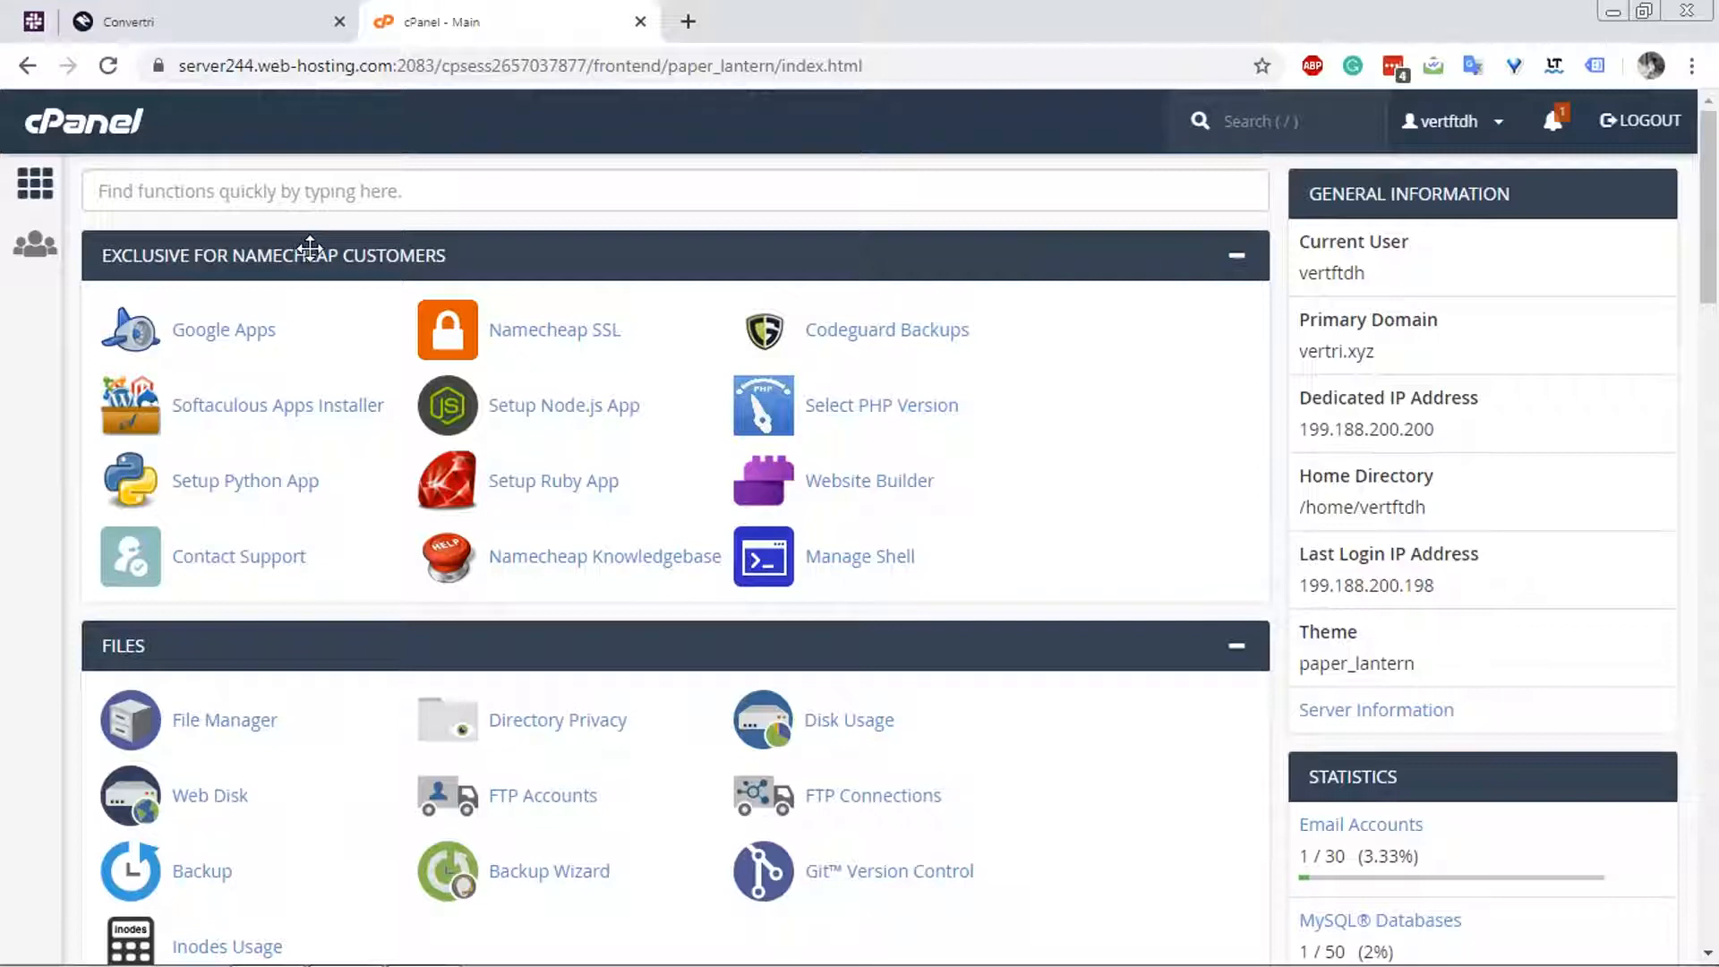
Create the subdomain member on the domain vertri.xyz with member.vertri.xyz as its document root.
scroll(310, 248, "down", 1)
scroll(313, 261, "down", 6)
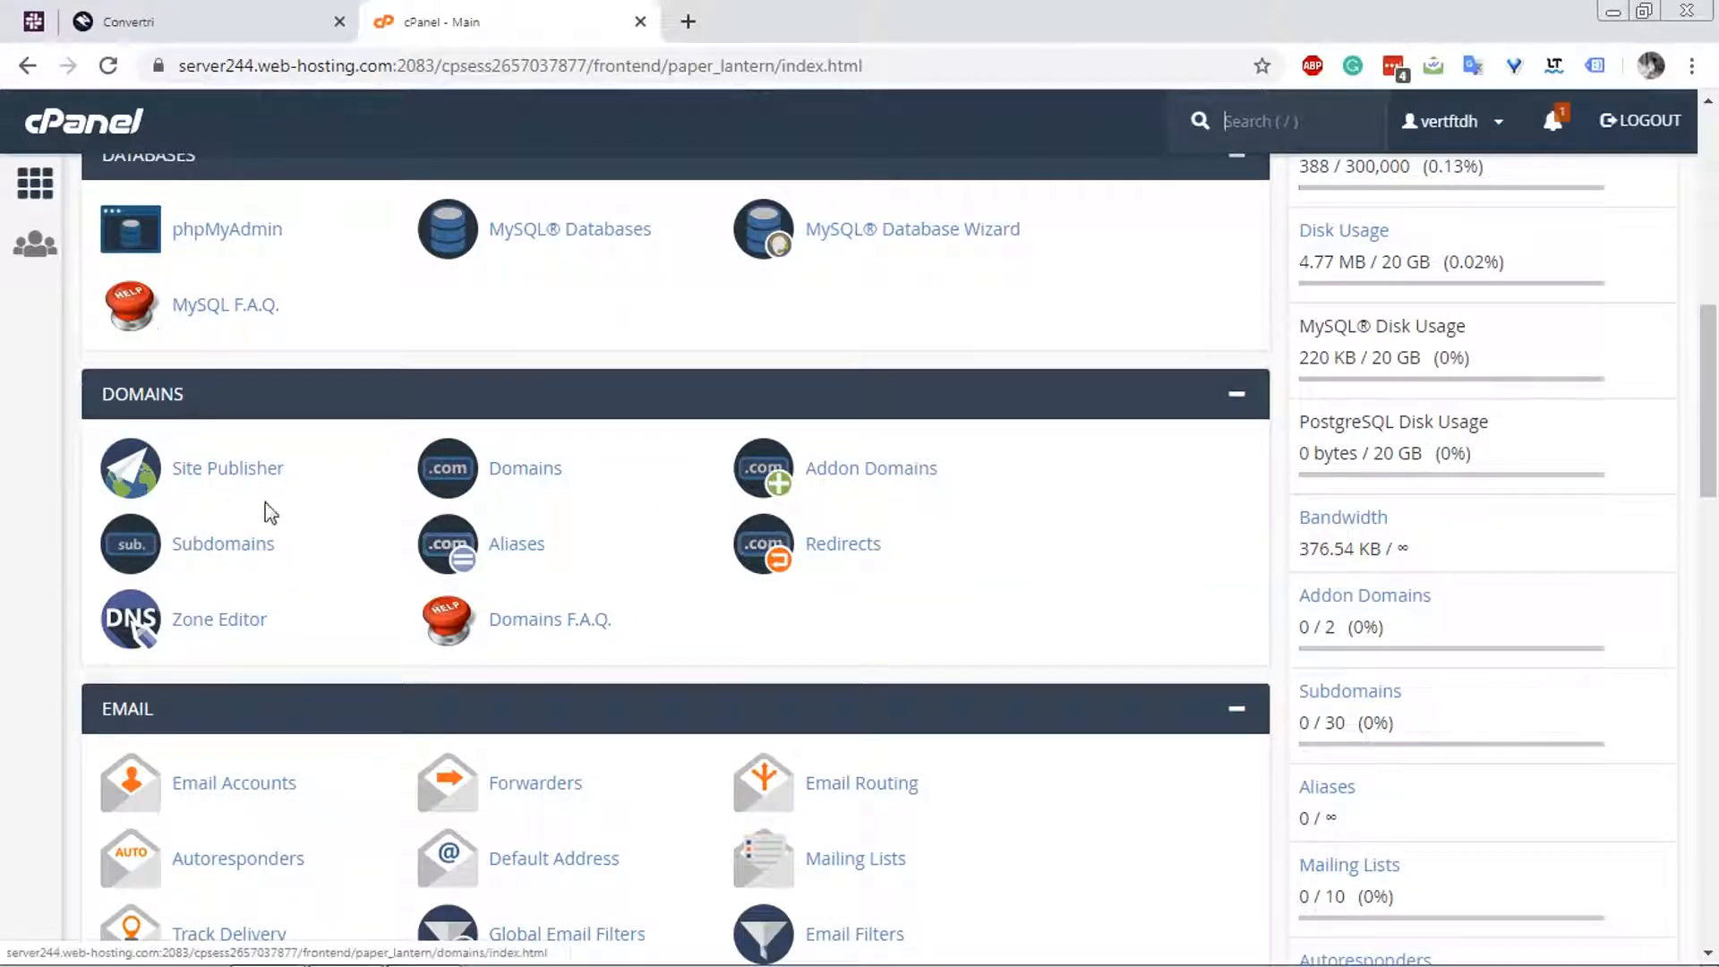
left_click(235, 553)
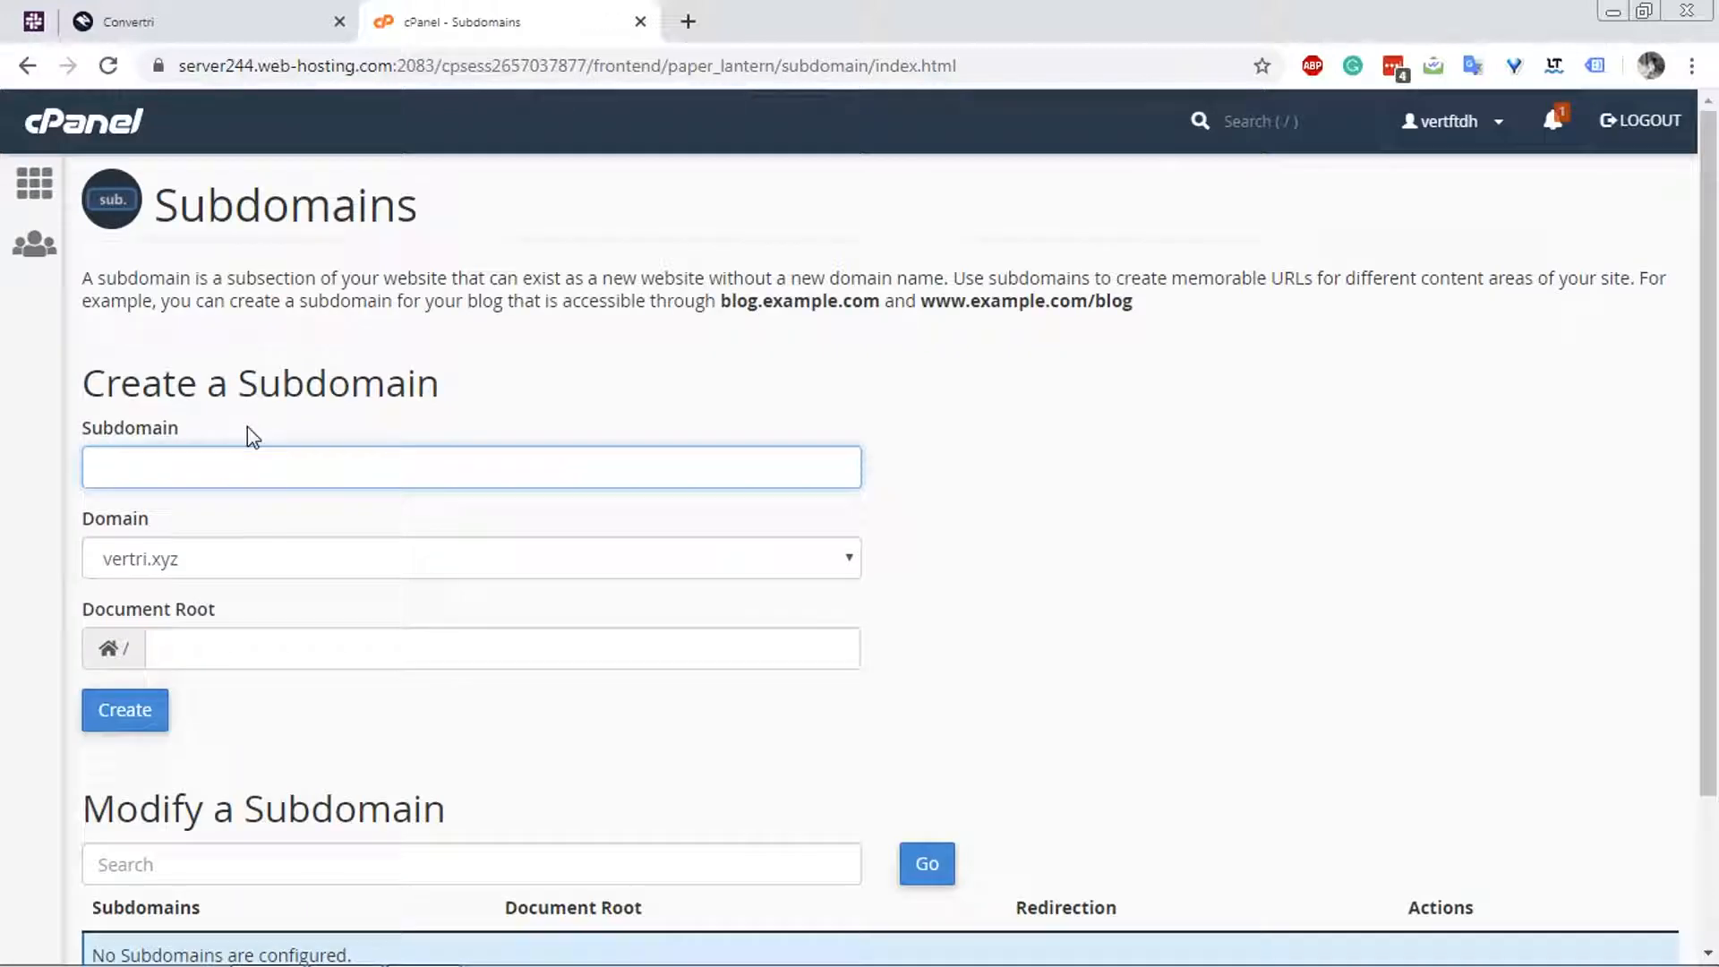
type("member")
left_click(246, 660)
left_click(247, 660)
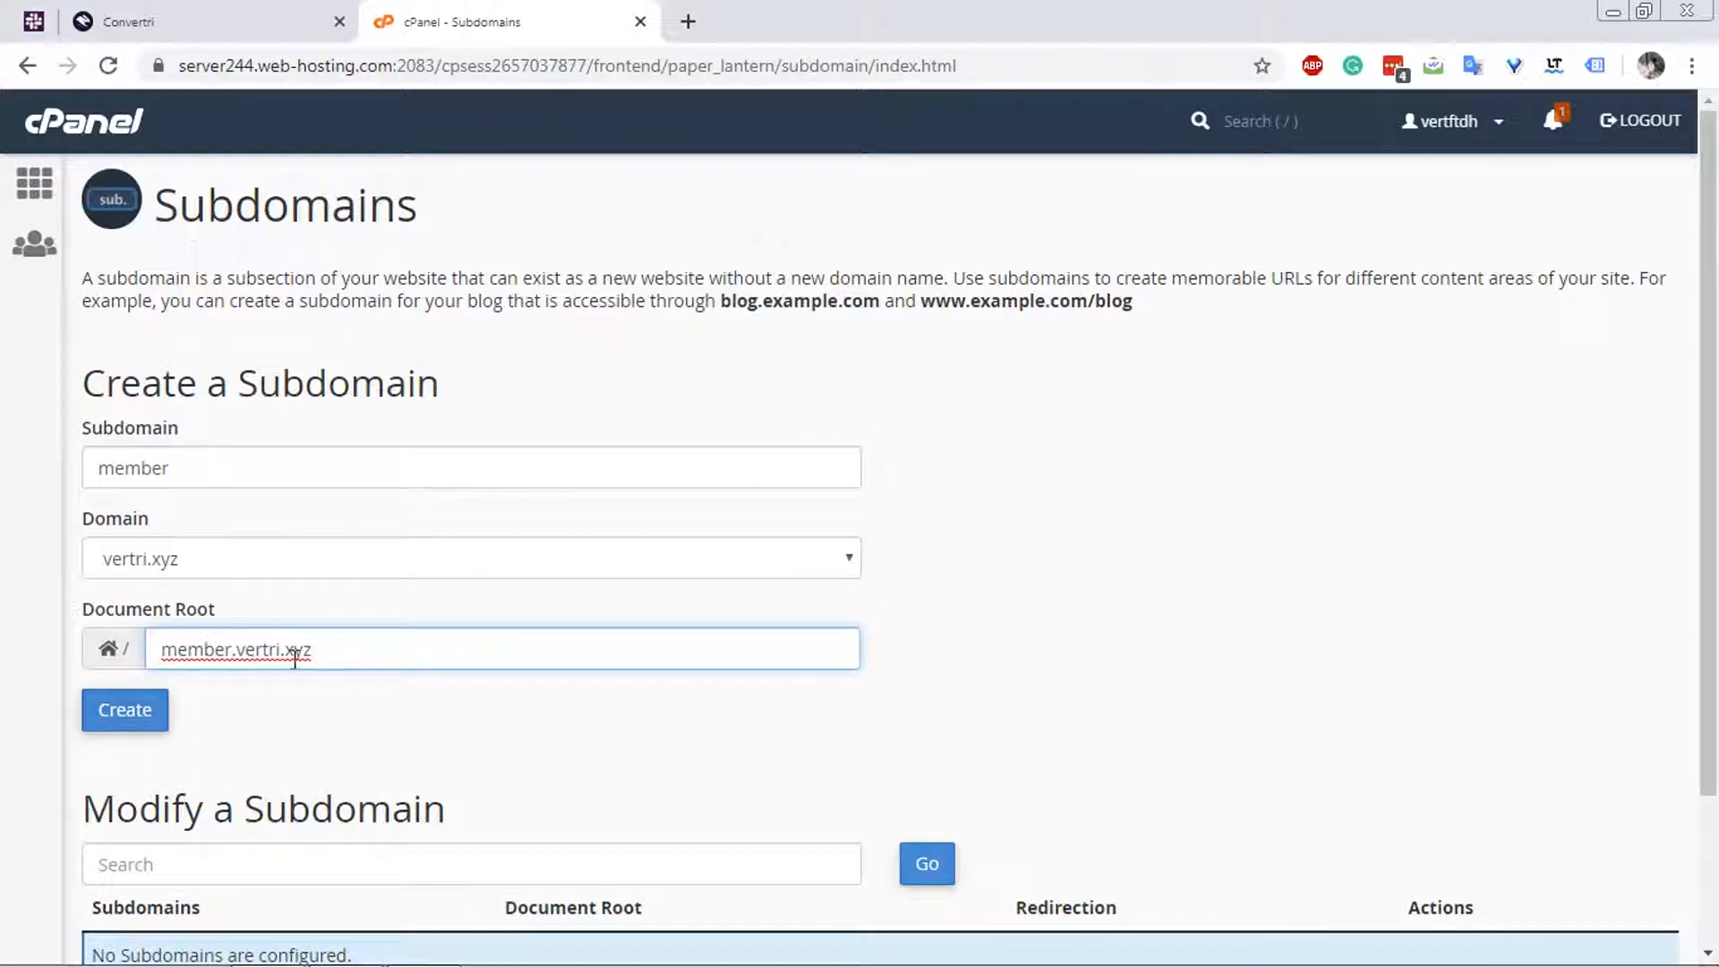
left_click(126, 710)
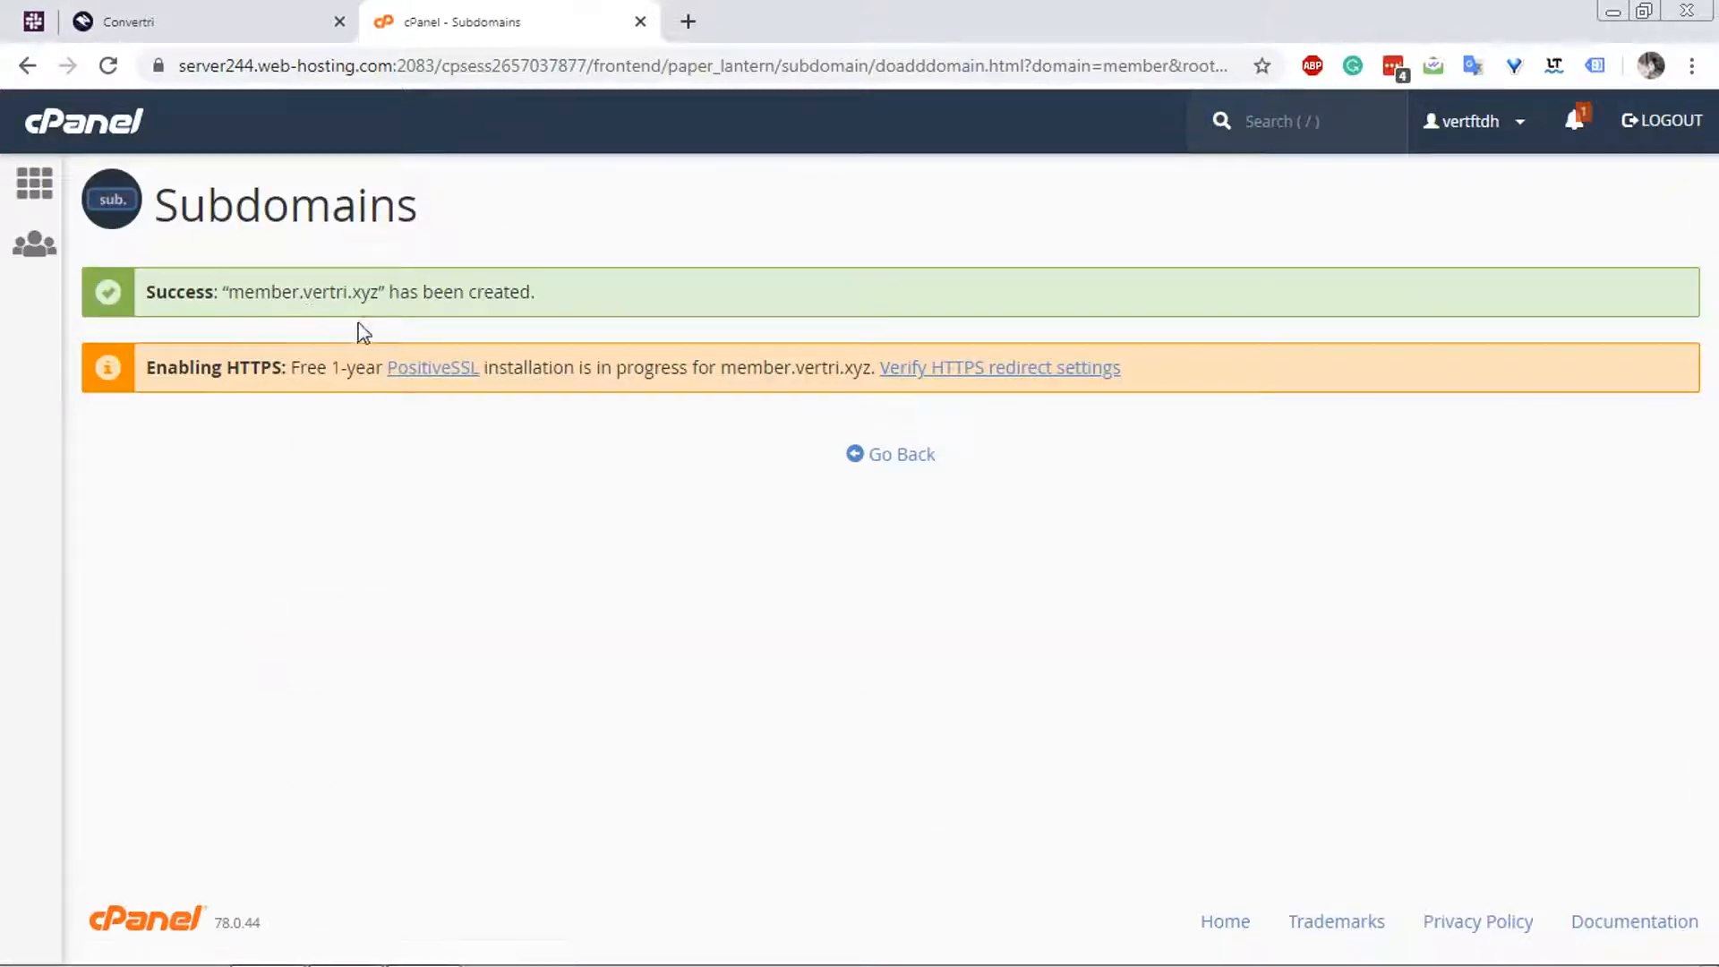
Leave the subdomain result page and open the Zone Editor for the hosting account's domains.
left_click(139, 150)
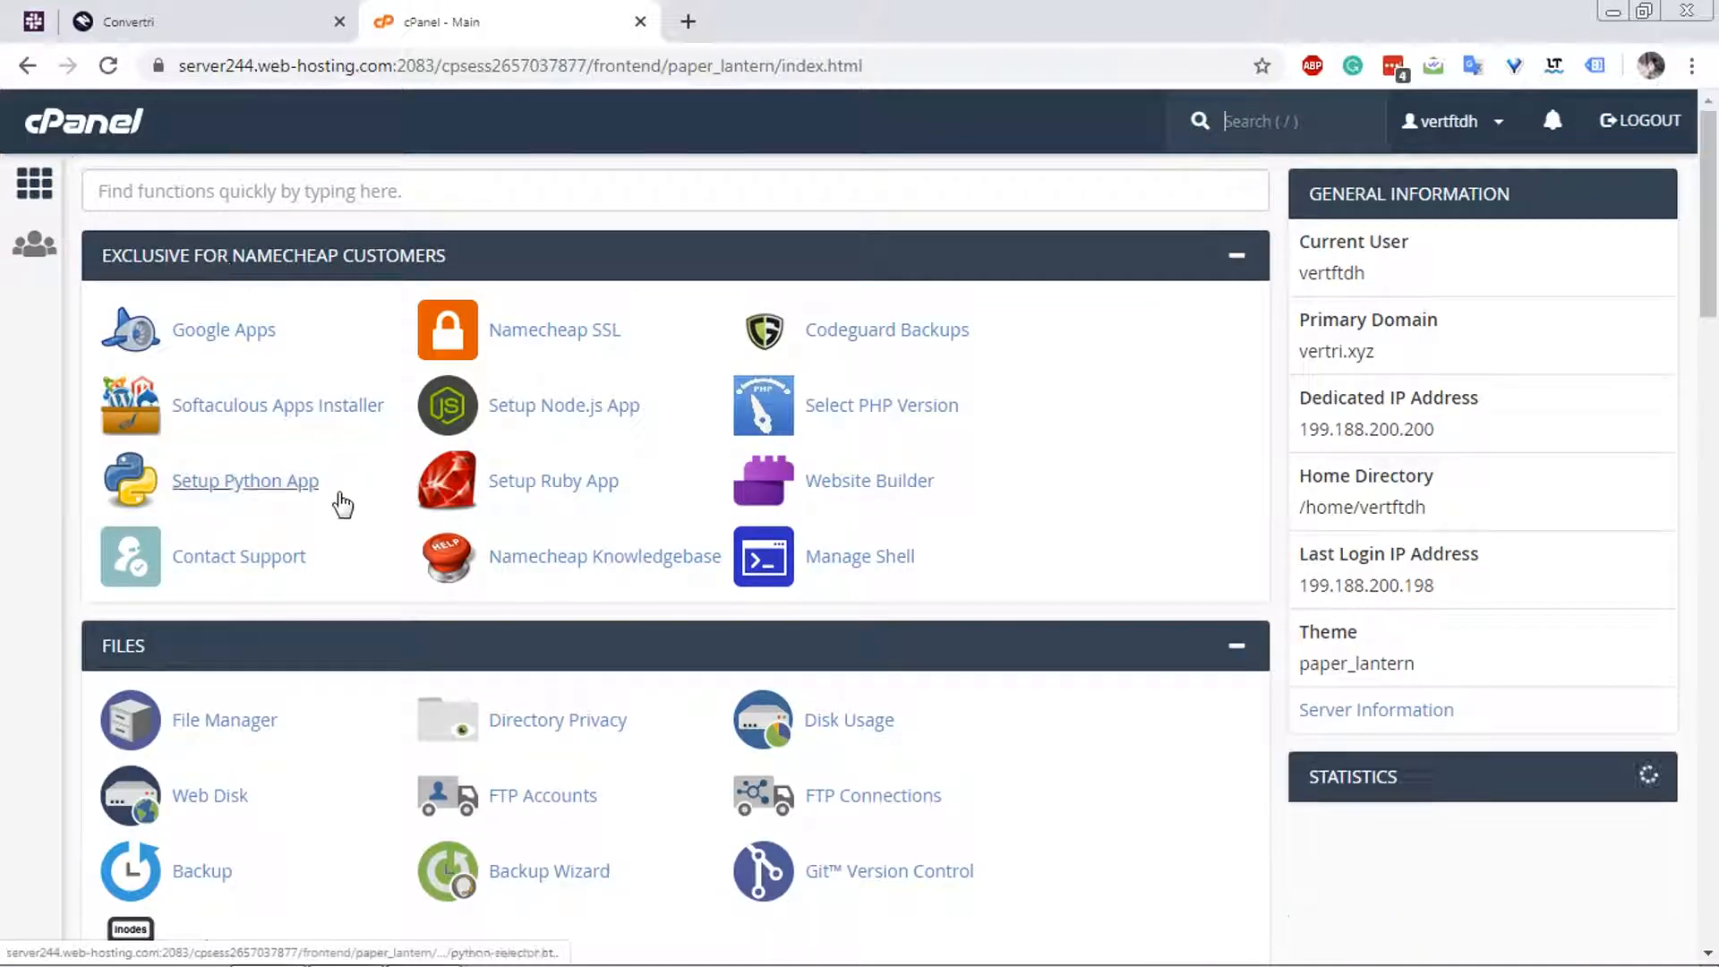
scroll(322, 574, "down", 4)
scroll(314, 598, "down", 5)
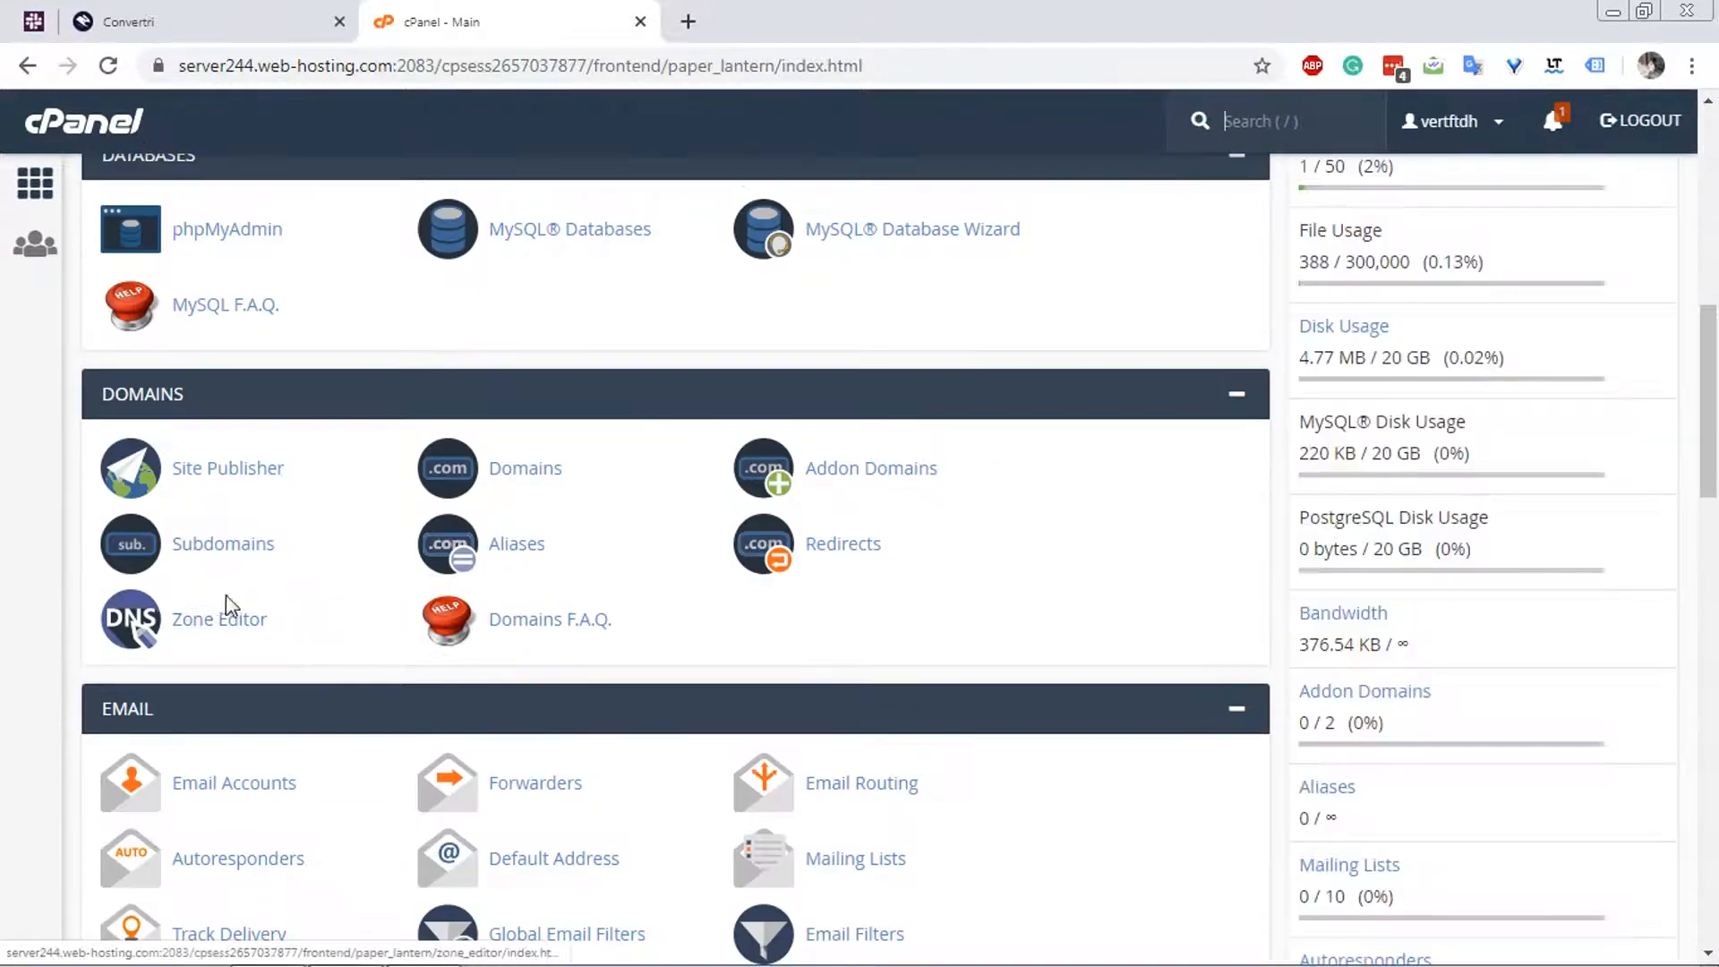
left_click(186, 622)
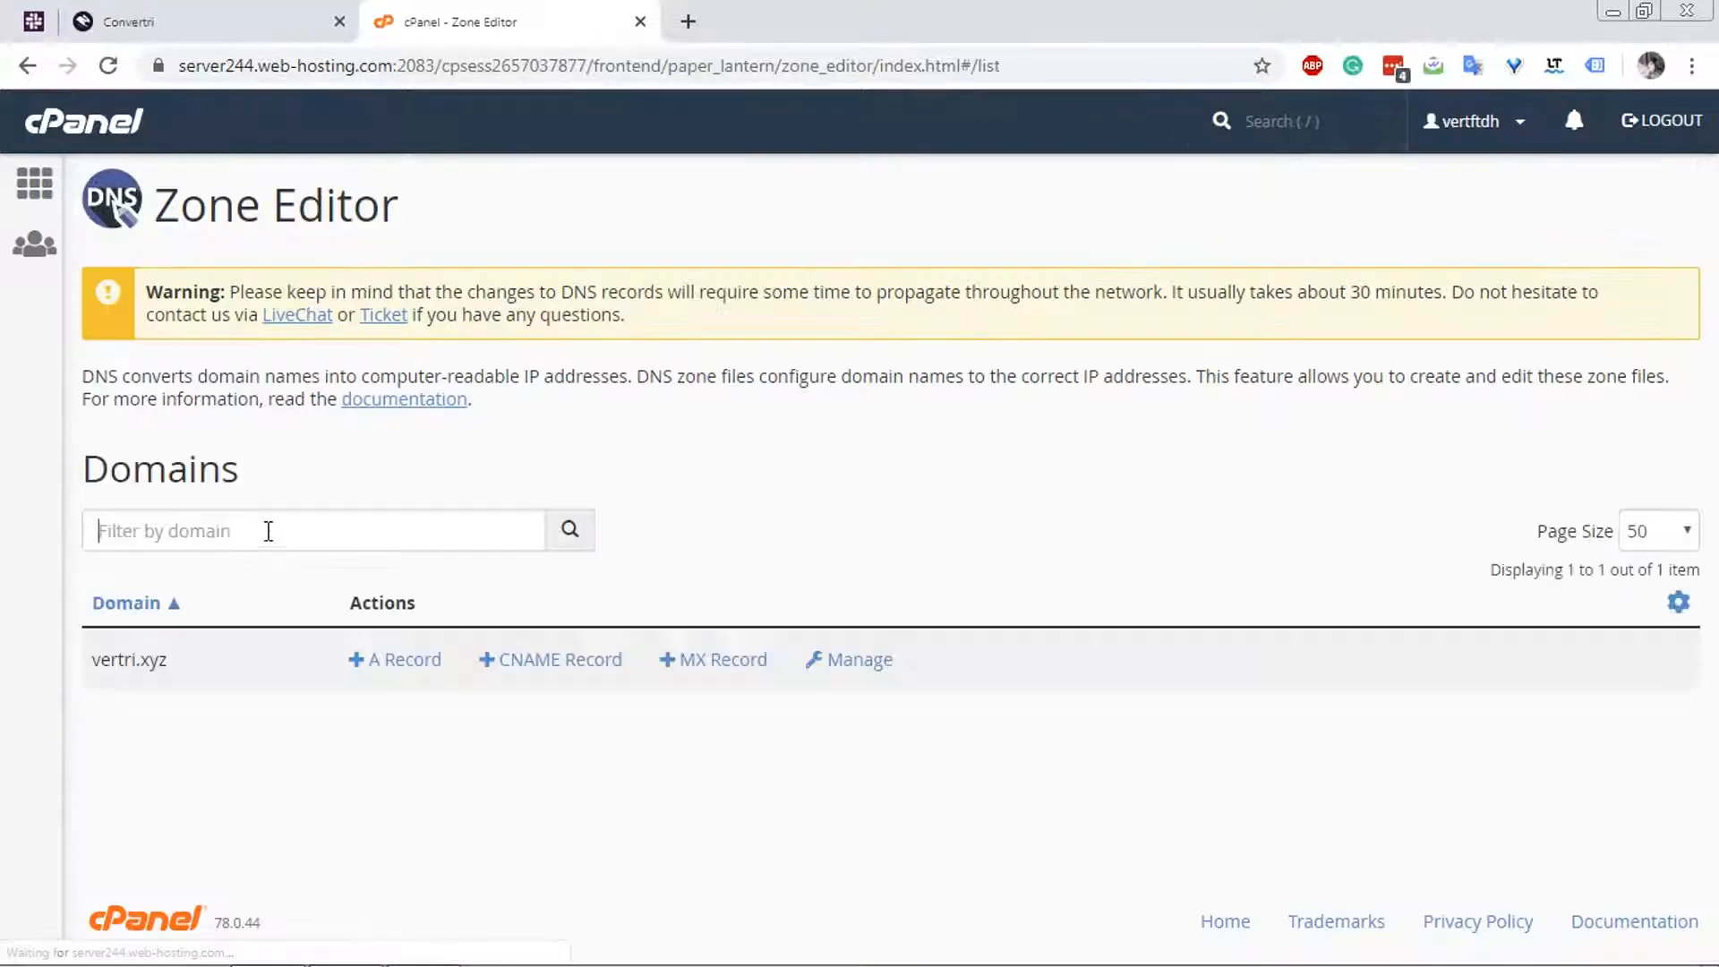
type("member")
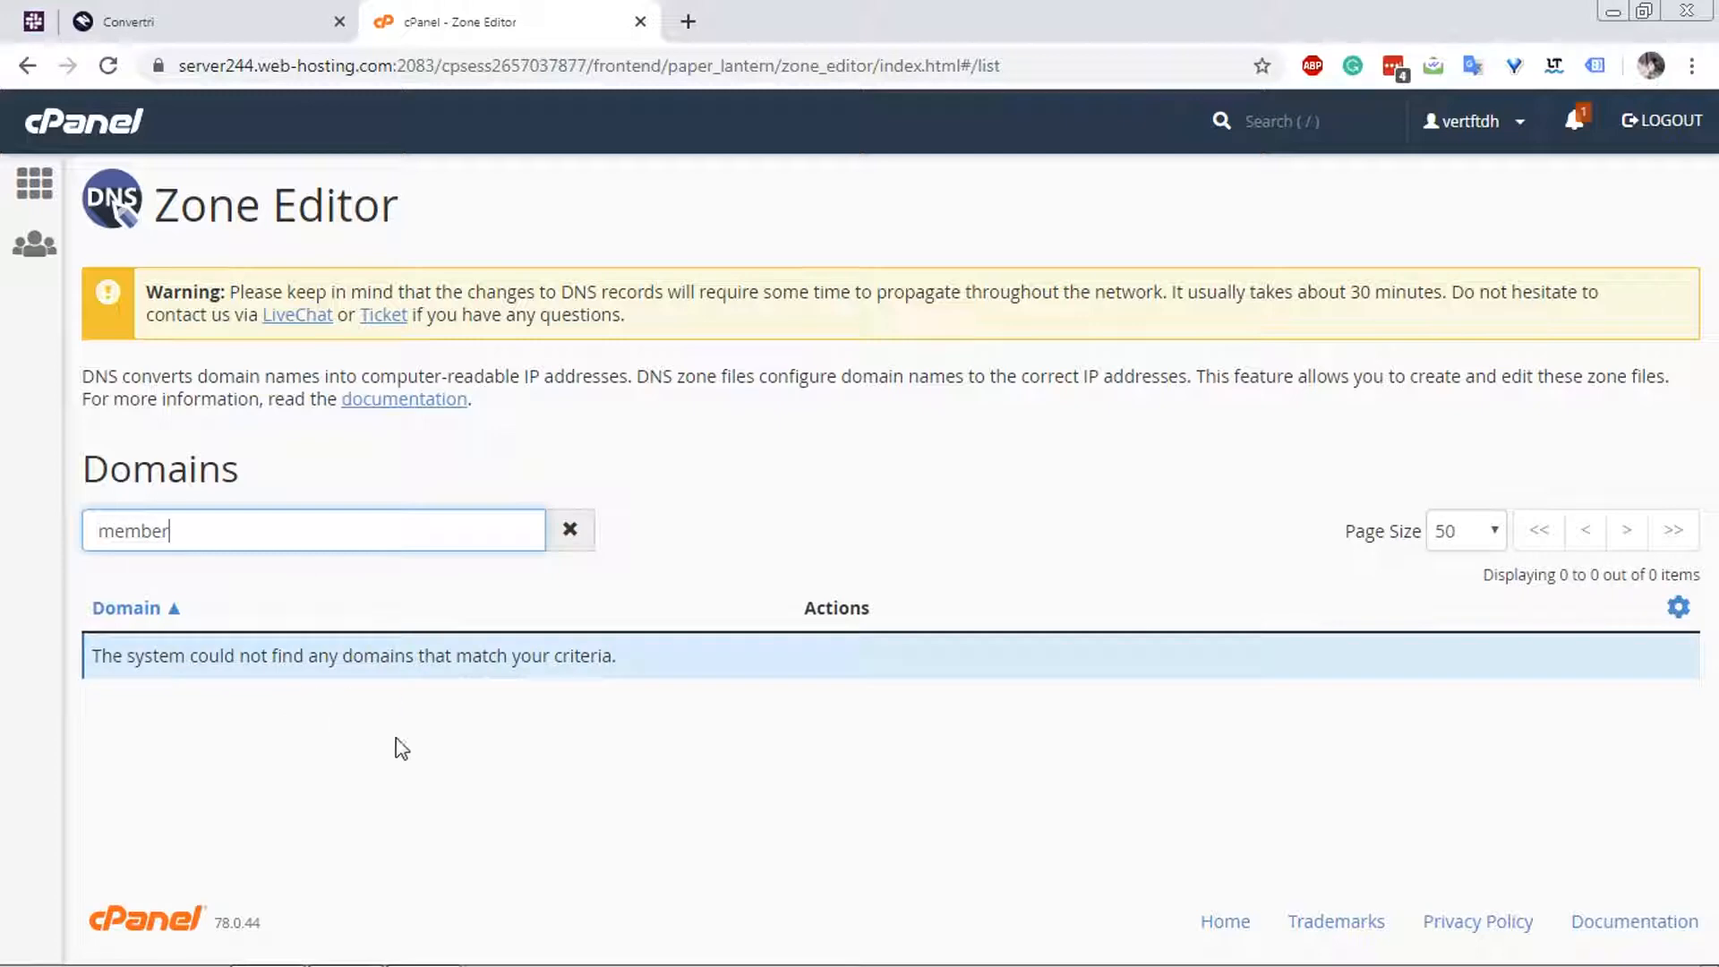
left_click_drag(96, 527, 167, 652)
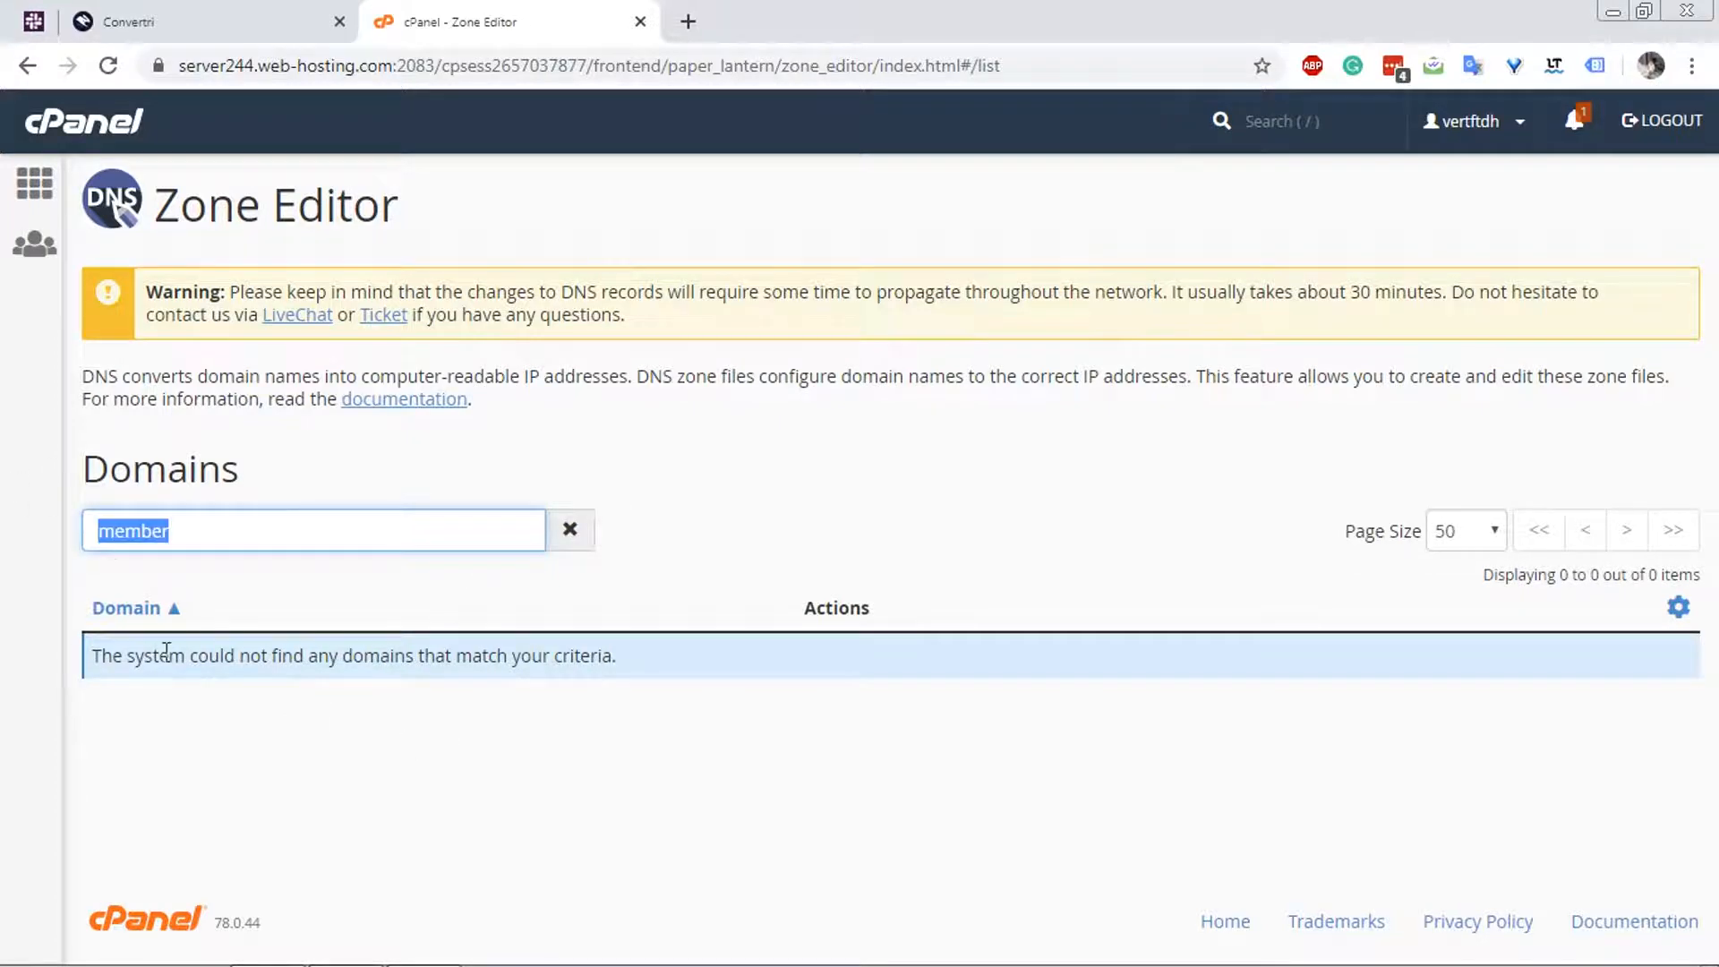
key("BackSpace")
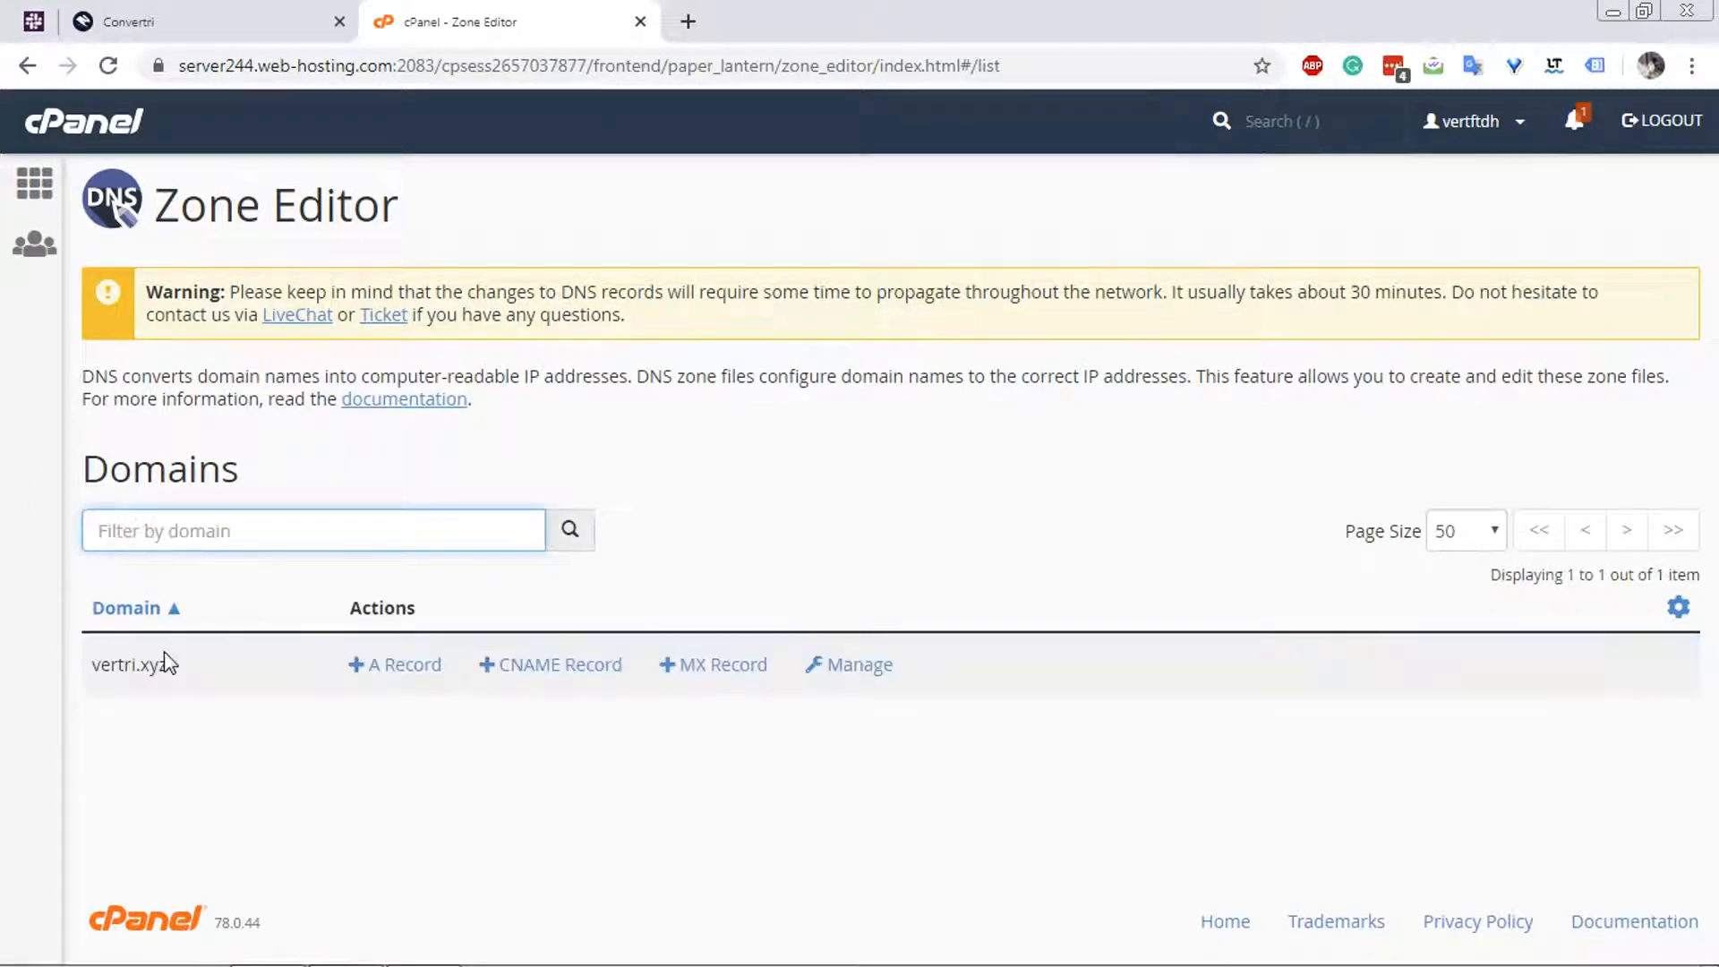
Manage the vertri.xyz zone, filter its records by "member" and copy the IP address of the member.vertri.xyz A record.
left_click(885, 666)
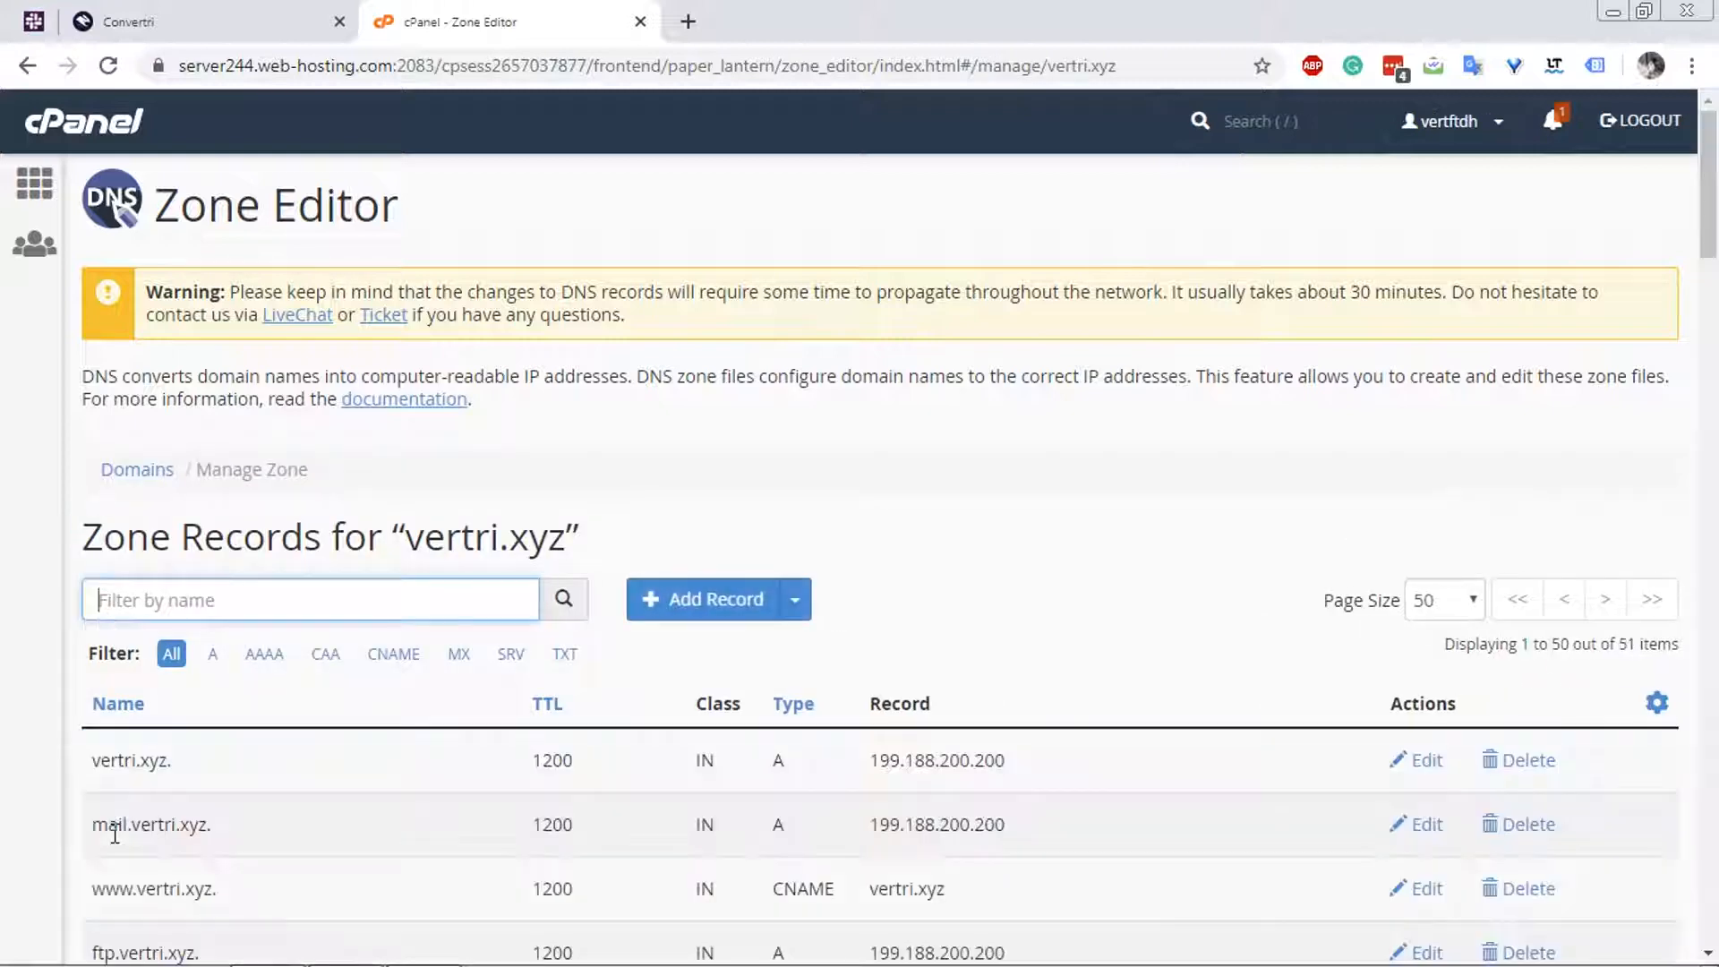
type("mem")
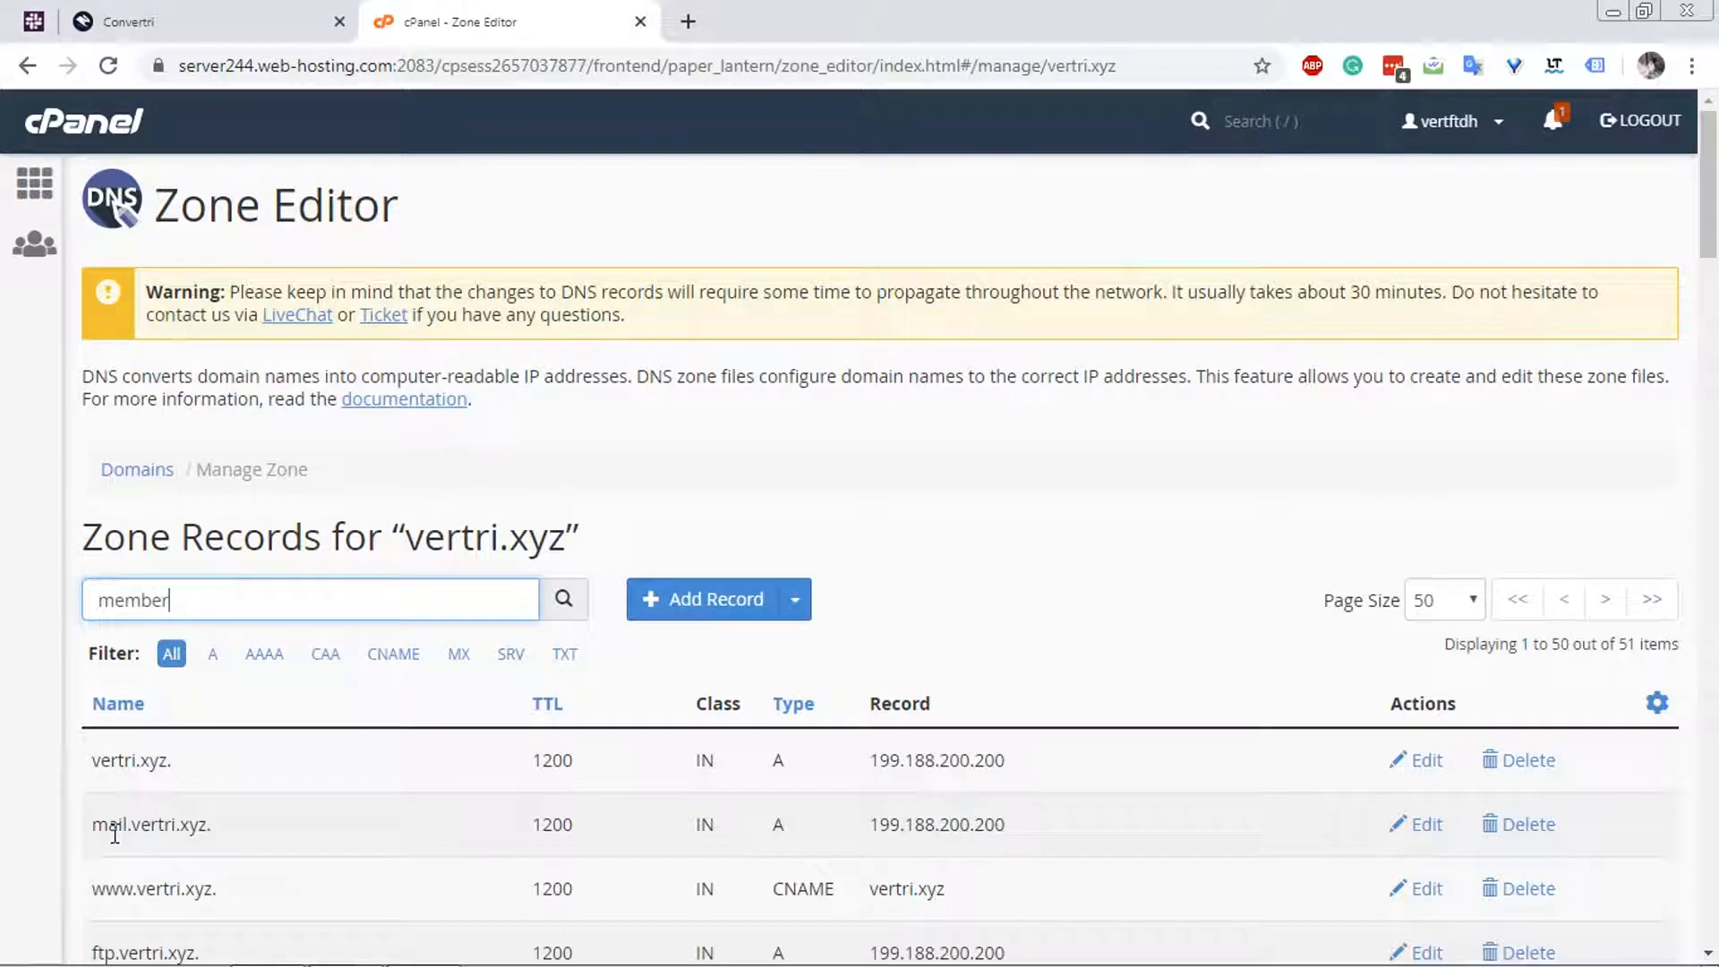
type("ber")
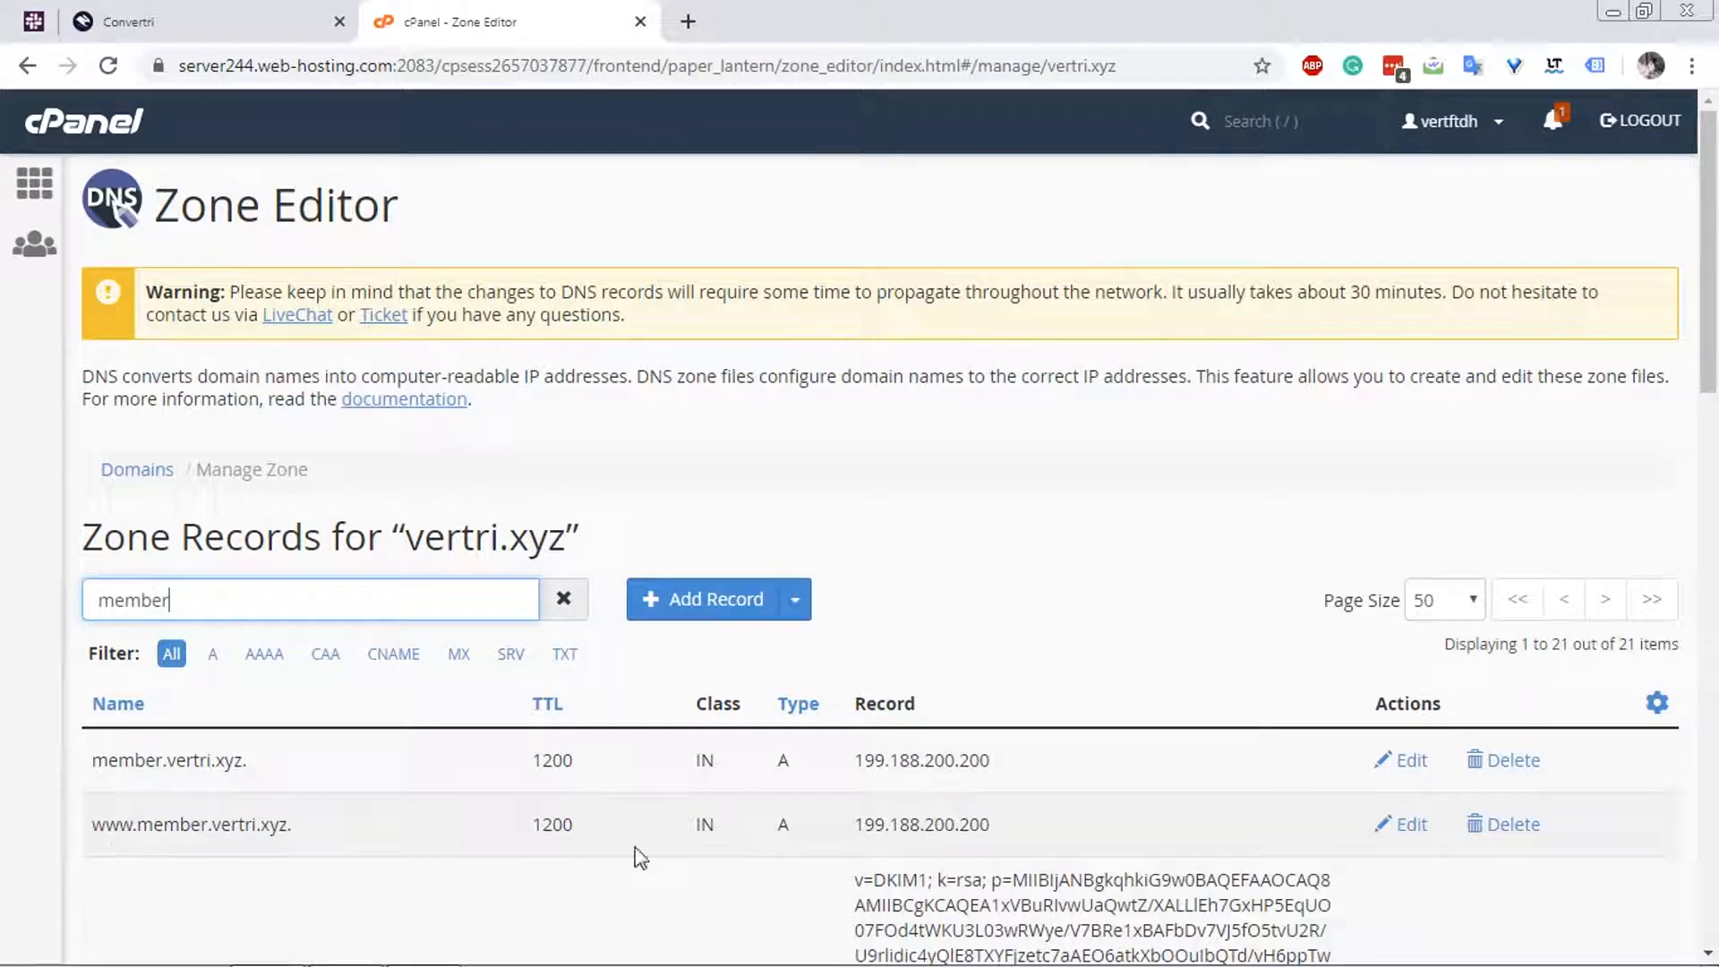
left_click_drag(1013, 759, 865, 768)
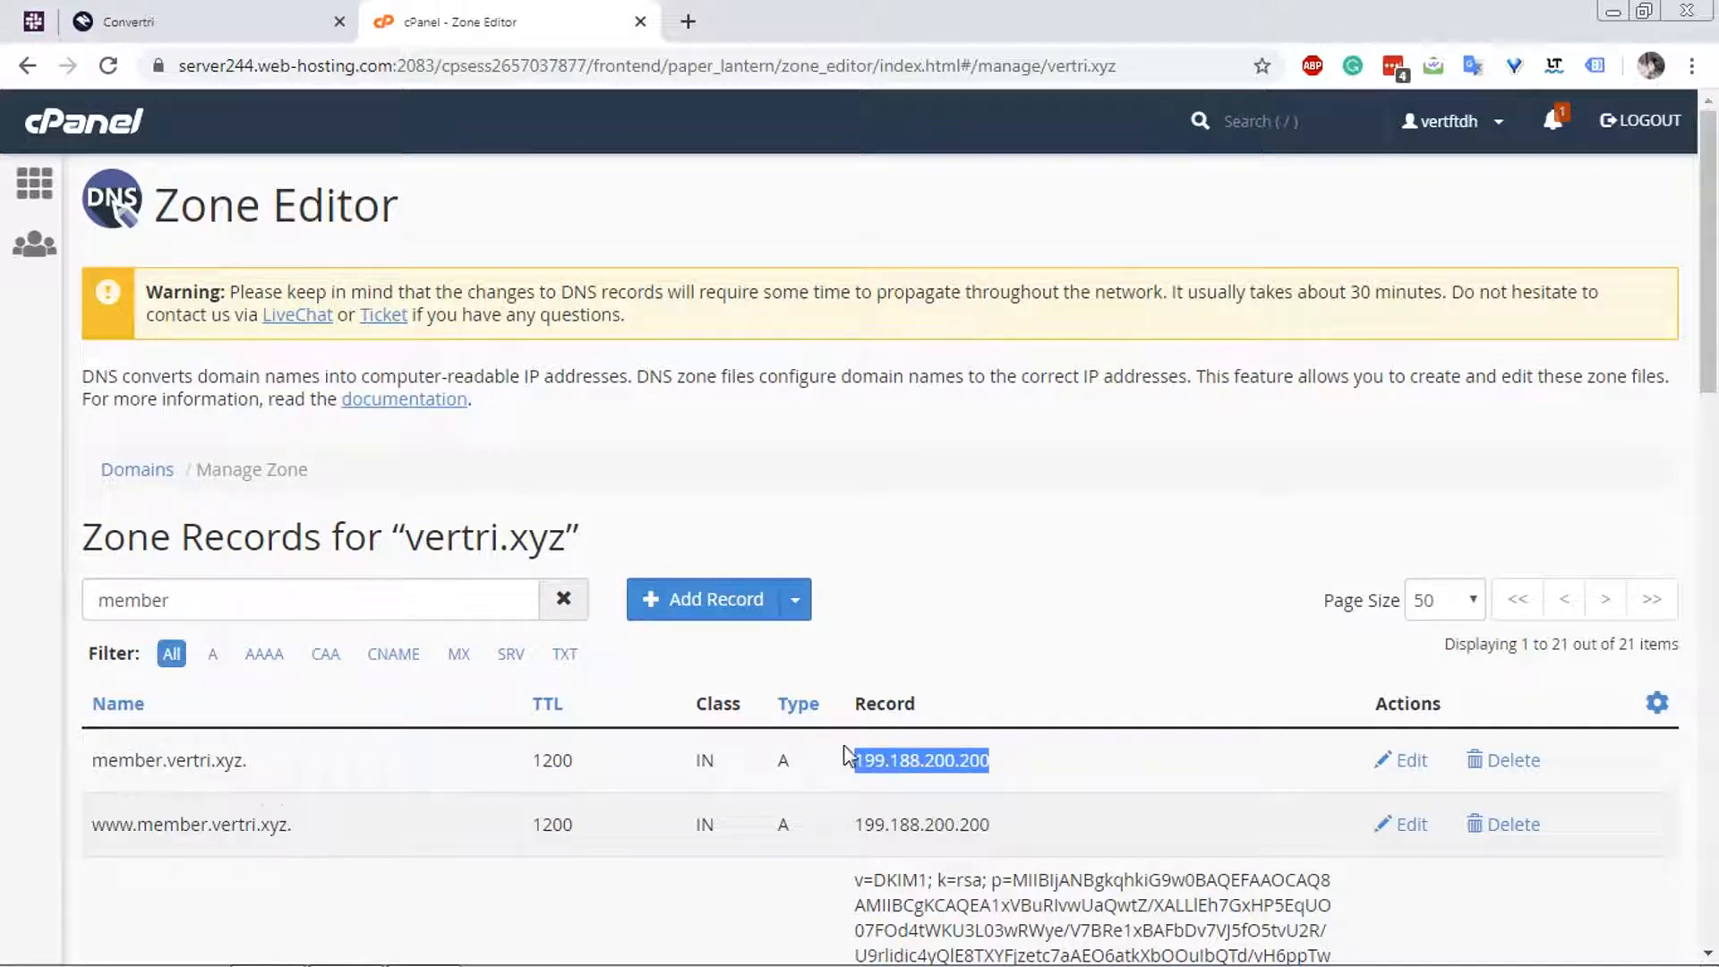
Switch to Convertri and open the DNS records of the vertri.xyz domain.
left_click(240, 40)
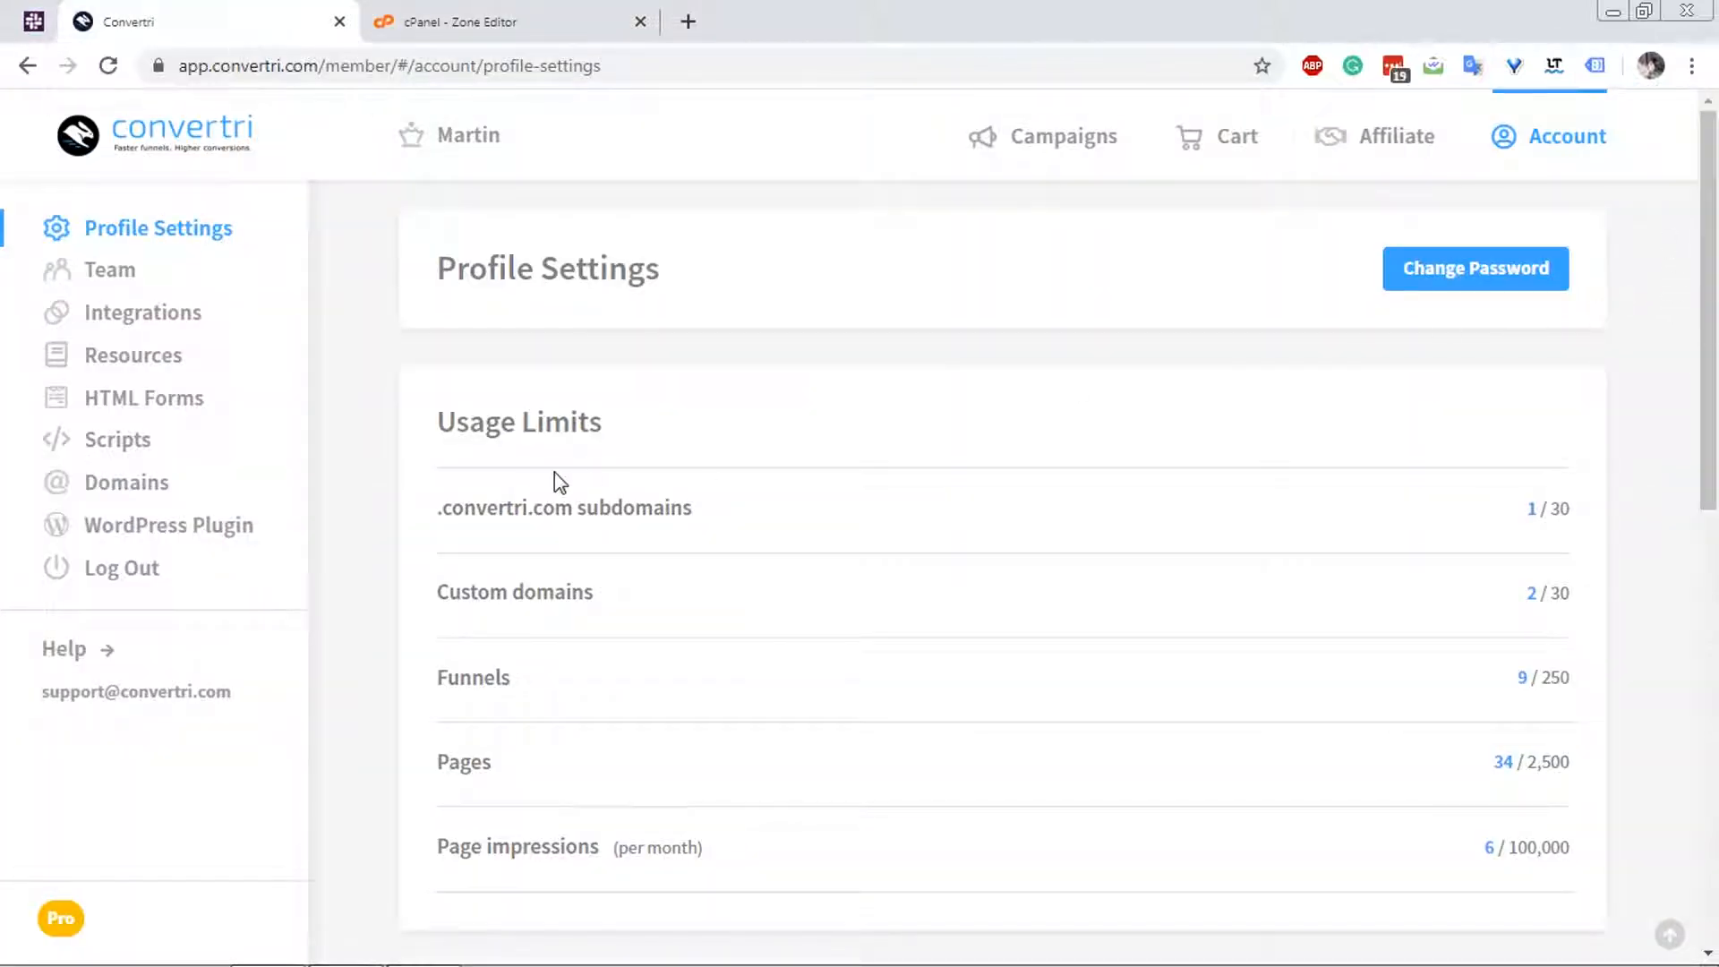
left_click(150, 490)
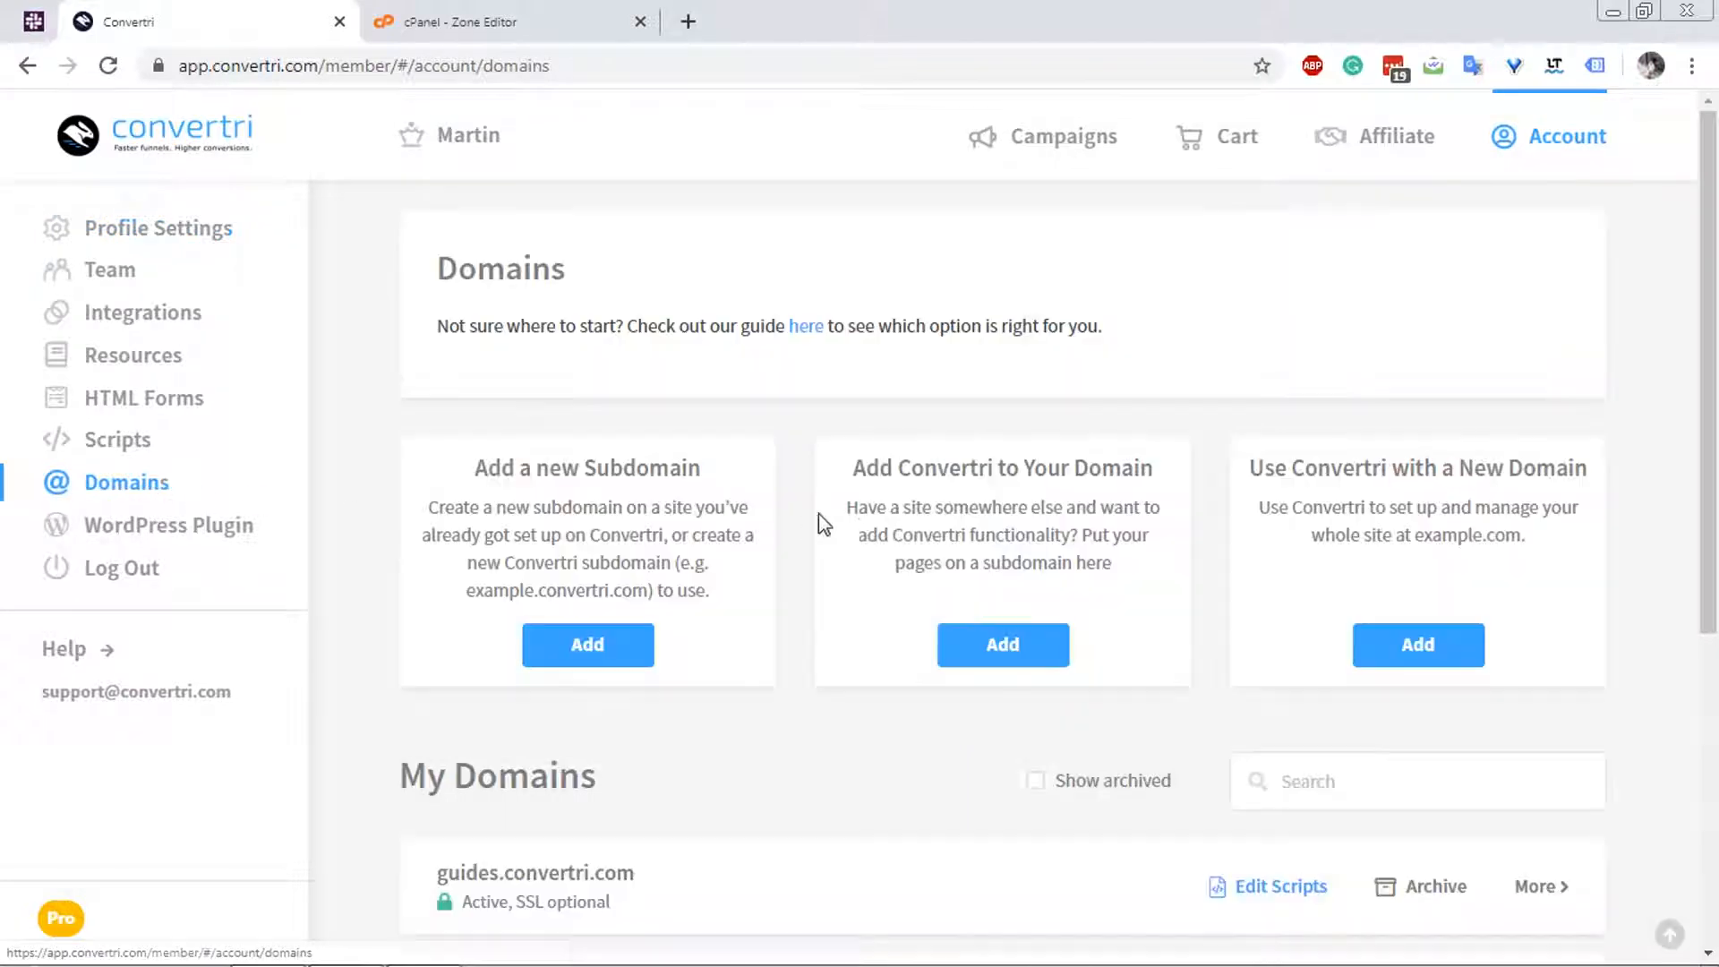
scroll(824, 548, "down", 5)
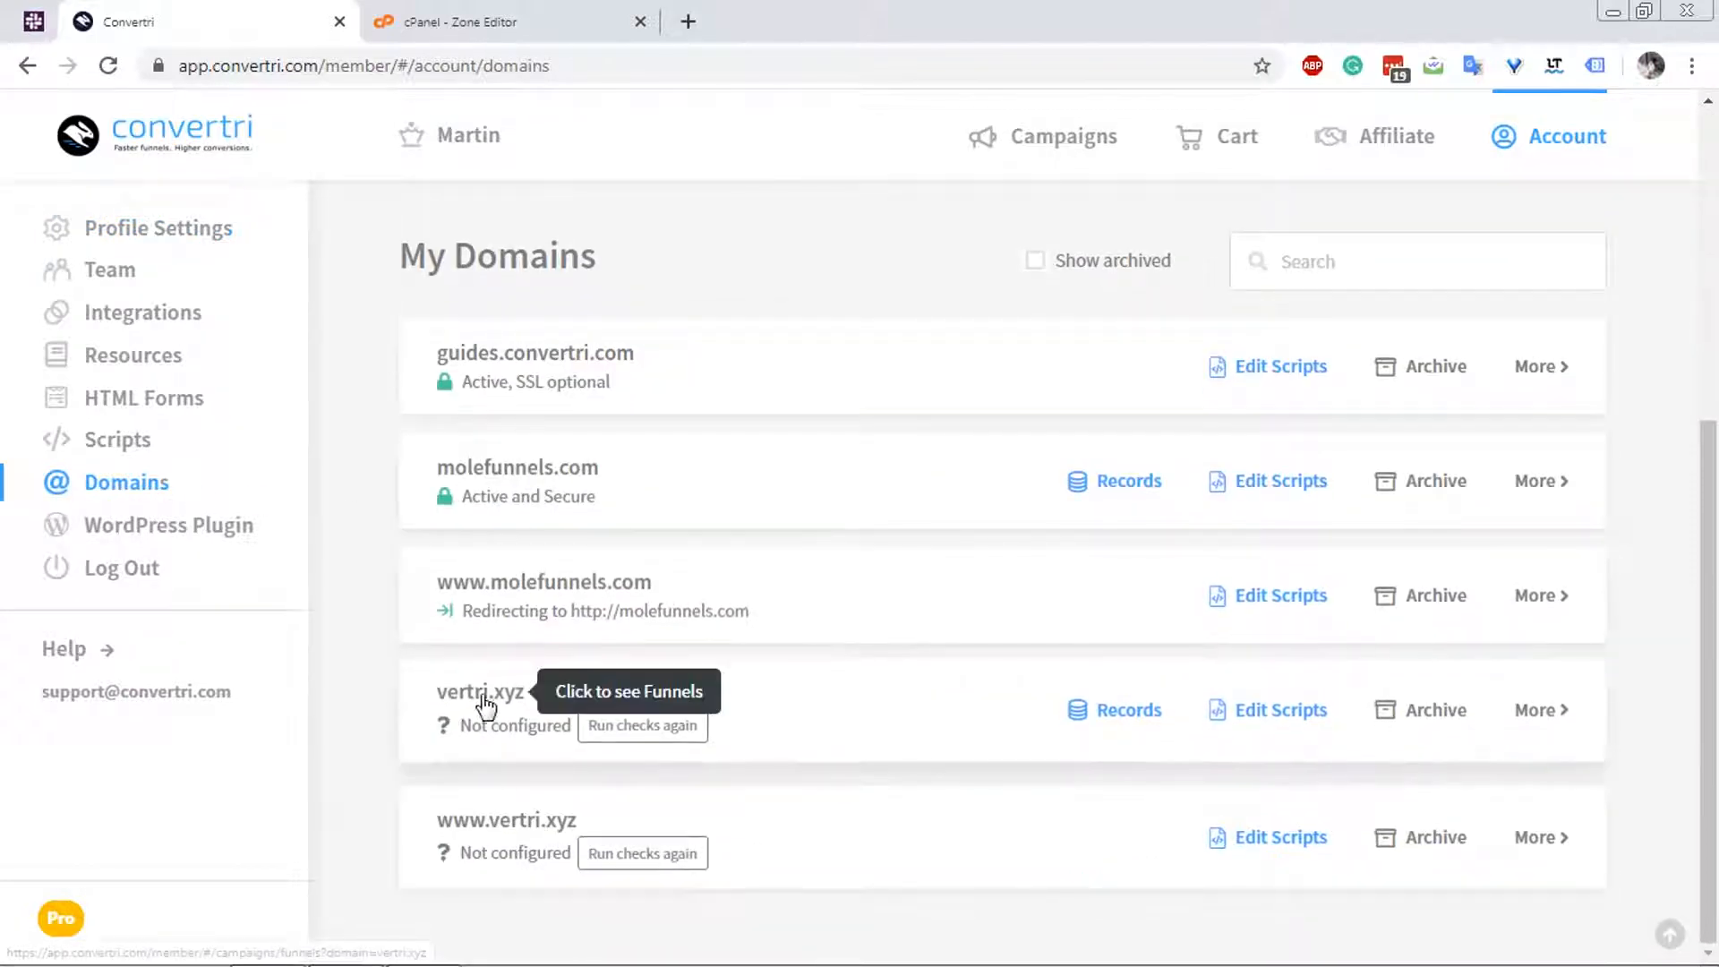
left_click(1142, 713)
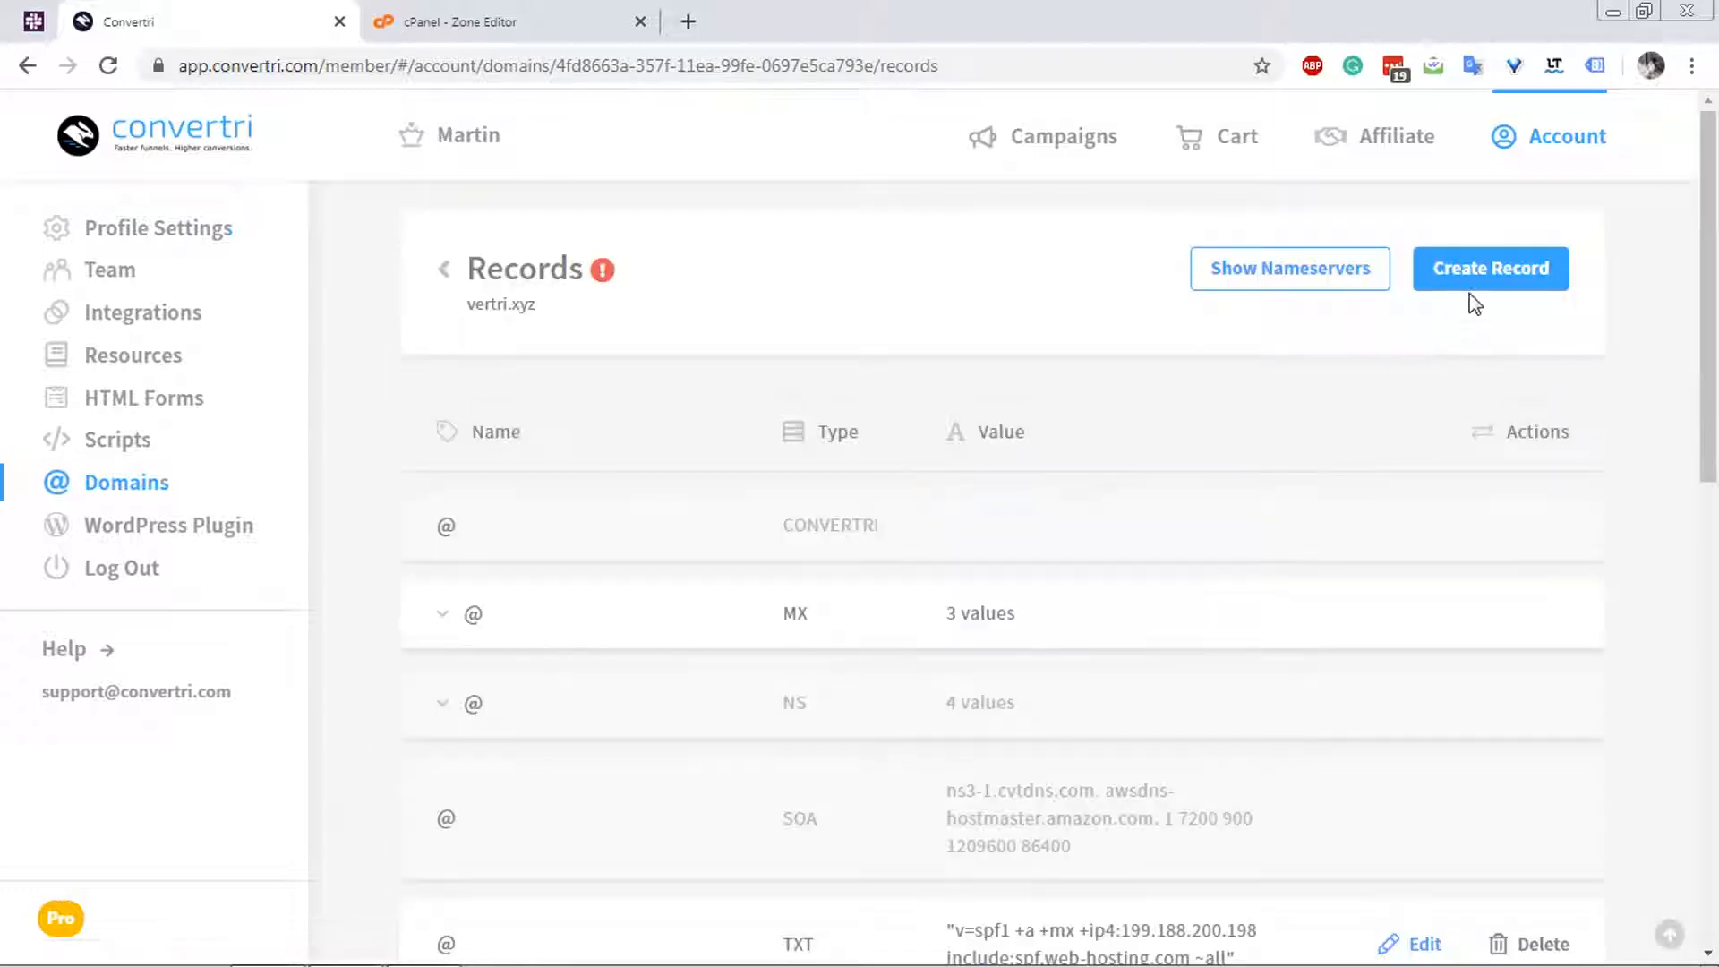
Create a DNS record named member of type A with the value 199.188.200.200 and check it in the record list.
left_click(1474, 273)
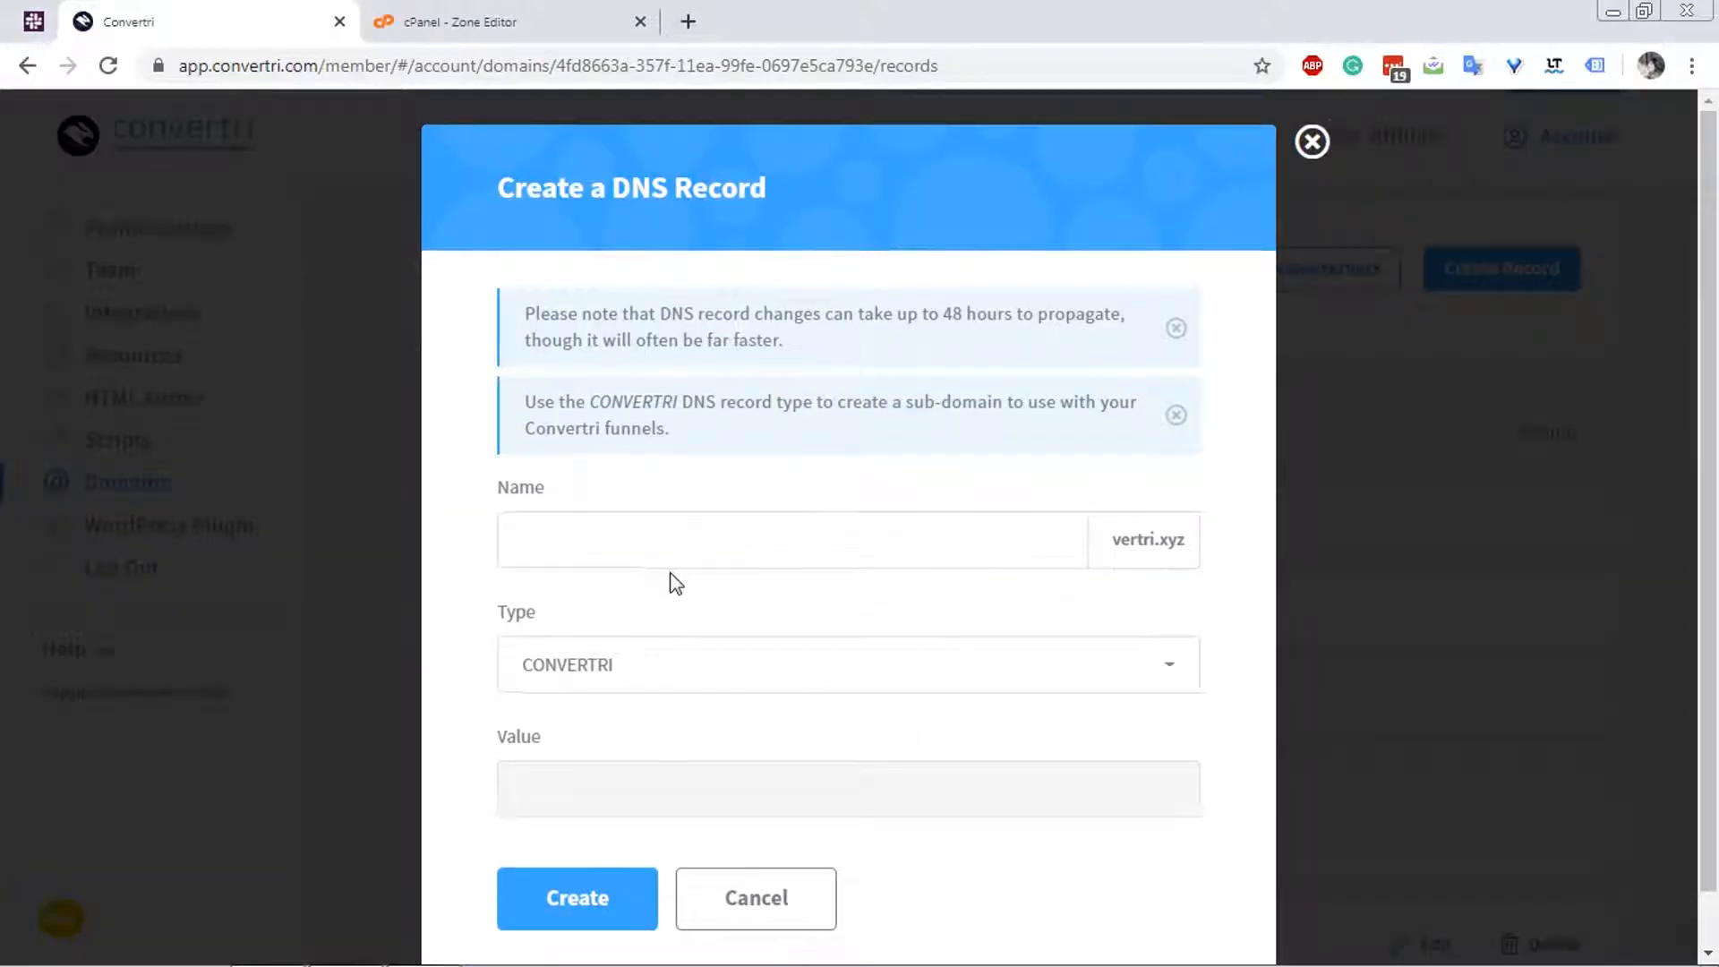
left_click(670, 559)
type("me")
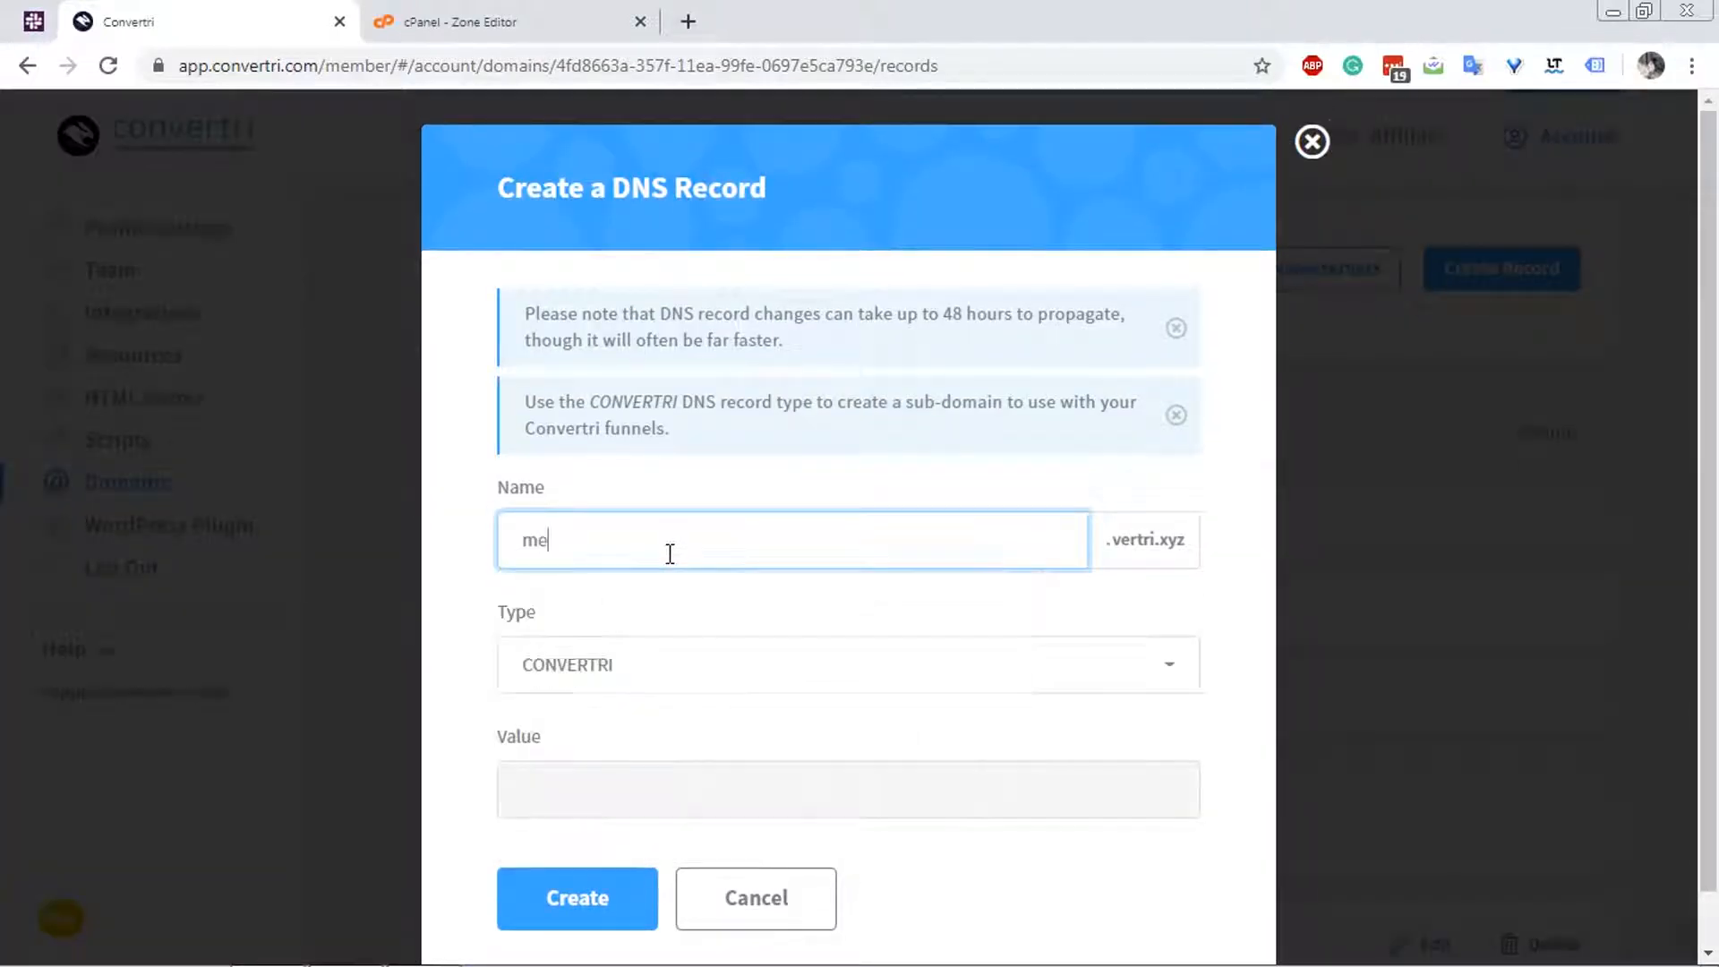
type("mber")
left_click(615, 673)
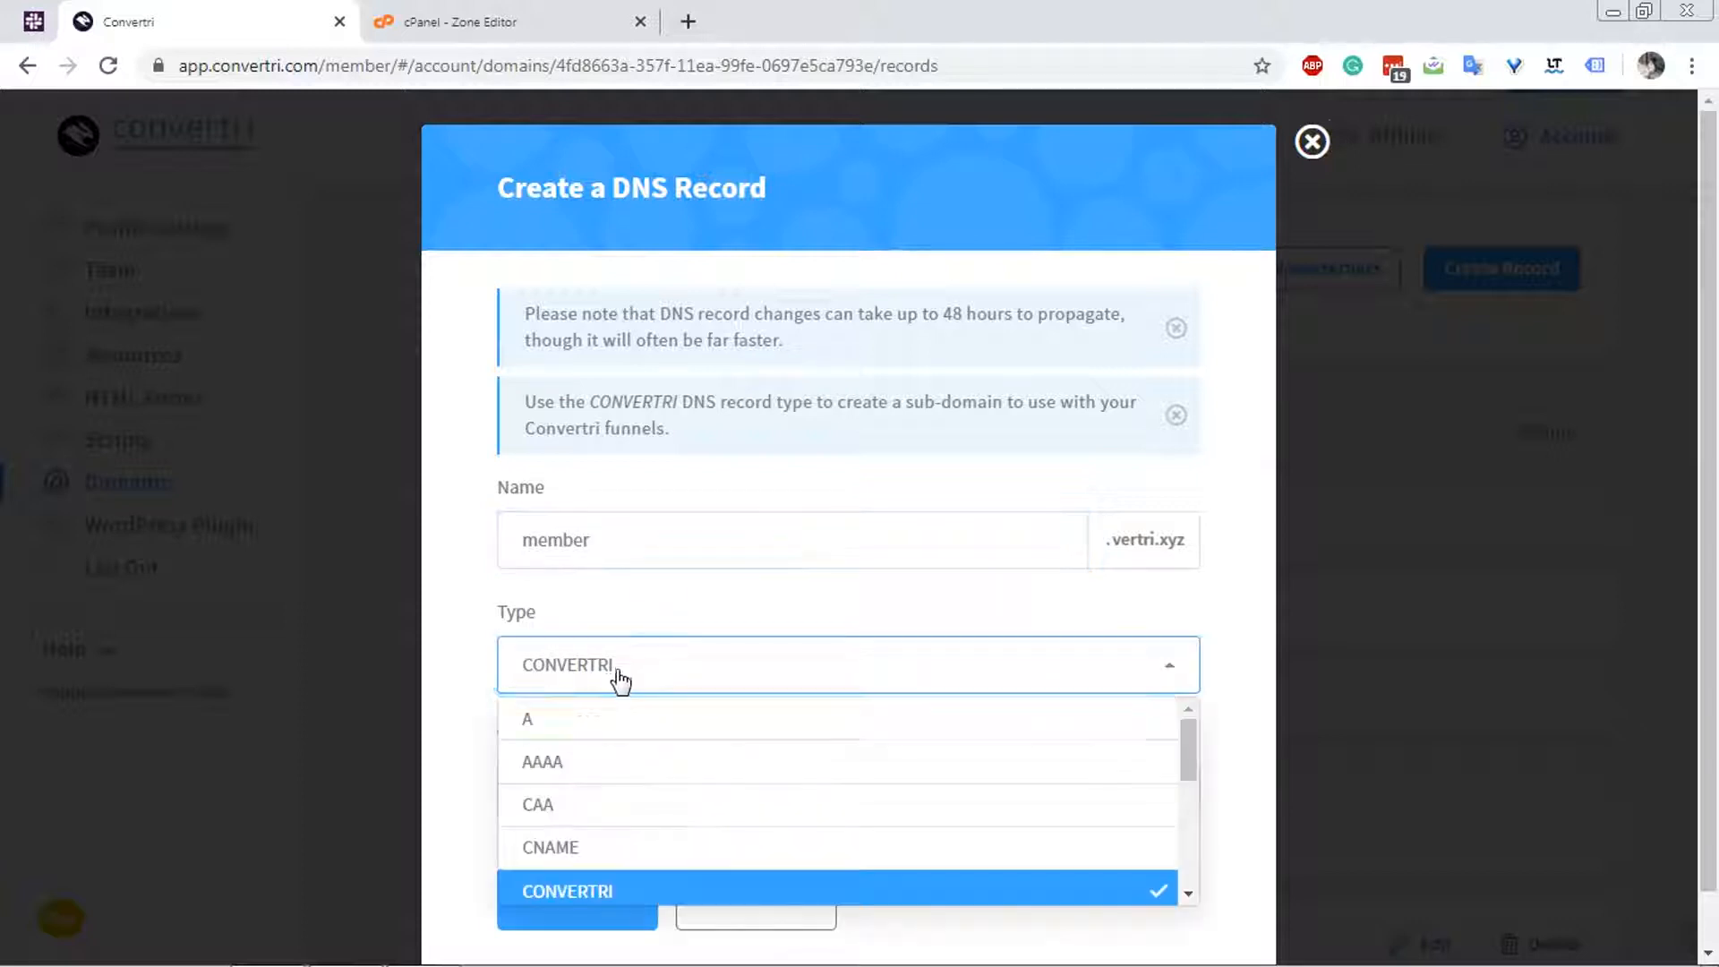
left_click(614, 721)
left_click(596, 782)
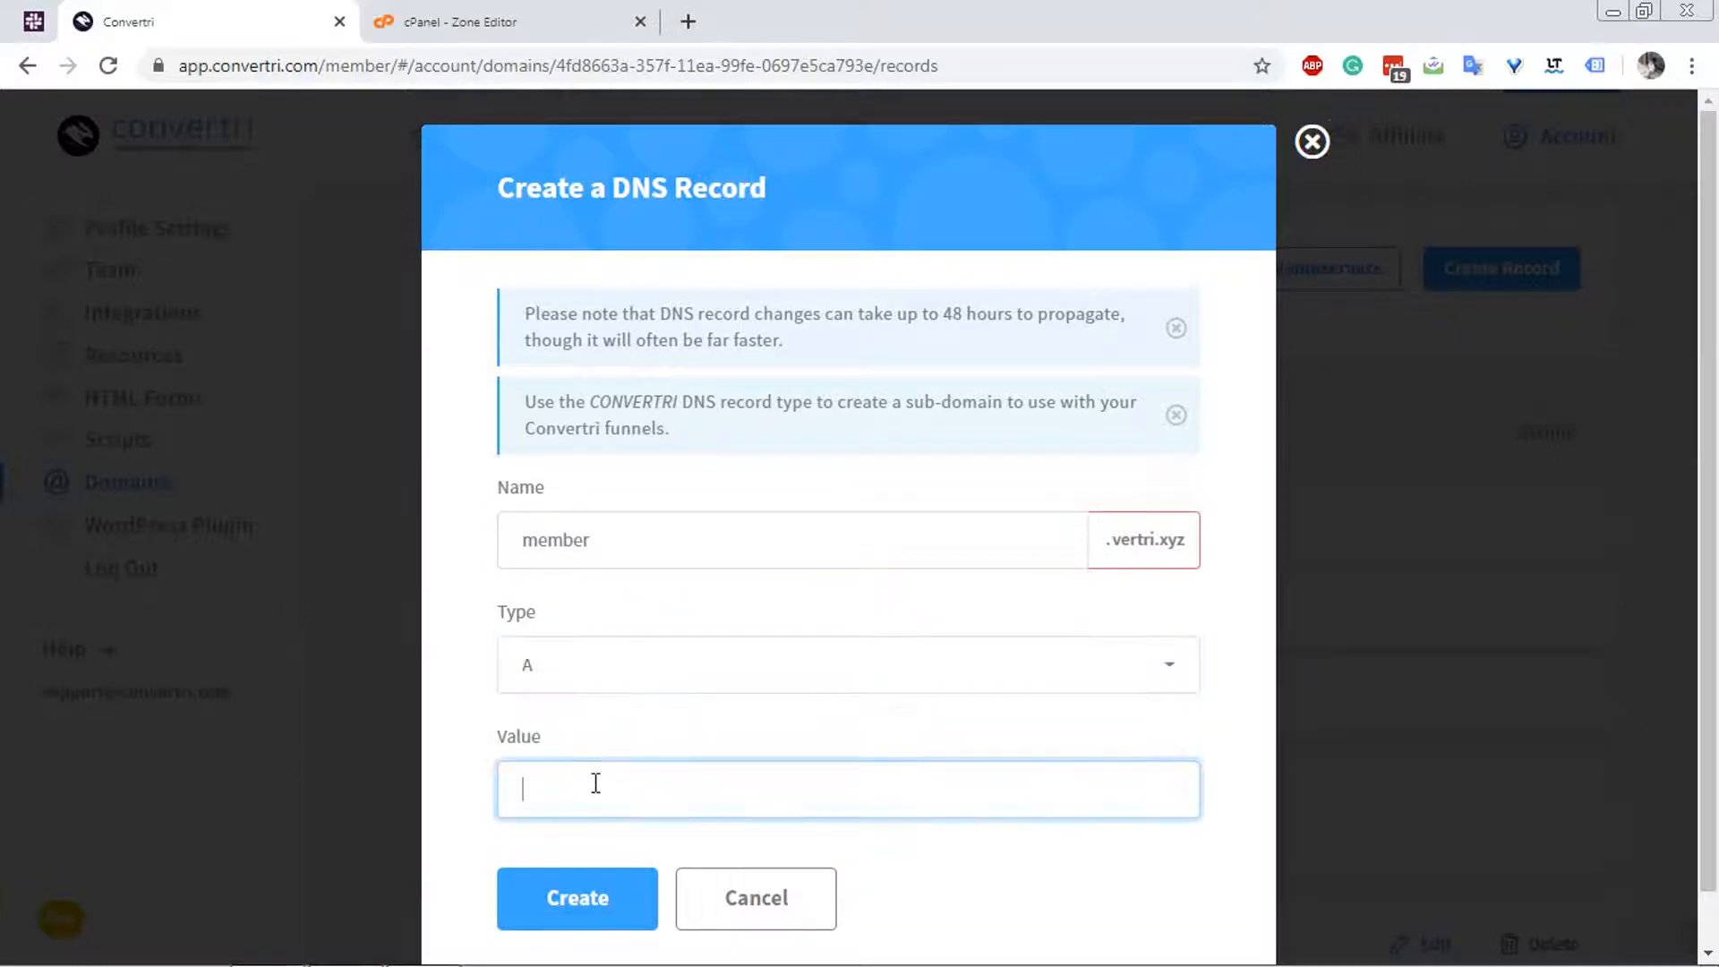
type("199.188.200.200")
left_click(488, 27)
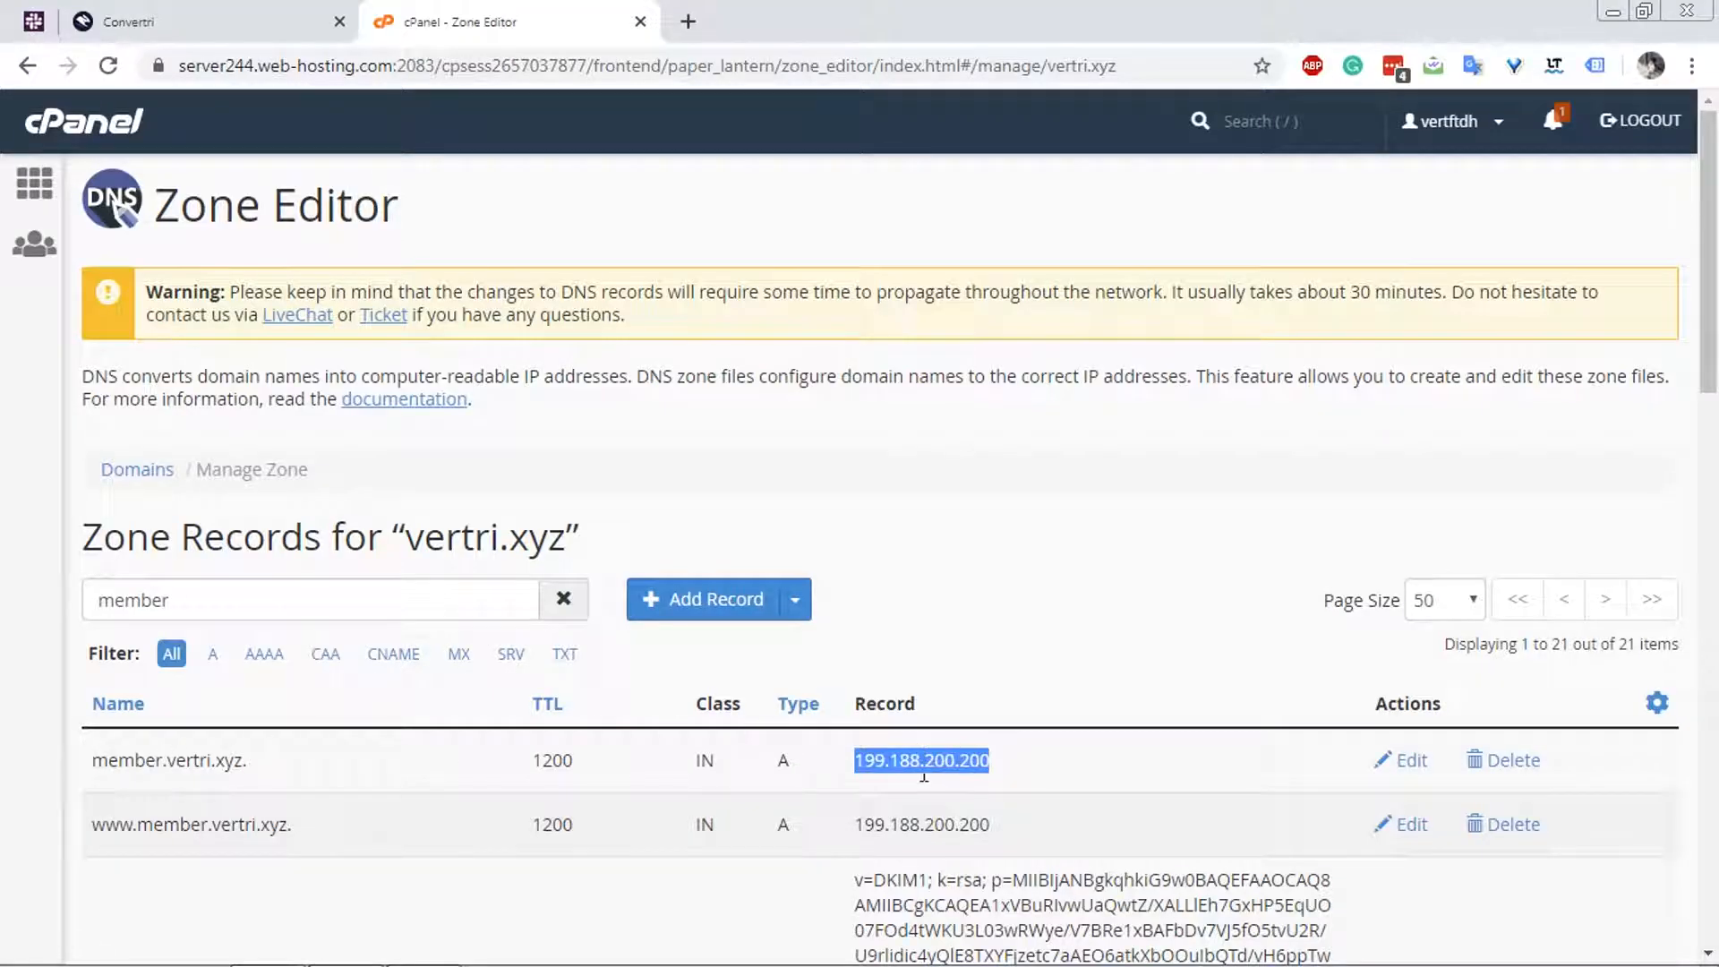
left_click(98, 22)
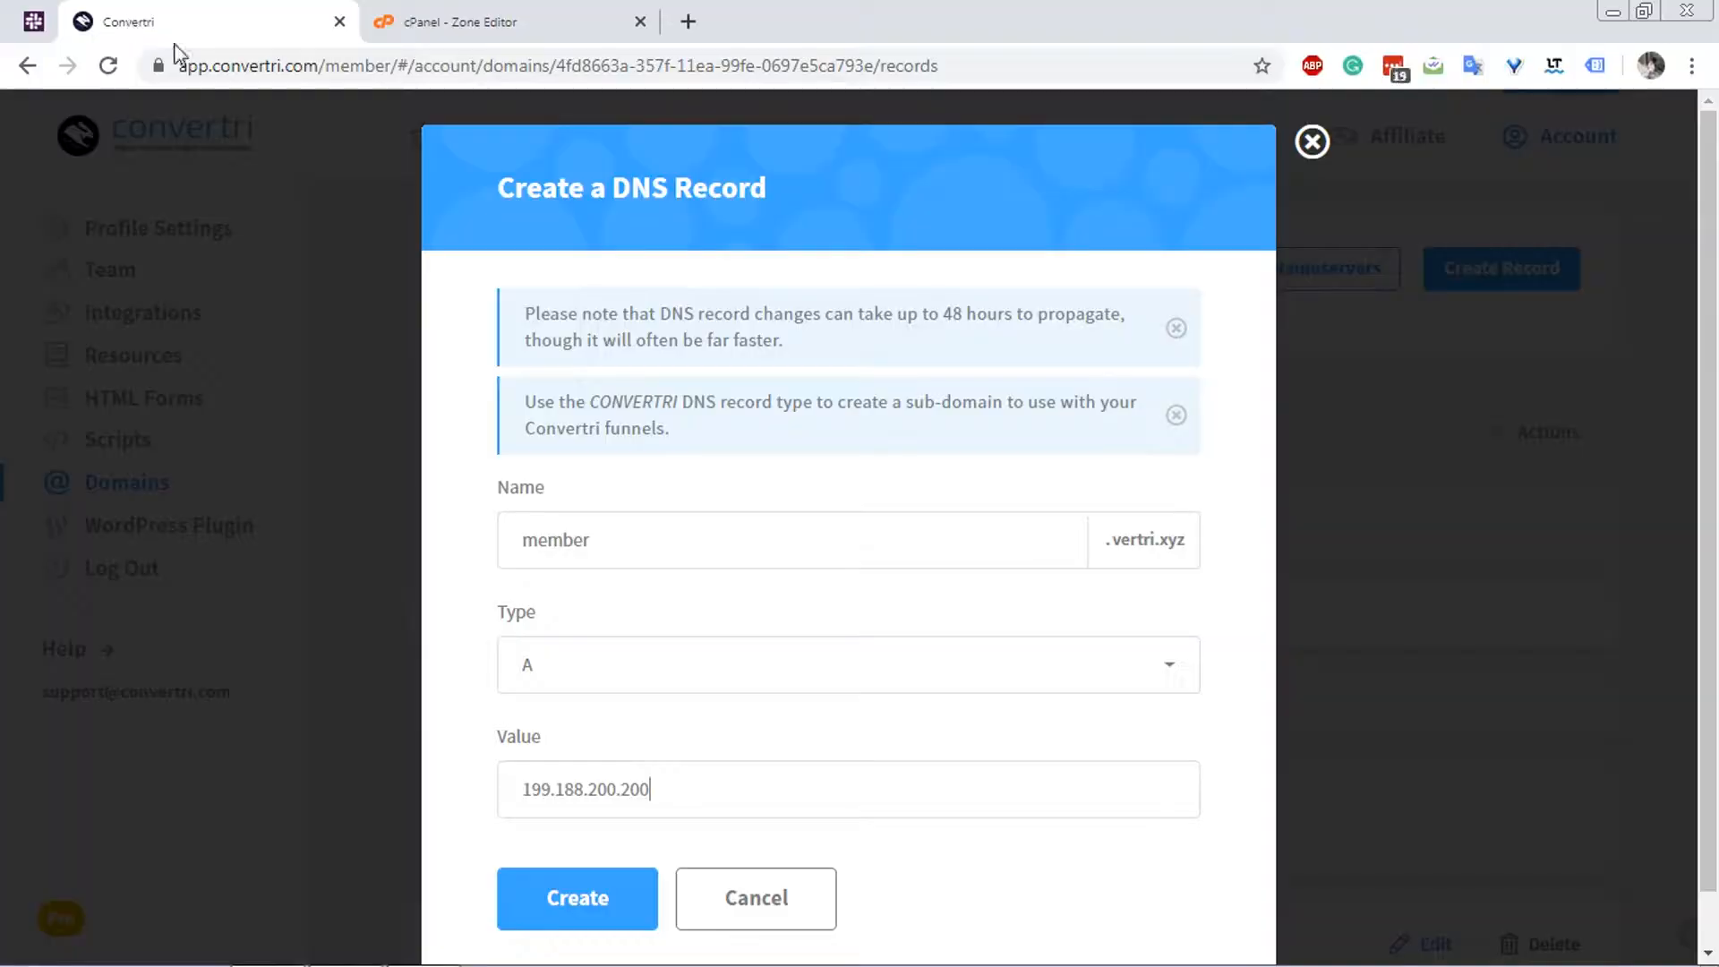
left_click(605, 891)
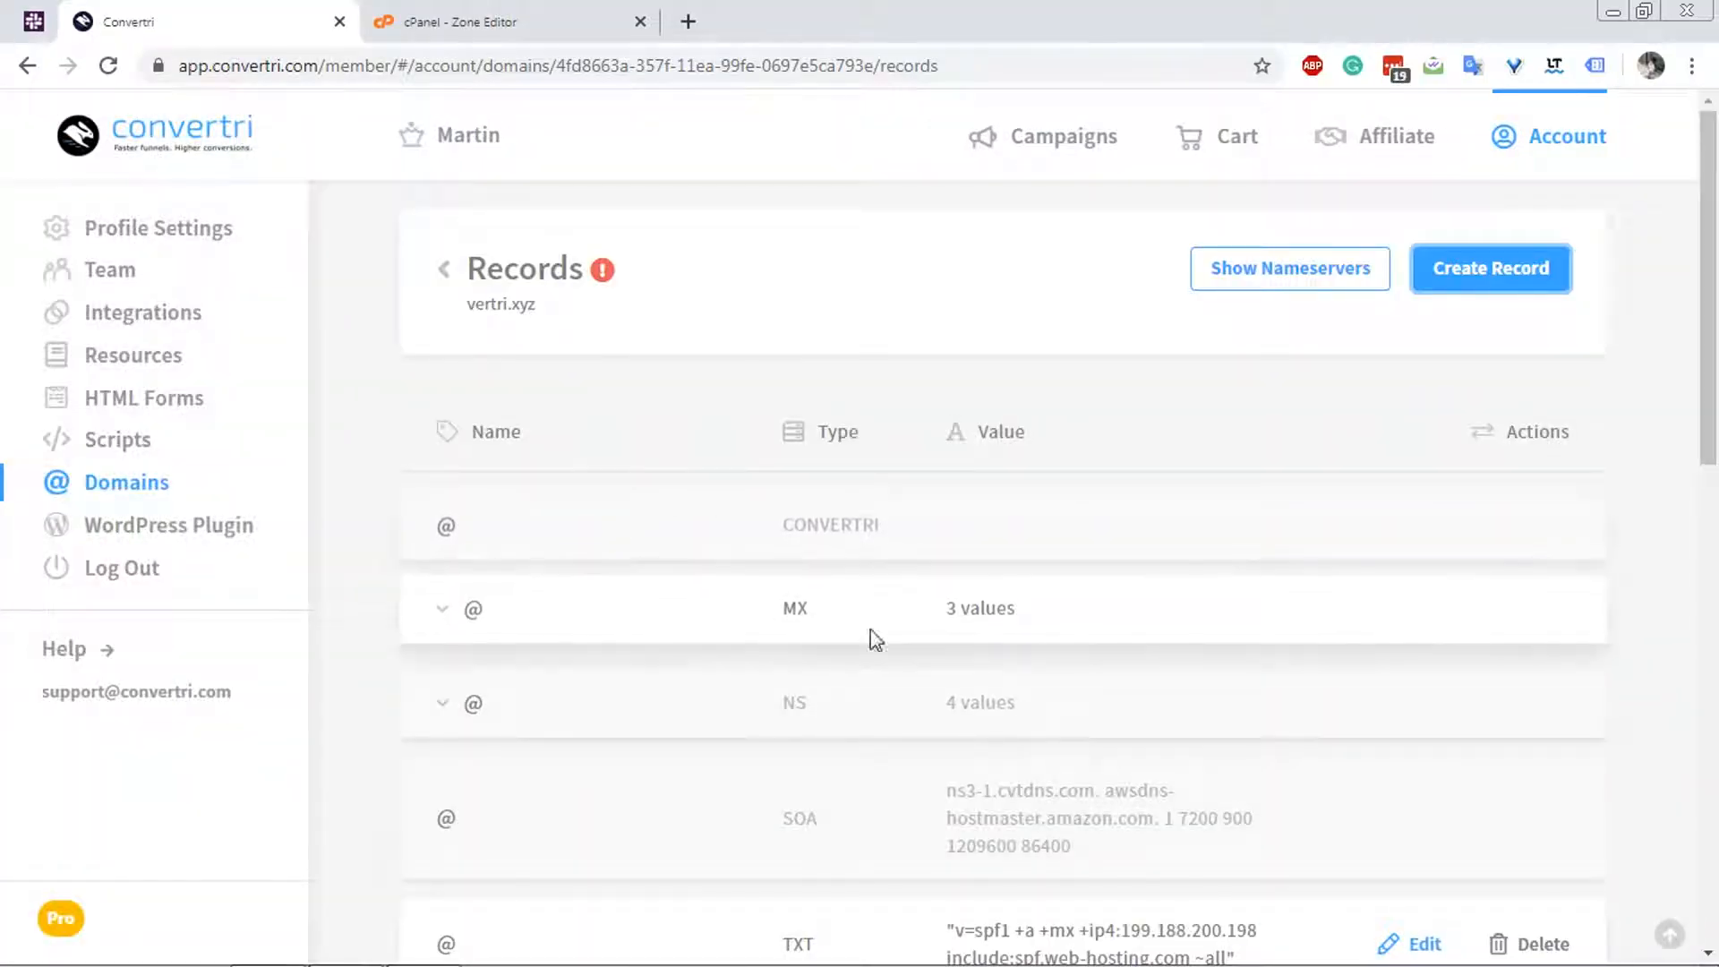
scroll(714, 675, "down", 7)
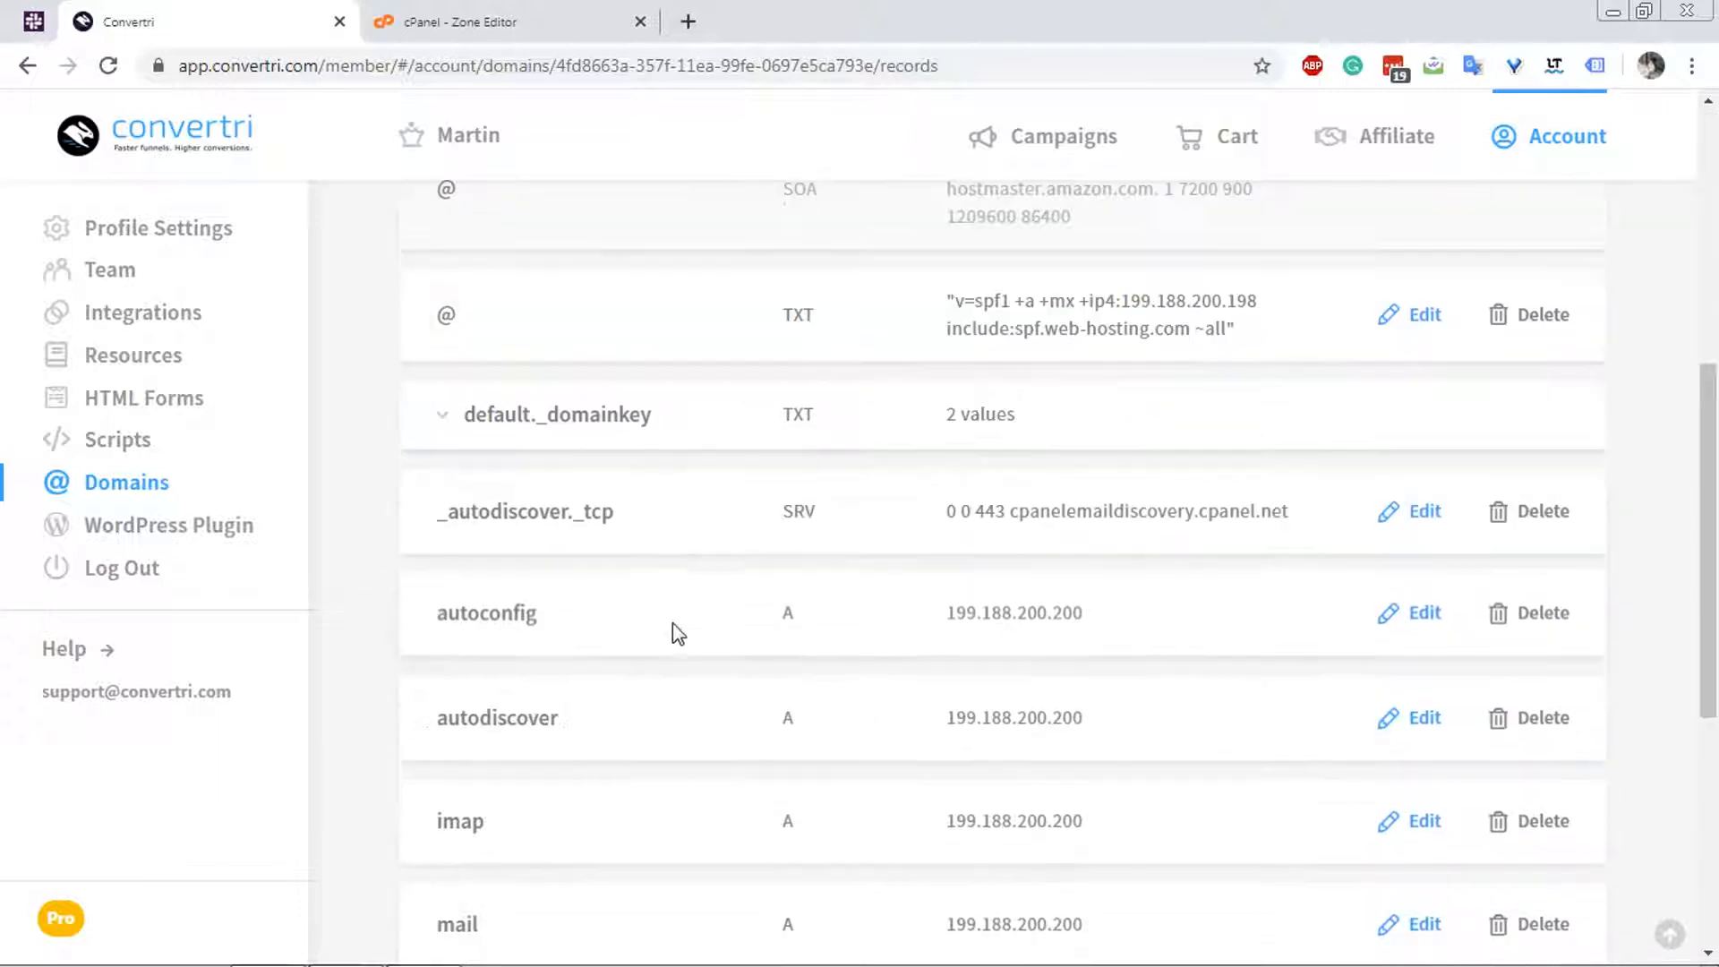
scroll(671, 629, "down", 4)
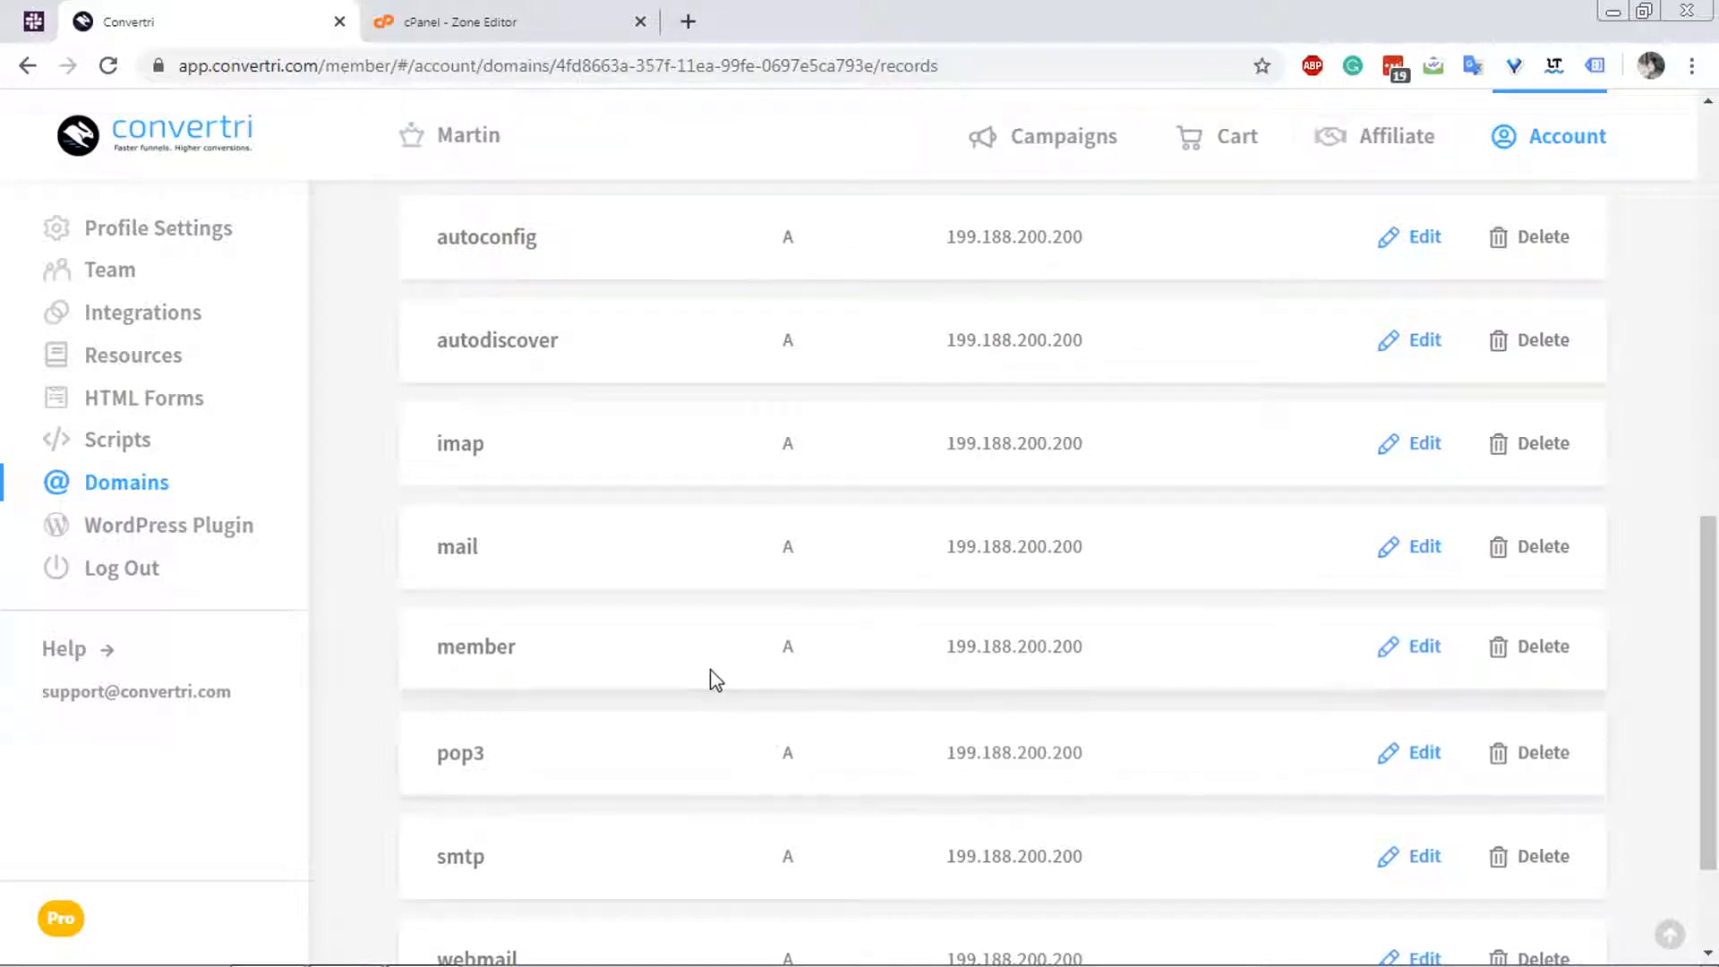
Switch back to cPanel and open the WordPress page of the Softaculous Apps Installer.
left_click(439, 20)
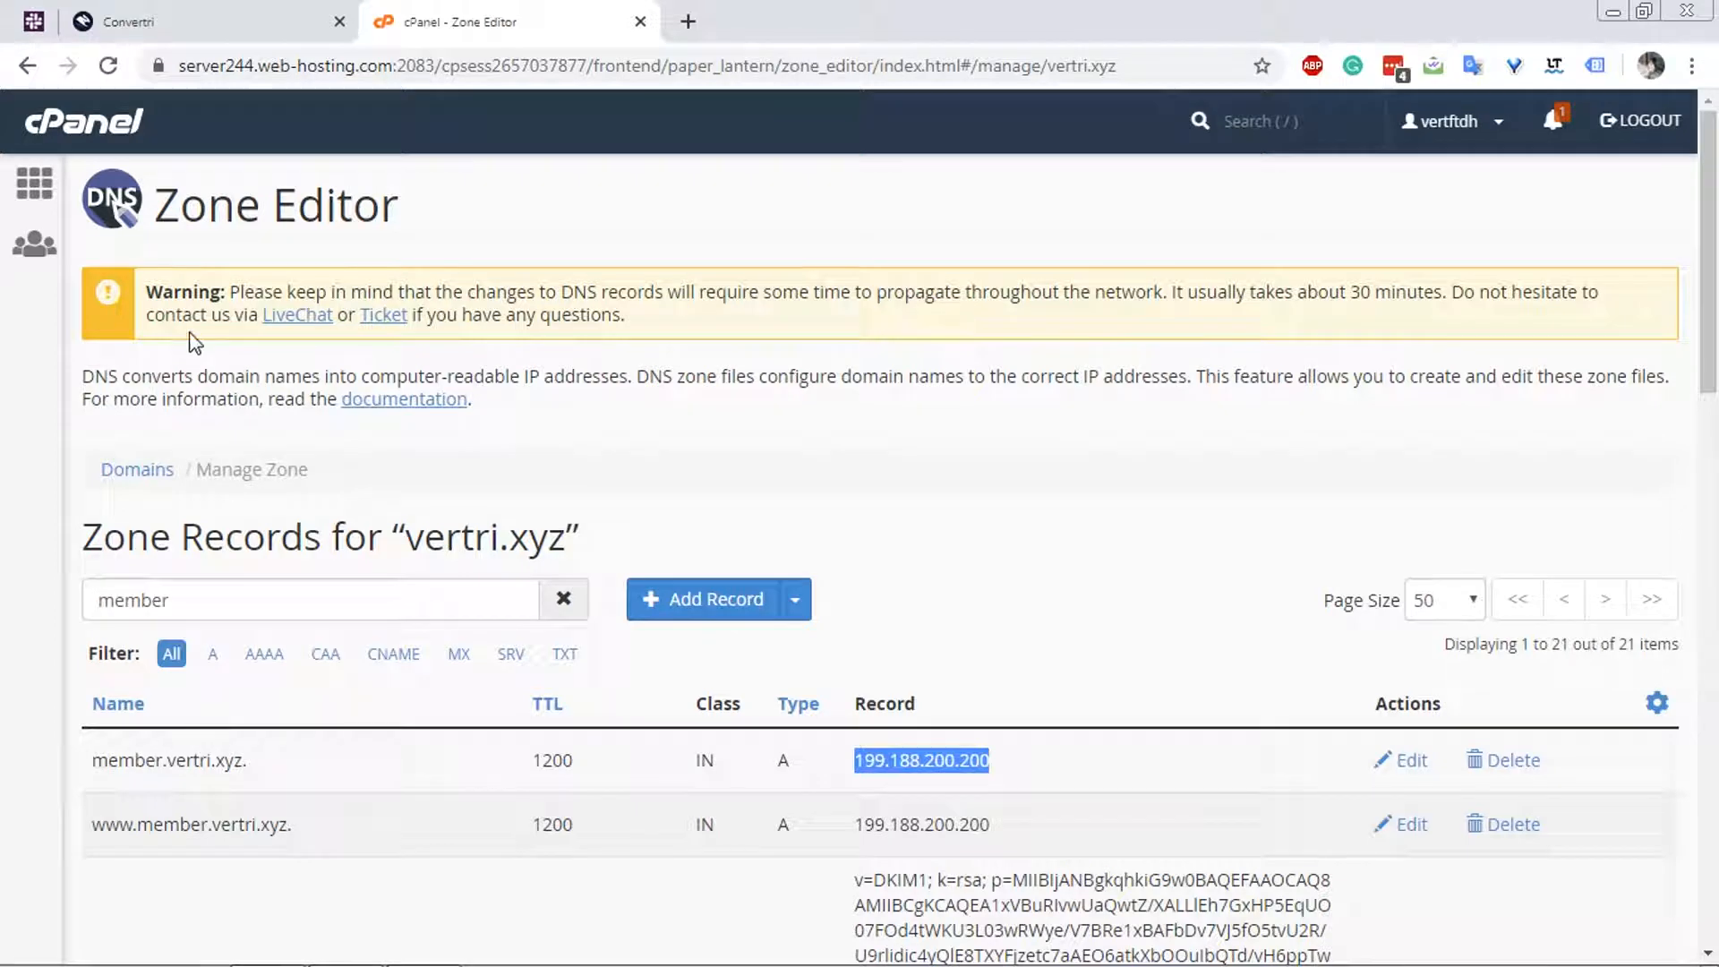
left_click(150, 18)
left_click(465, 11)
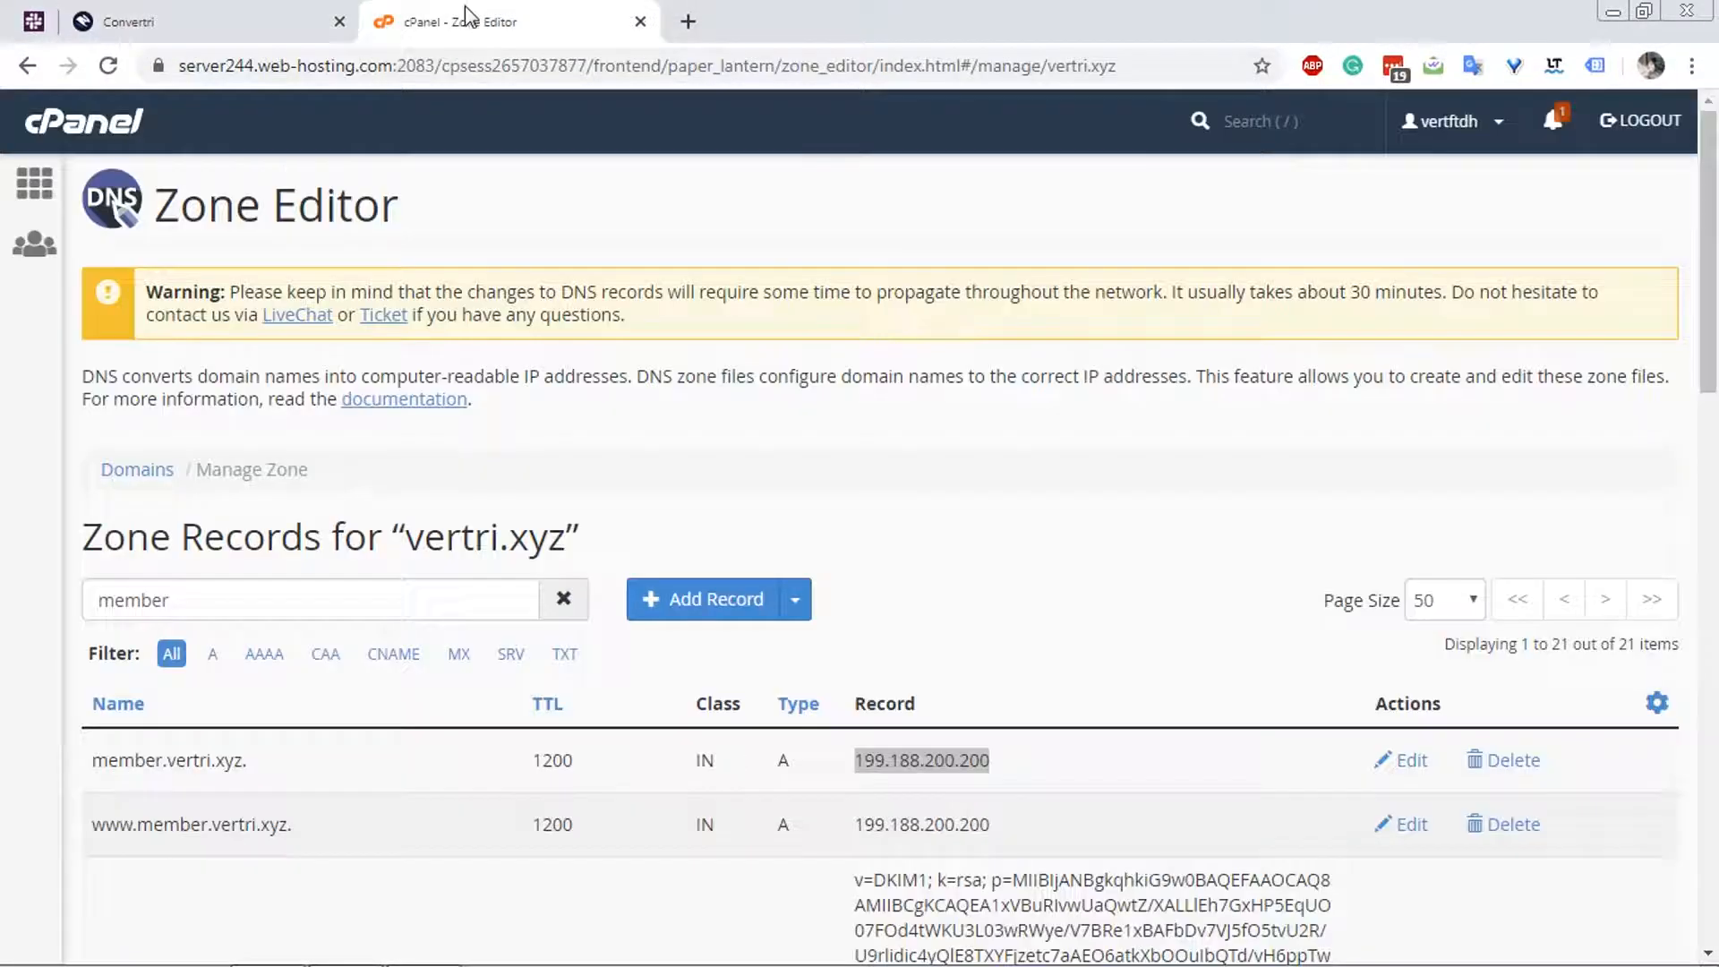
left_click(100, 134)
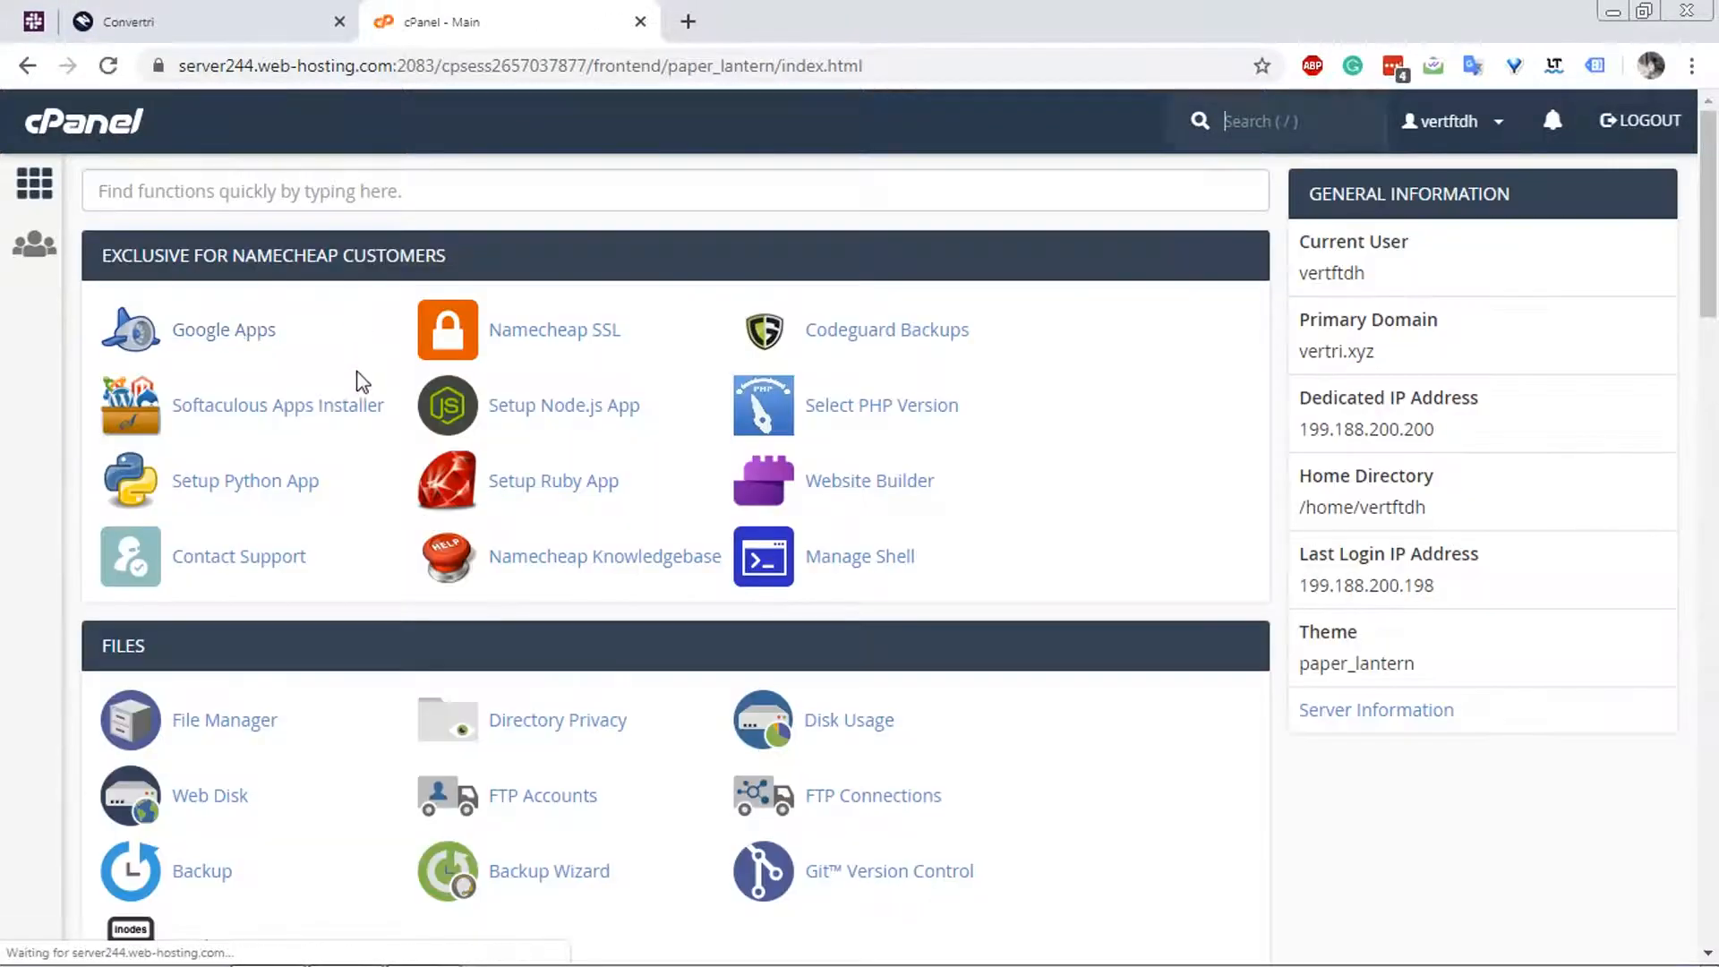
scroll(358, 369, "down", 1)
scroll(358, 369, "down", 4)
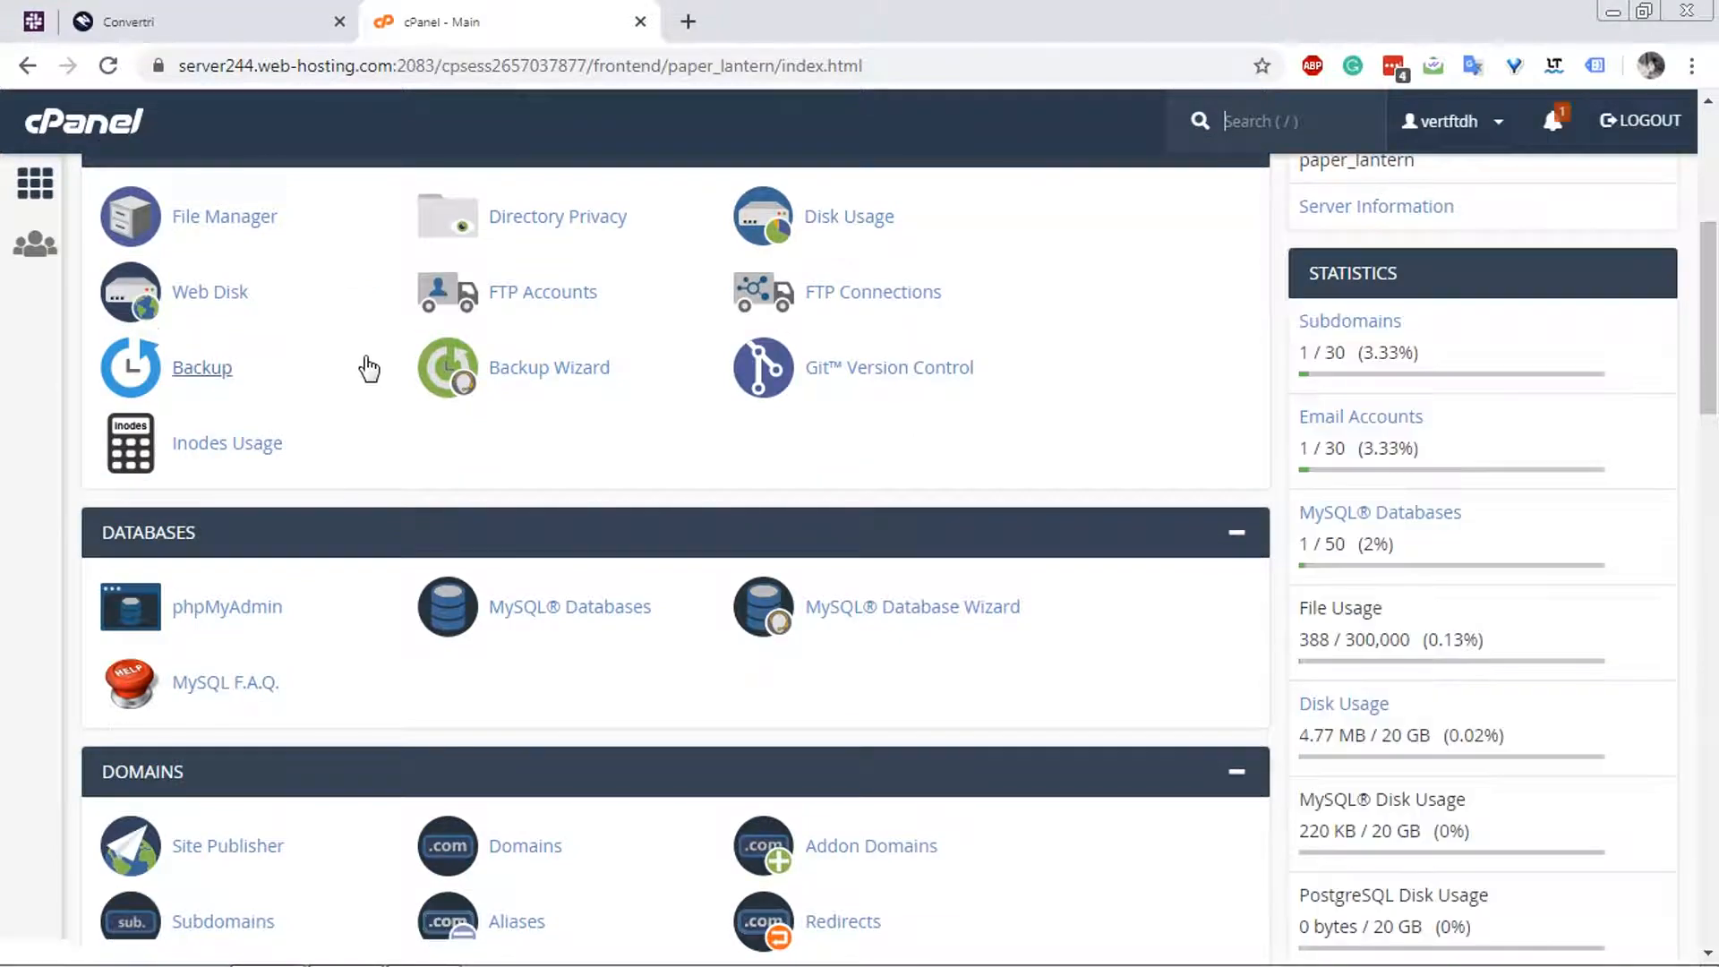
scroll(368, 385, "down", 10)
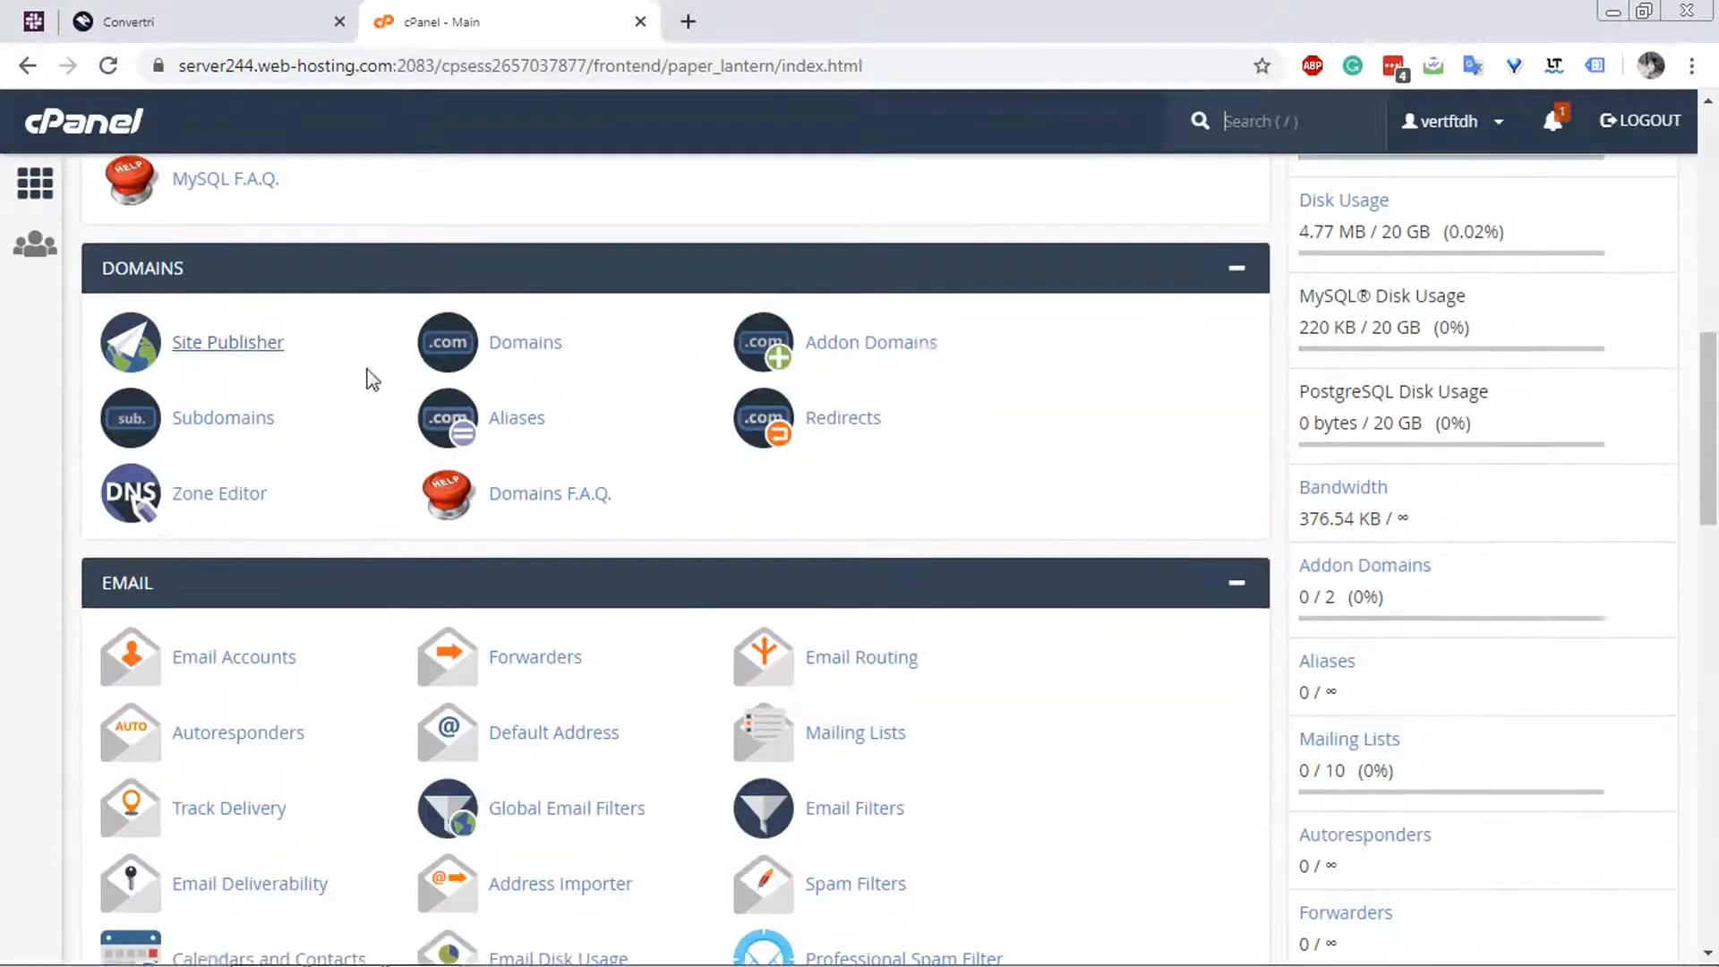
scroll(358, 385, "down", 2)
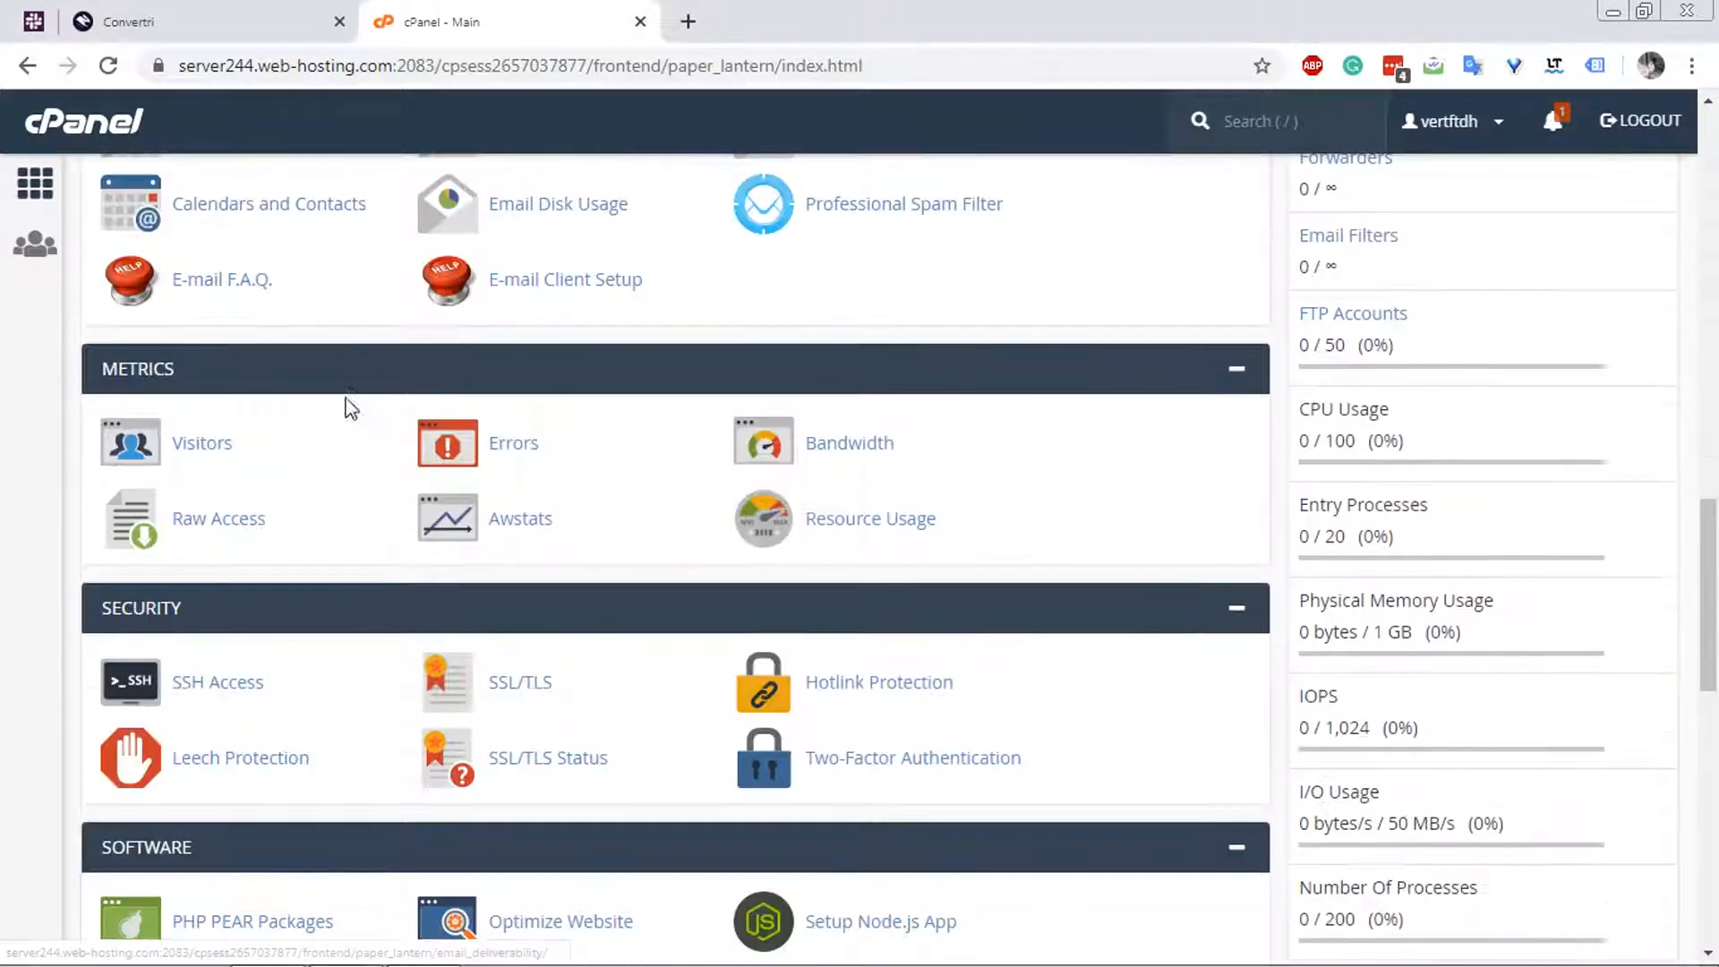
scroll(404, 550, "down", 1)
scroll(408, 560, "down", 10)
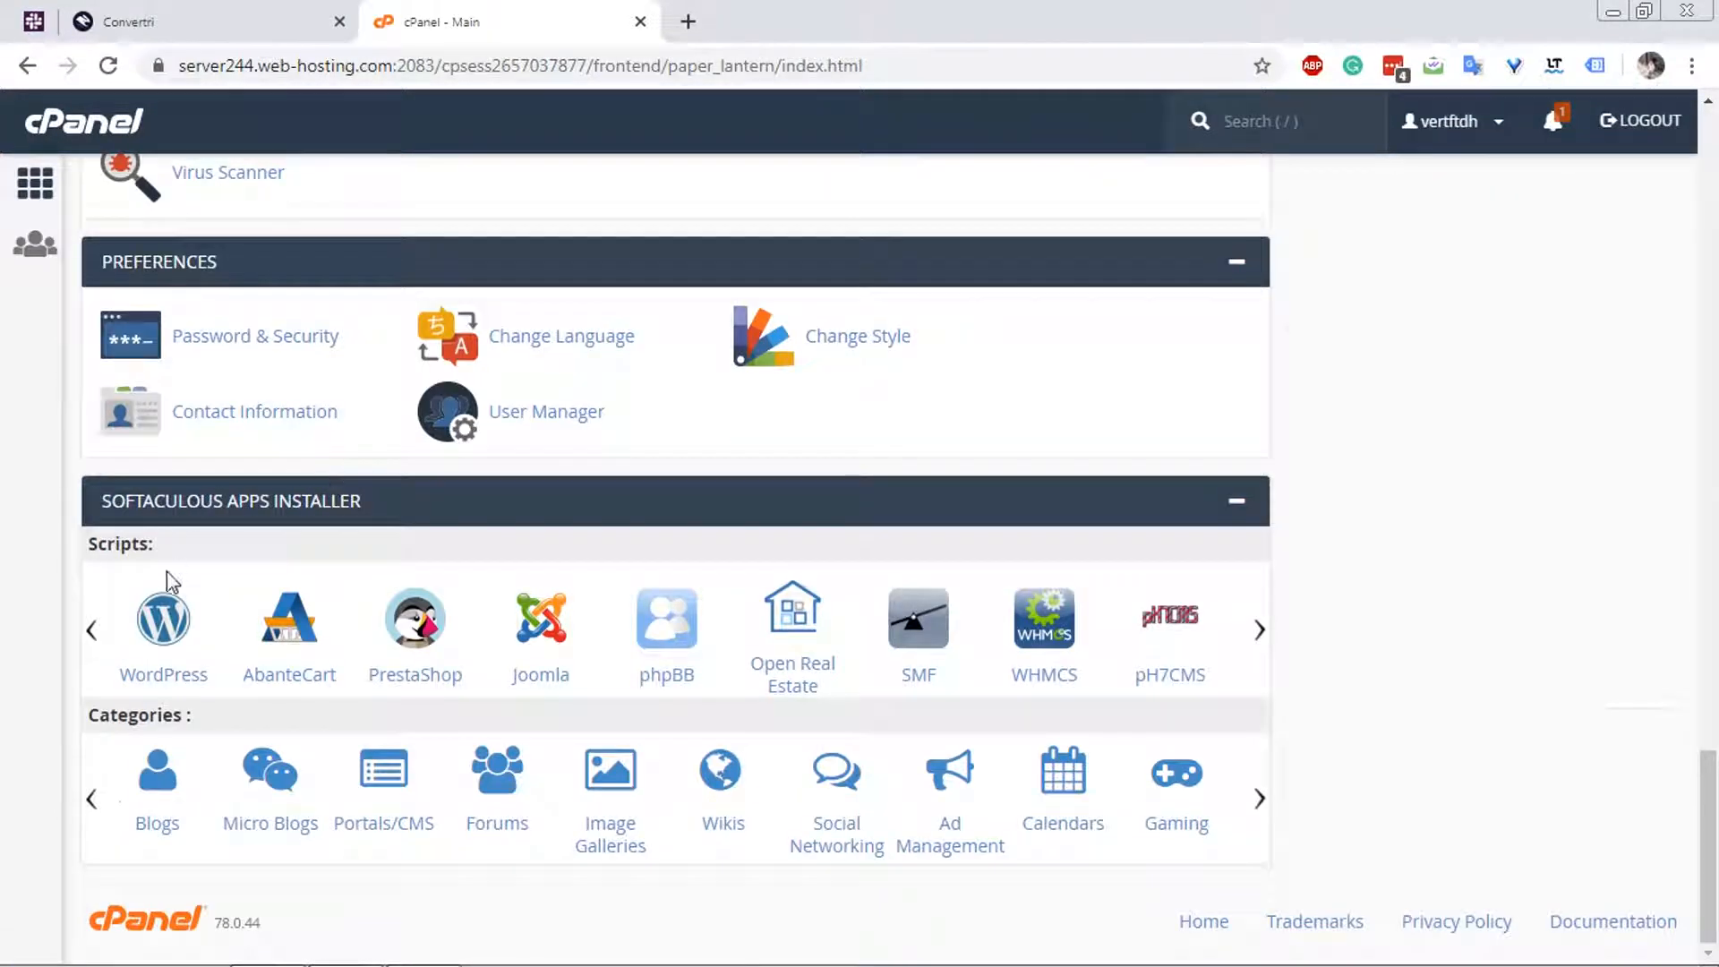
left_click(148, 655)
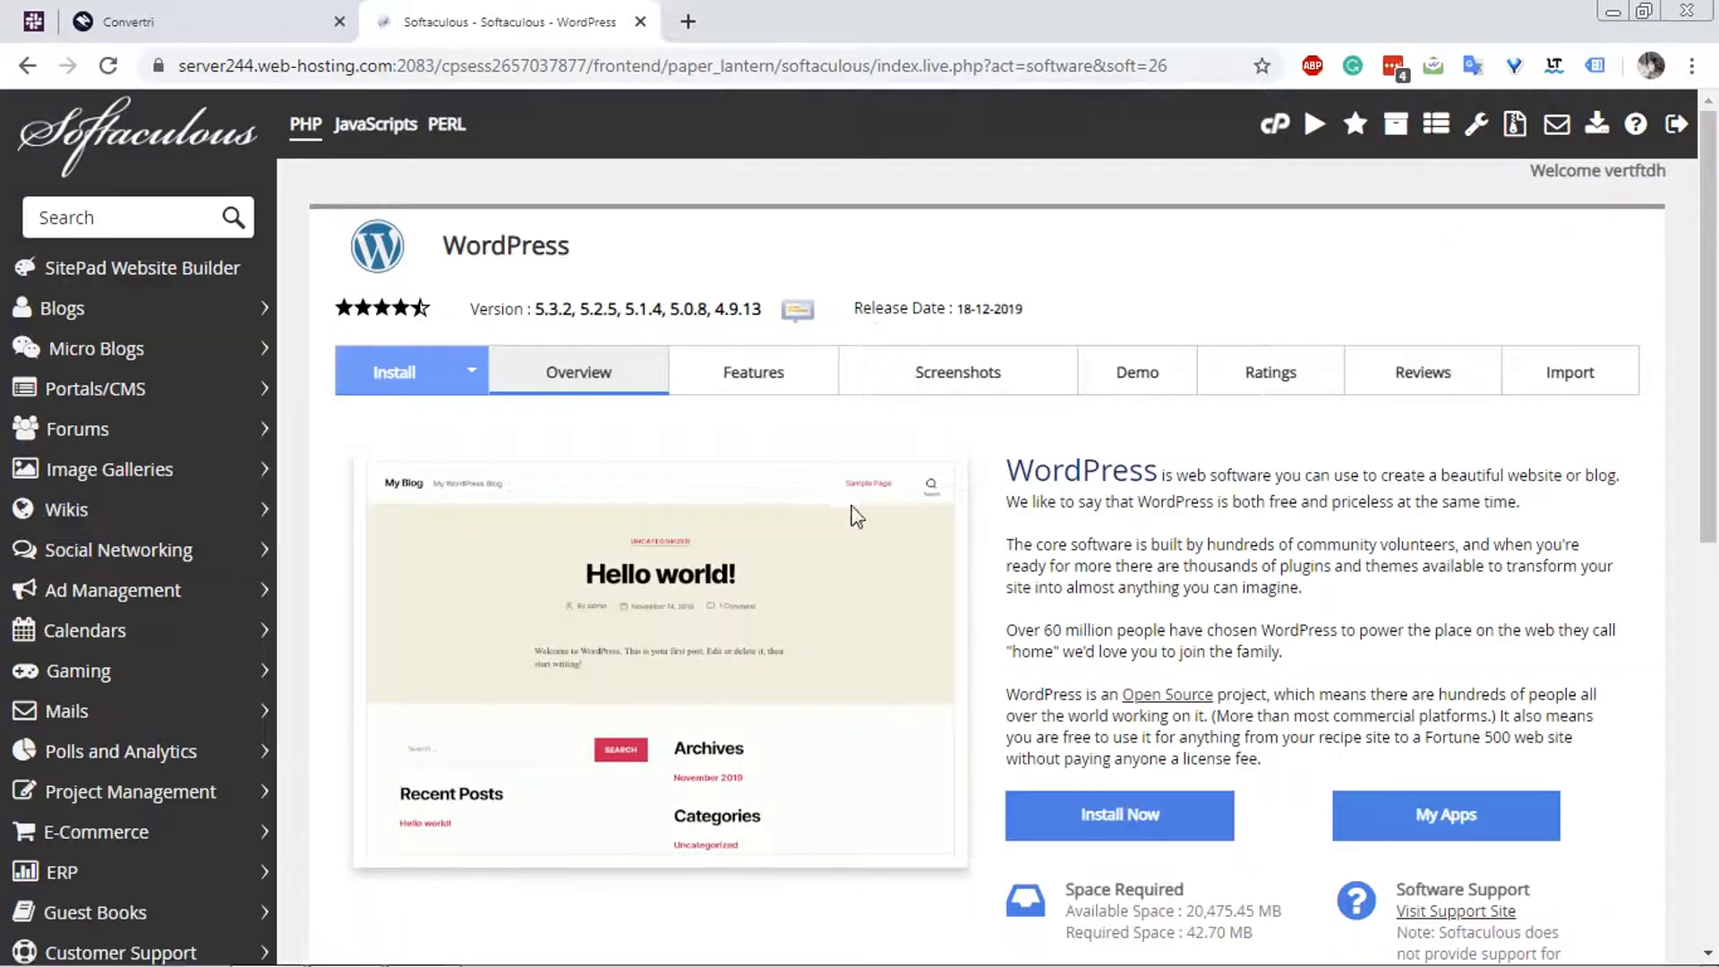
left_click(1125, 830)
left_click(1031, 633)
left_click(1002, 694)
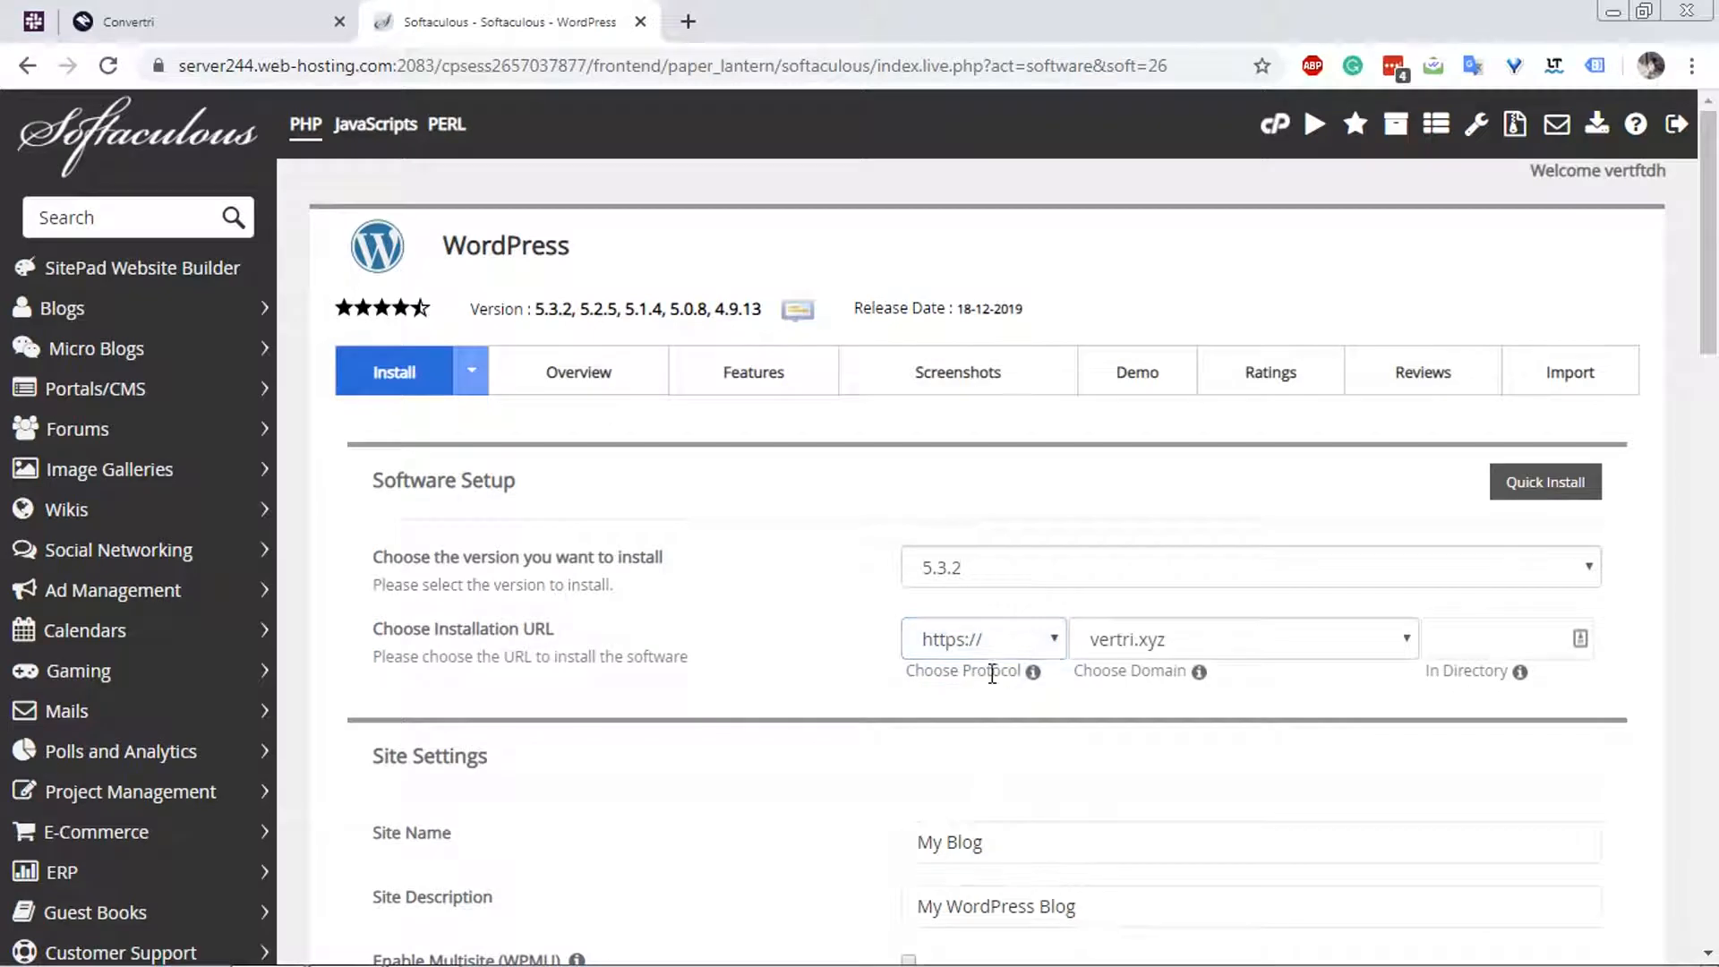
left_click(1164, 642)
left_click(1162, 707)
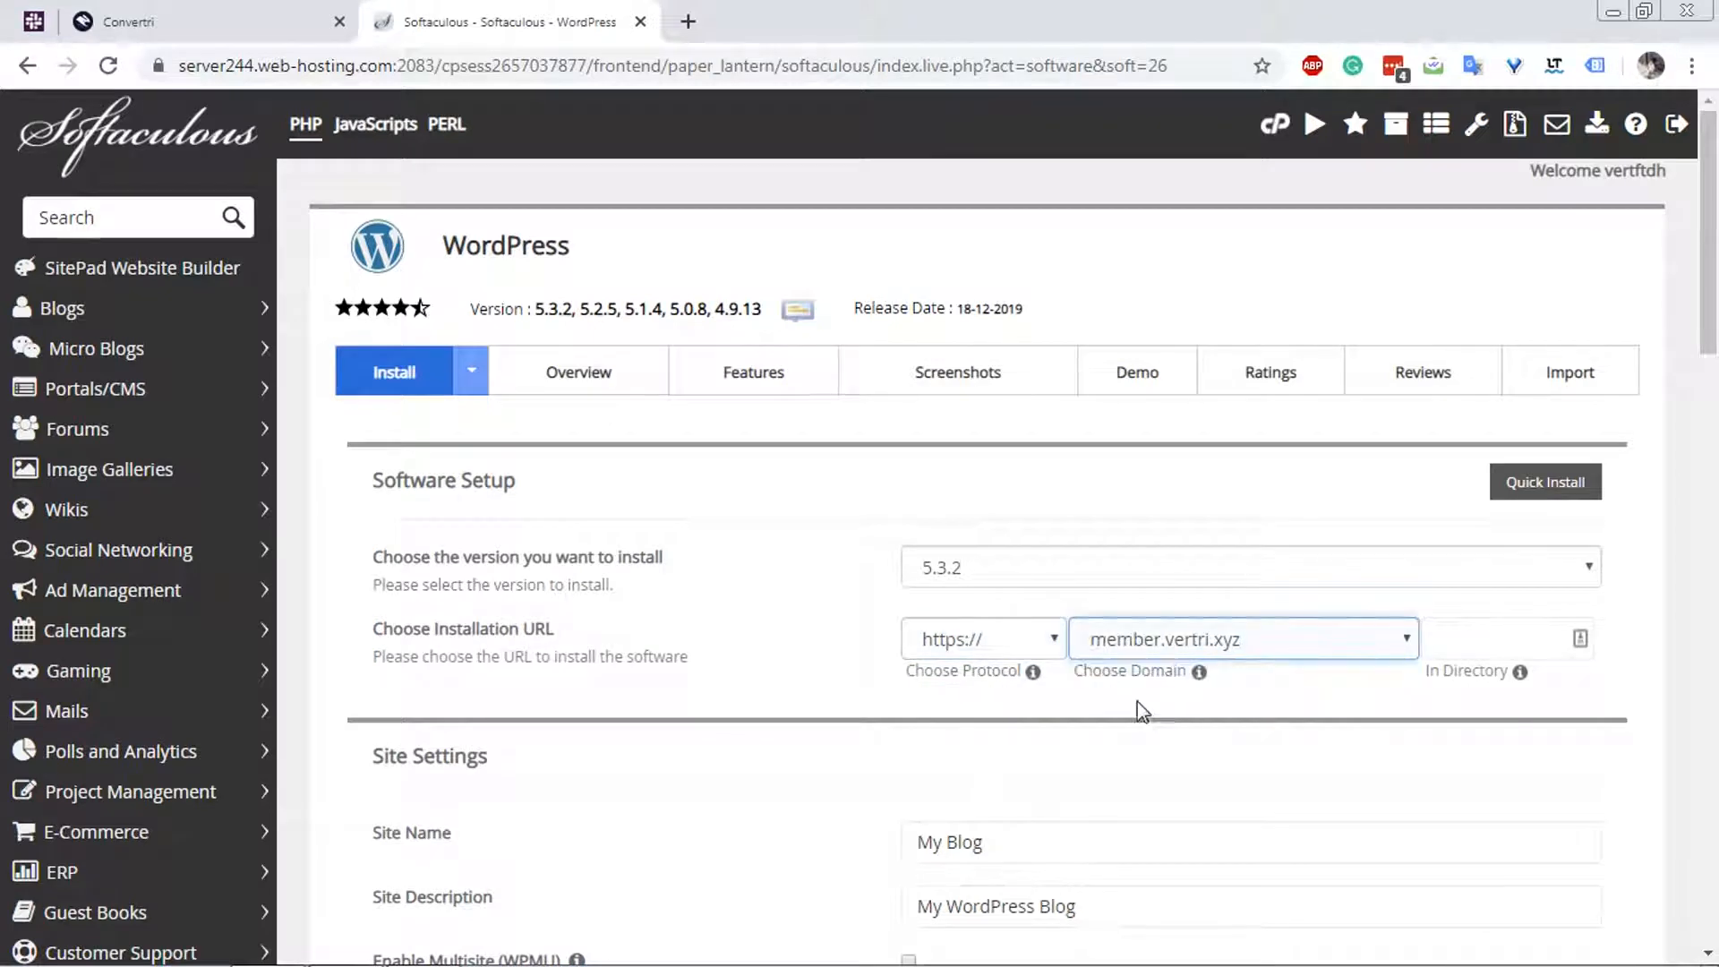
scroll(855, 736, "down", 2)
scroll(855, 740, "down", 2)
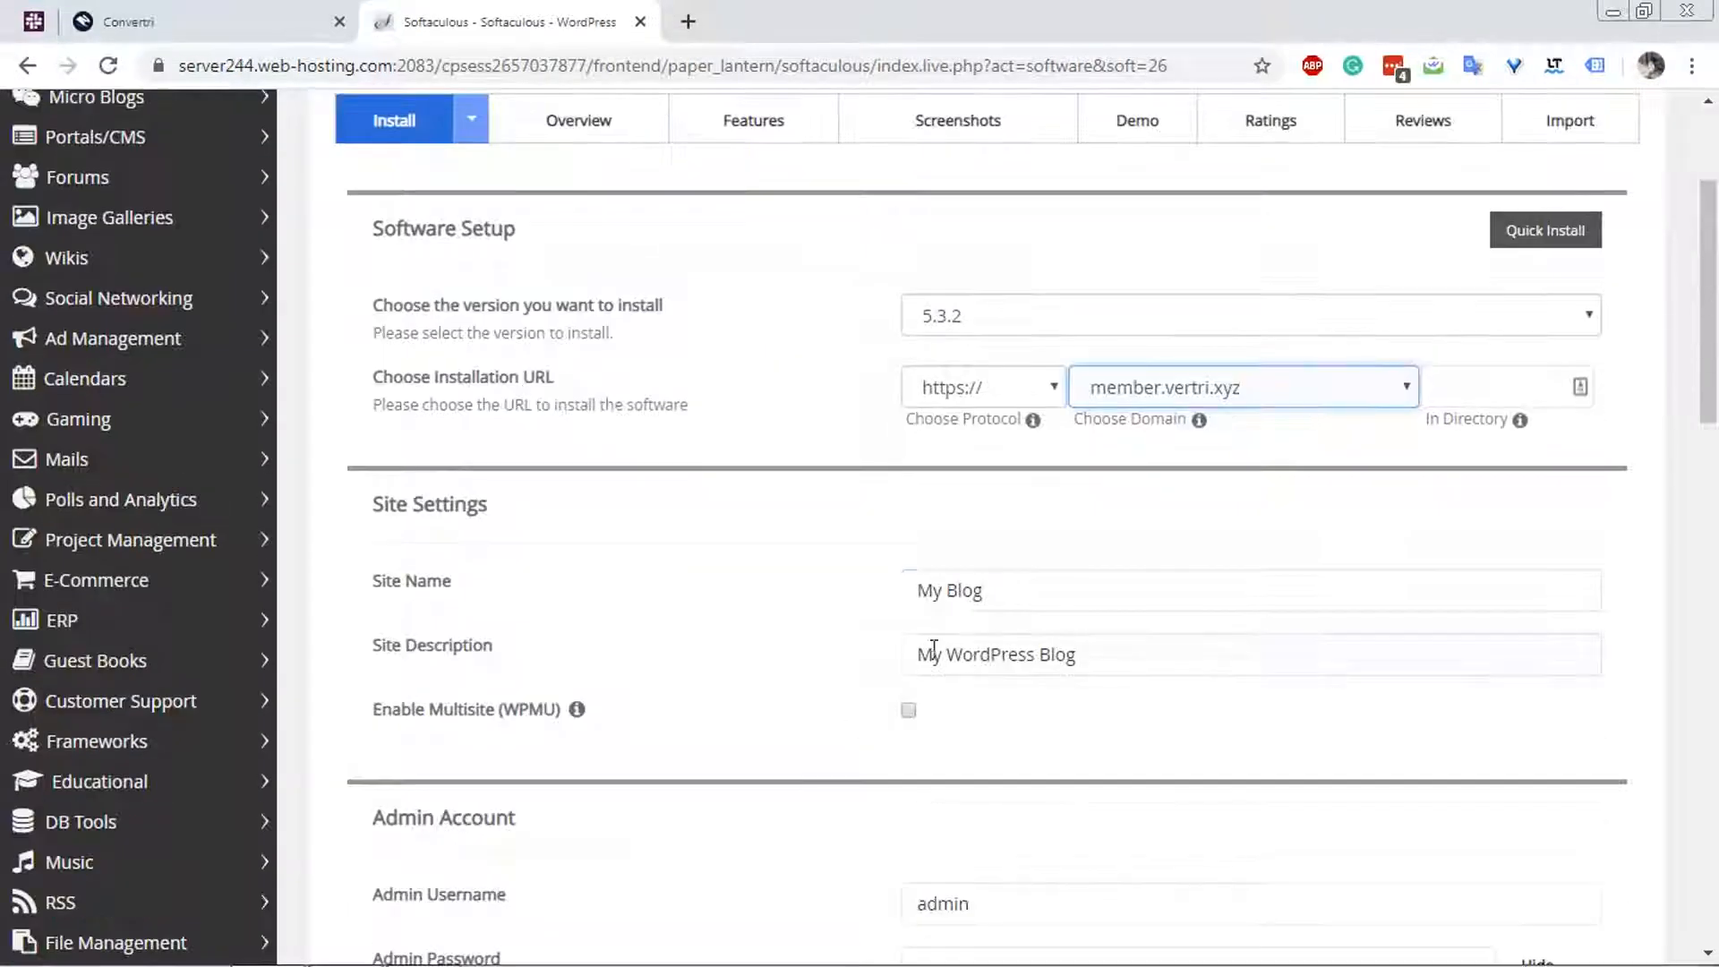
left_click(1006, 596)
triple_click(1003, 622)
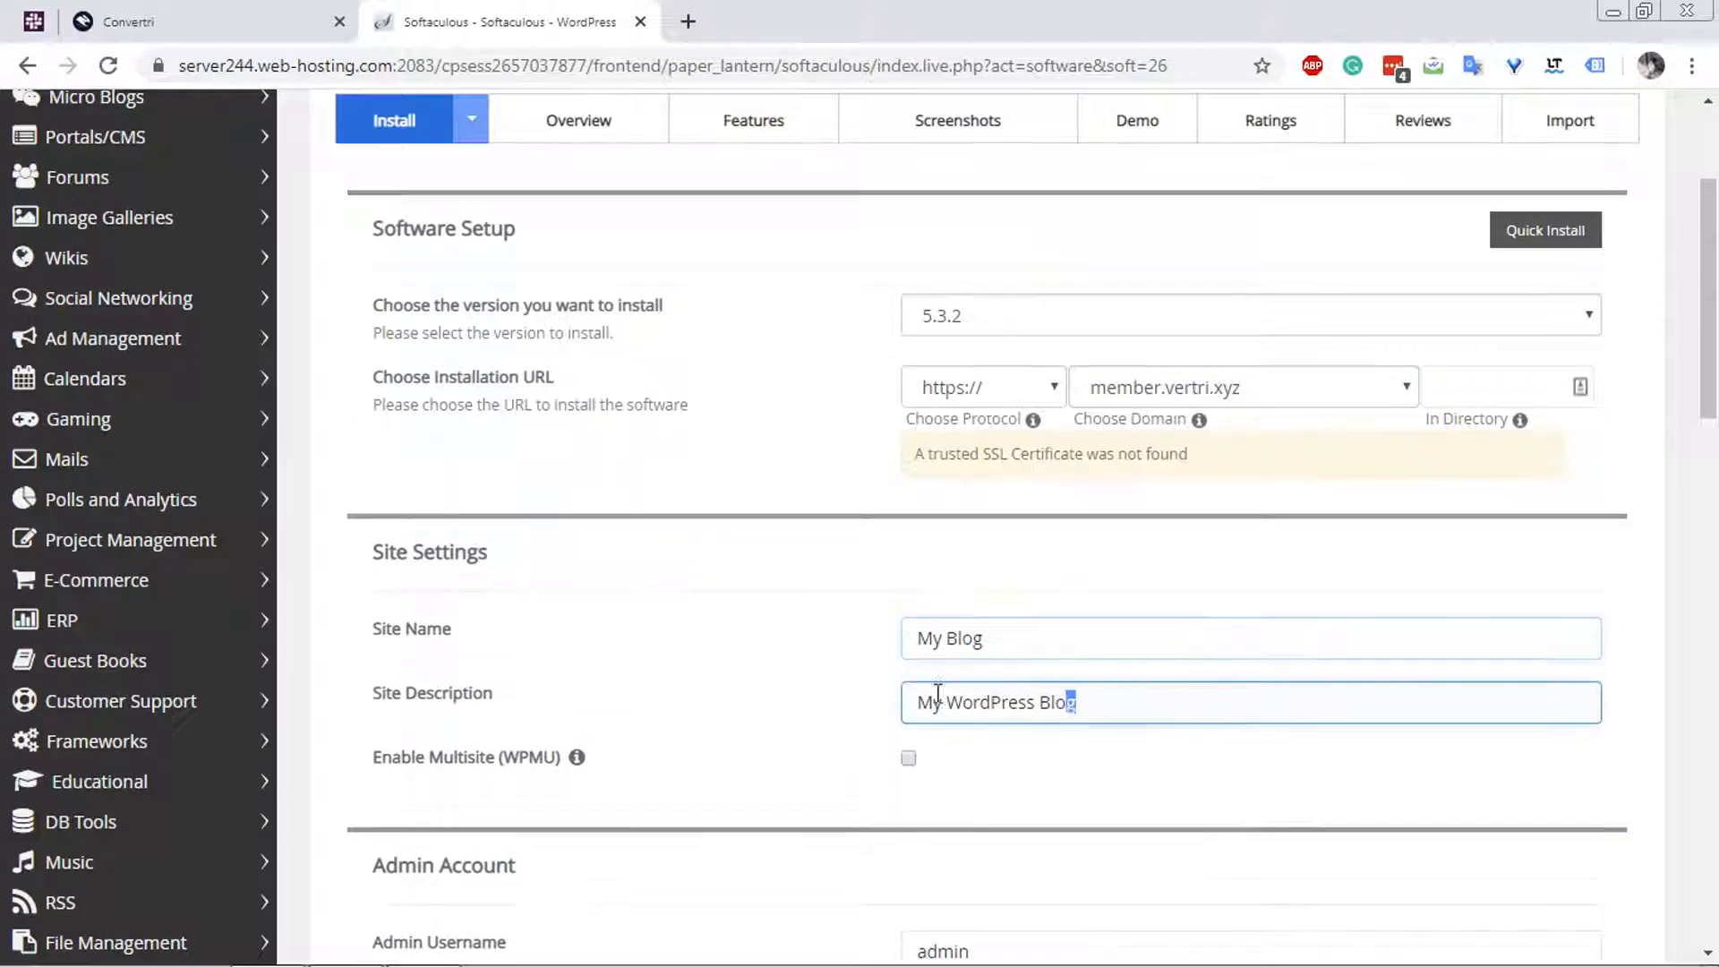
triple_click(932, 702)
Mask the admin password field and replace the default with a new admin account password.
scroll(672, 653, "down", 5)
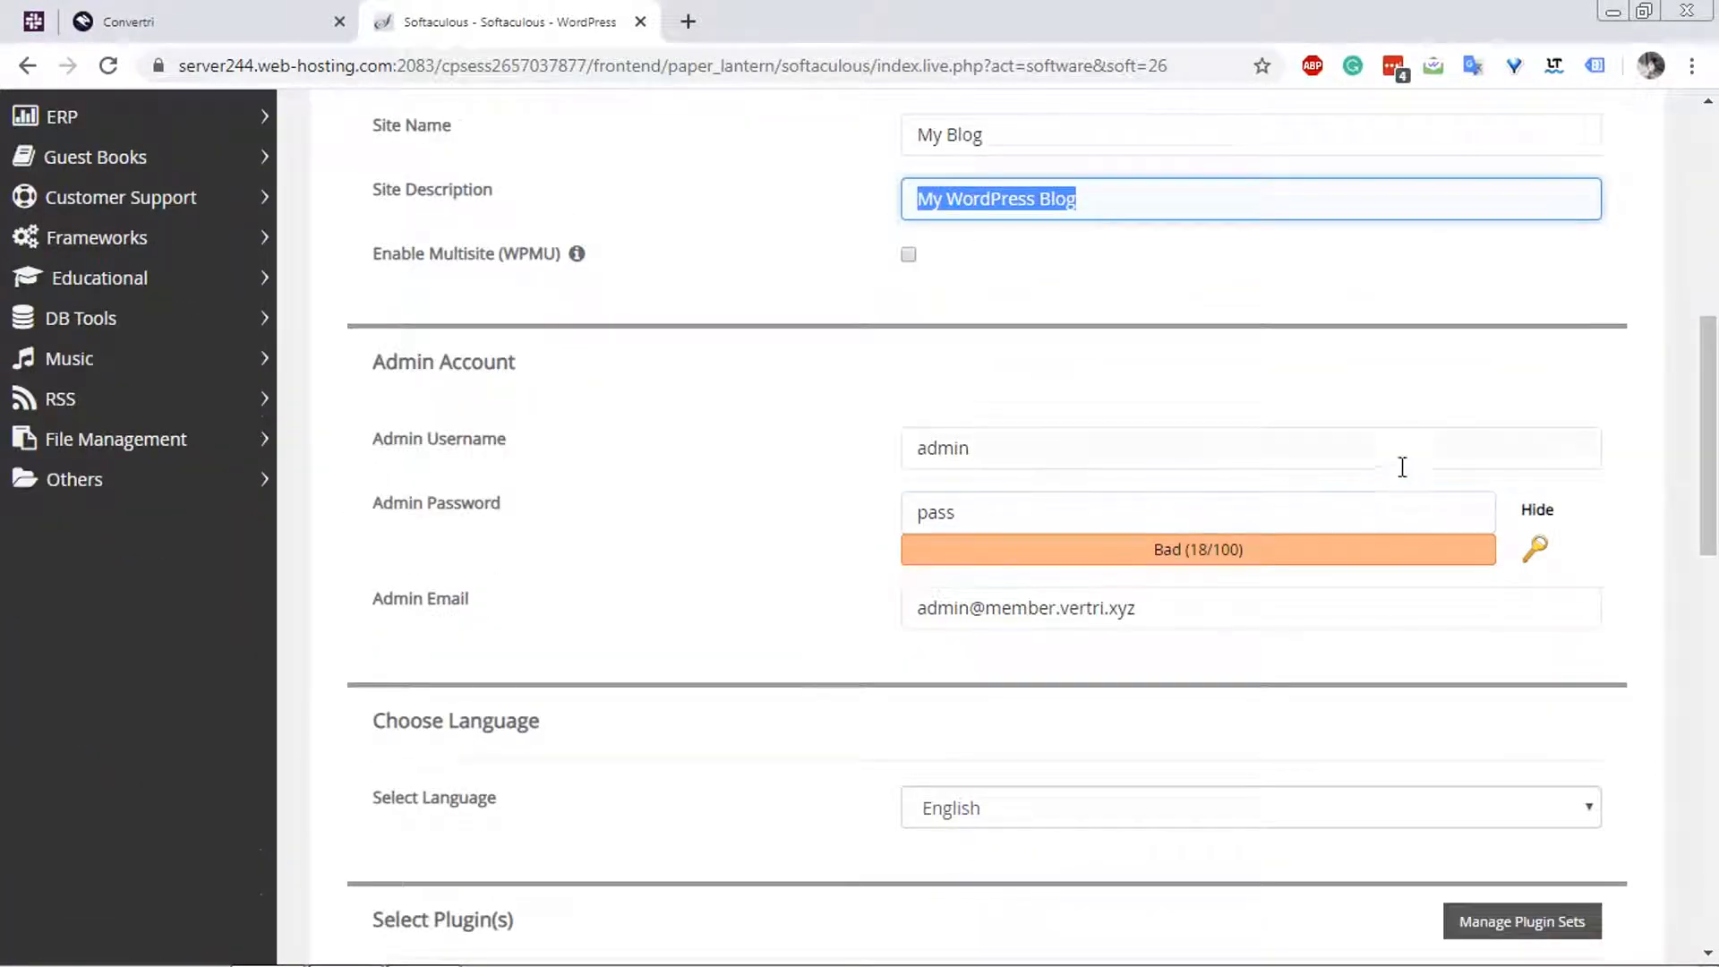
left_click(1556, 519)
left_click(1548, 519)
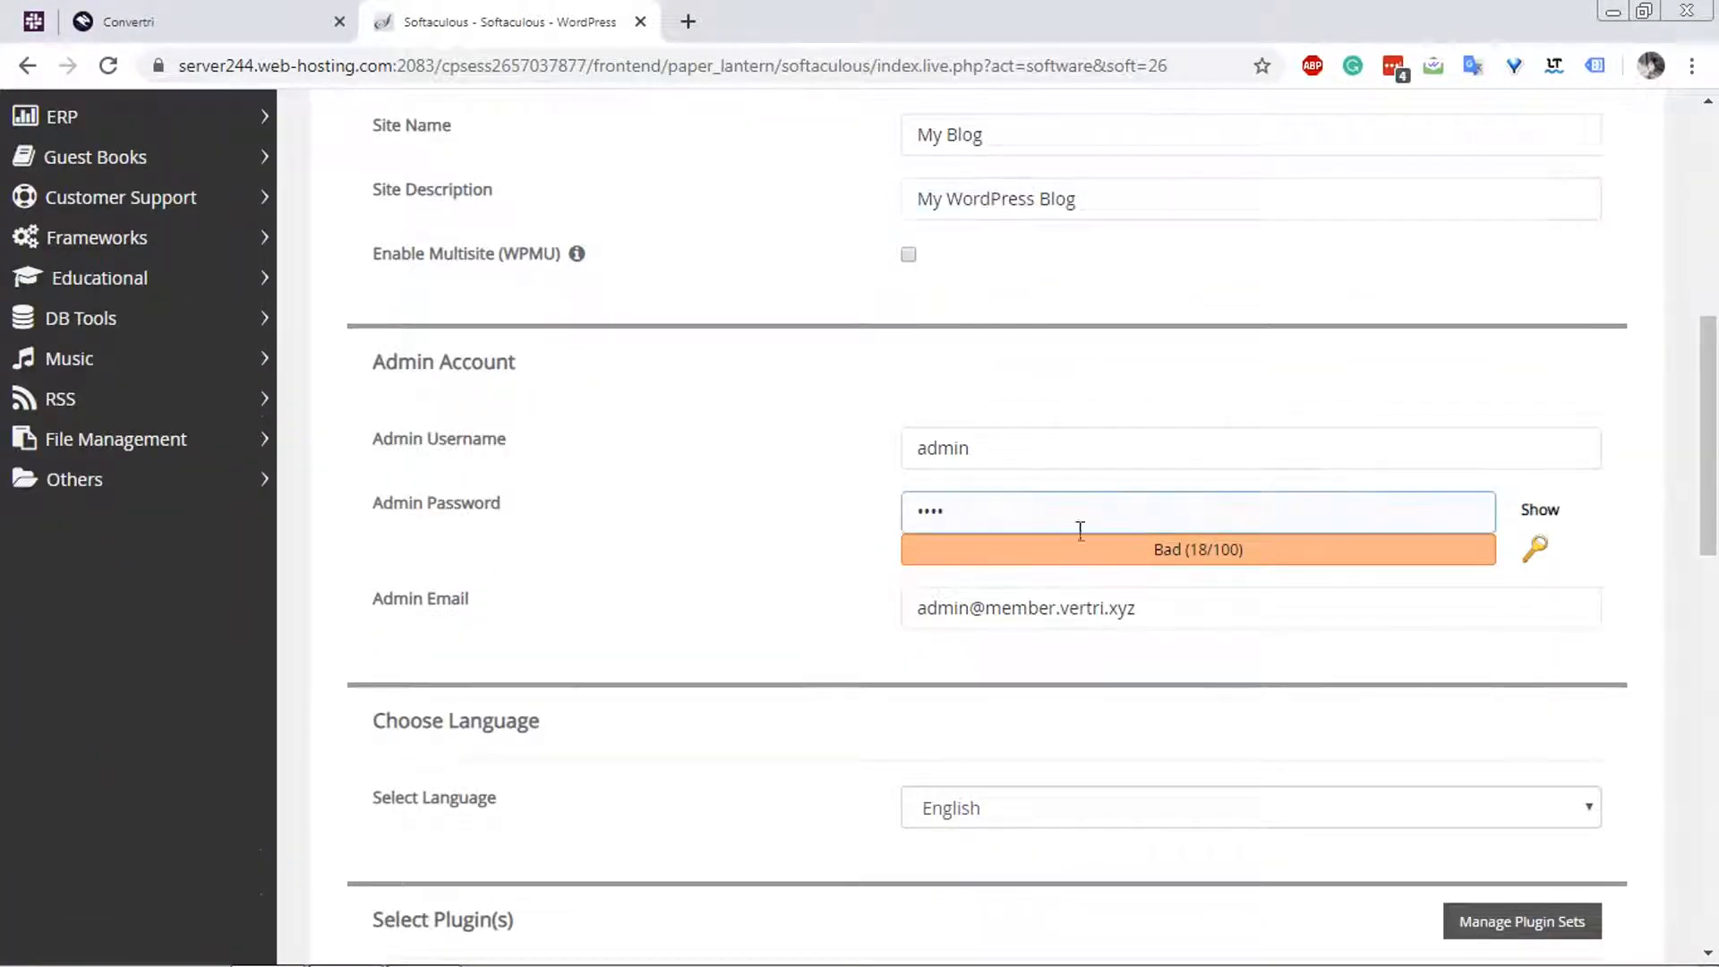
triple_click(1078, 529)
type("********")
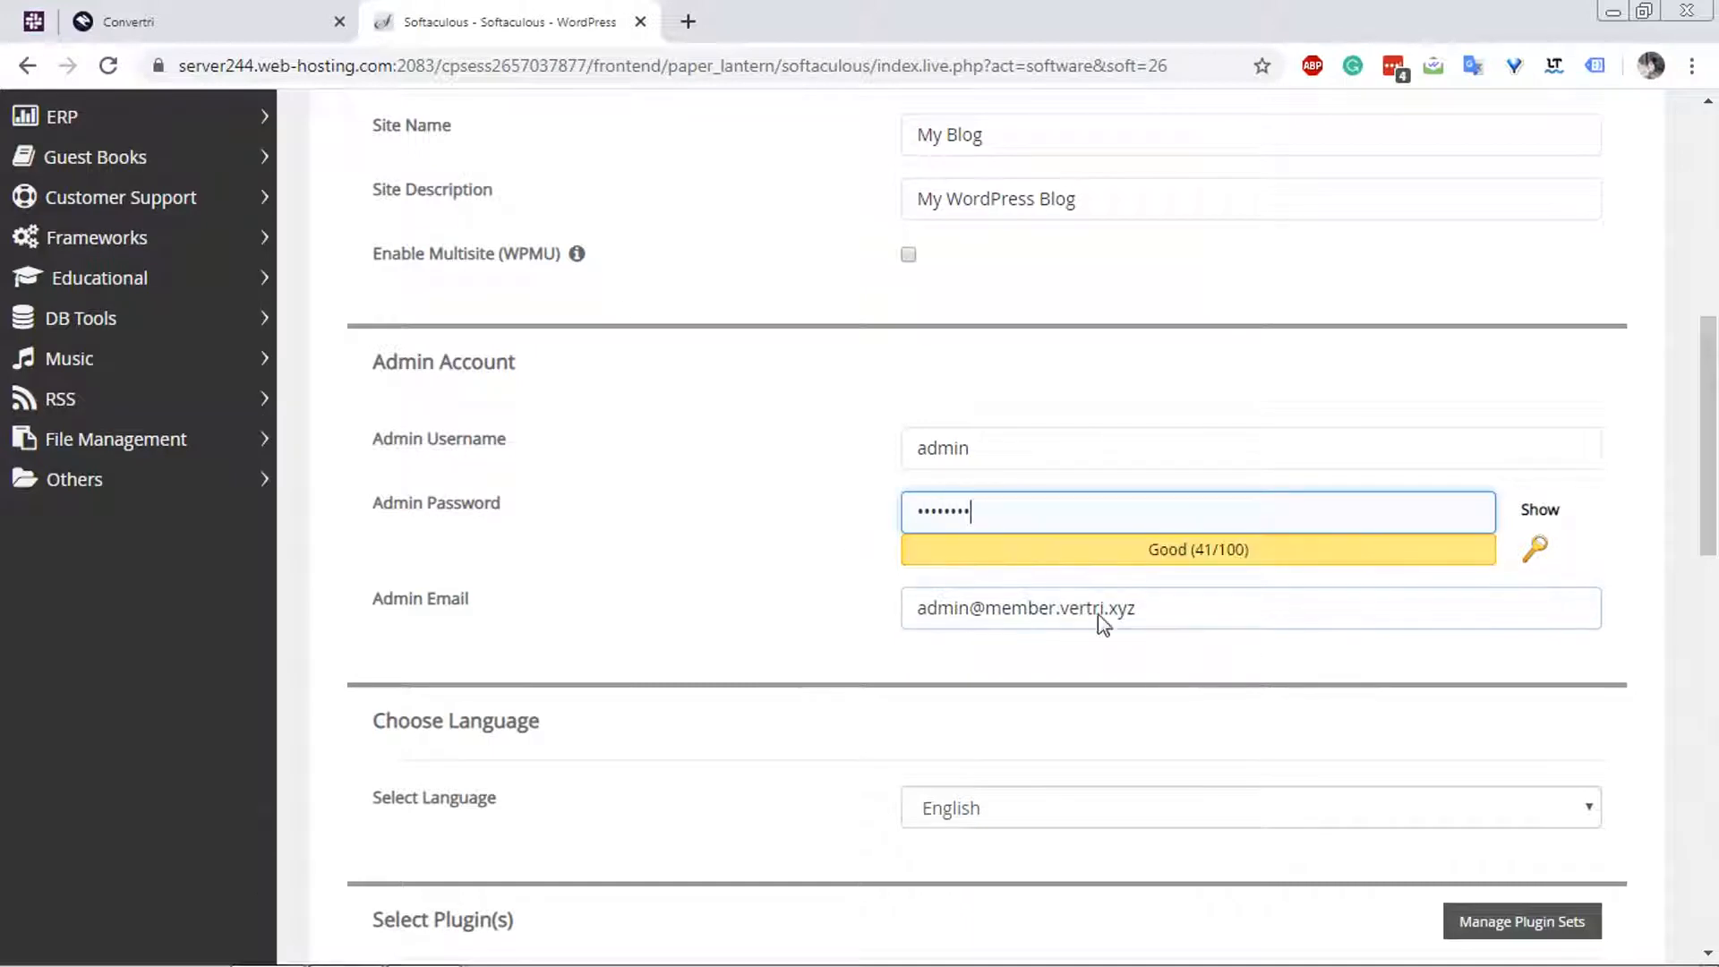
Deselect the W3 Total Cache plugin for the WordPress installation.
scroll(1098, 614, "down", 2)
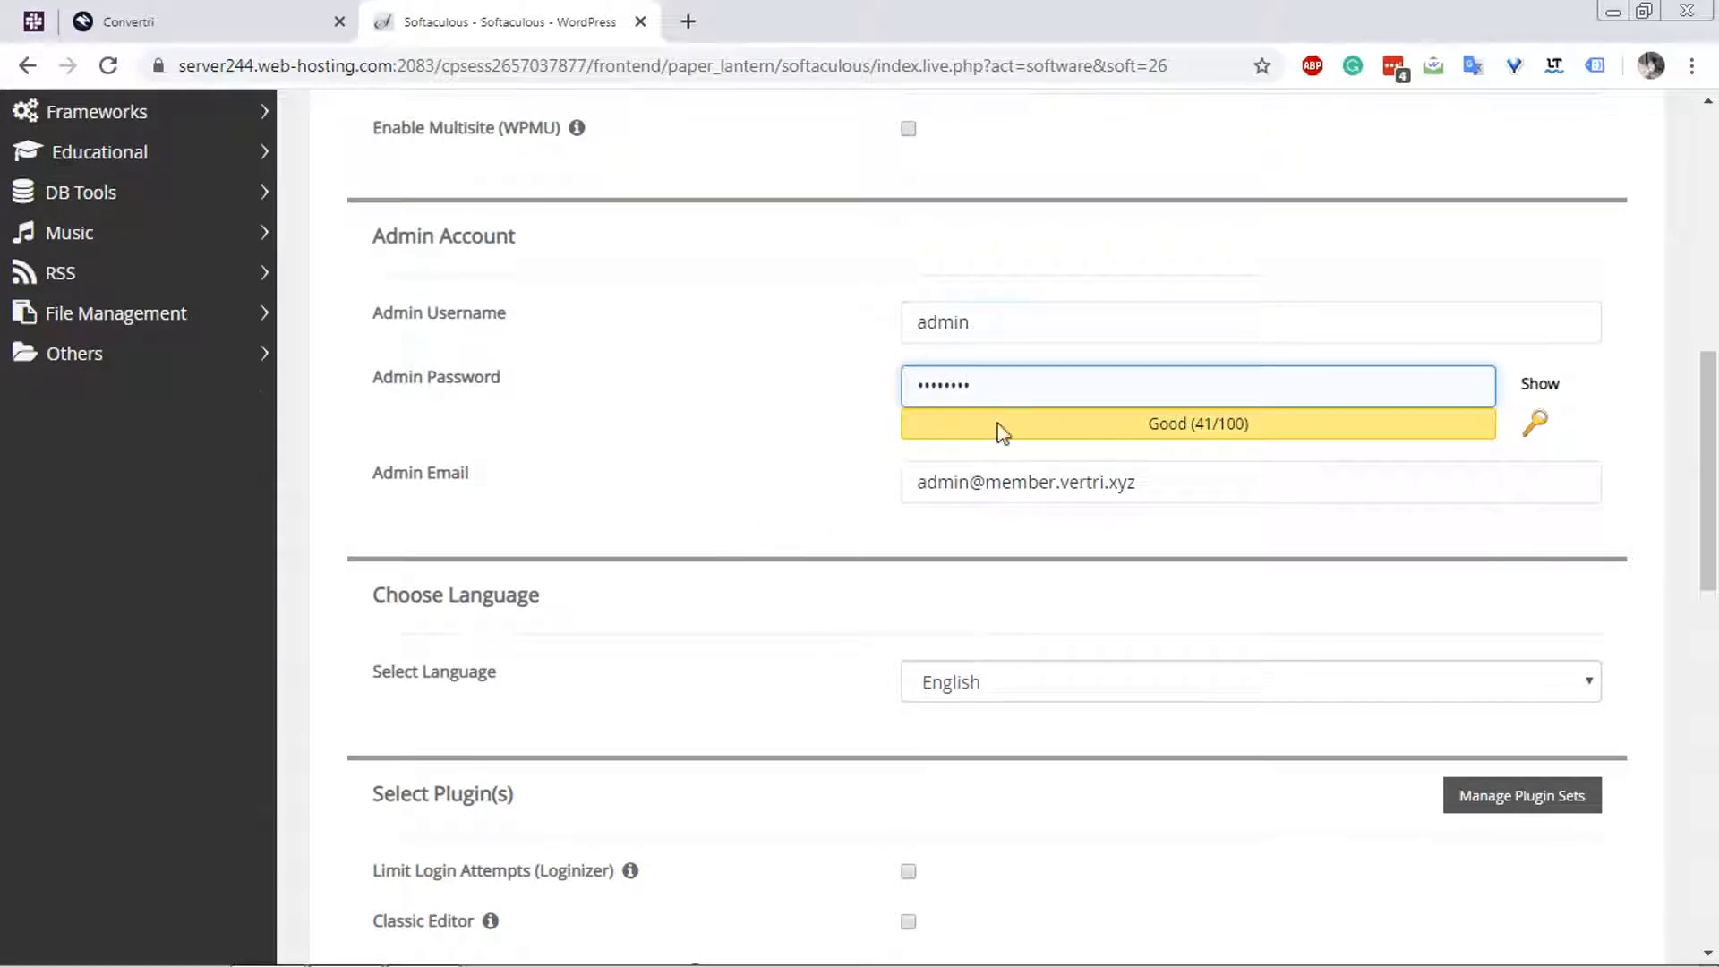
scroll(902, 495, "down", 1)
scroll(793, 434, "down", 2)
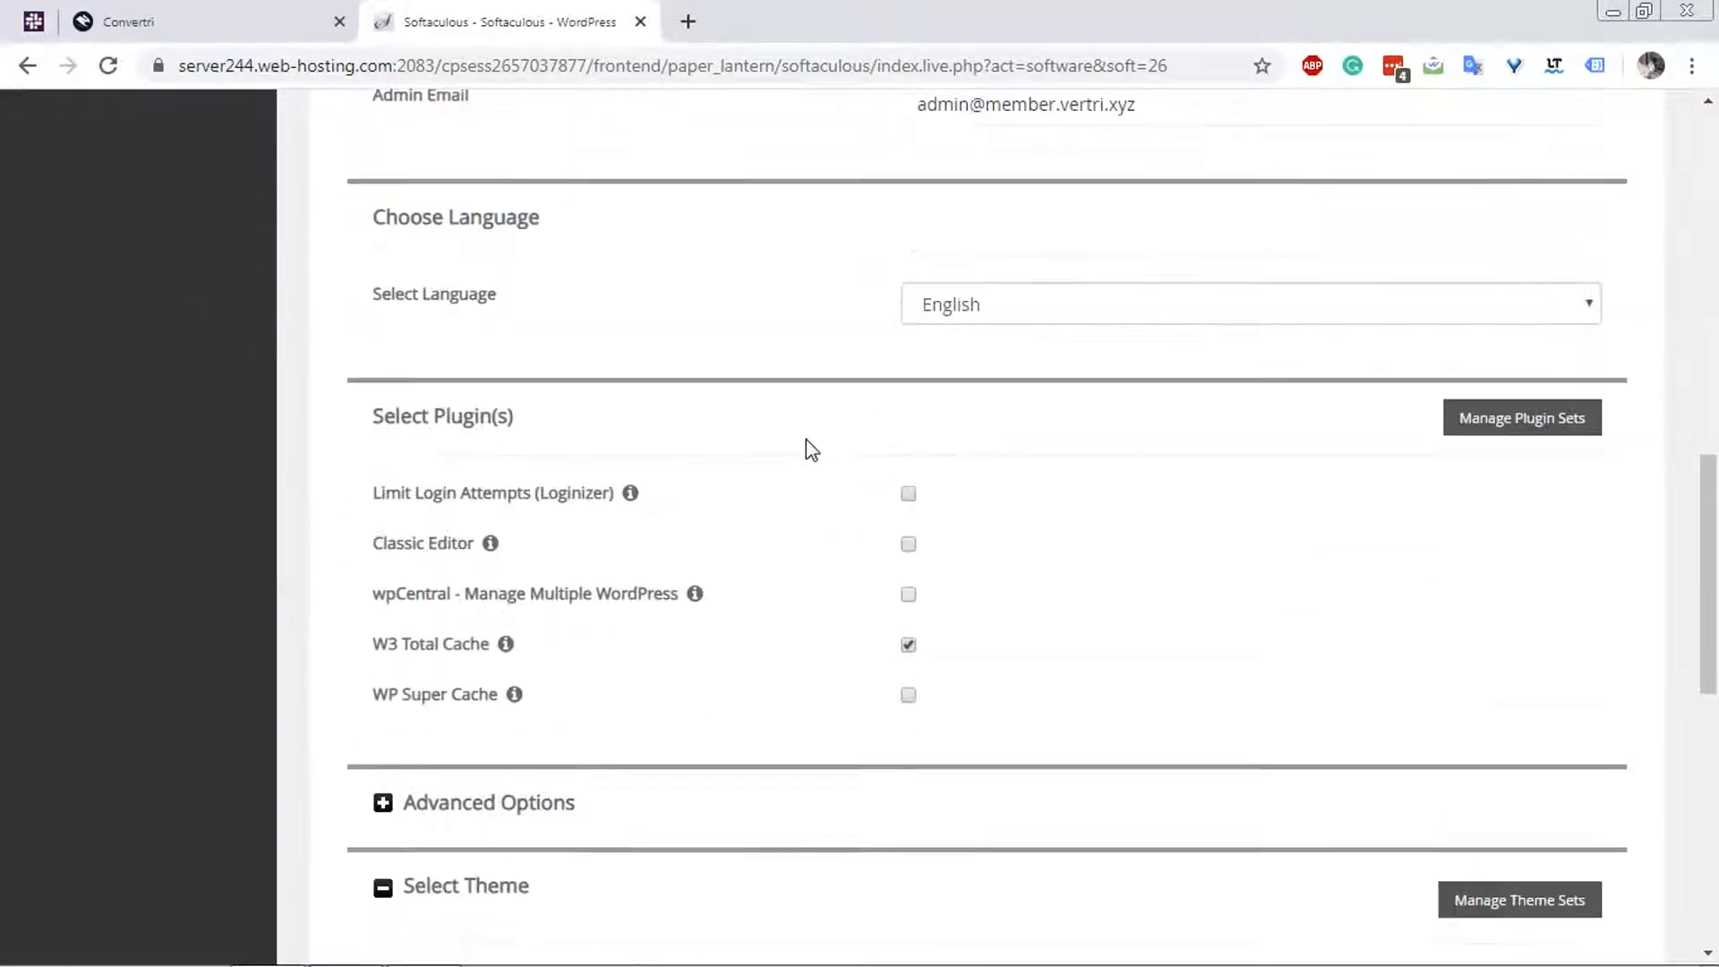
left_click(912, 646)
Install WordPress without selecting a theme and decline saving the login in LastPass.
scroll(1098, 658, "down", 3)
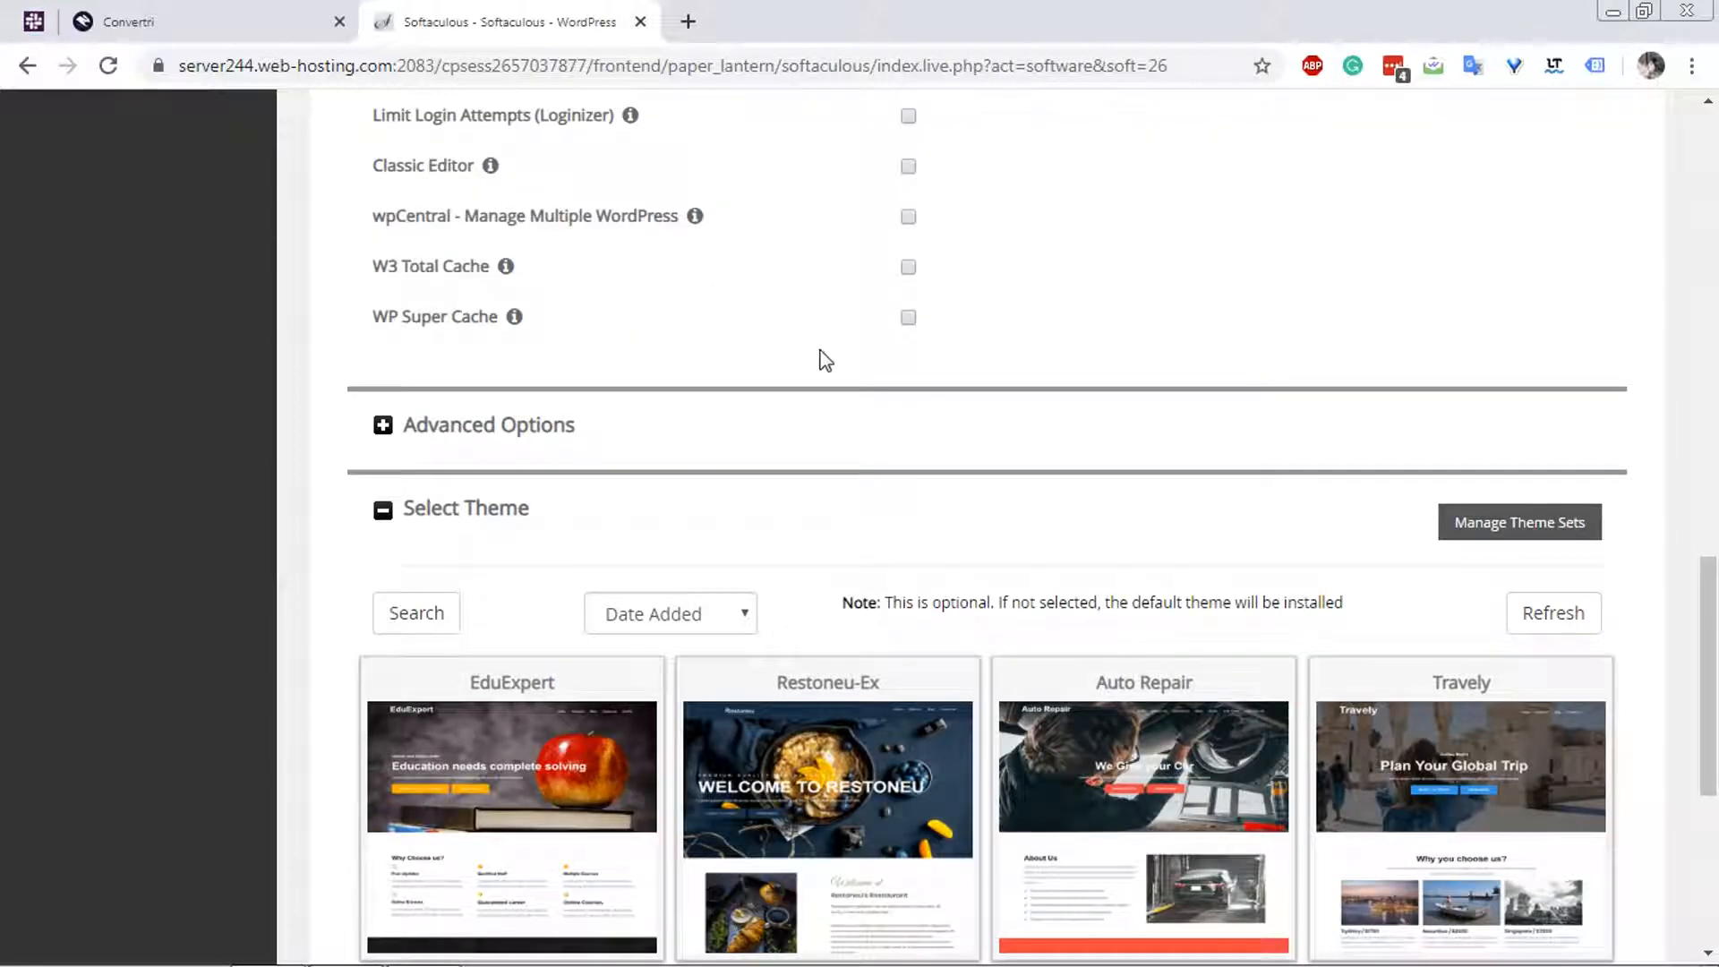
scroll(821, 361, "down", 1)
scroll(836, 361, "down", 3)
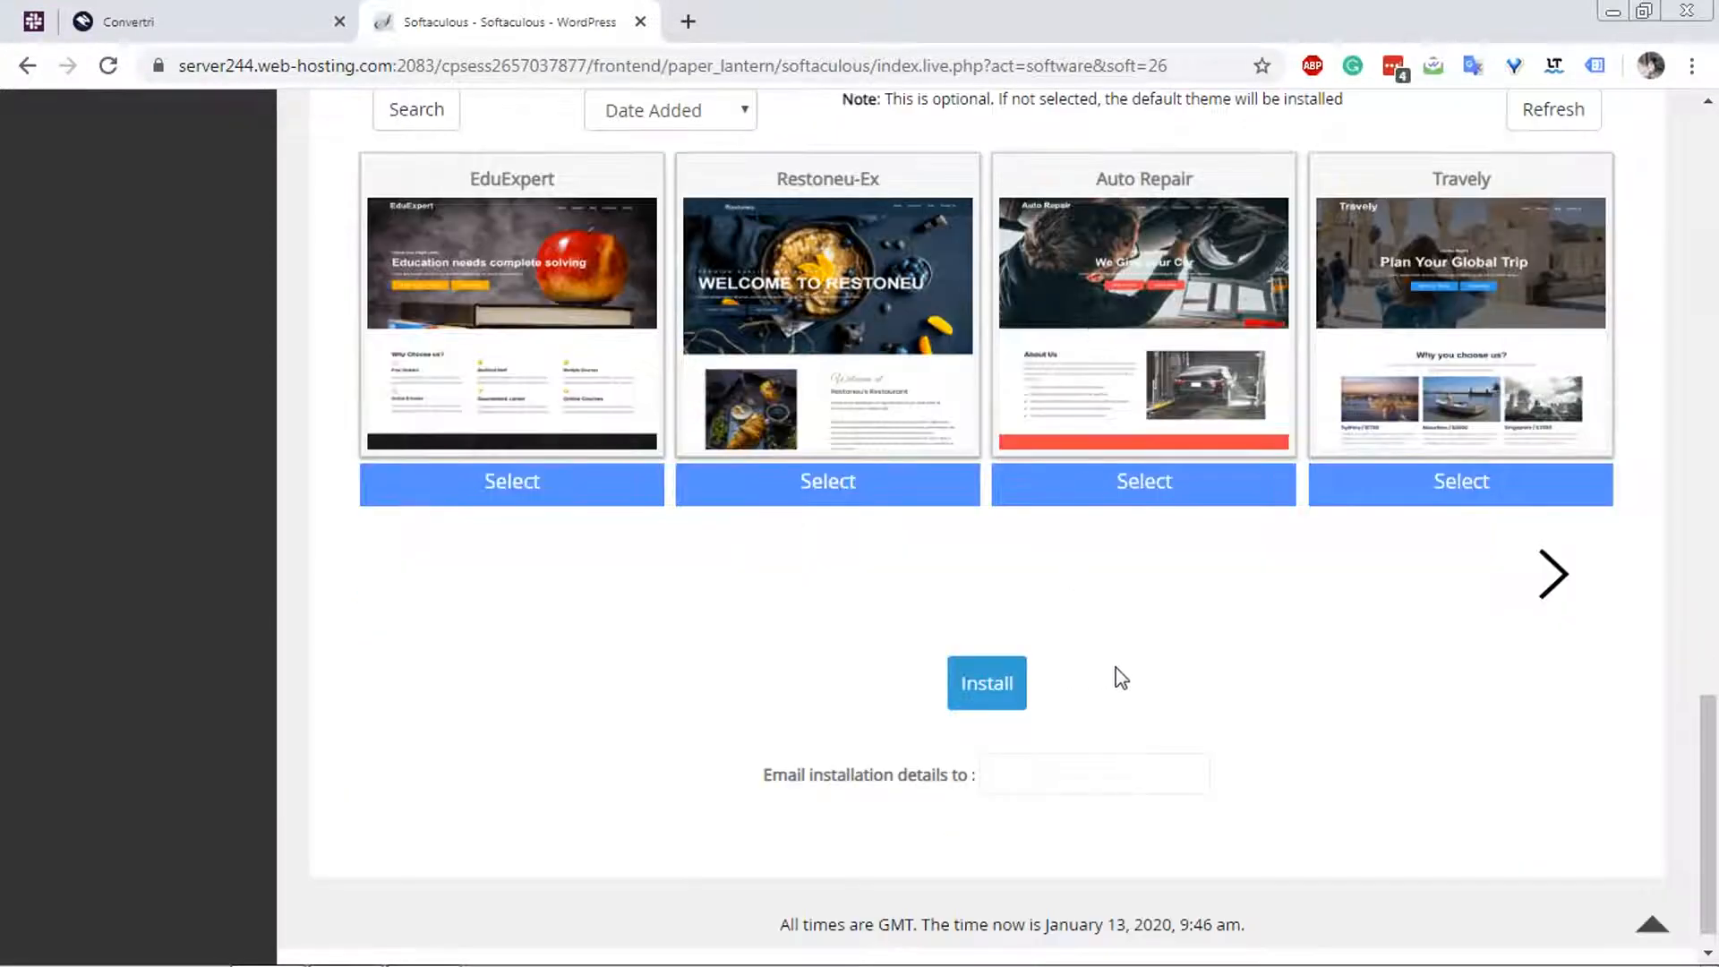
left_click(974, 705)
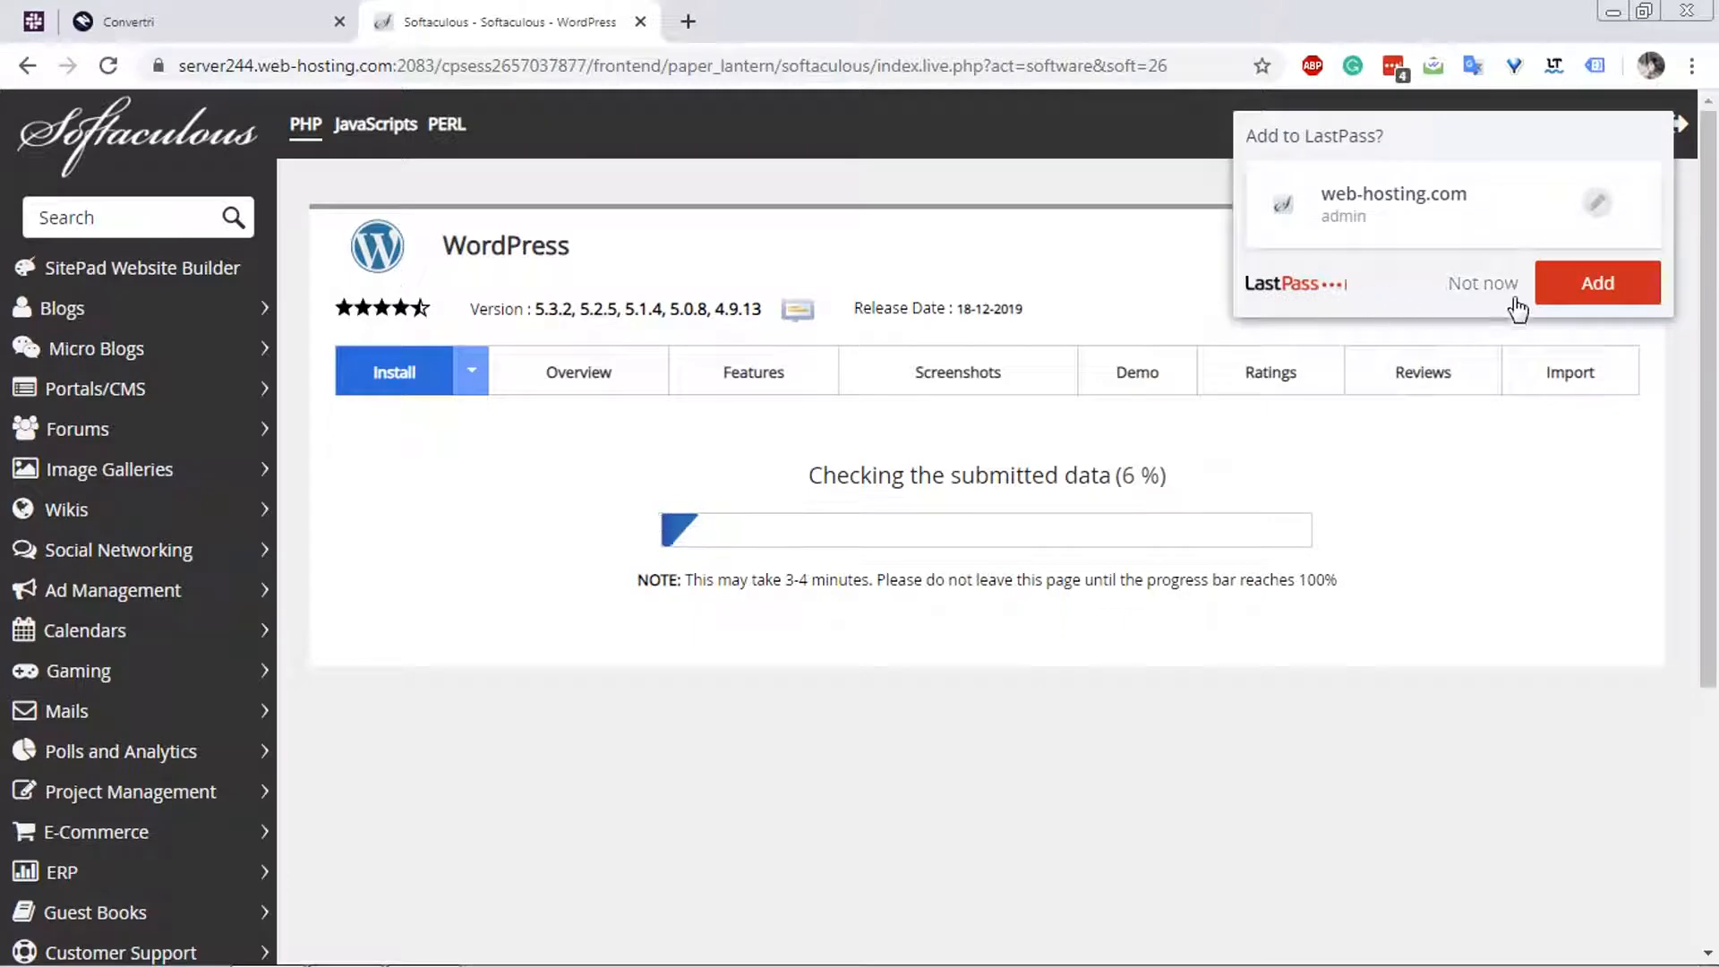
left_click(1513, 298)
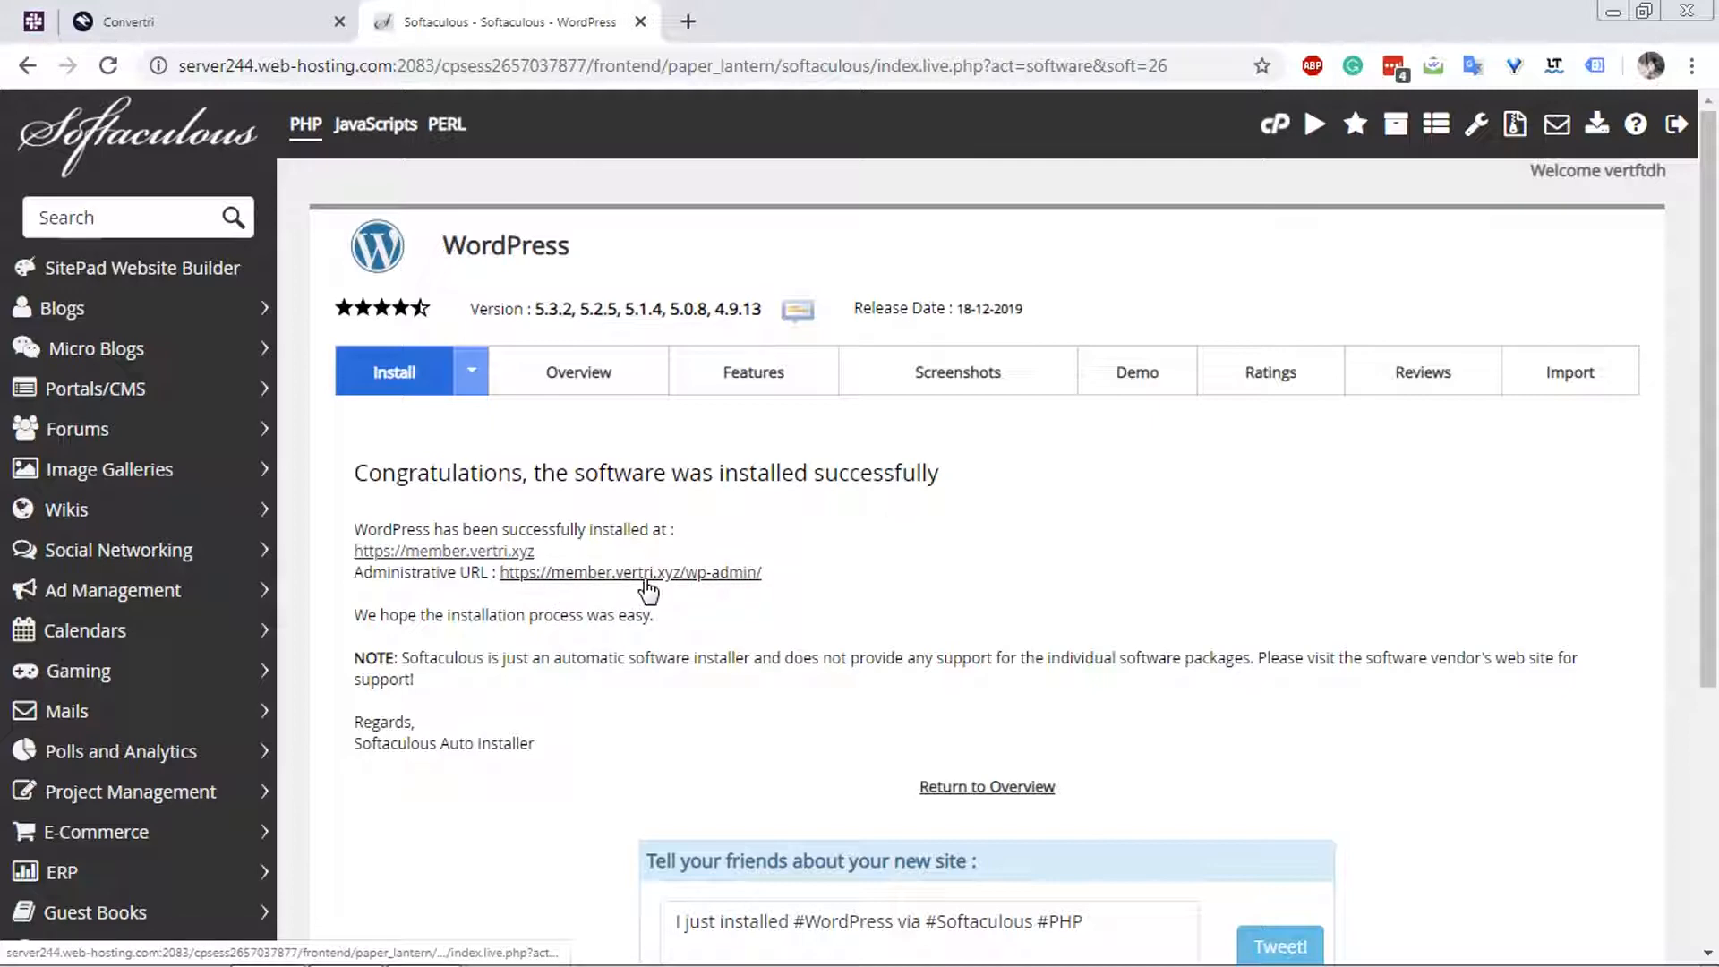
Open the new site's administrative URL, proceed past the privacy warning and go to the WordPress dashboard.
left_click(648, 573)
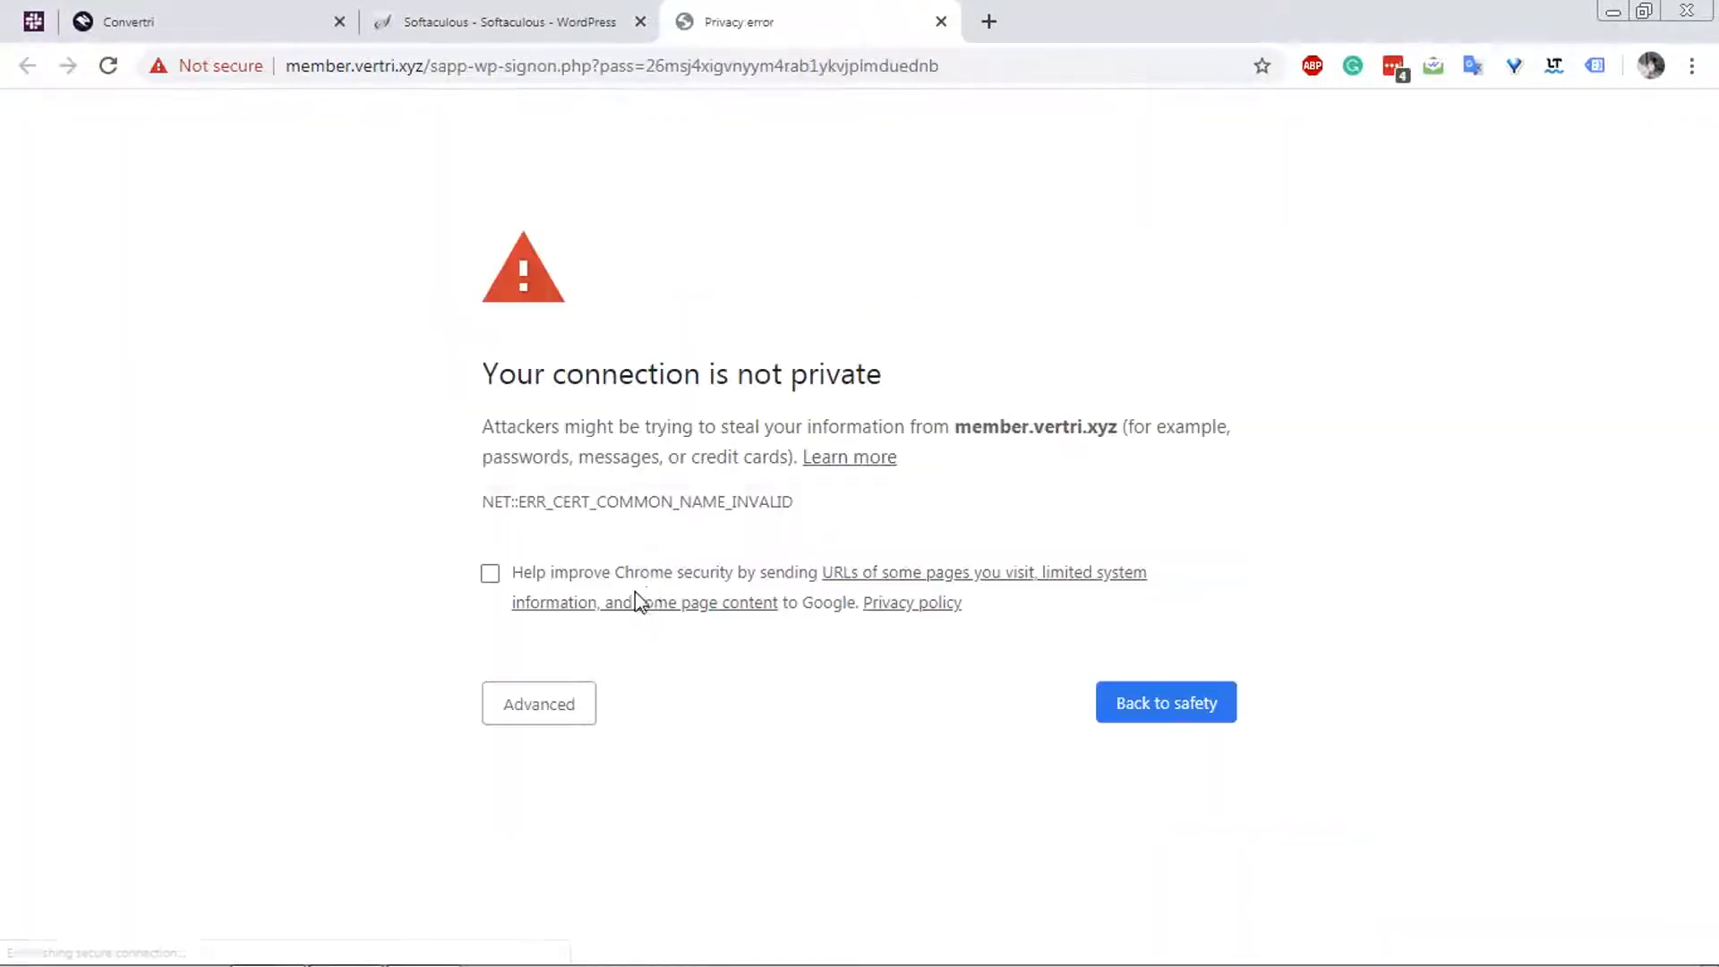
left_click(544, 703)
left_click(591, 899)
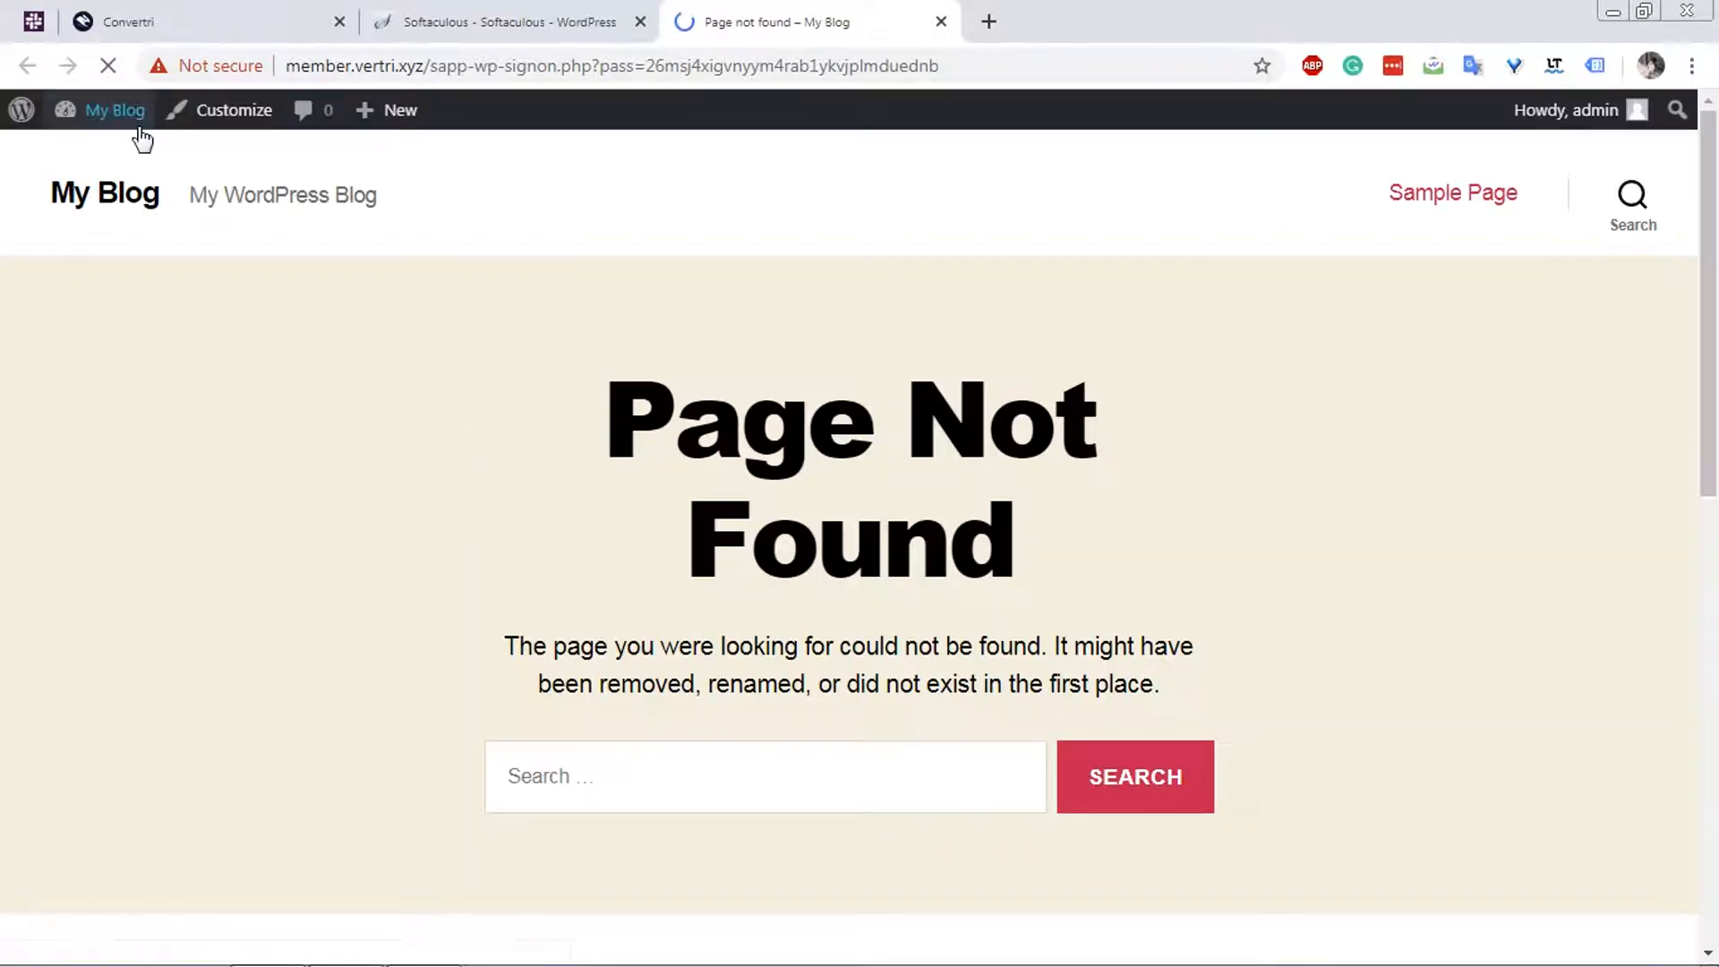
left_click(136, 128)
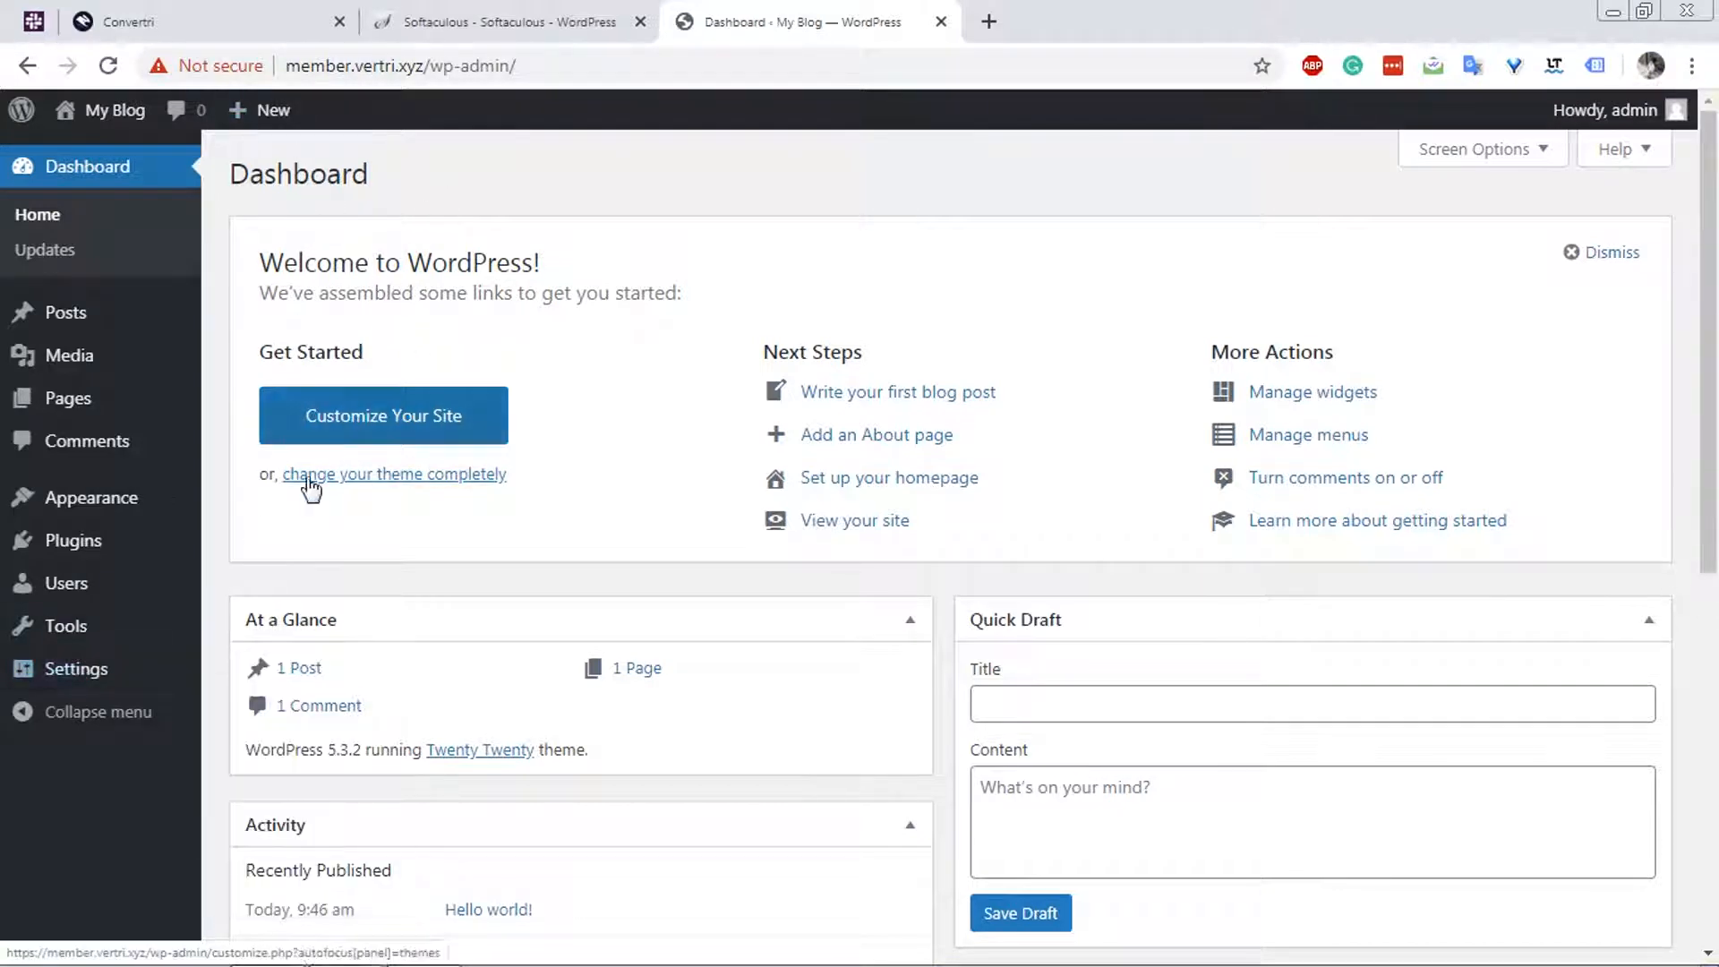
Open the installed plugins and bulk-delete both Akismet Anti-Spam and Hello Dolly, confirming the deletion.
left_click(171, 550)
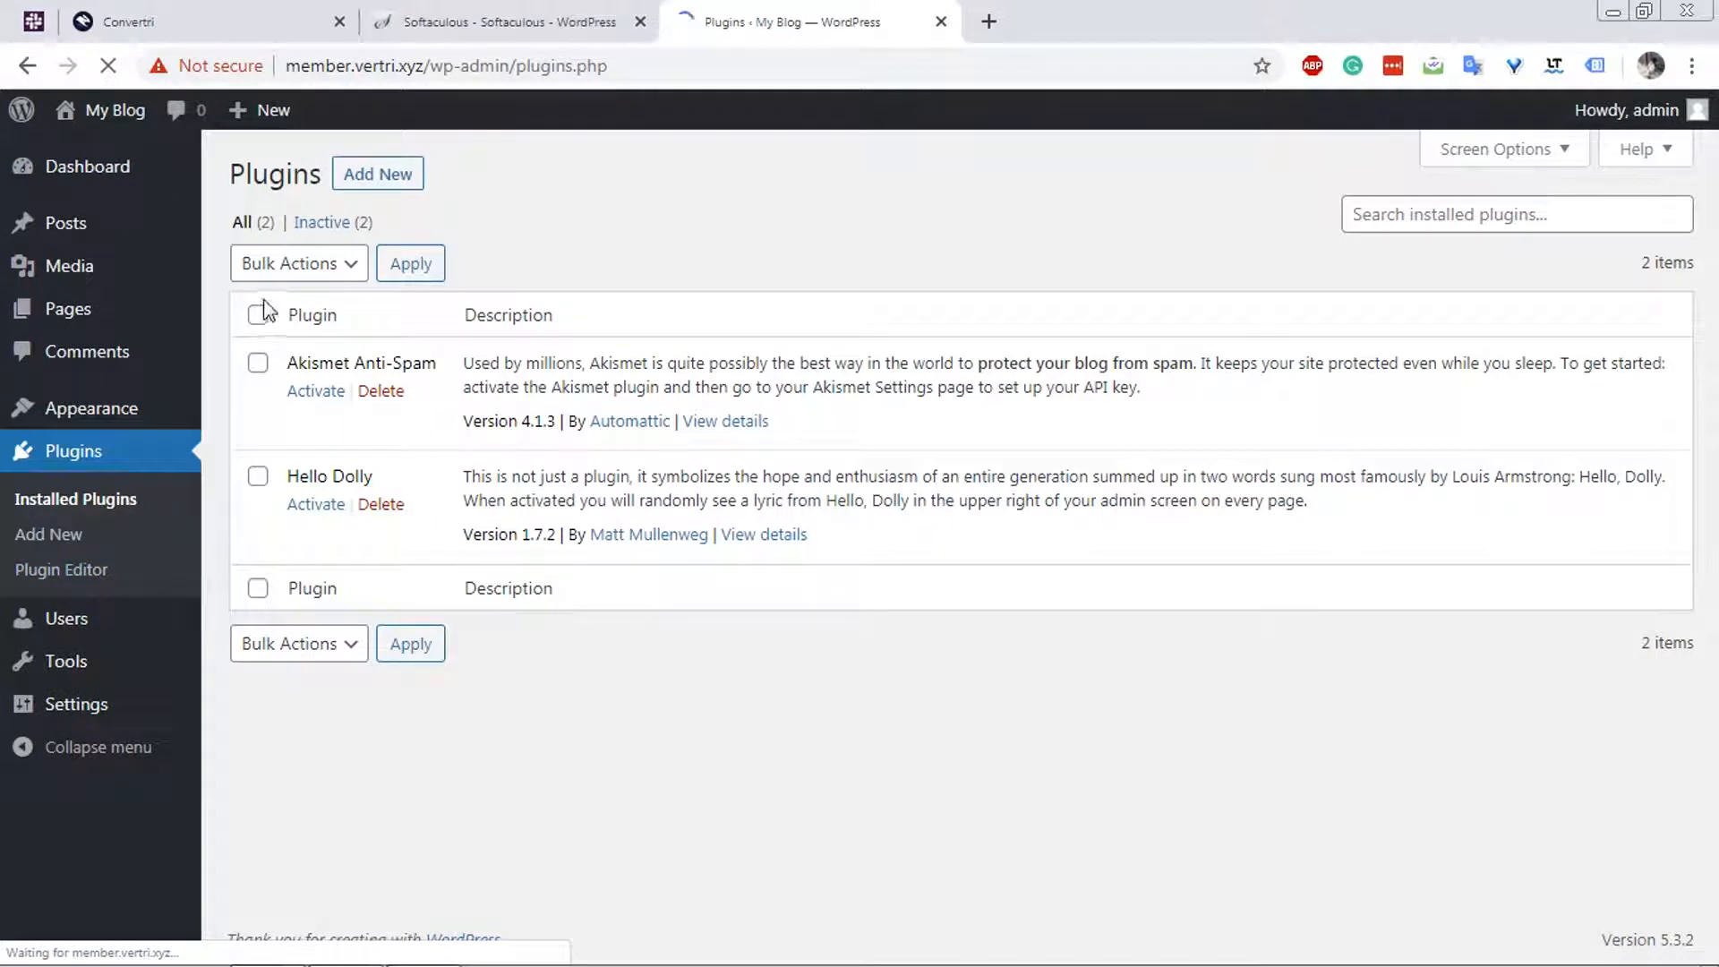
left_click(258, 314)
left_click(273, 268)
left_click(273, 291)
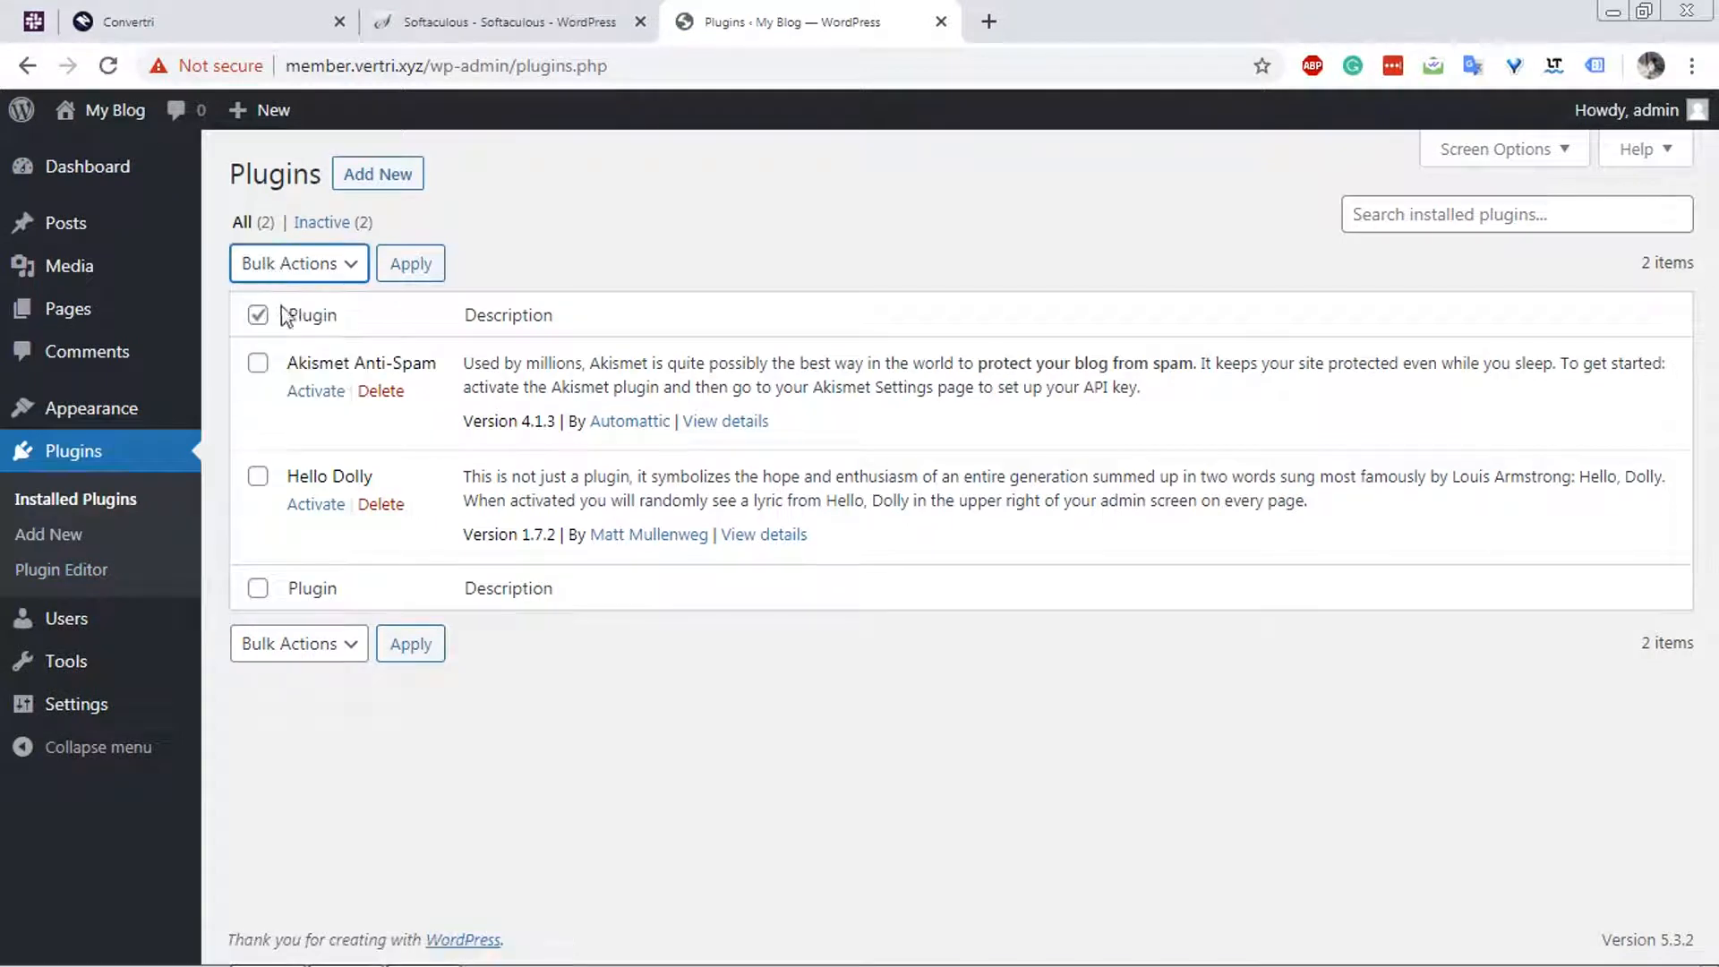
left_click(258, 314)
left_click(287, 263)
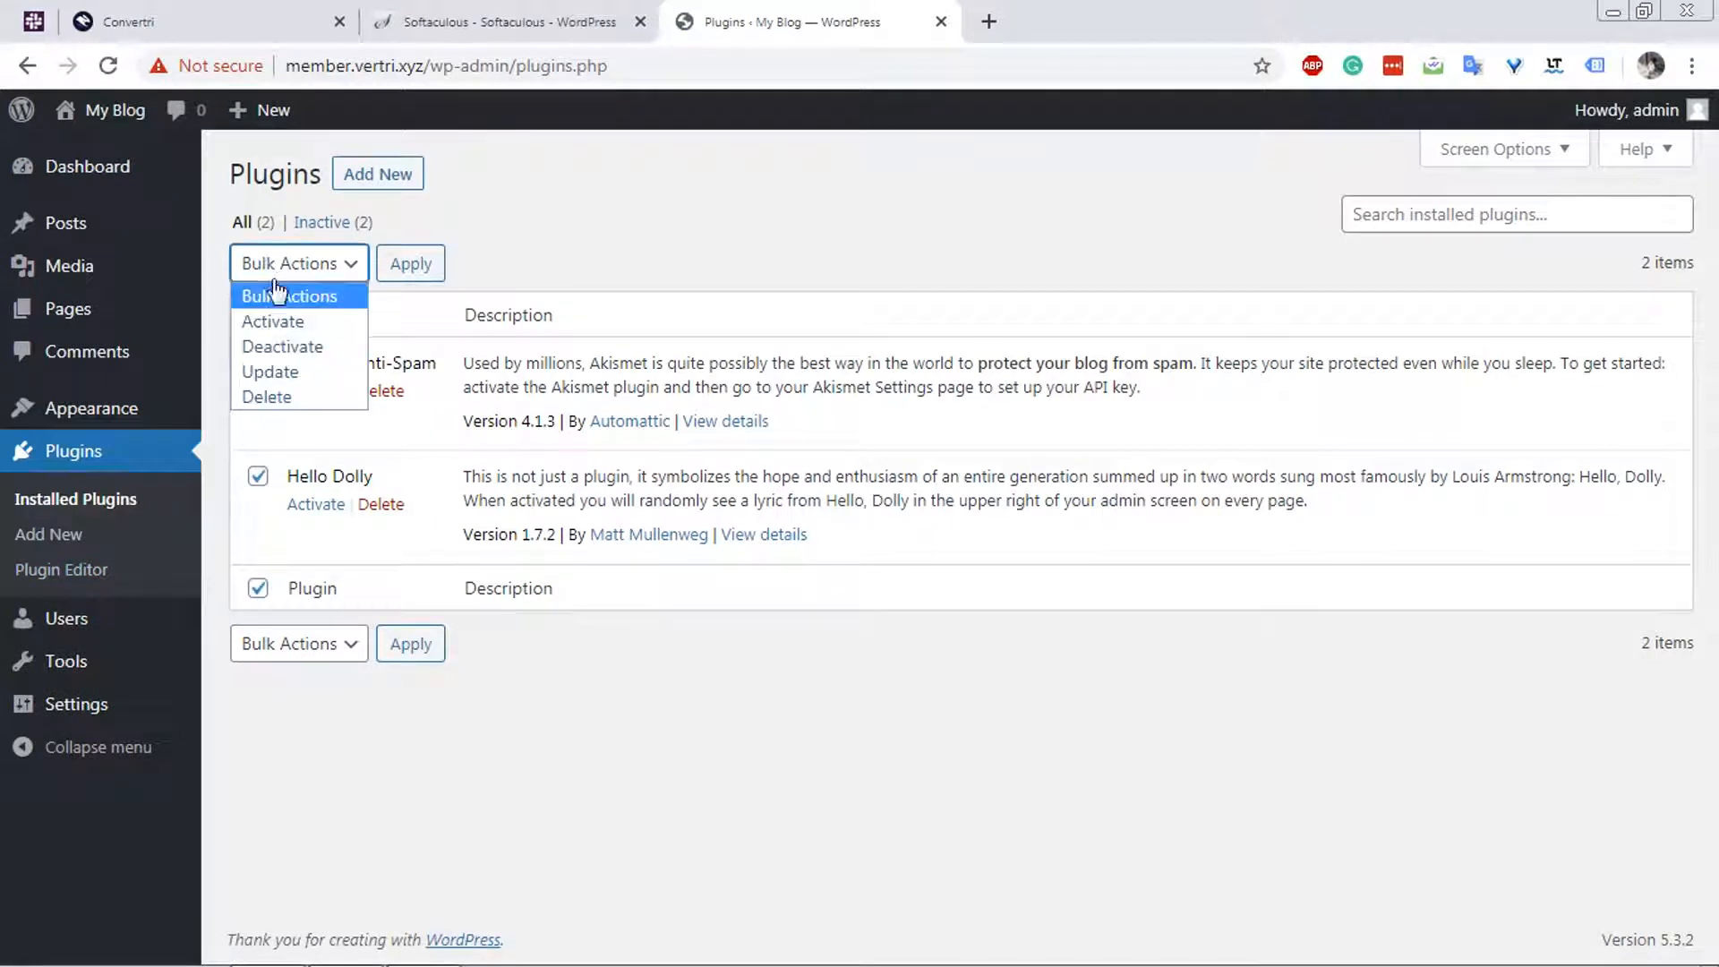
left_click(307, 396)
left_click(411, 263)
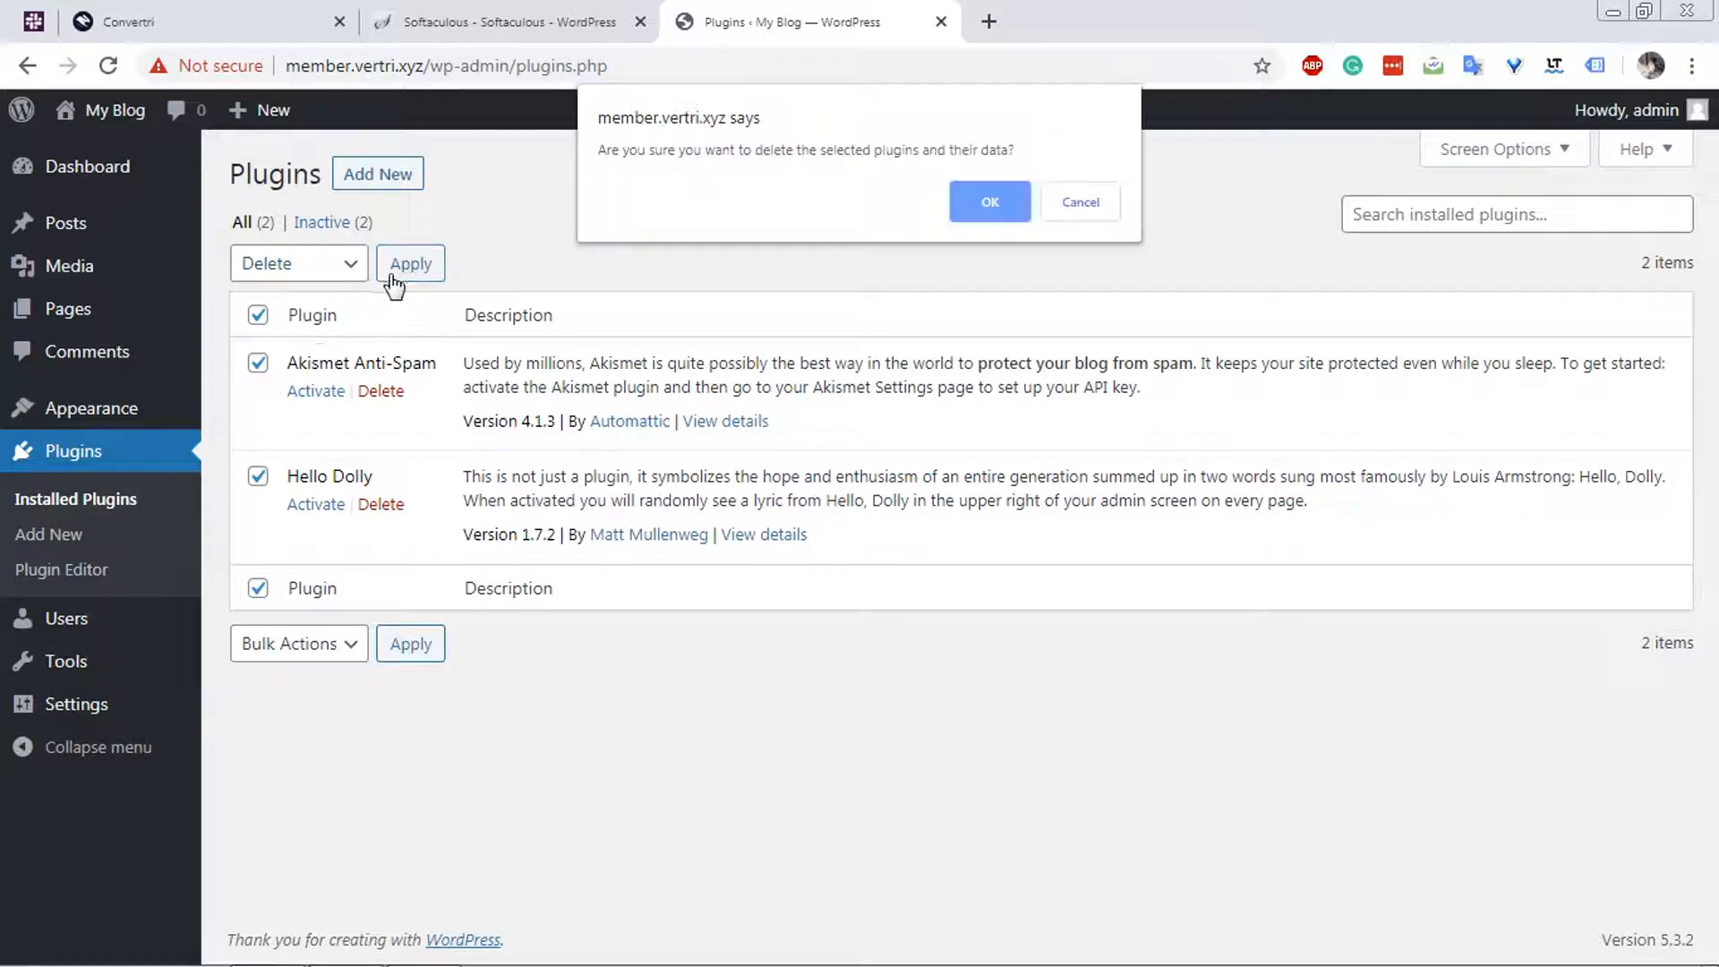
left_click(993, 213)
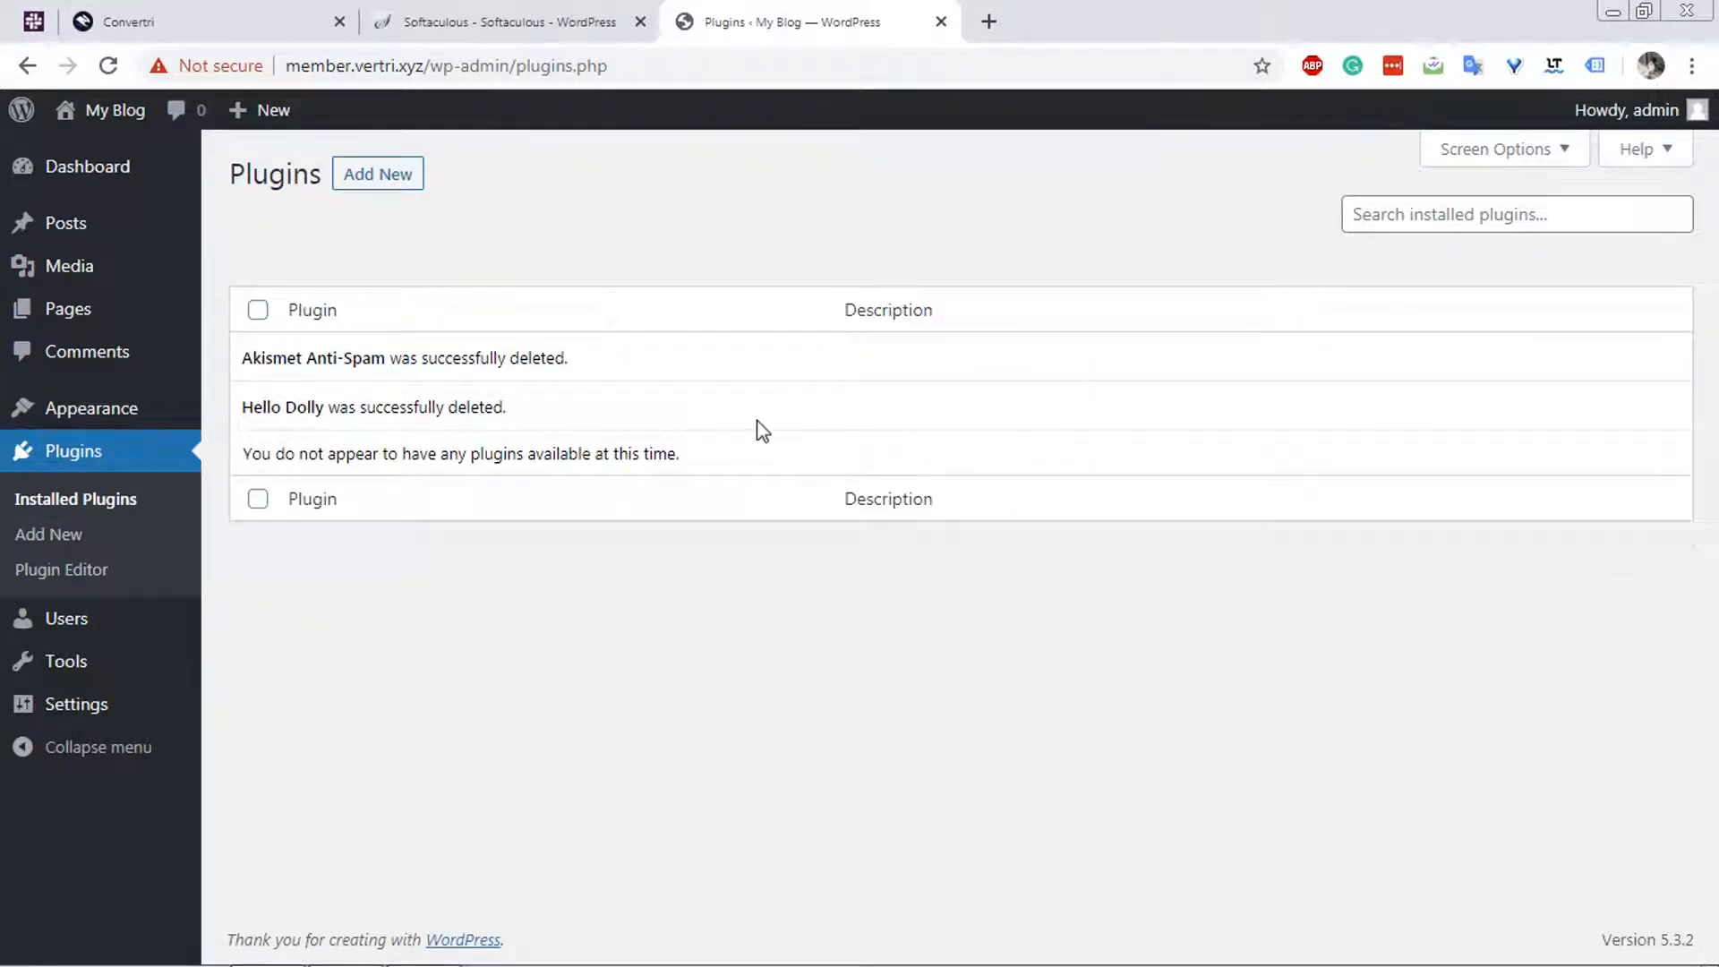
Open the existing membership site's plugin list at okor.wtf/member/wp-admin/plugins.php in a new browser tab.
left_click(989, 21)
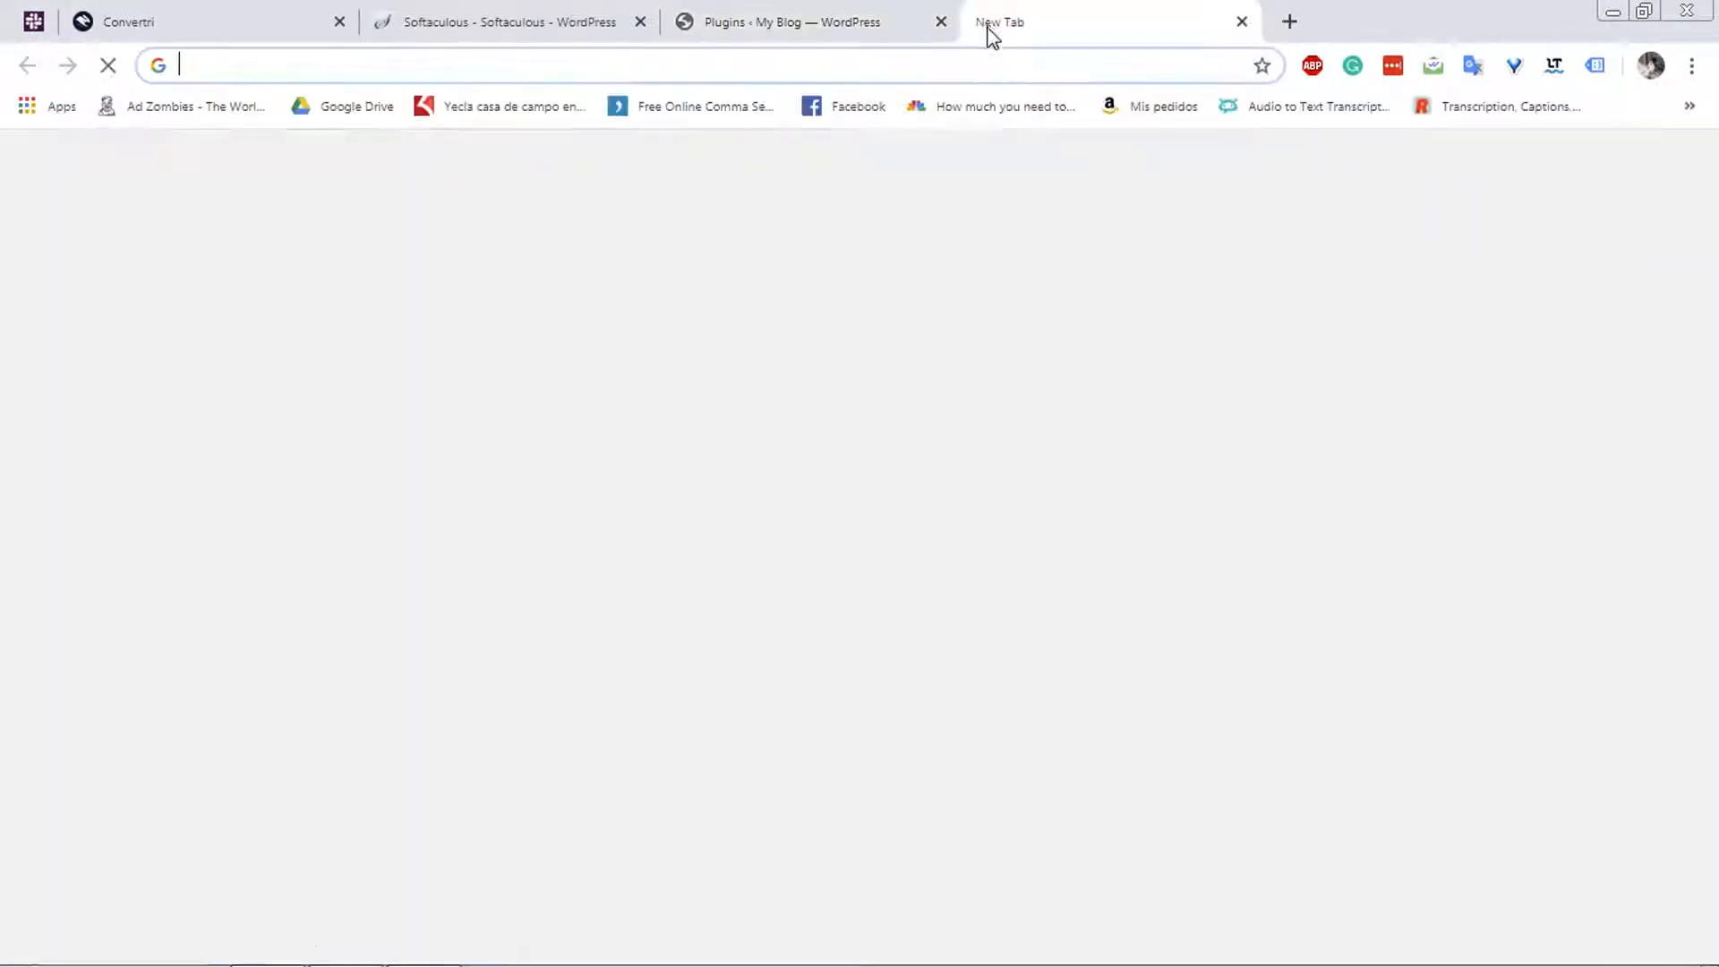
type("okor")
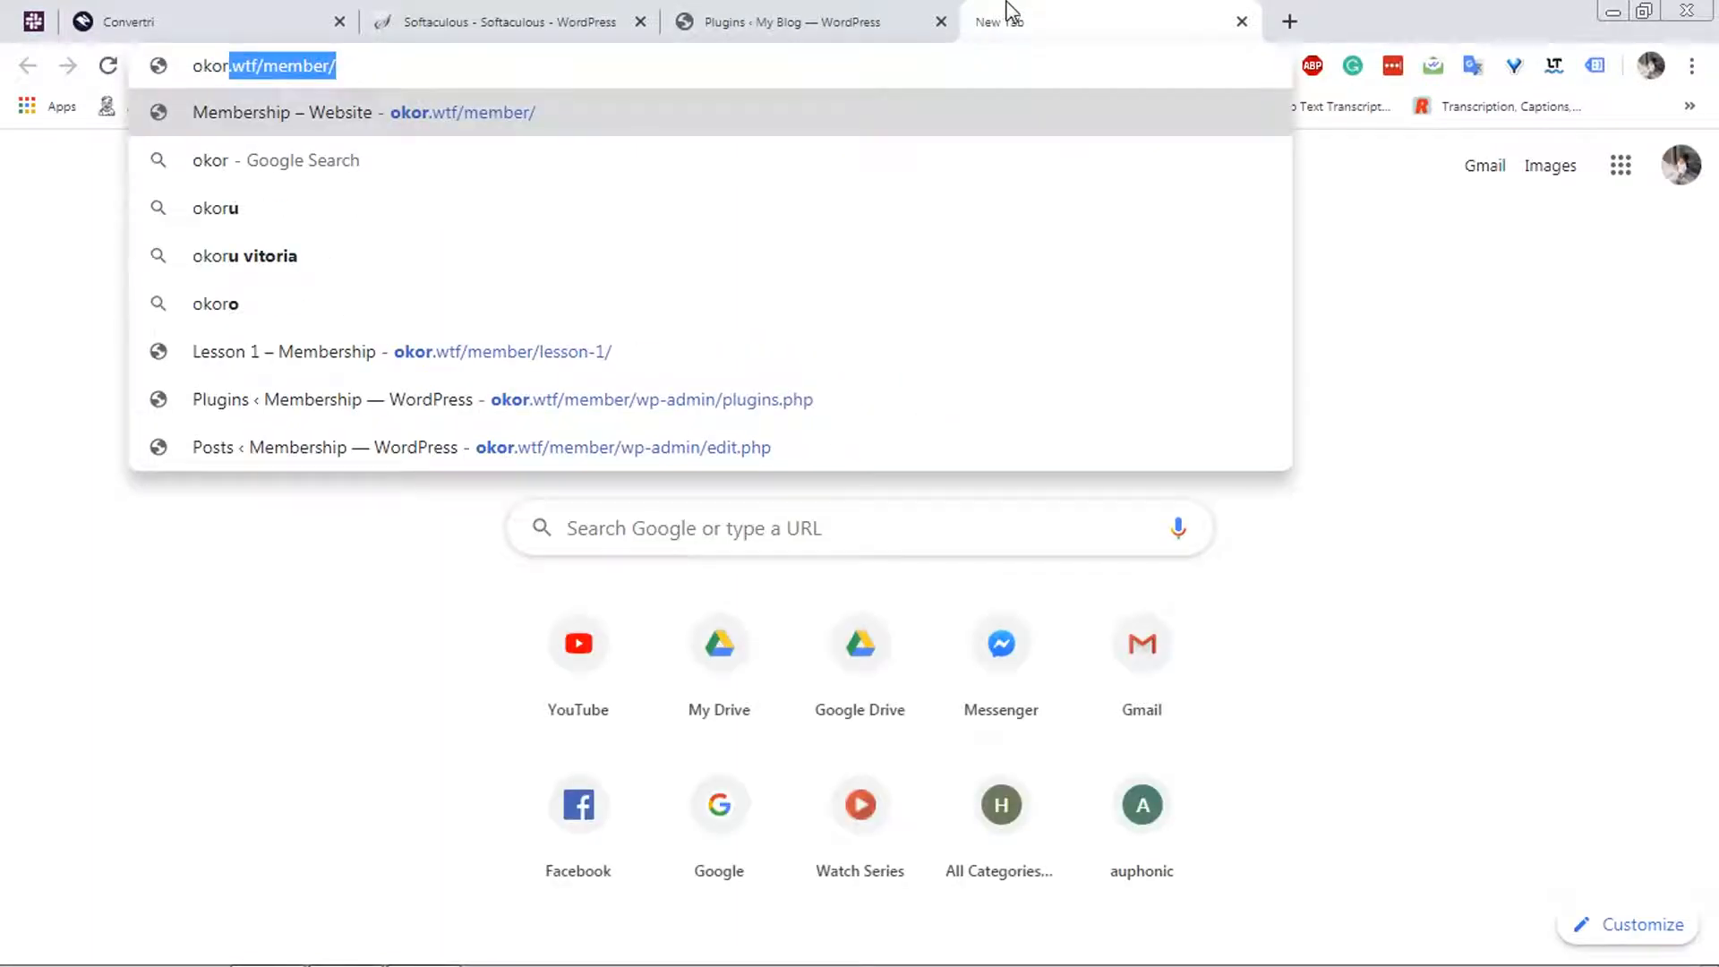
key("Right")
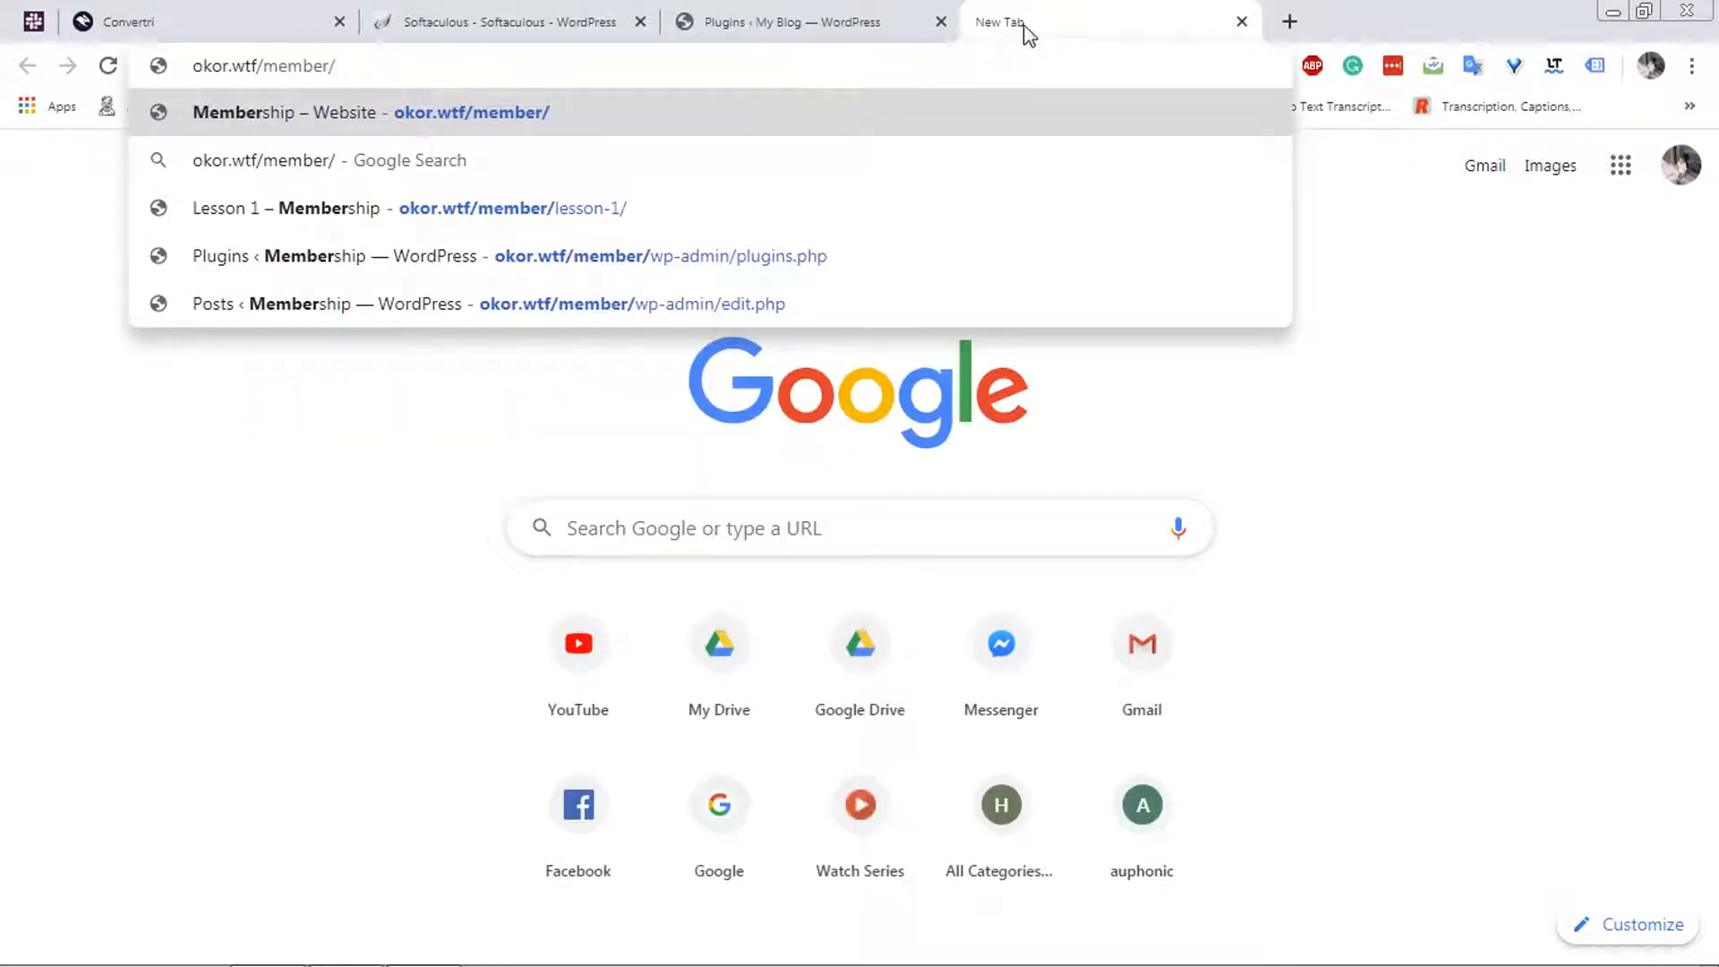
type("wp-")
key("Right")
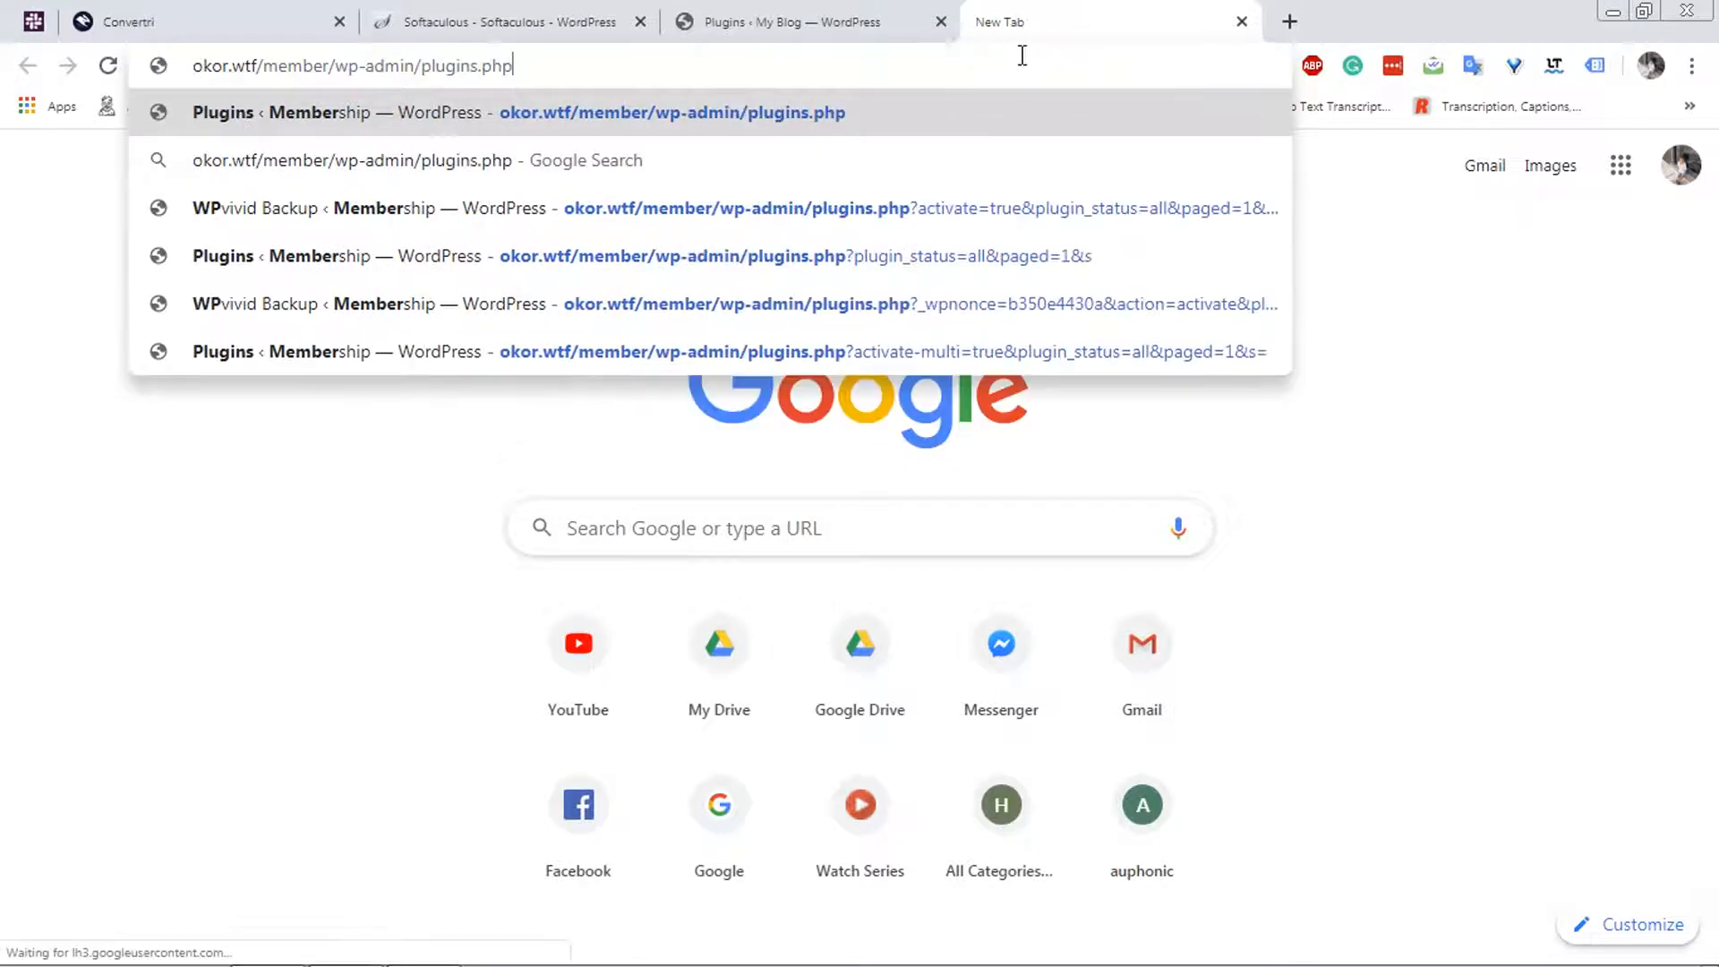
key("BackSpace")
type("h")
key("Return")
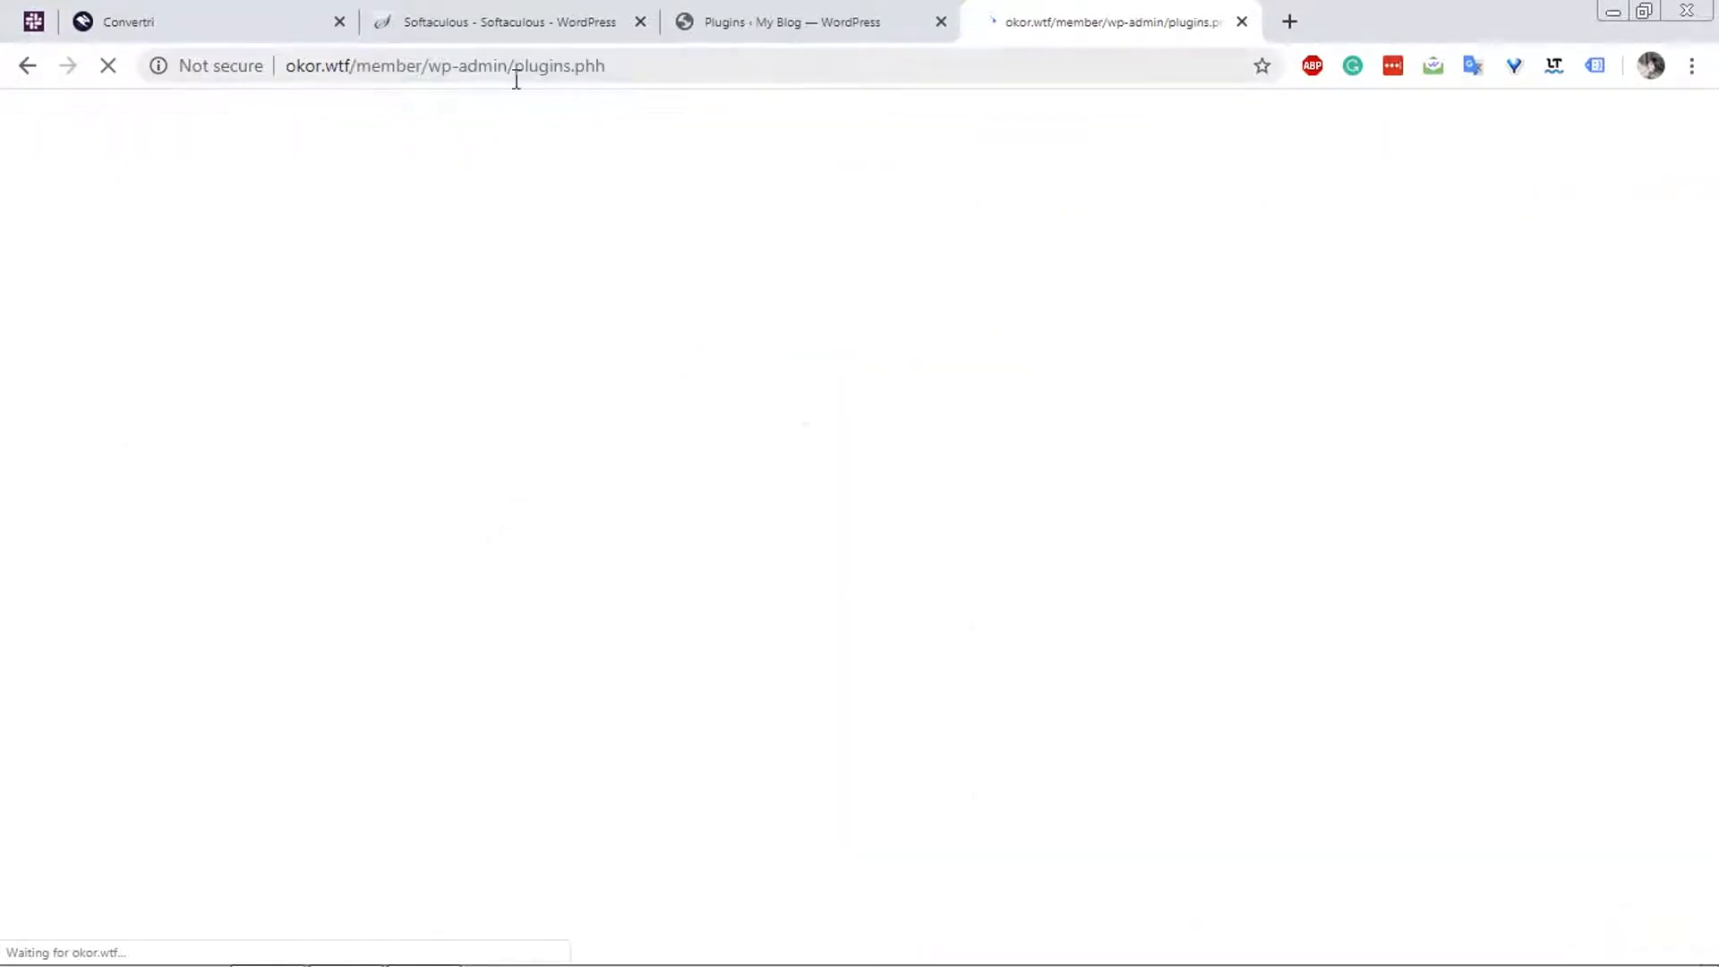
left_click_drag(594, 71, 660, 61)
type("p")
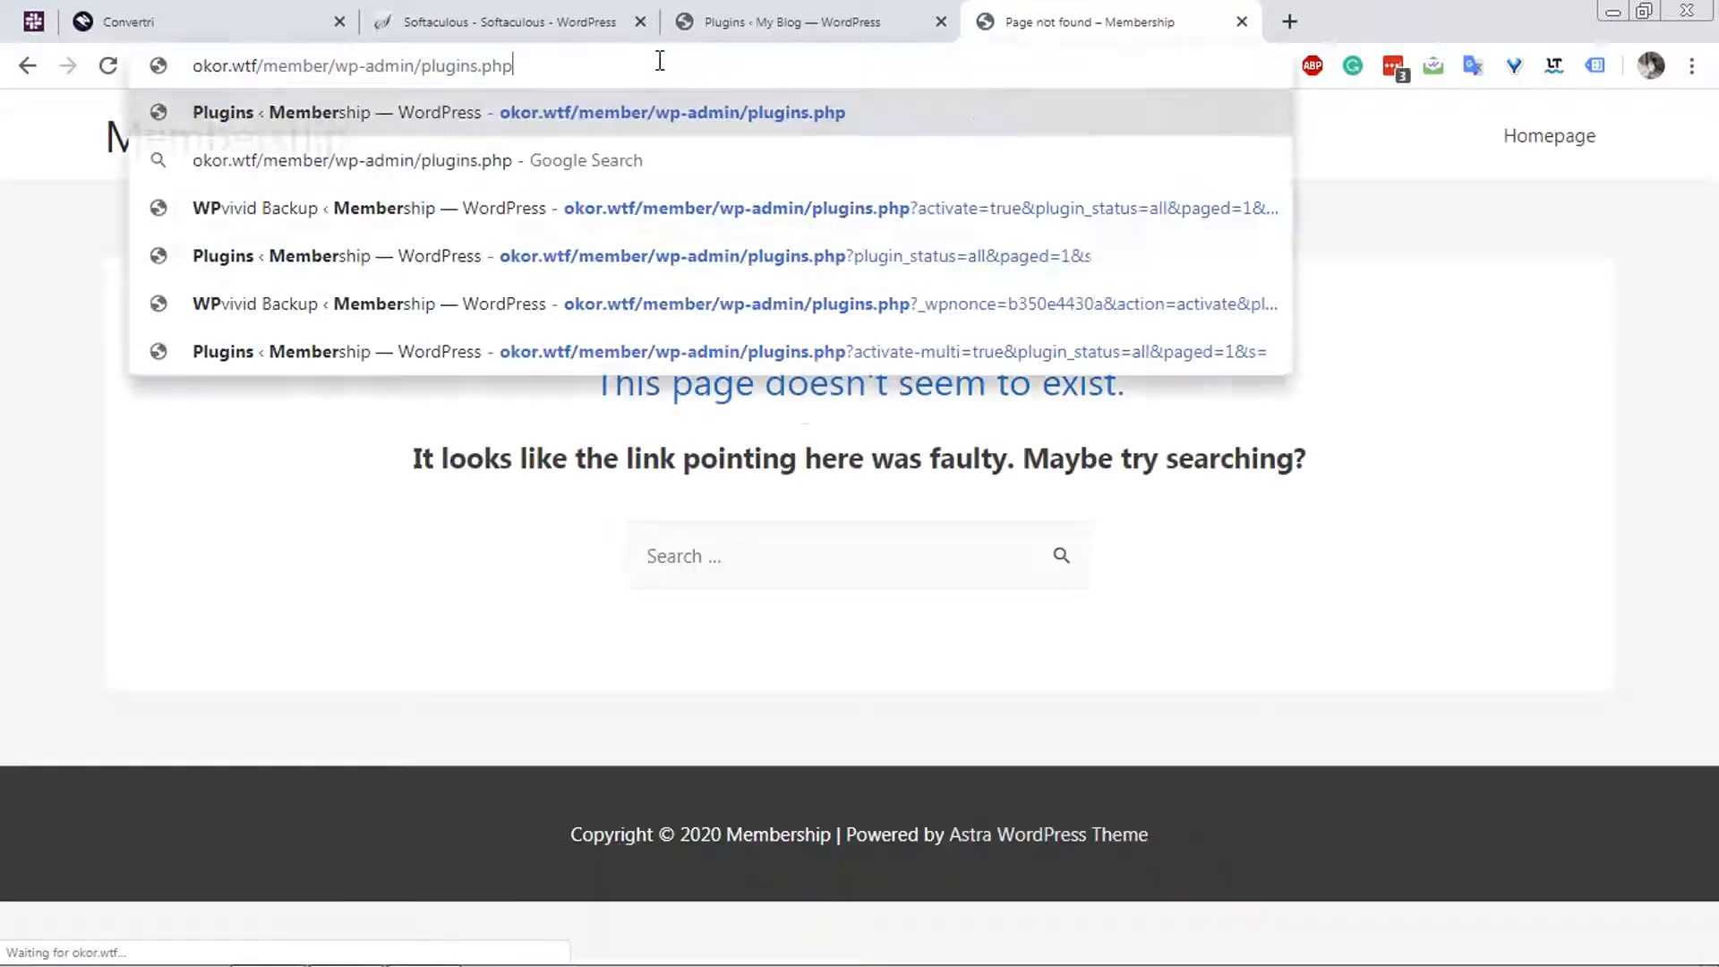
key("Return")
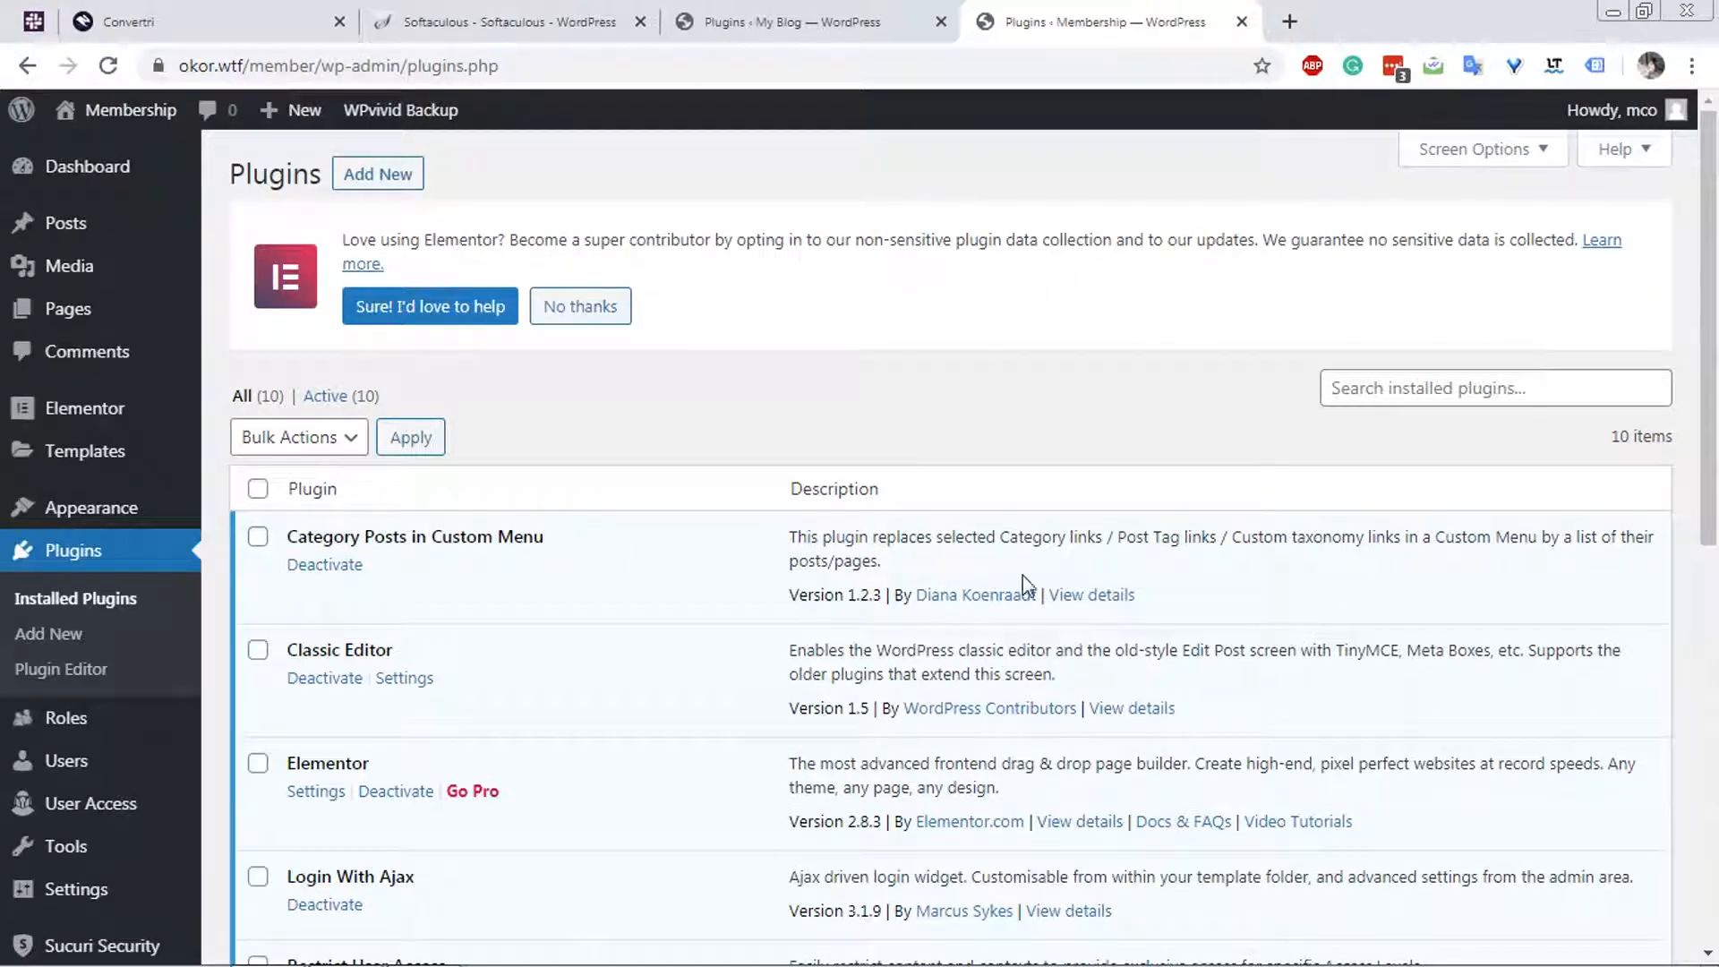
Copy the author name of the Category Posts in Custom Menu plugin and search for it among the plugins to add on member.vertri.xyz.
left_click_drag(1039, 595, 915, 596)
key("ctrl+c")
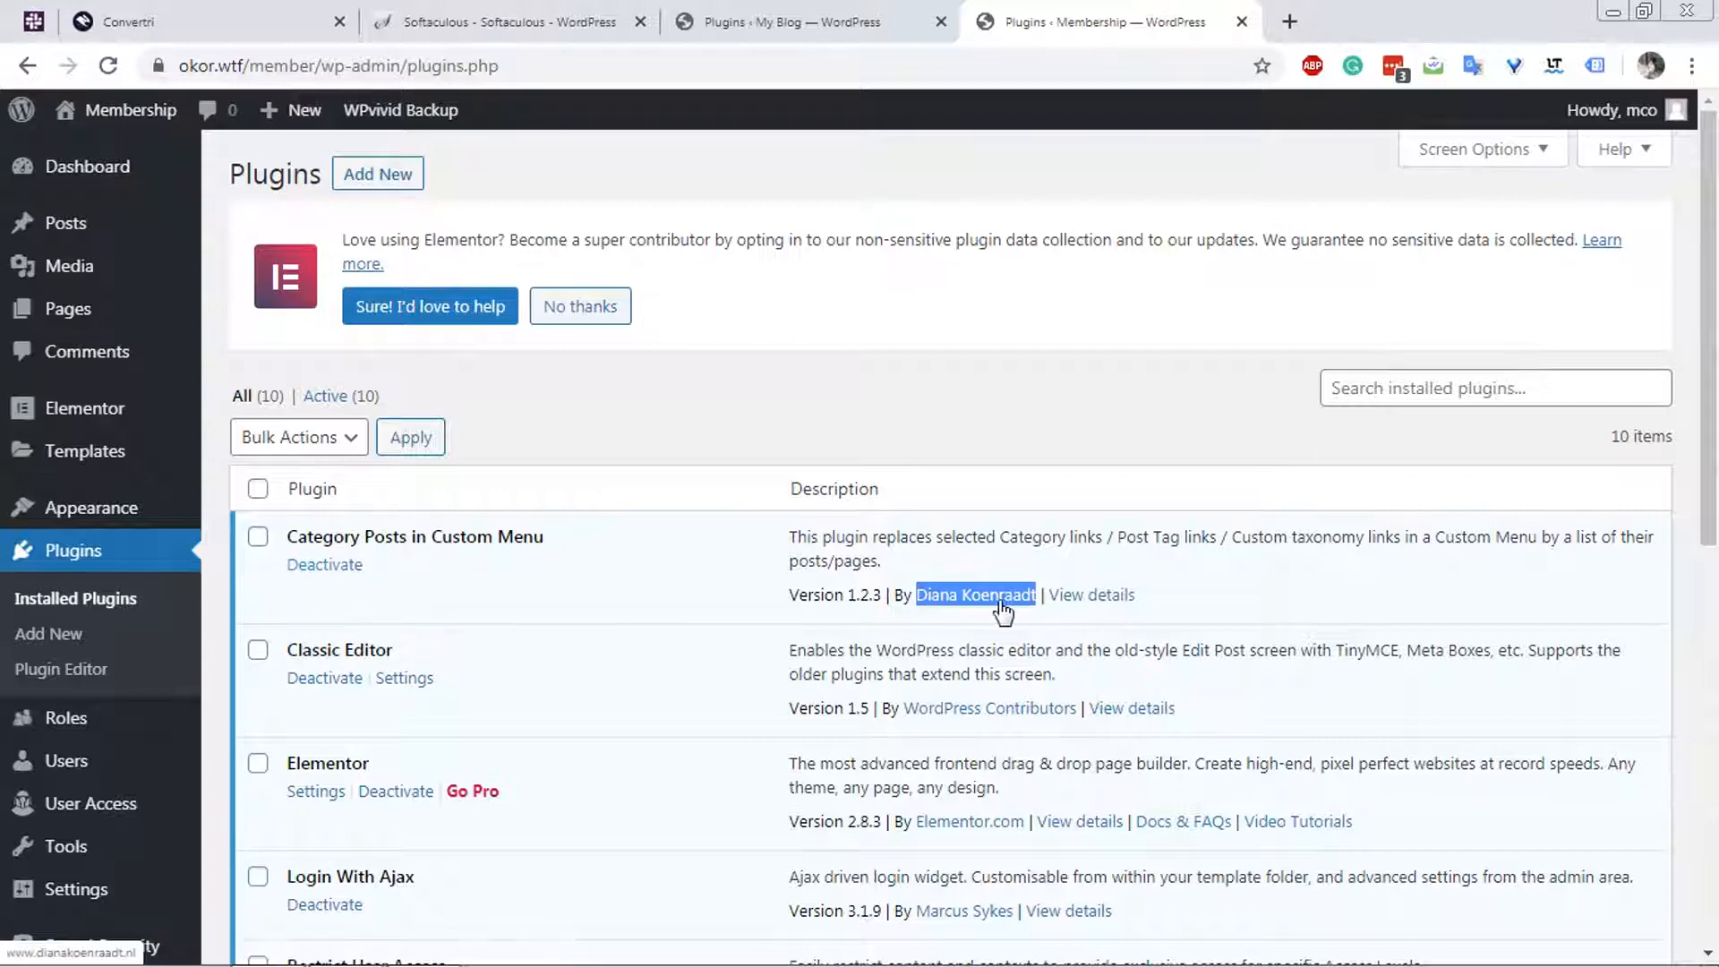
left_click(772, 7)
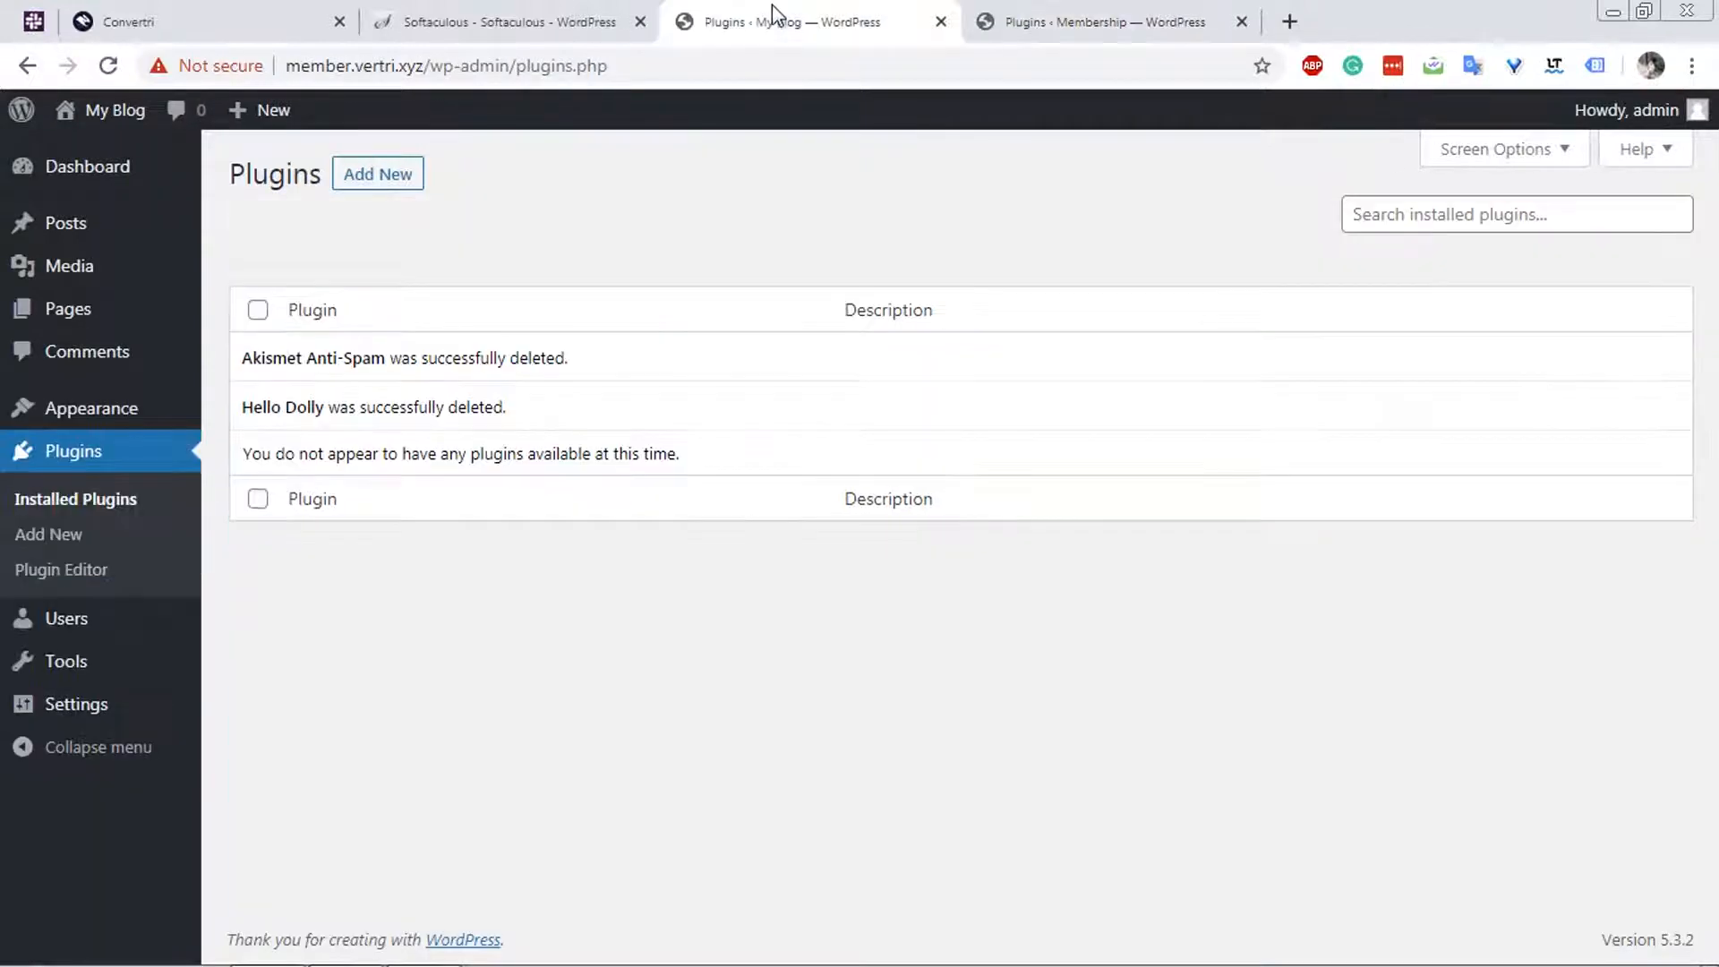
left_click(390, 179)
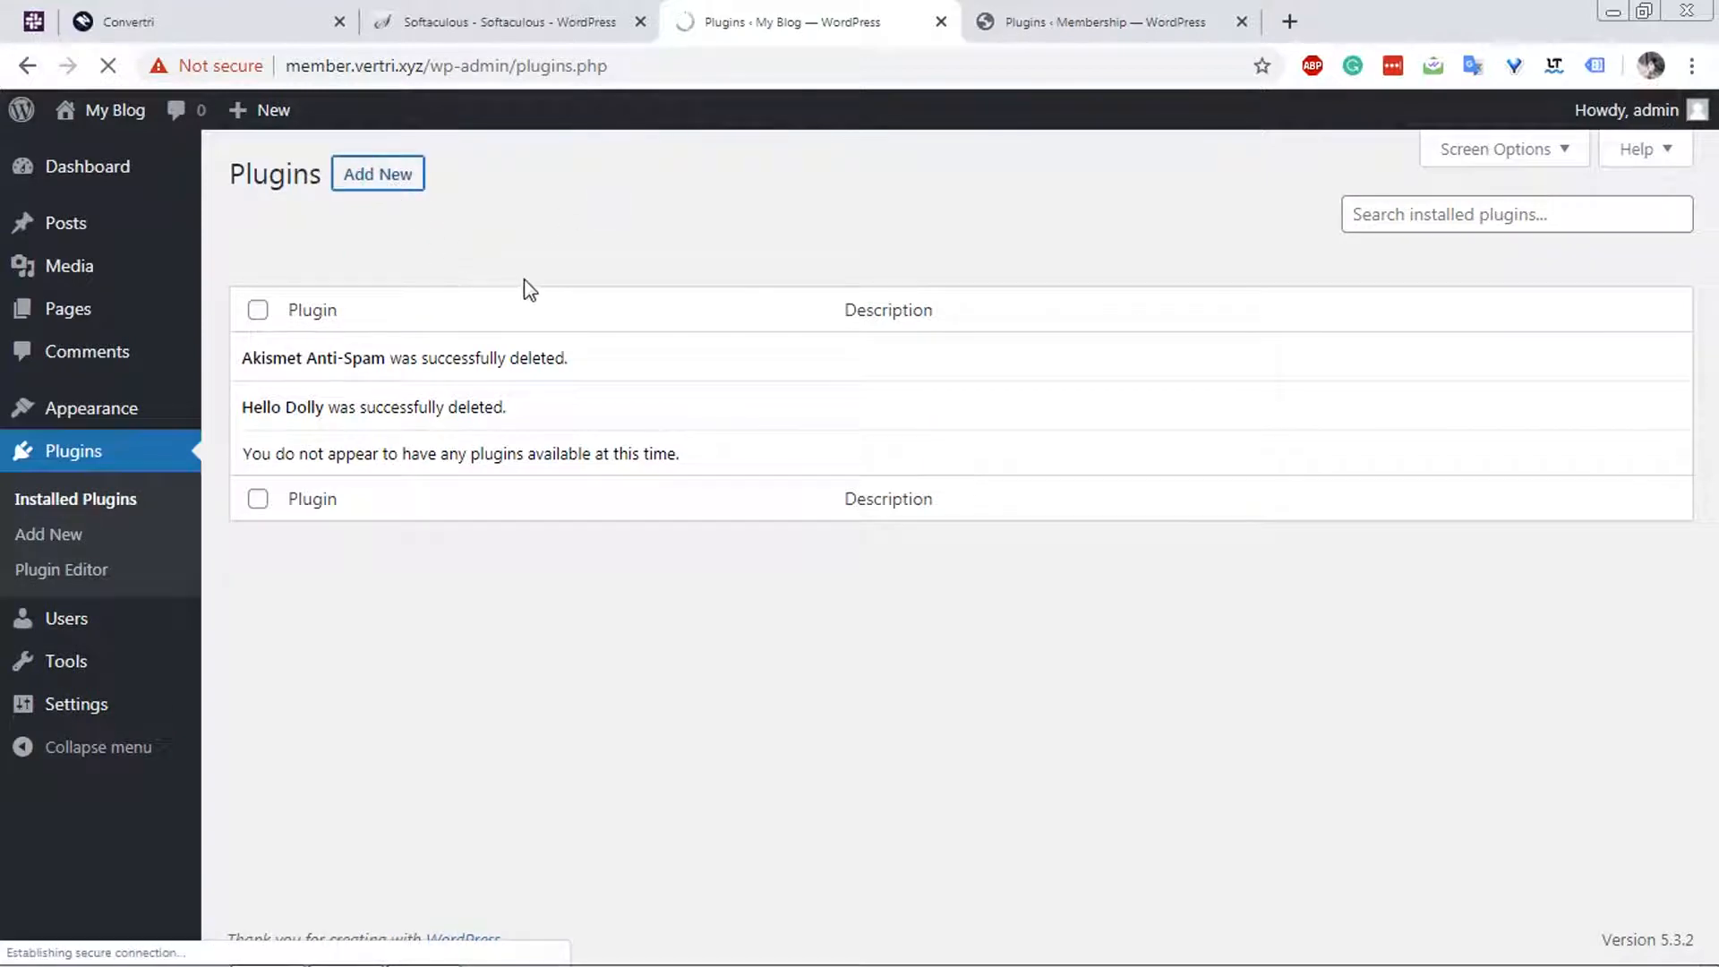
left_click(1113, 20)
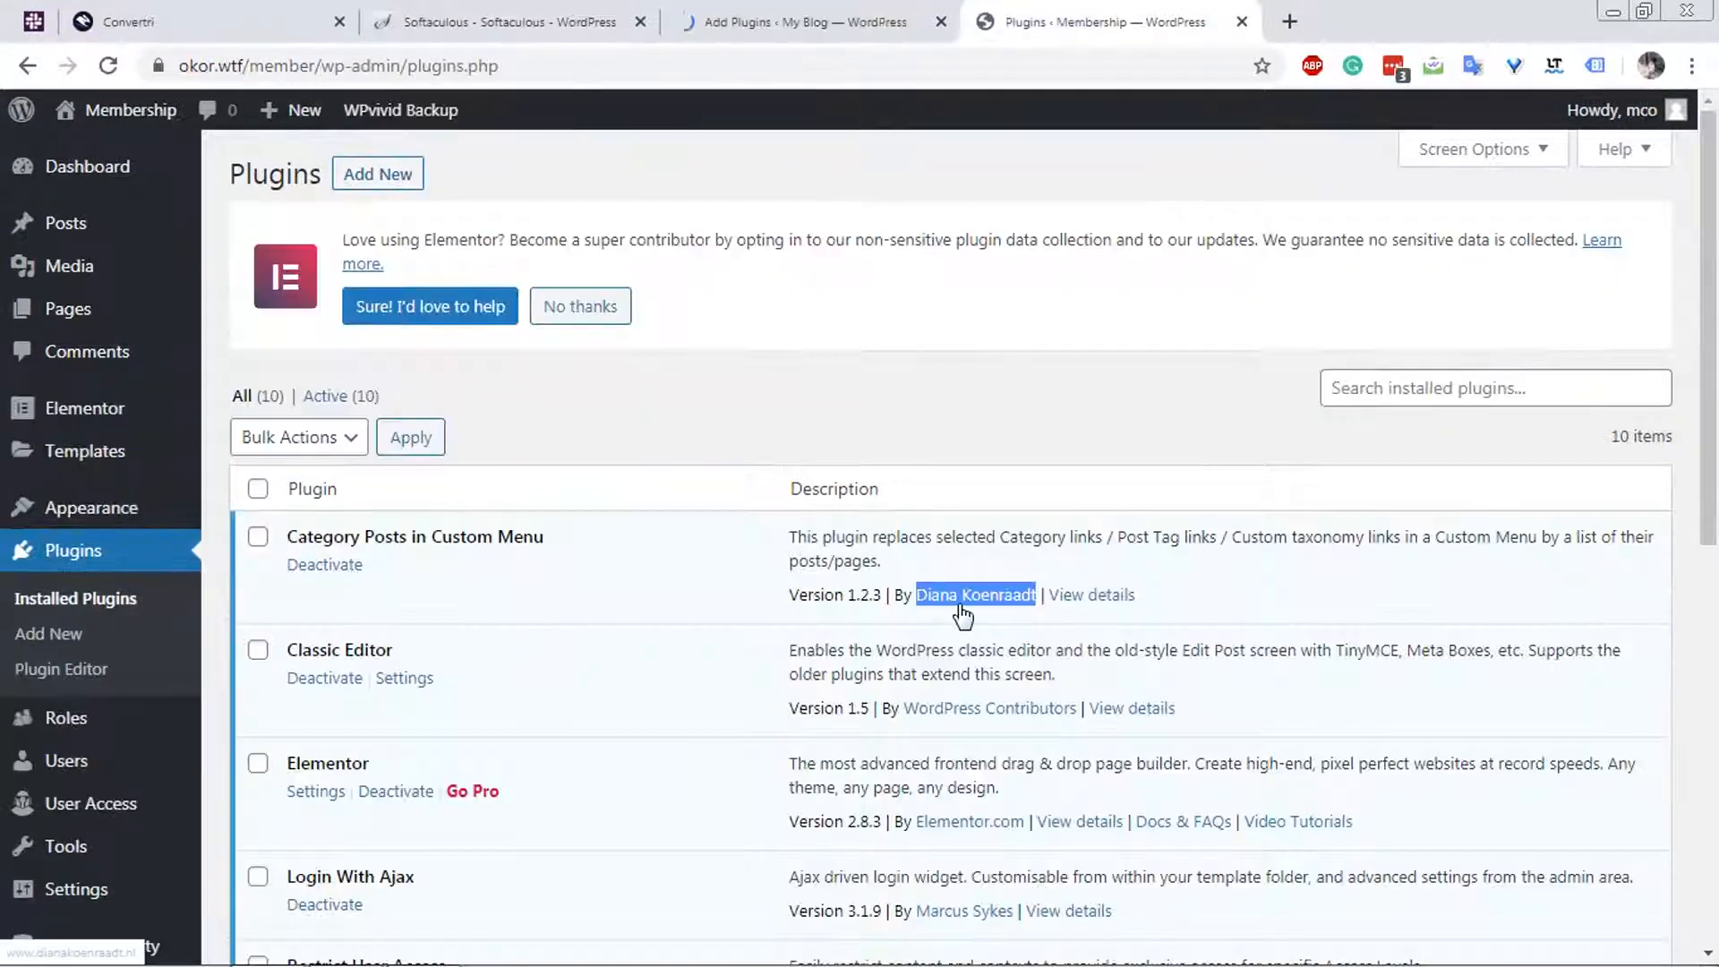
left_click(816, 32)
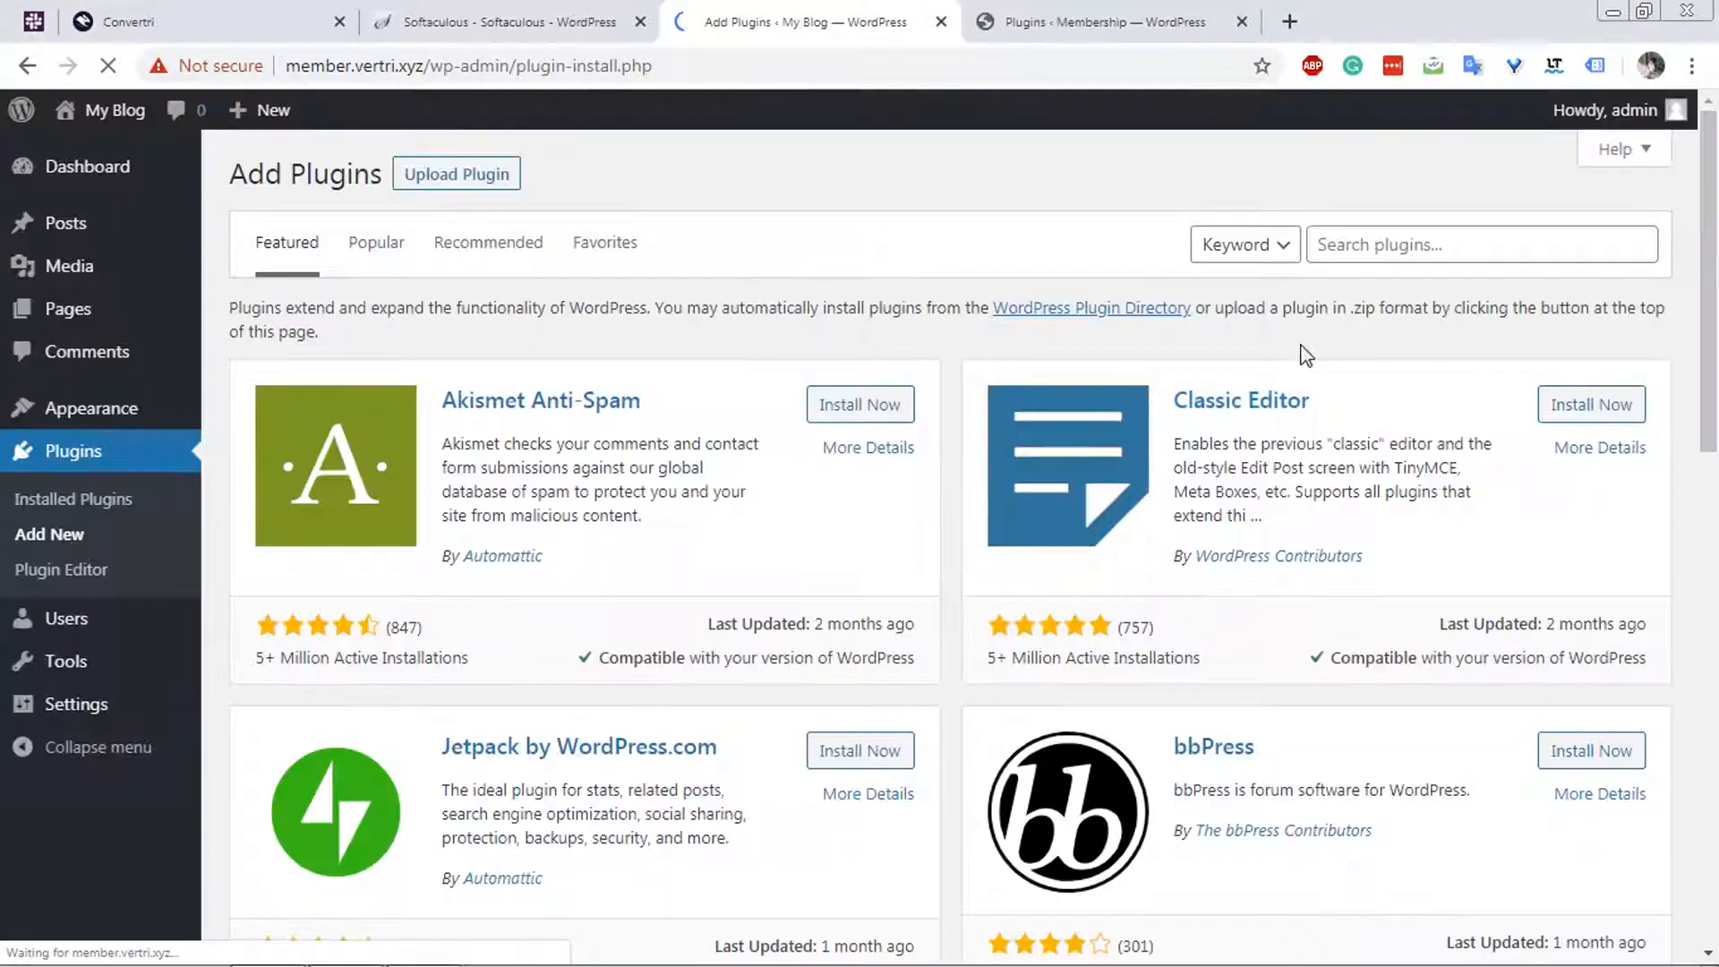
left_click(1442, 240)
key("ctrl+v")
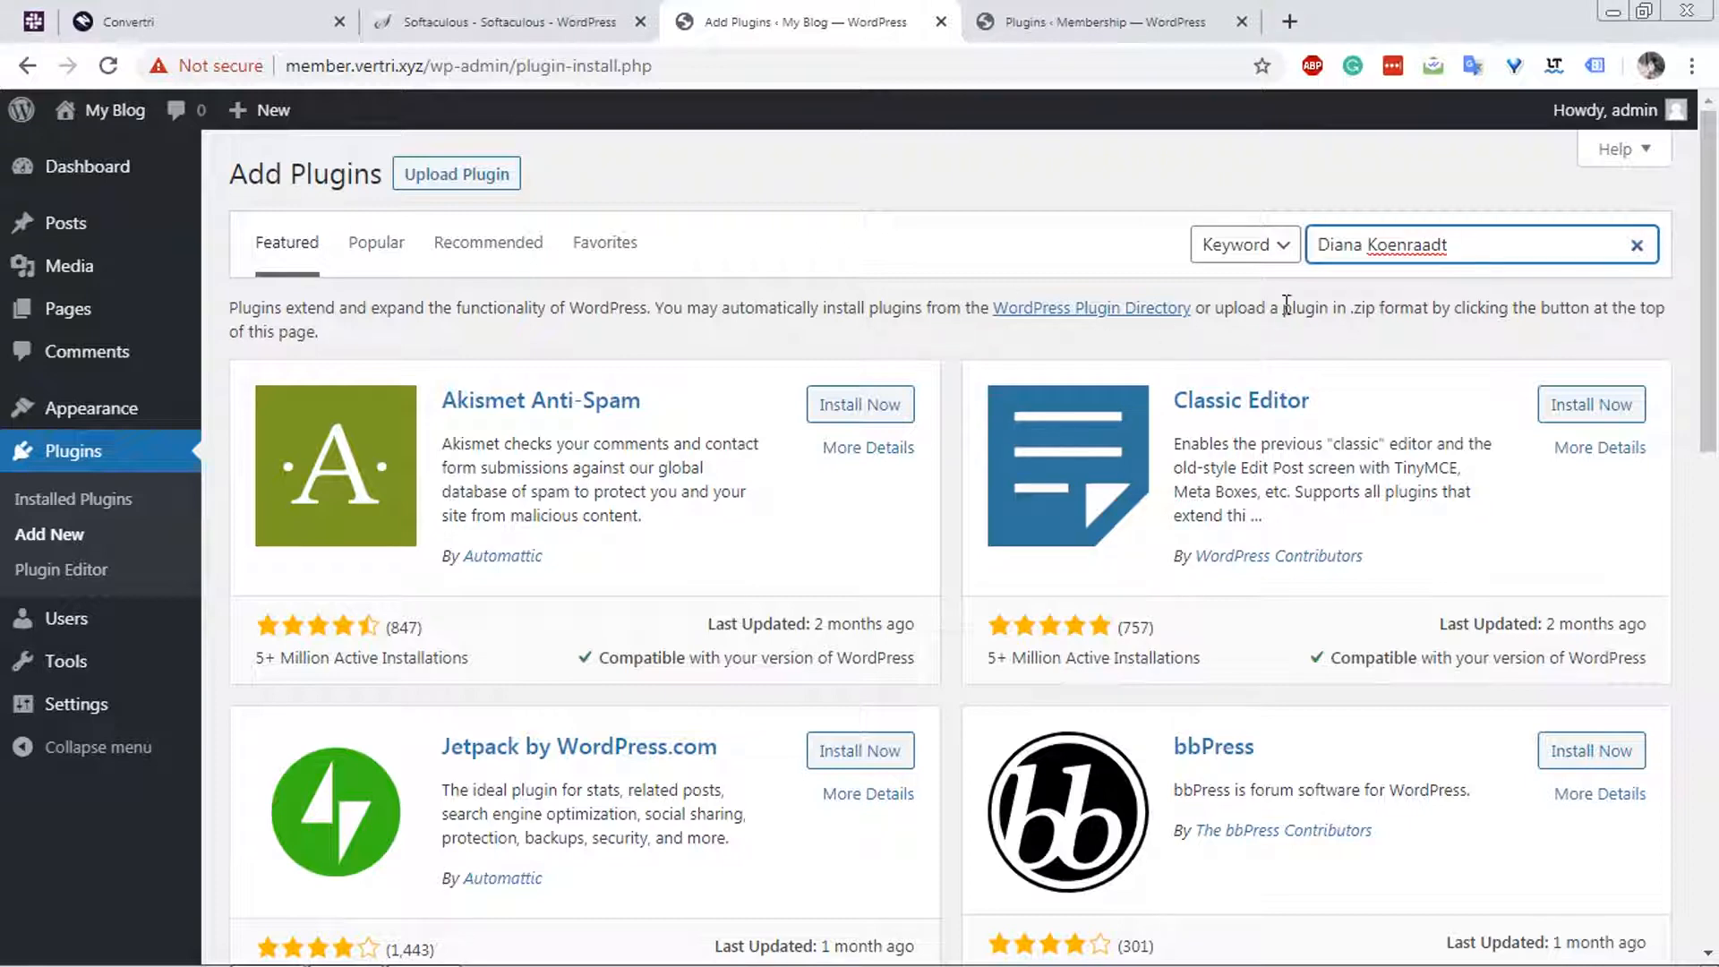
key("Return")
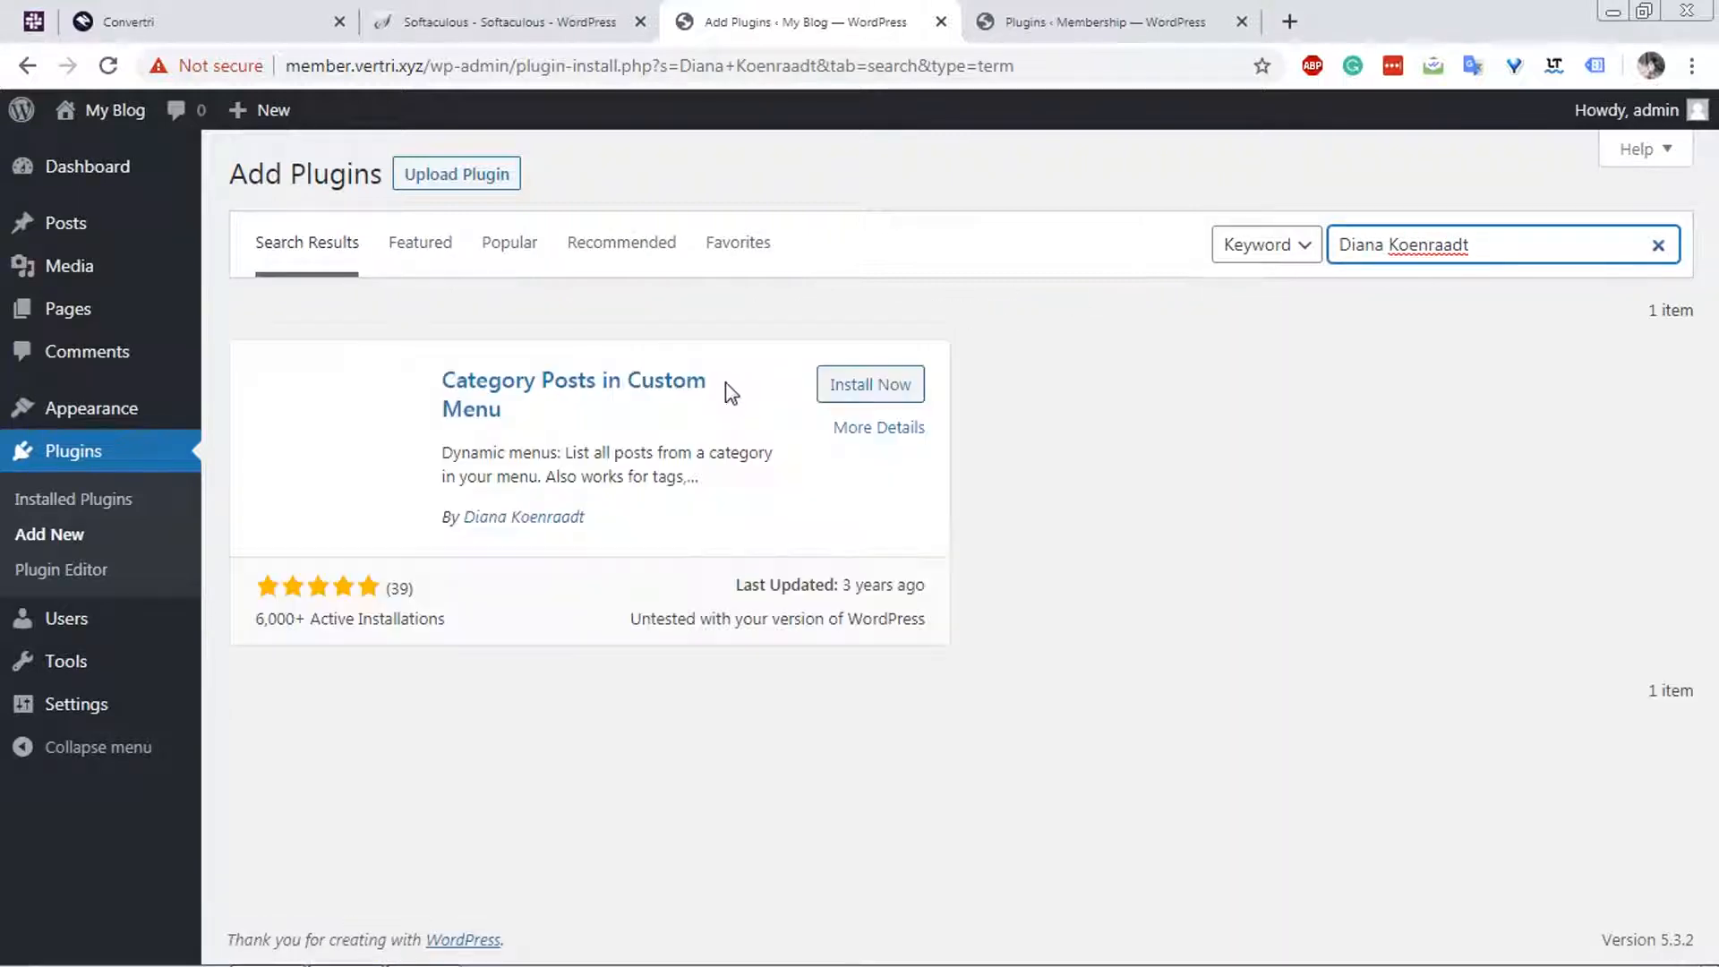
Install Category Posts in Custom Menu, then copy the Classic Editor name from the okor.wtf plugin list, search for it on member.vertri.xyz and install it.
left_click(855, 394)
left_click(1107, 27)
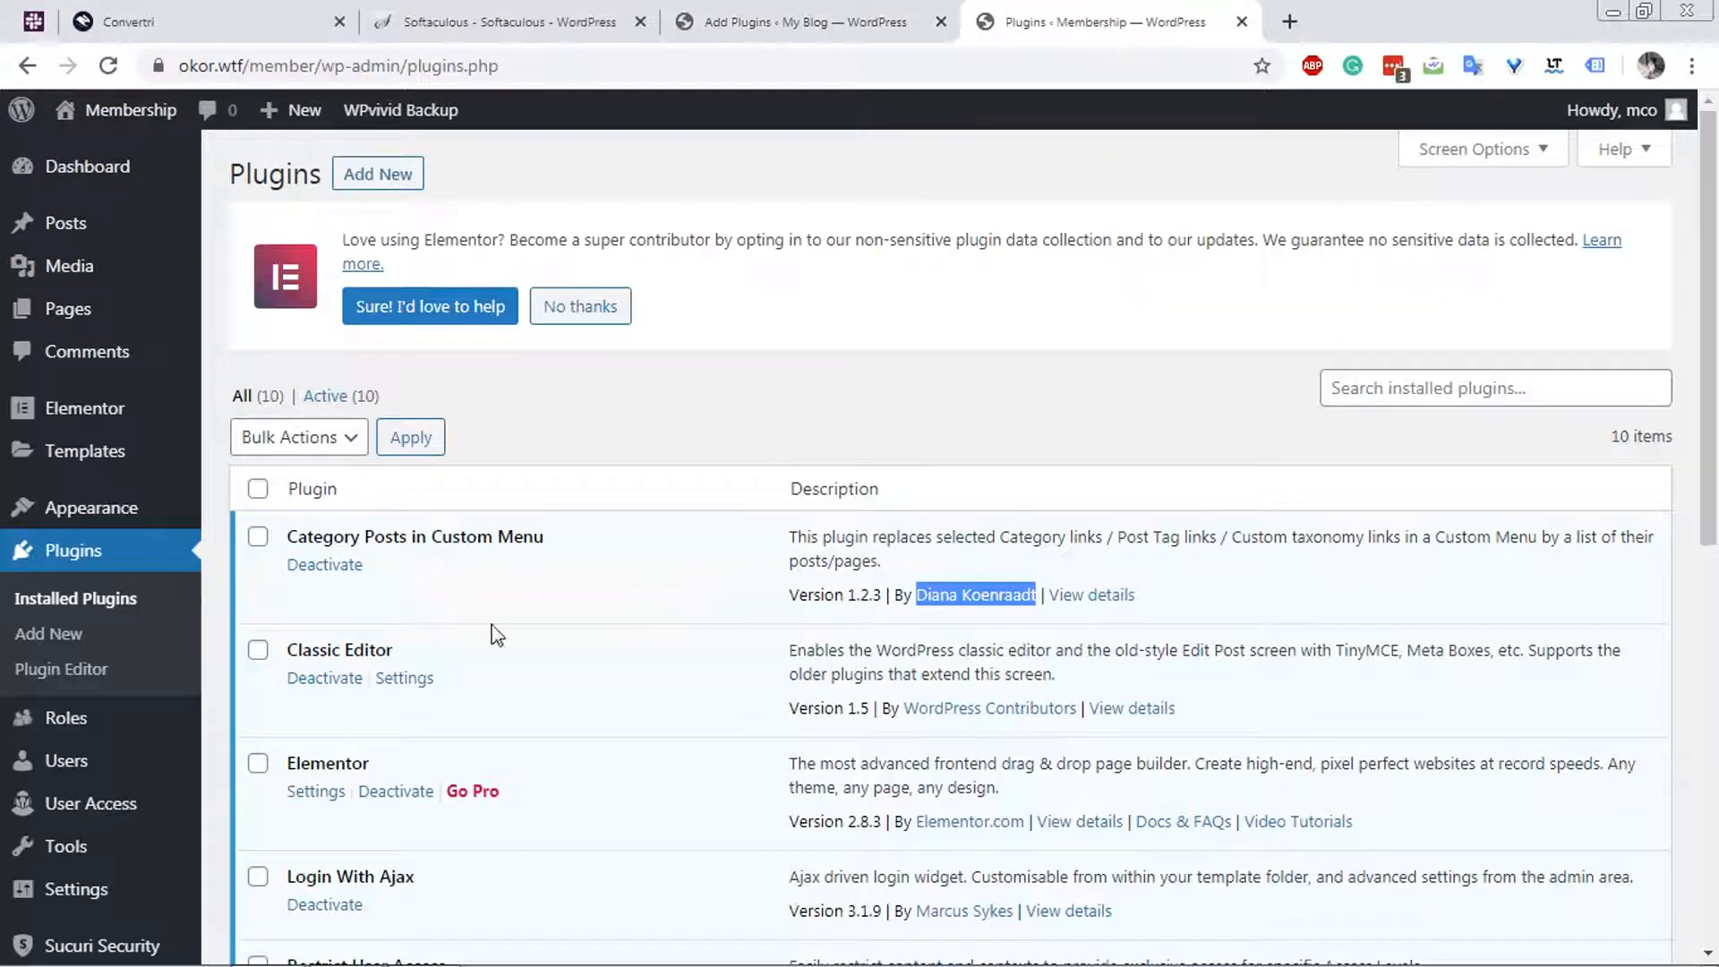
left_click_drag(395, 650, 291, 662)
key("ctrl+c")
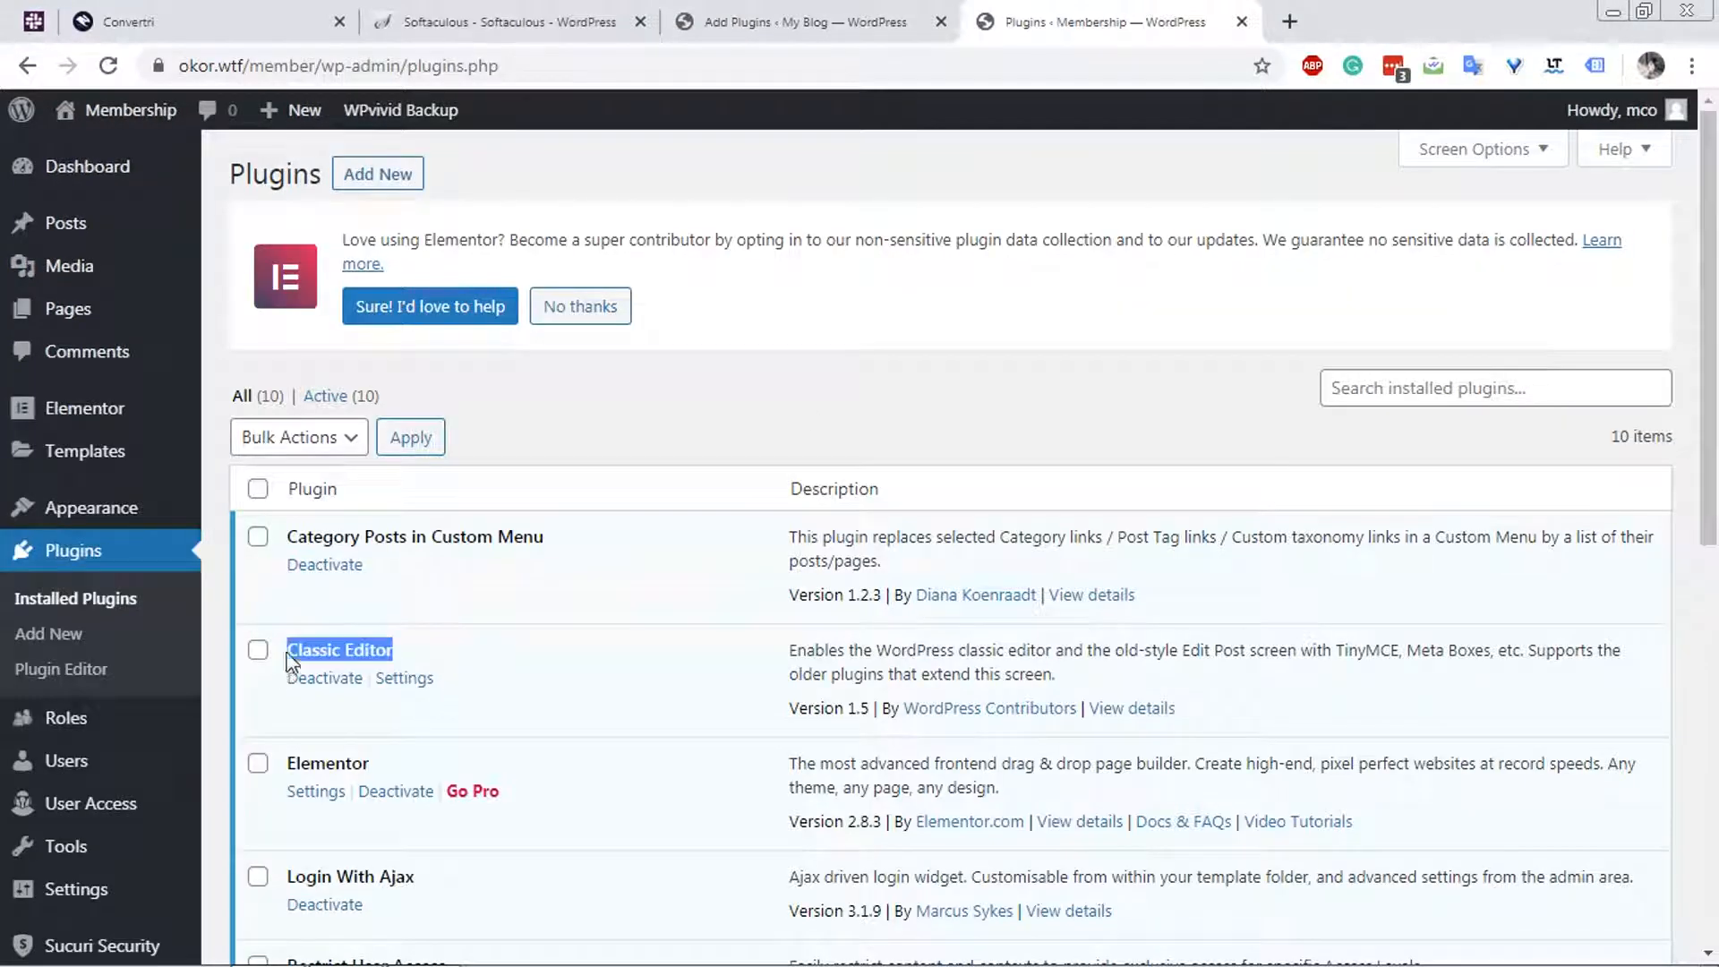
left_click(730, 25)
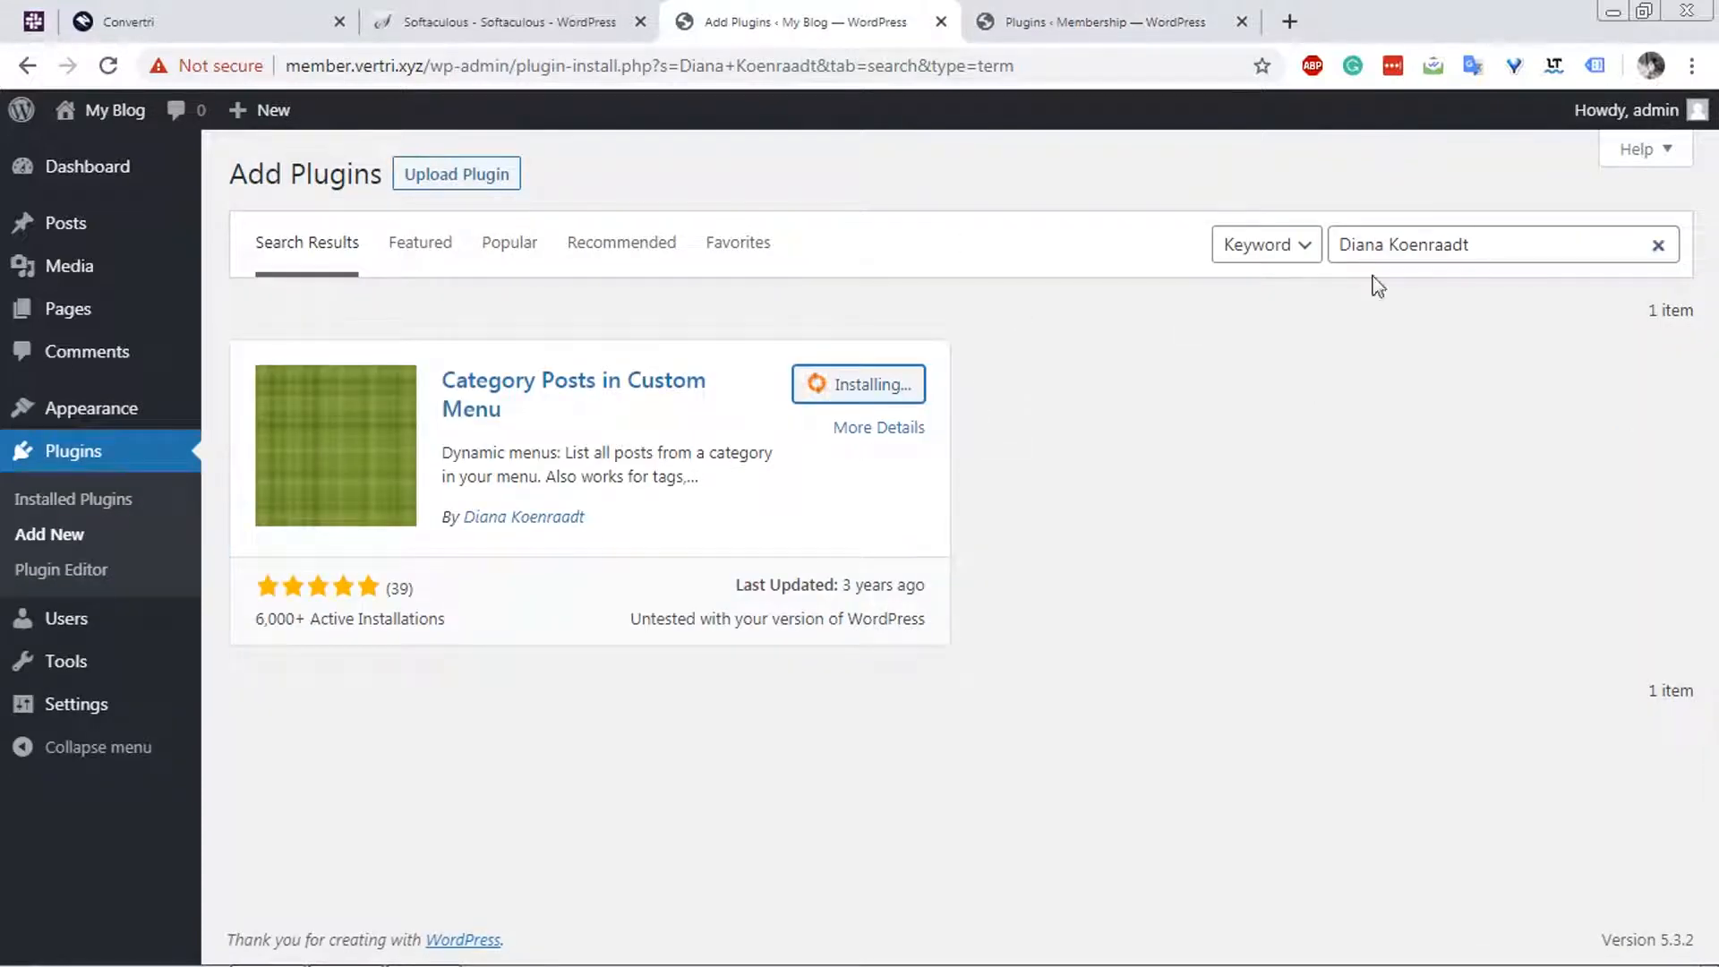
left_click(1505, 237)
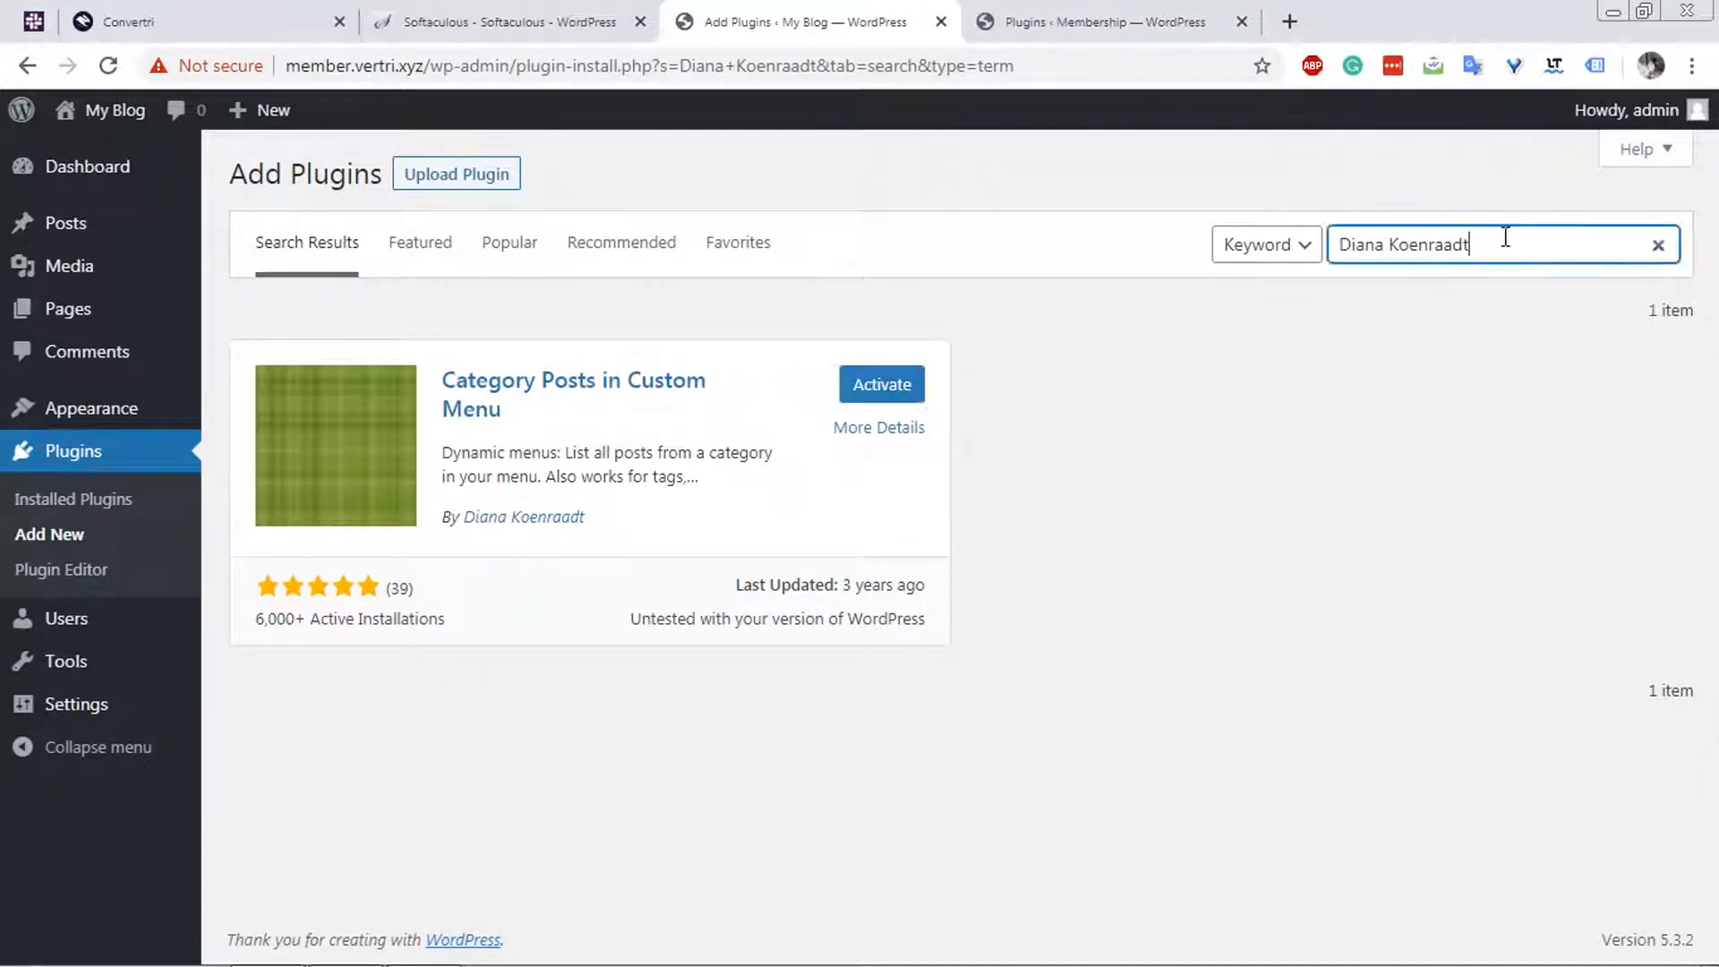
key("ctrl+a")
key("ctrl+v")
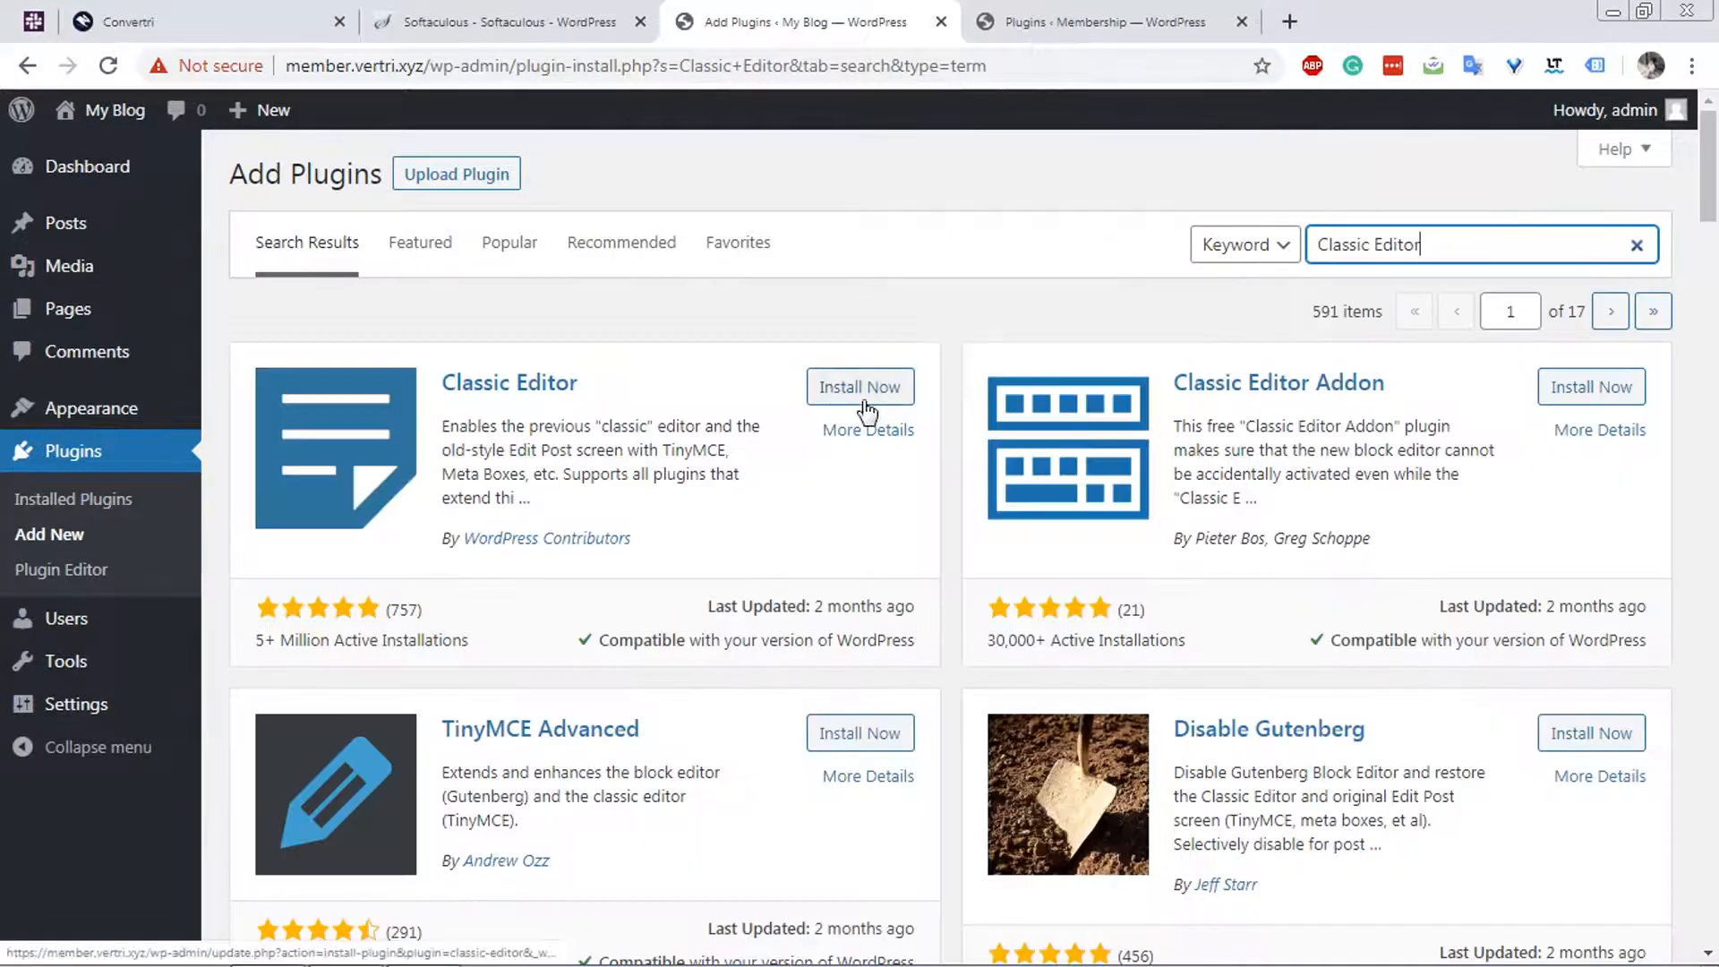
left_click(849, 387)
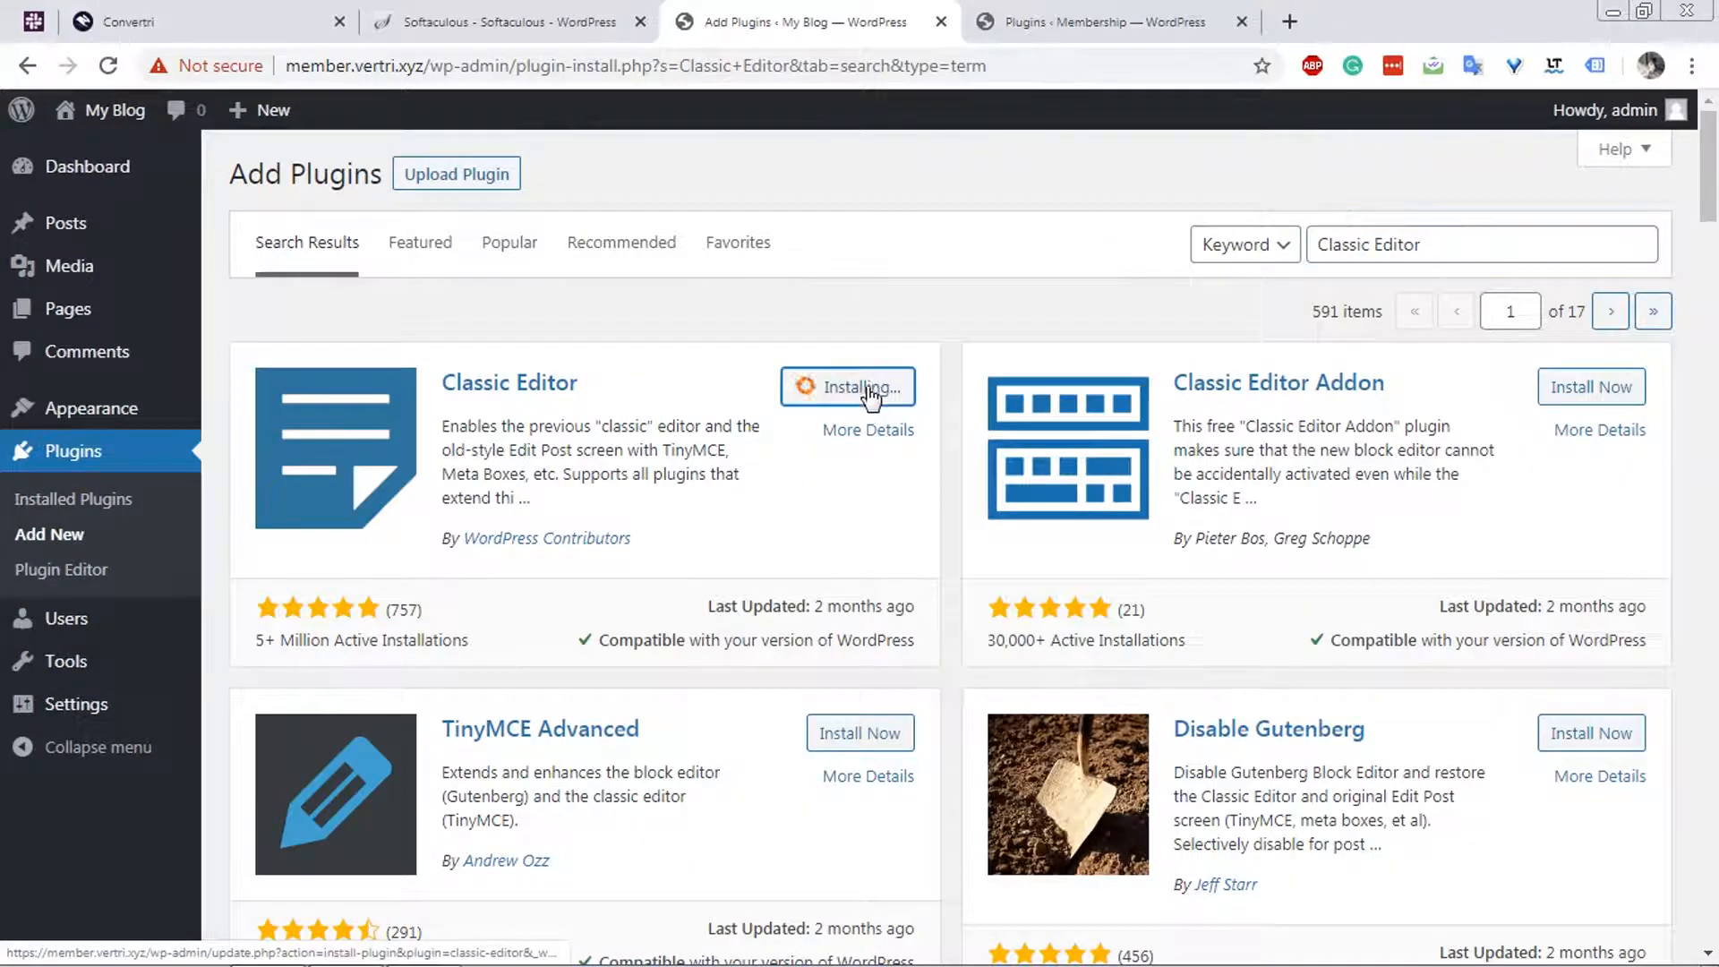
Copy the Elementor name from the existing site's plugin list, search for it on the new site and install Elementor Page Builder.
left_click(1143, 12)
left_click_drag(403, 768, 285, 770)
key("ctrl+c")
left_click(707, 11)
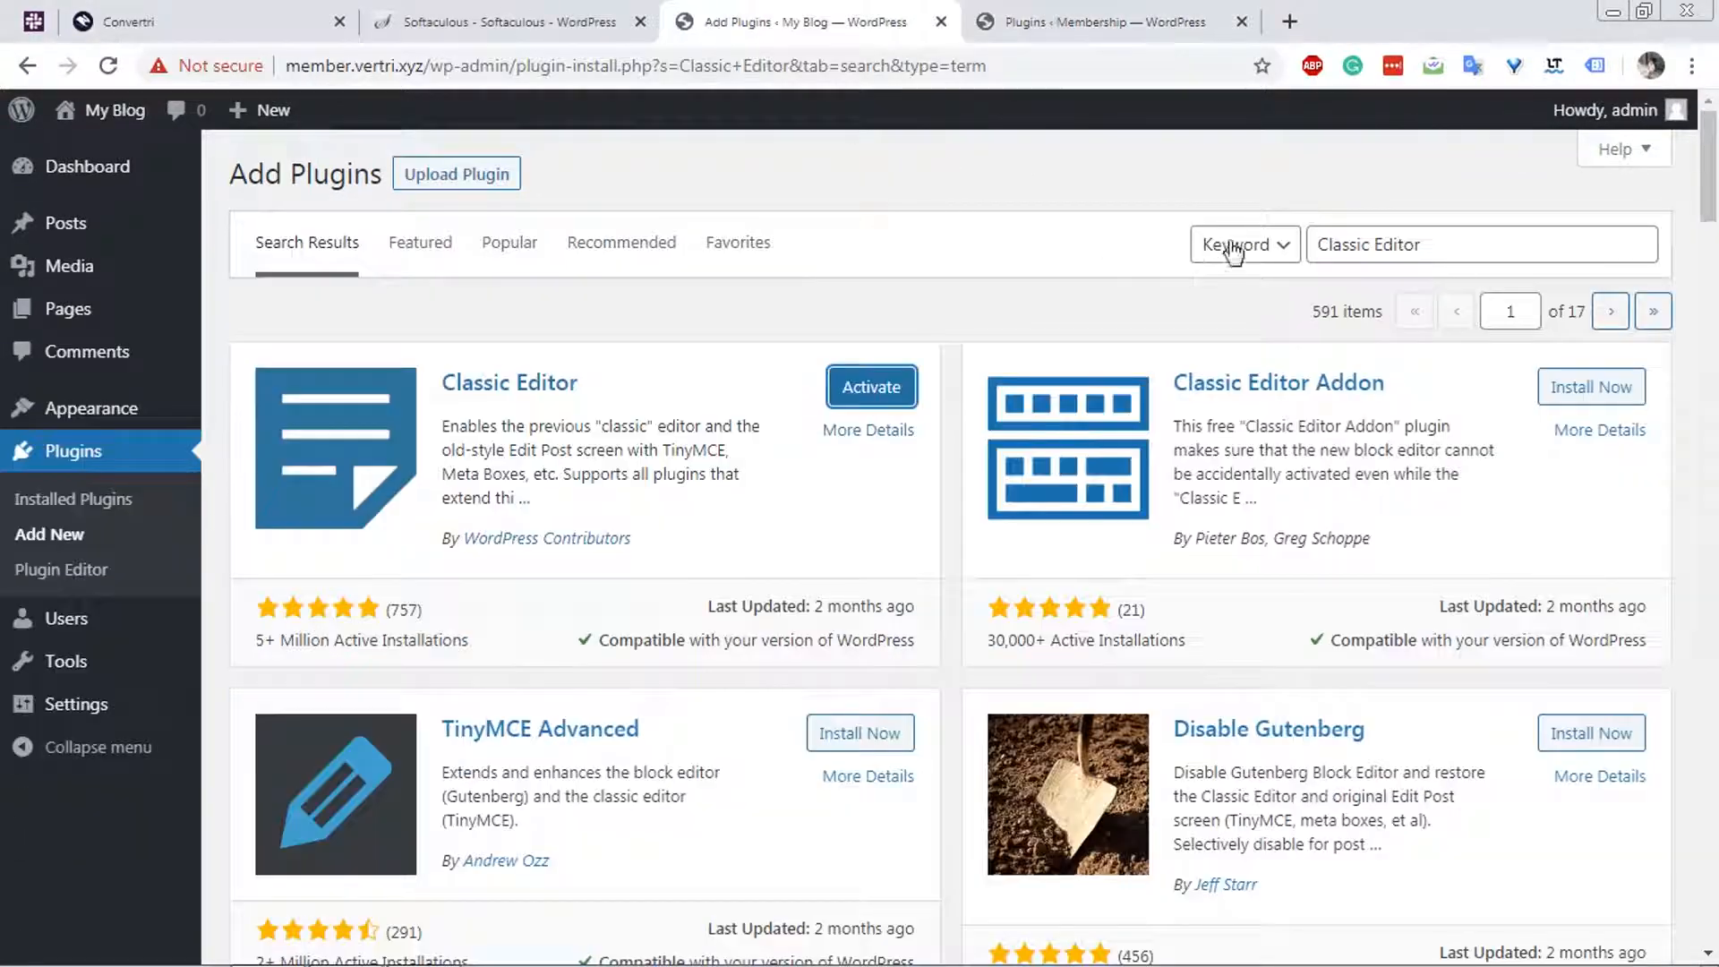
triple_click(1417, 245)
key("ctrl+v")
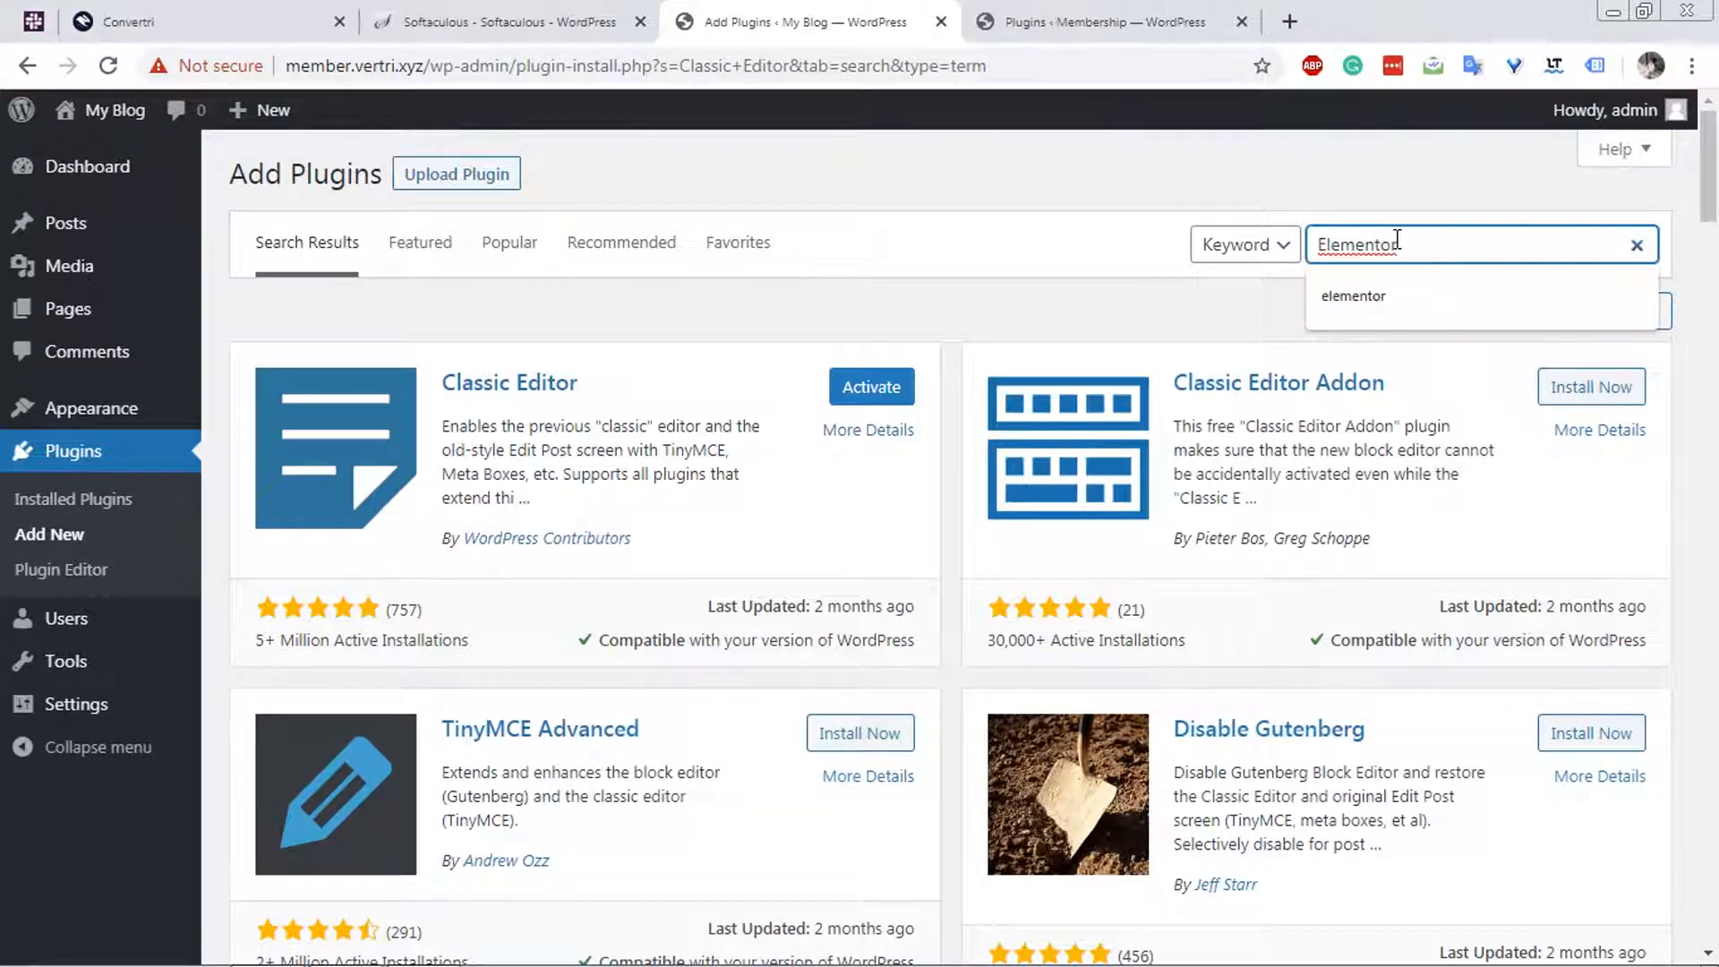
key("Return")
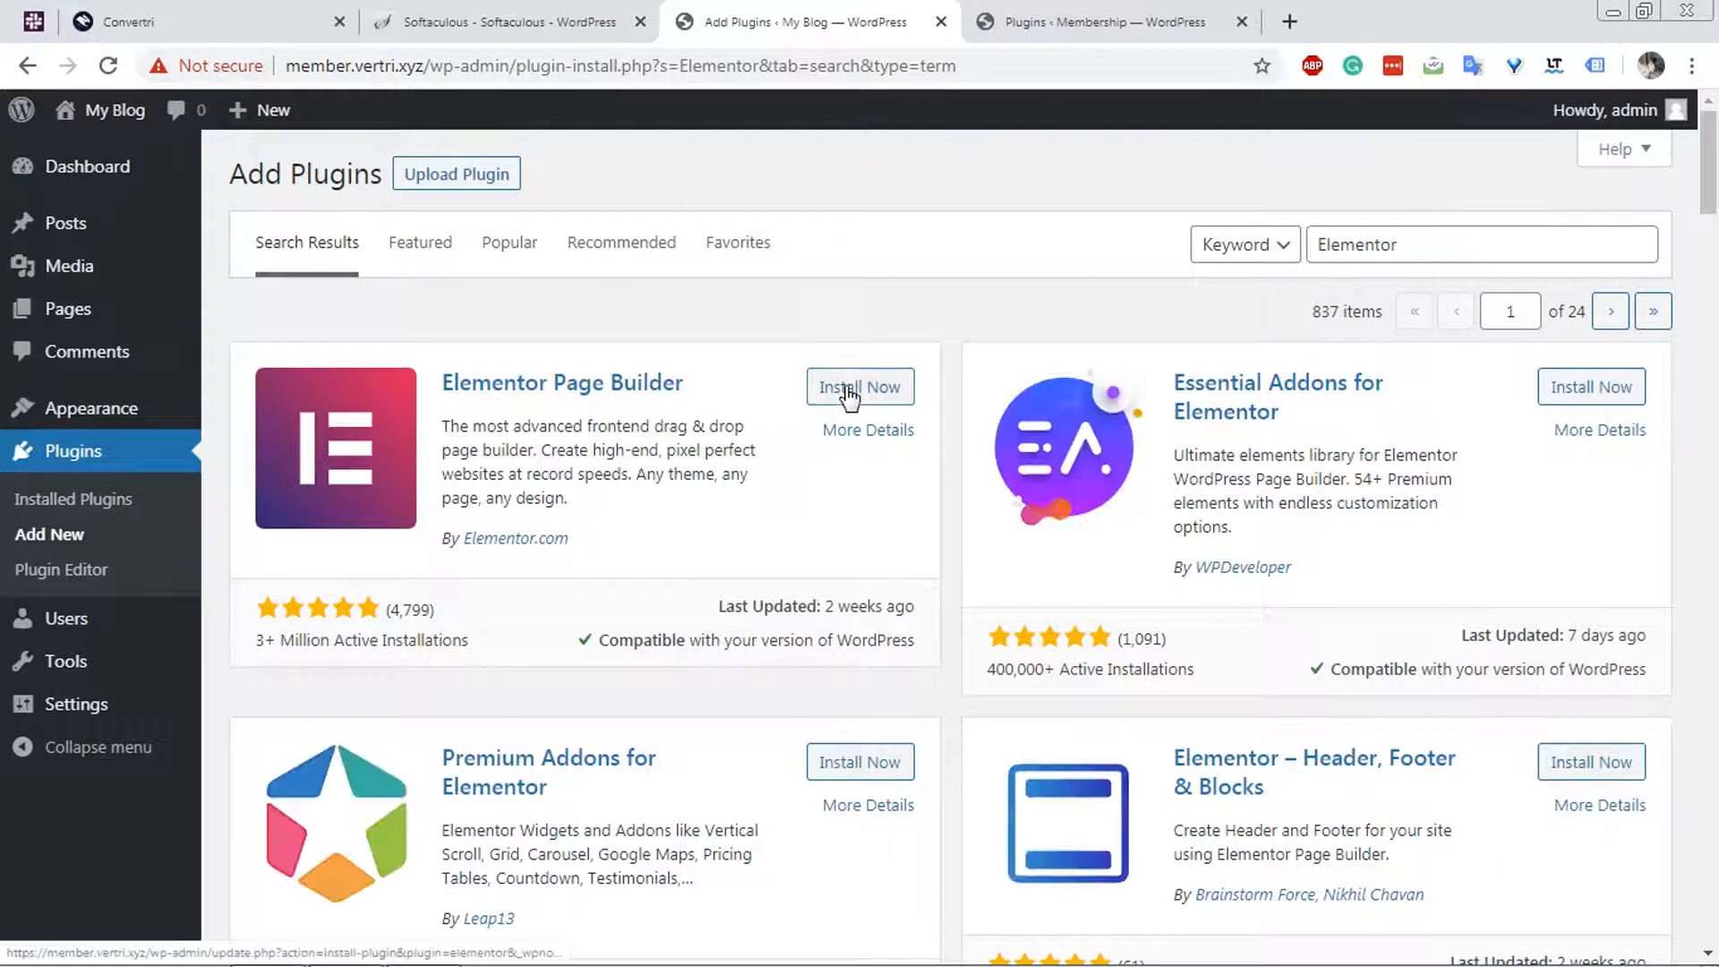
left_click(849, 392)
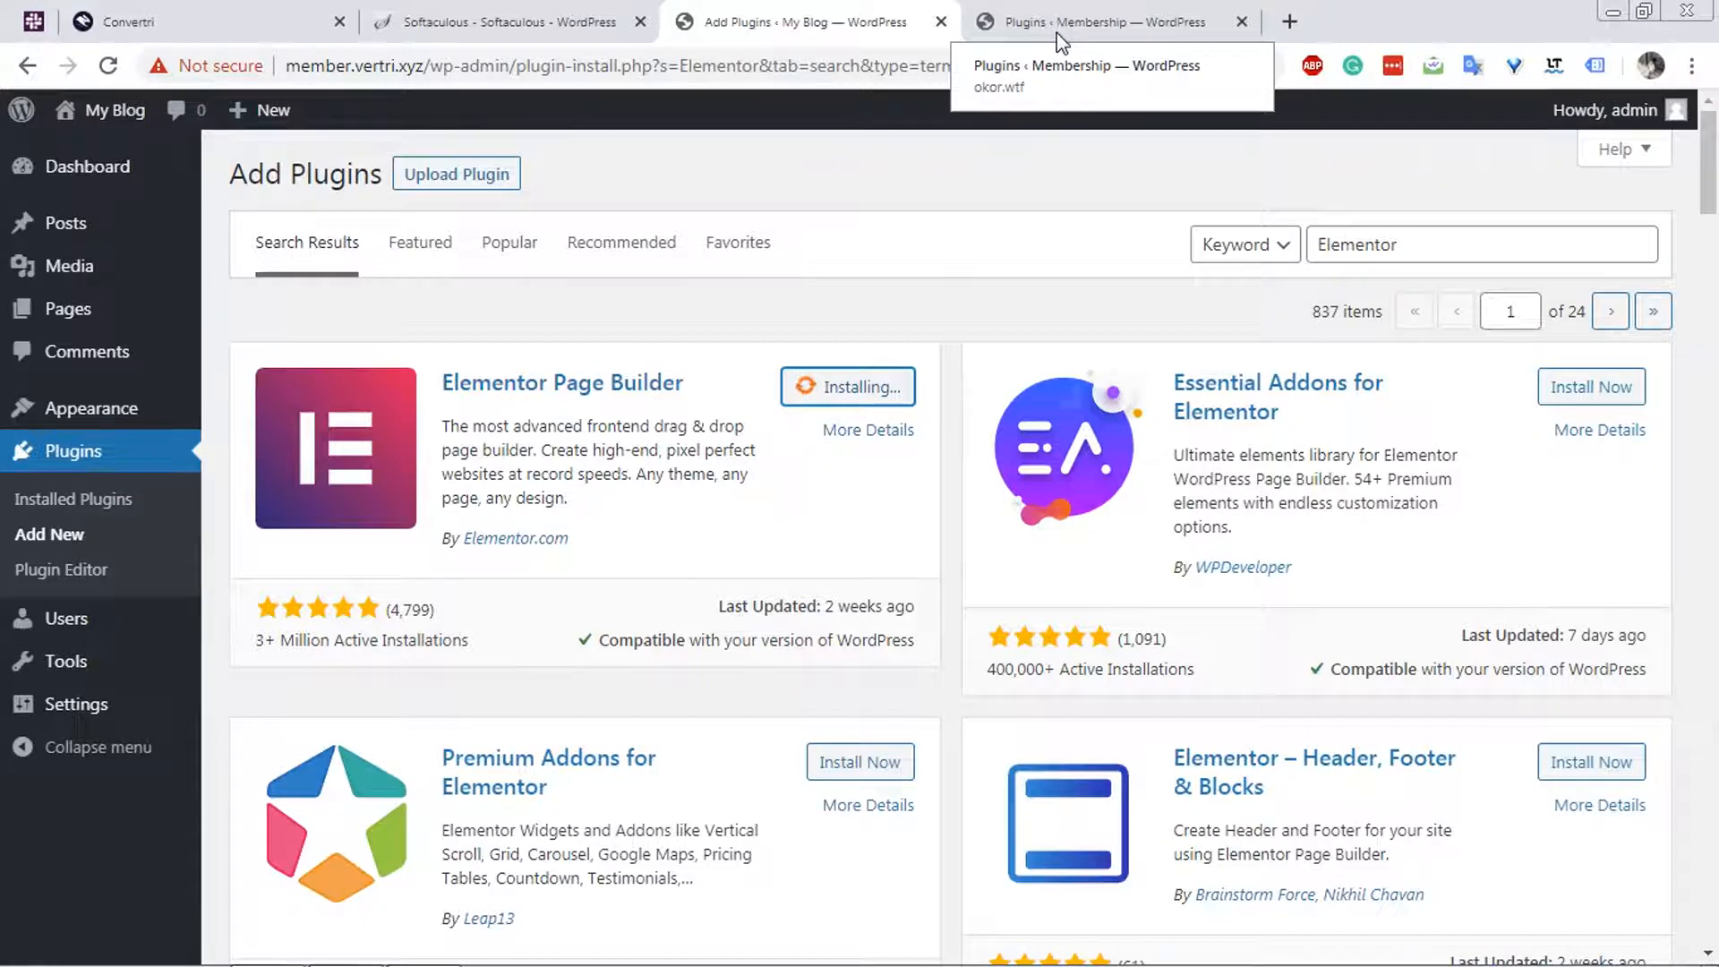
Copy the Login With Ajax name from the existing site's plugin list, search for it on the new site and install the plugin.
left_click(1057, 36)
scroll(350, 792, "down", 1)
left_click_drag(417, 752, 287, 768)
key("ctrl+c")
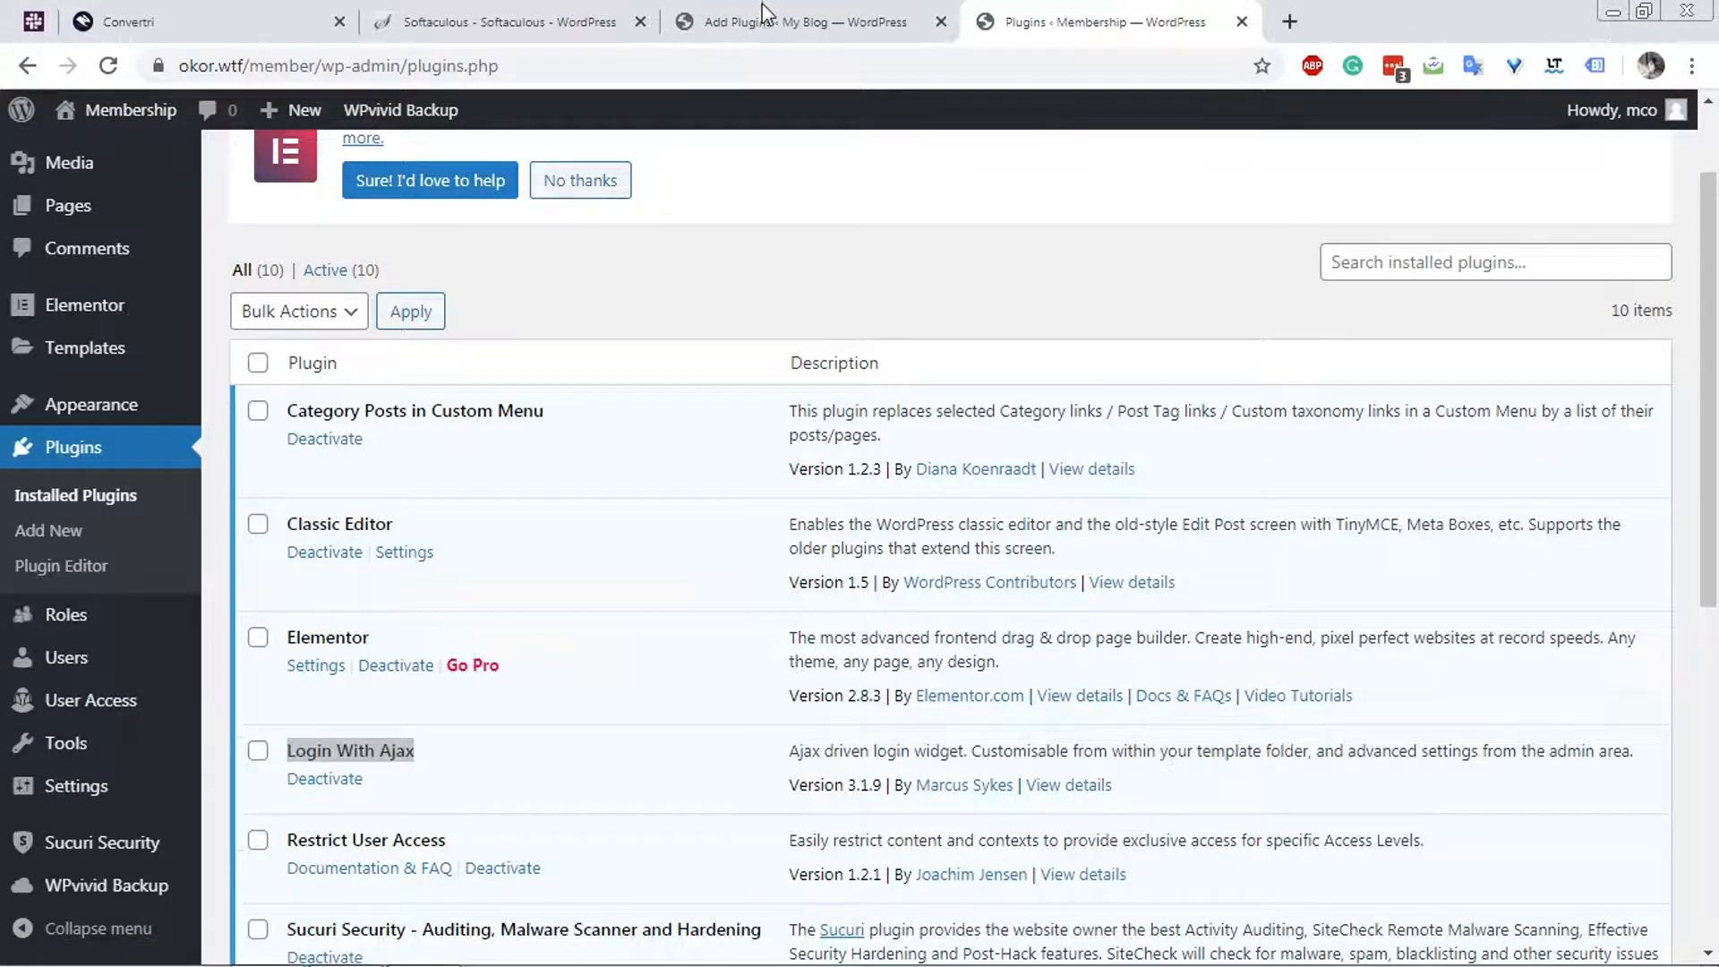
left_click(770, 21)
double_click(1424, 236)
key("ctrl+v")
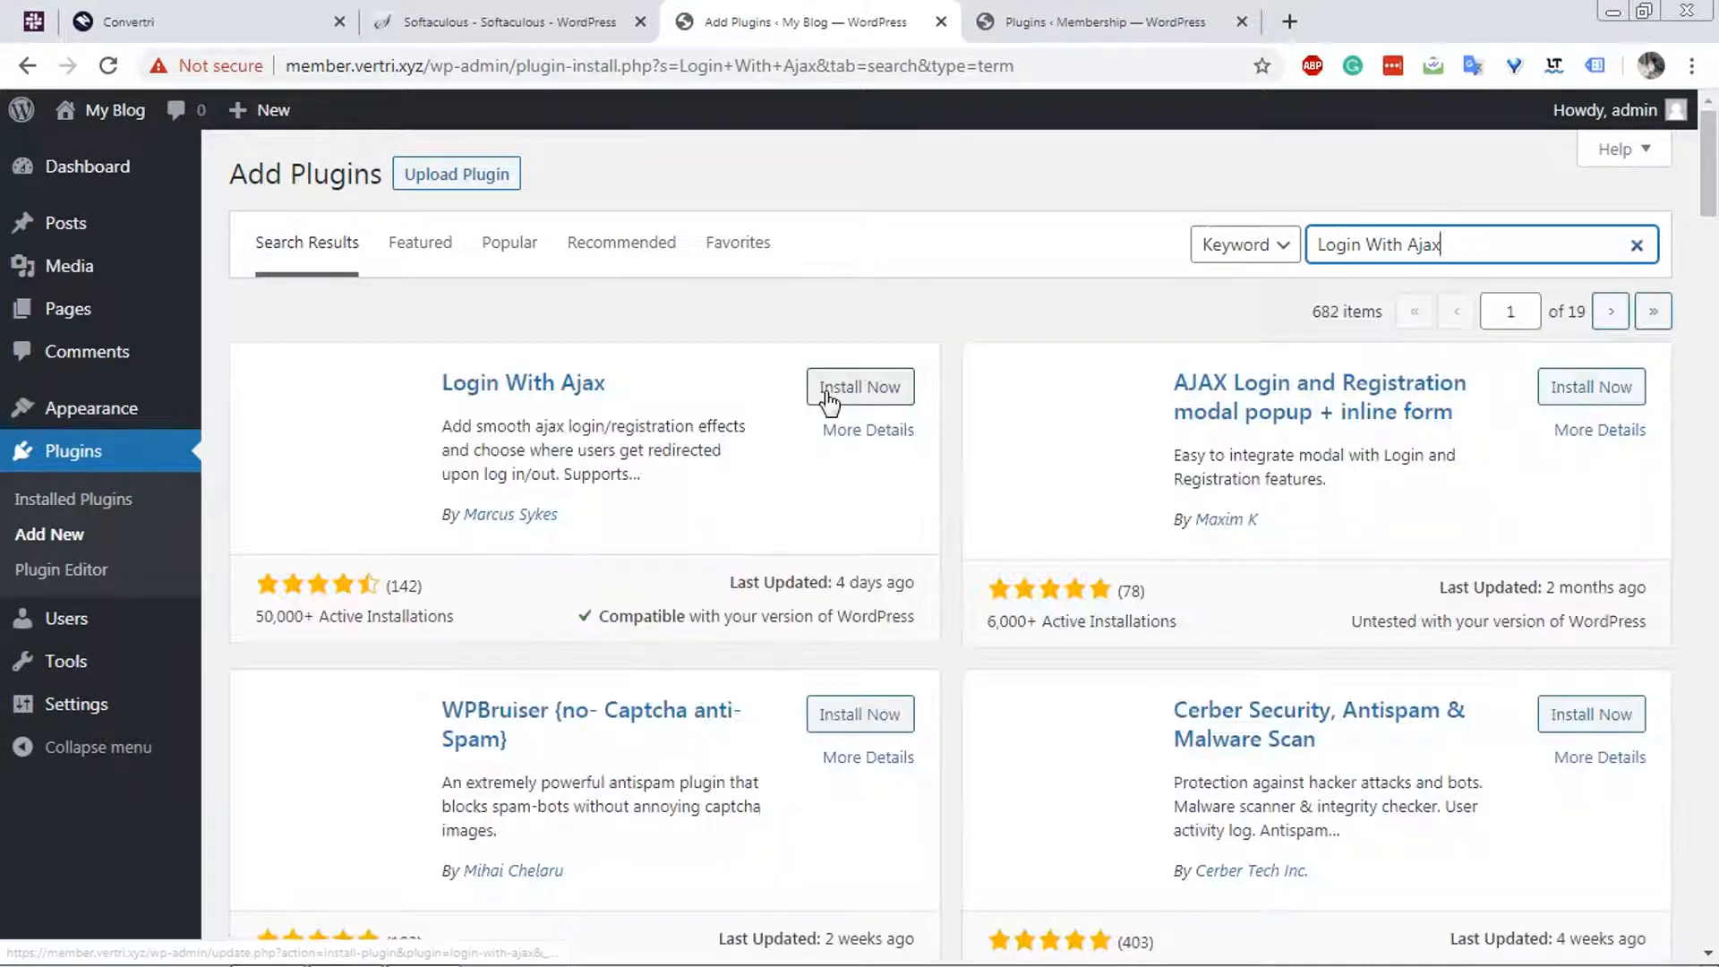
left_click(843, 395)
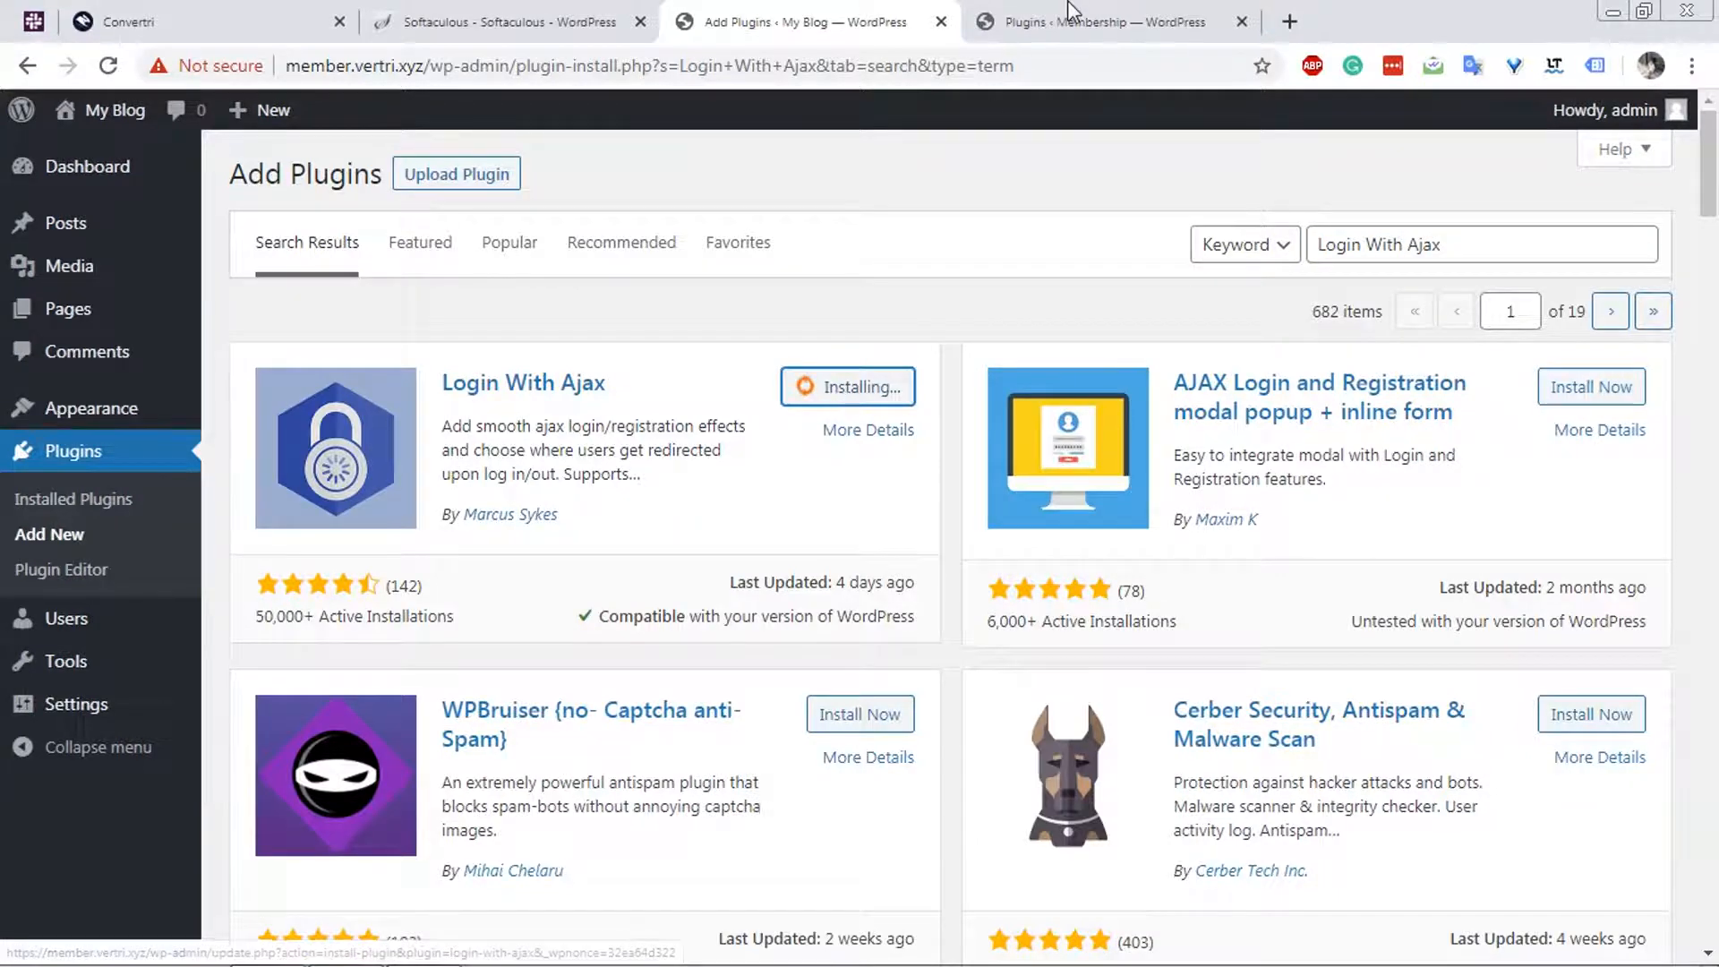
Copy the Restrict User Access name from the existing site's plugins, search for it on the new site and install the matching membership plugin.
key("ctrl+Tab")
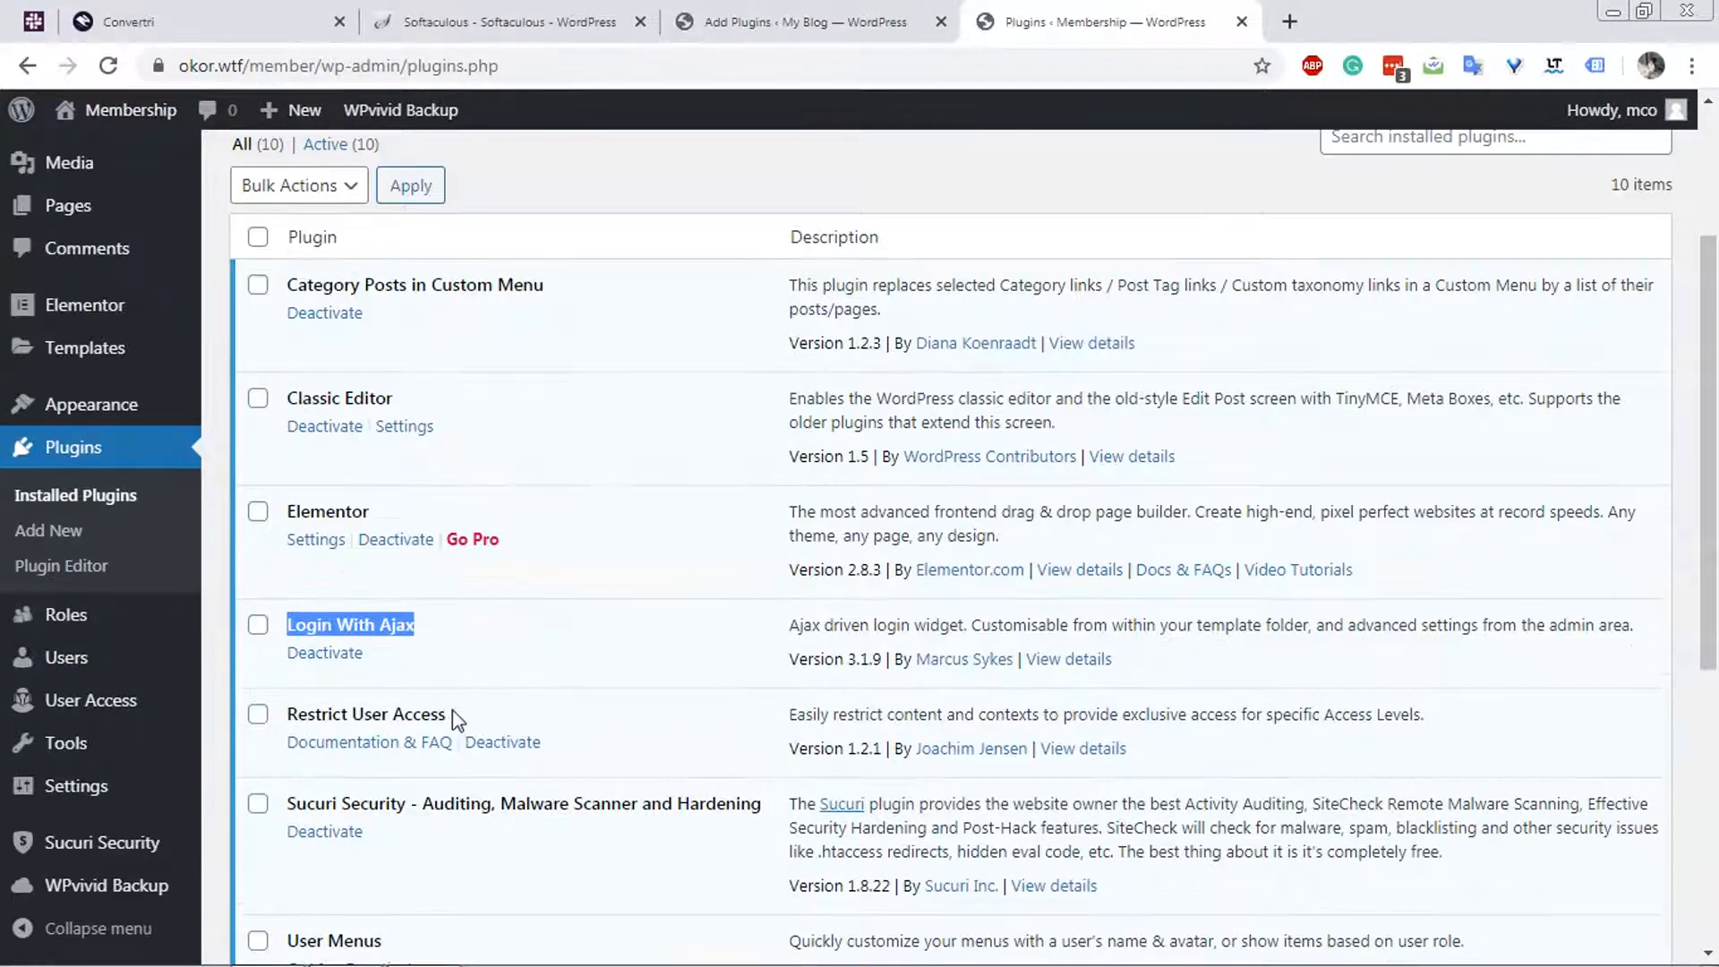
left_click_drag(450, 717, 274, 750)
key("ctrl+c")
left_click(801, 18)
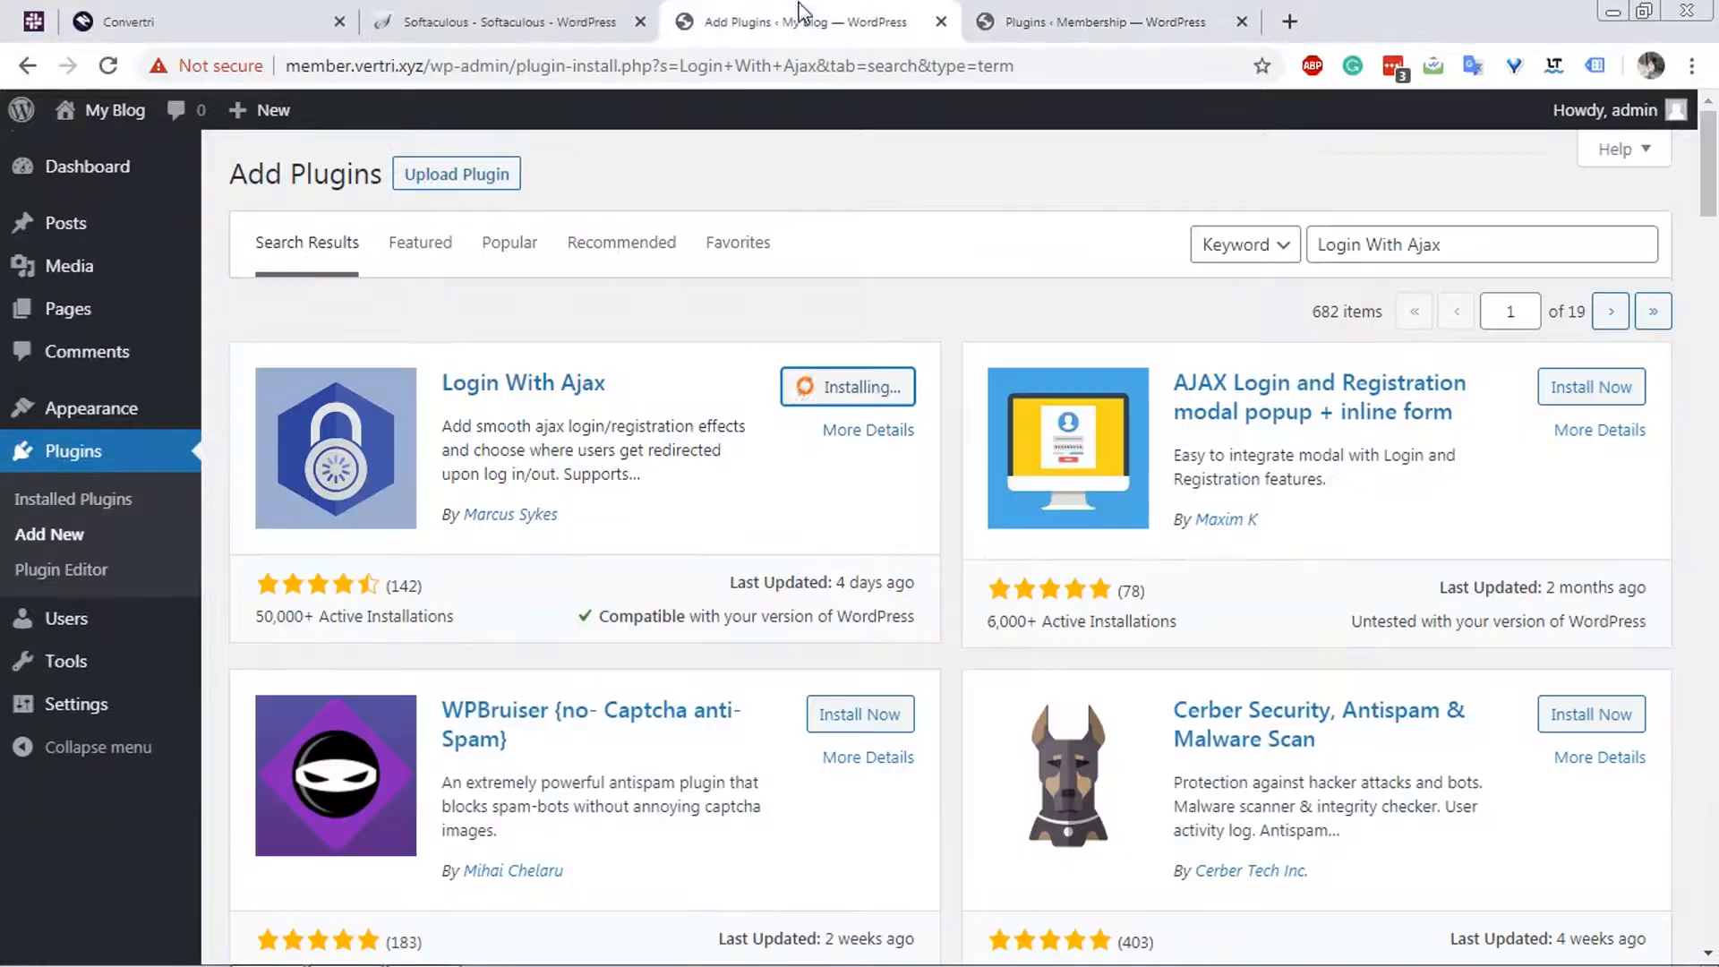
left_click(1459, 240)
key("ctrl+a")
key("ctrl+v")
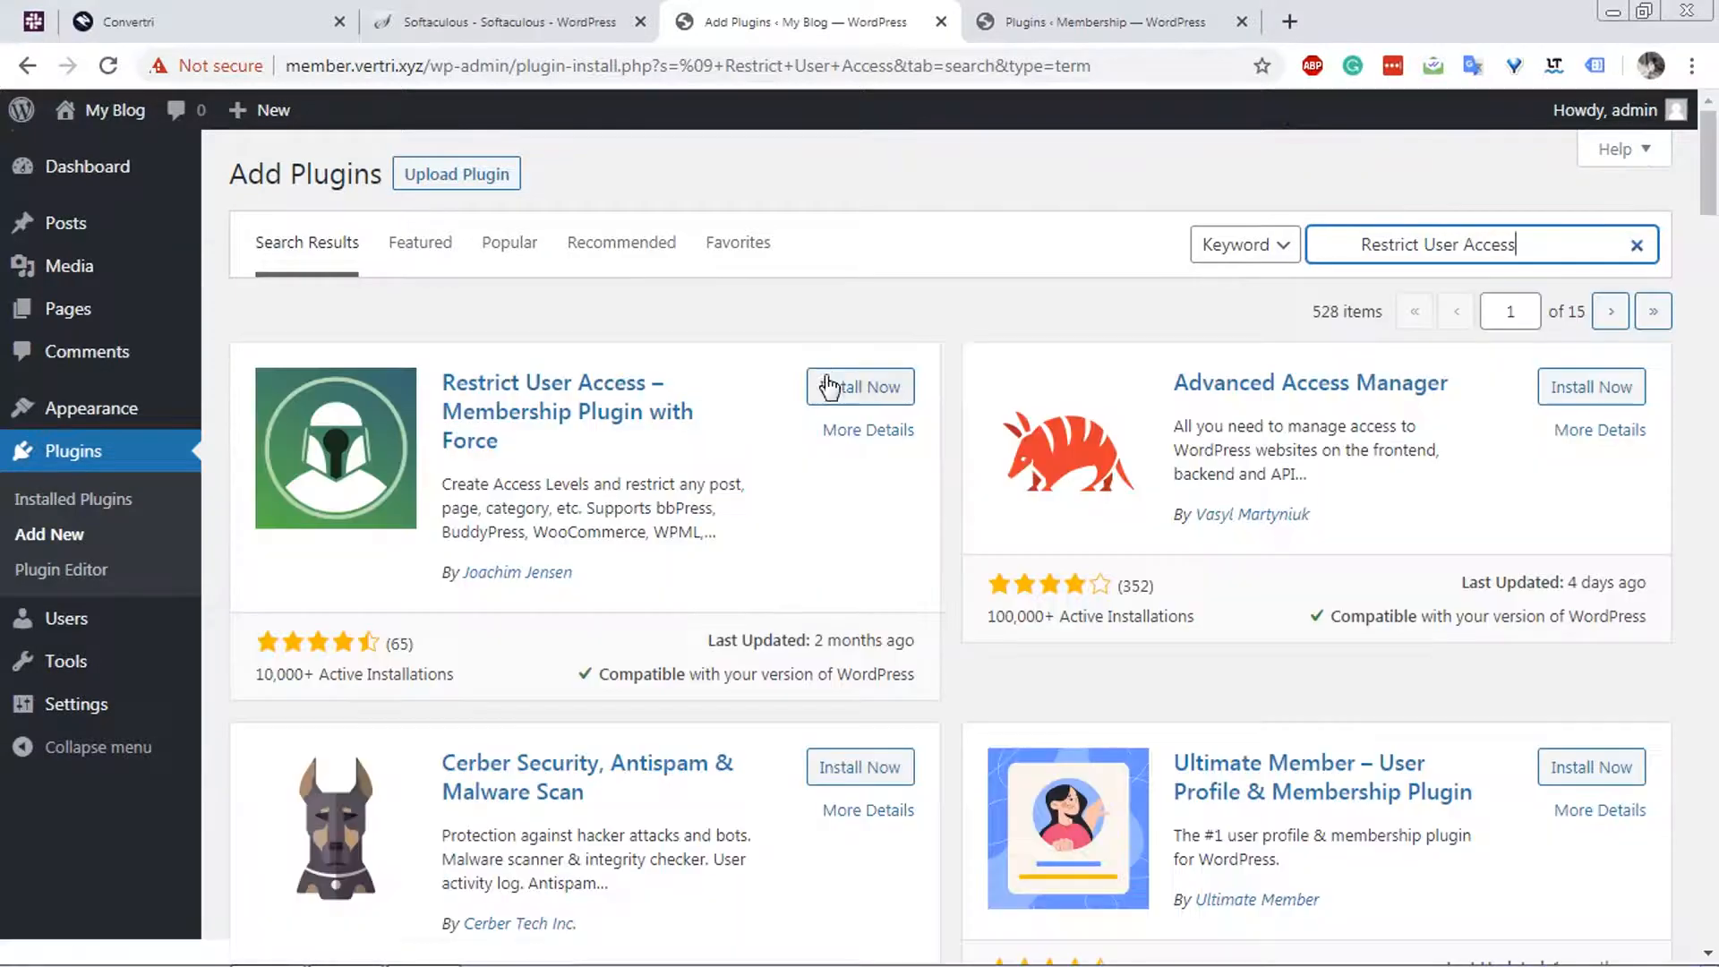
left_click(829, 389)
Copy "Sucuri Security" from the existing site's plugin list, search for it on the new site and install the Sucuri auditing and malware scanner plugin.
left_click(1060, 15)
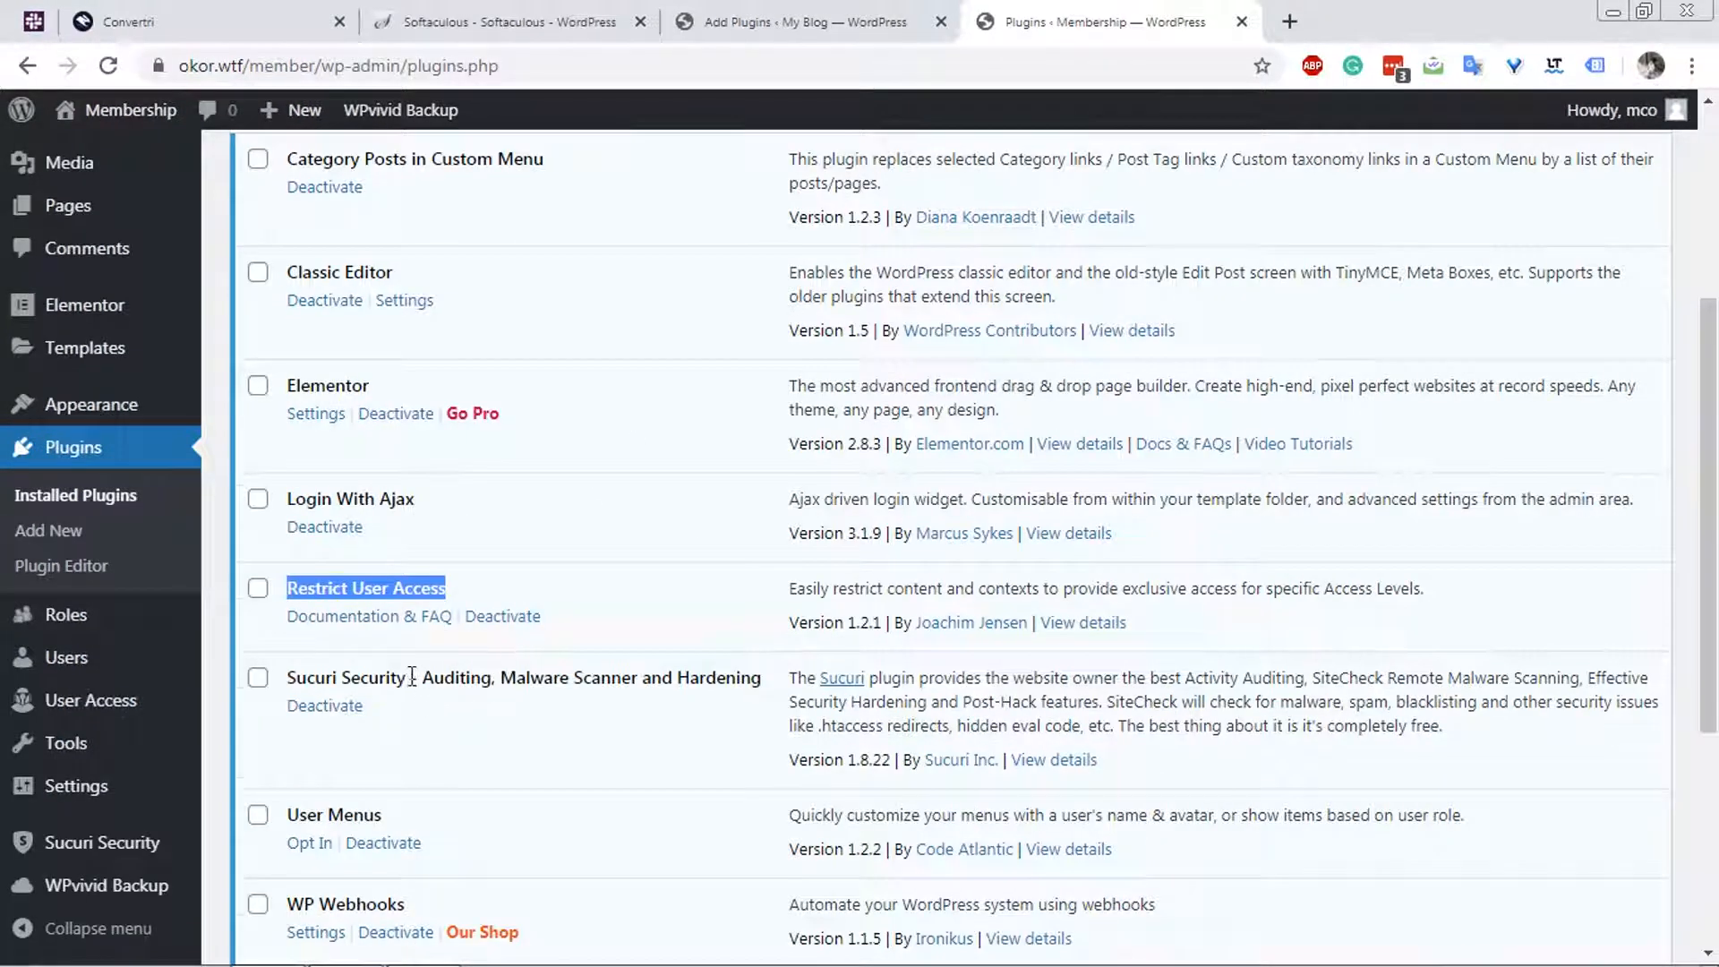
left_click_drag(396, 677, 287, 678)
key("ctrl+c")
left_click(766, 11)
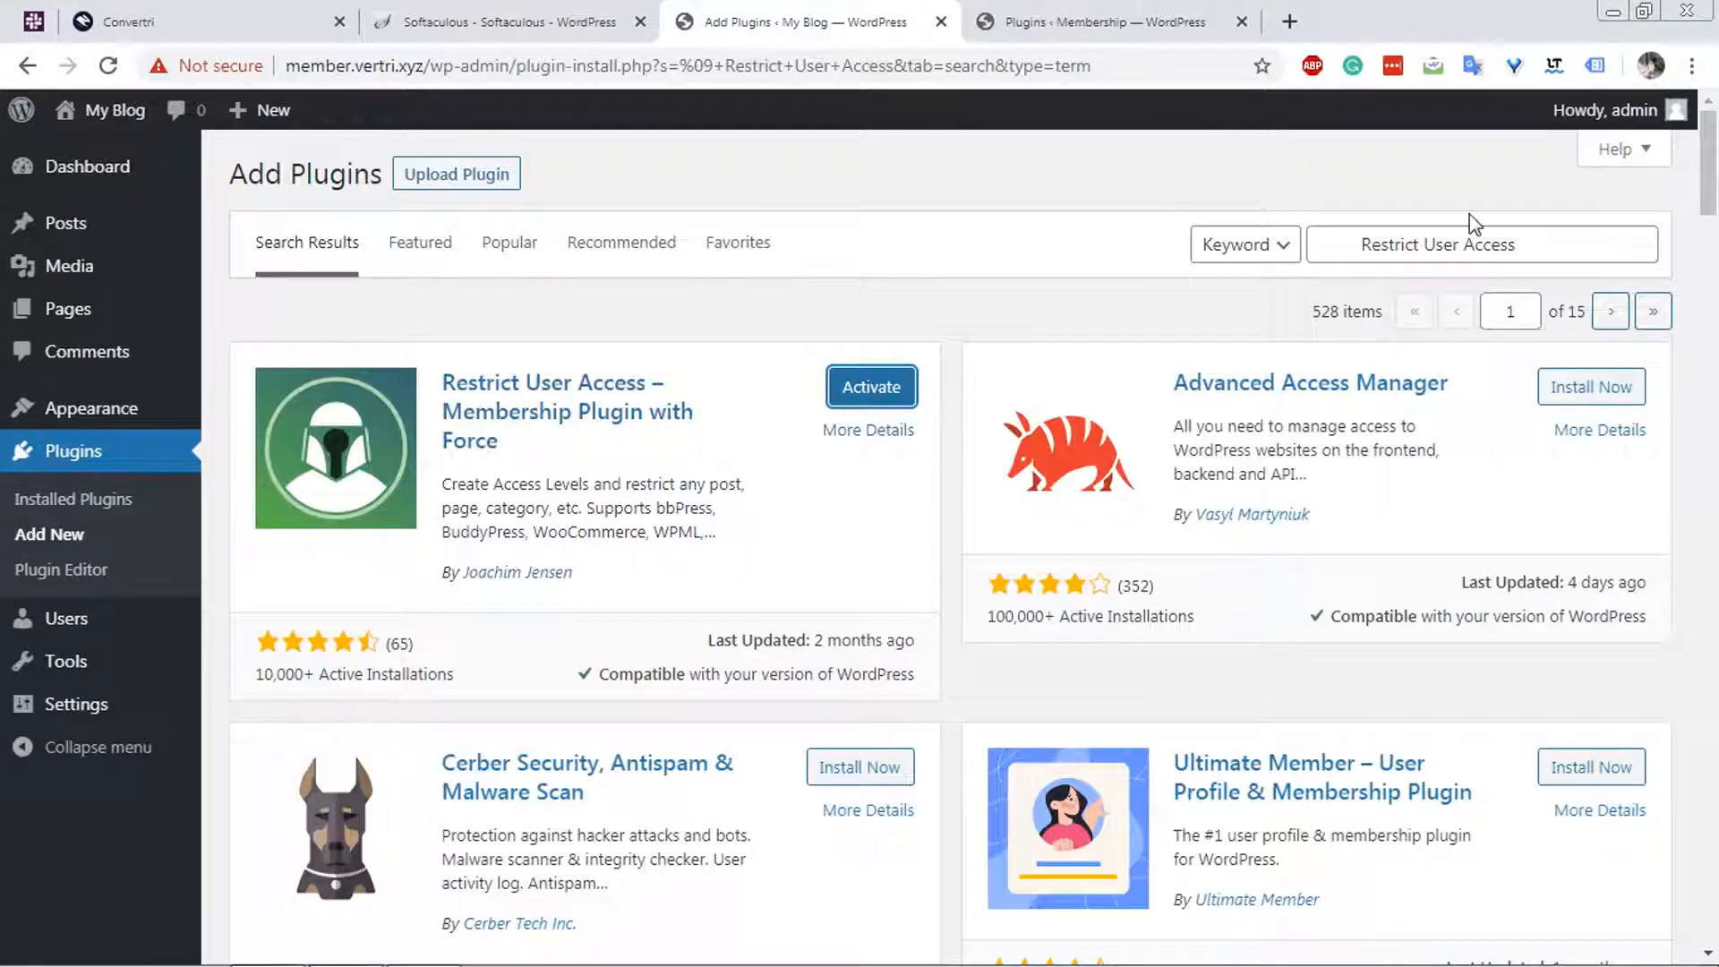
triple_click(1468, 244)
key("ctrl+v")
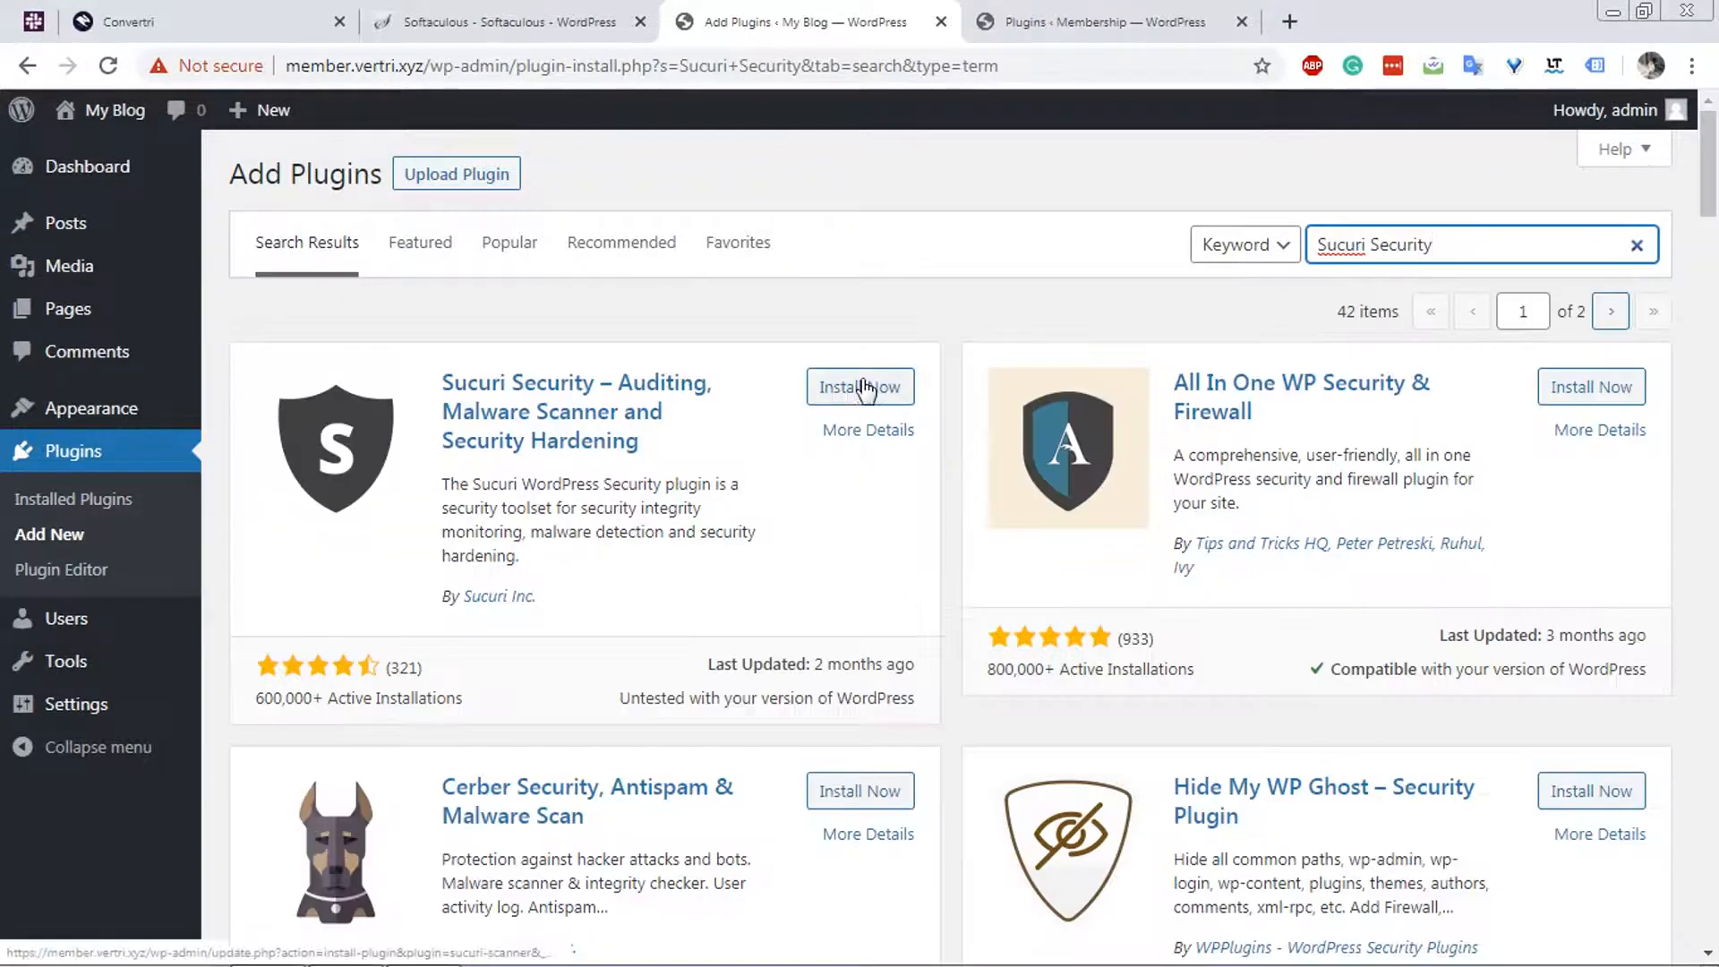
left_click(865, 386)
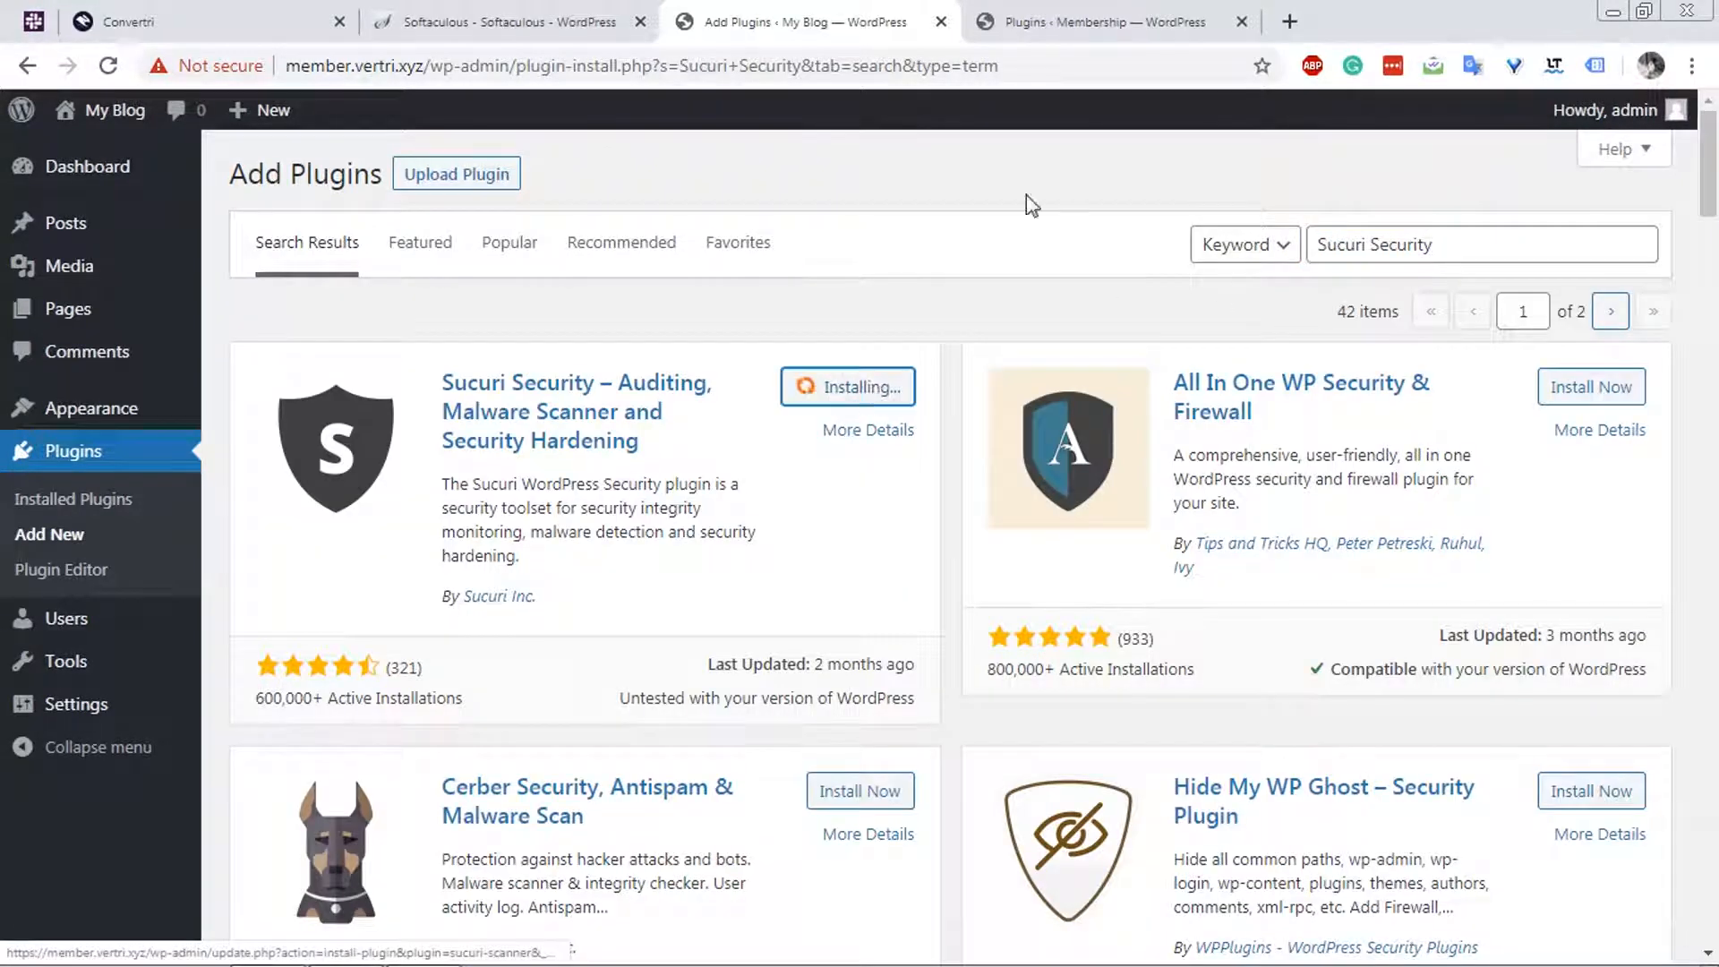
Copy the User Menus name from the existing site's plugins, search for it on the new site and install User Menus – Nav Menu Visibility.
left_click(1086, 22)
left_click_drag(417, 822, 320, 803)
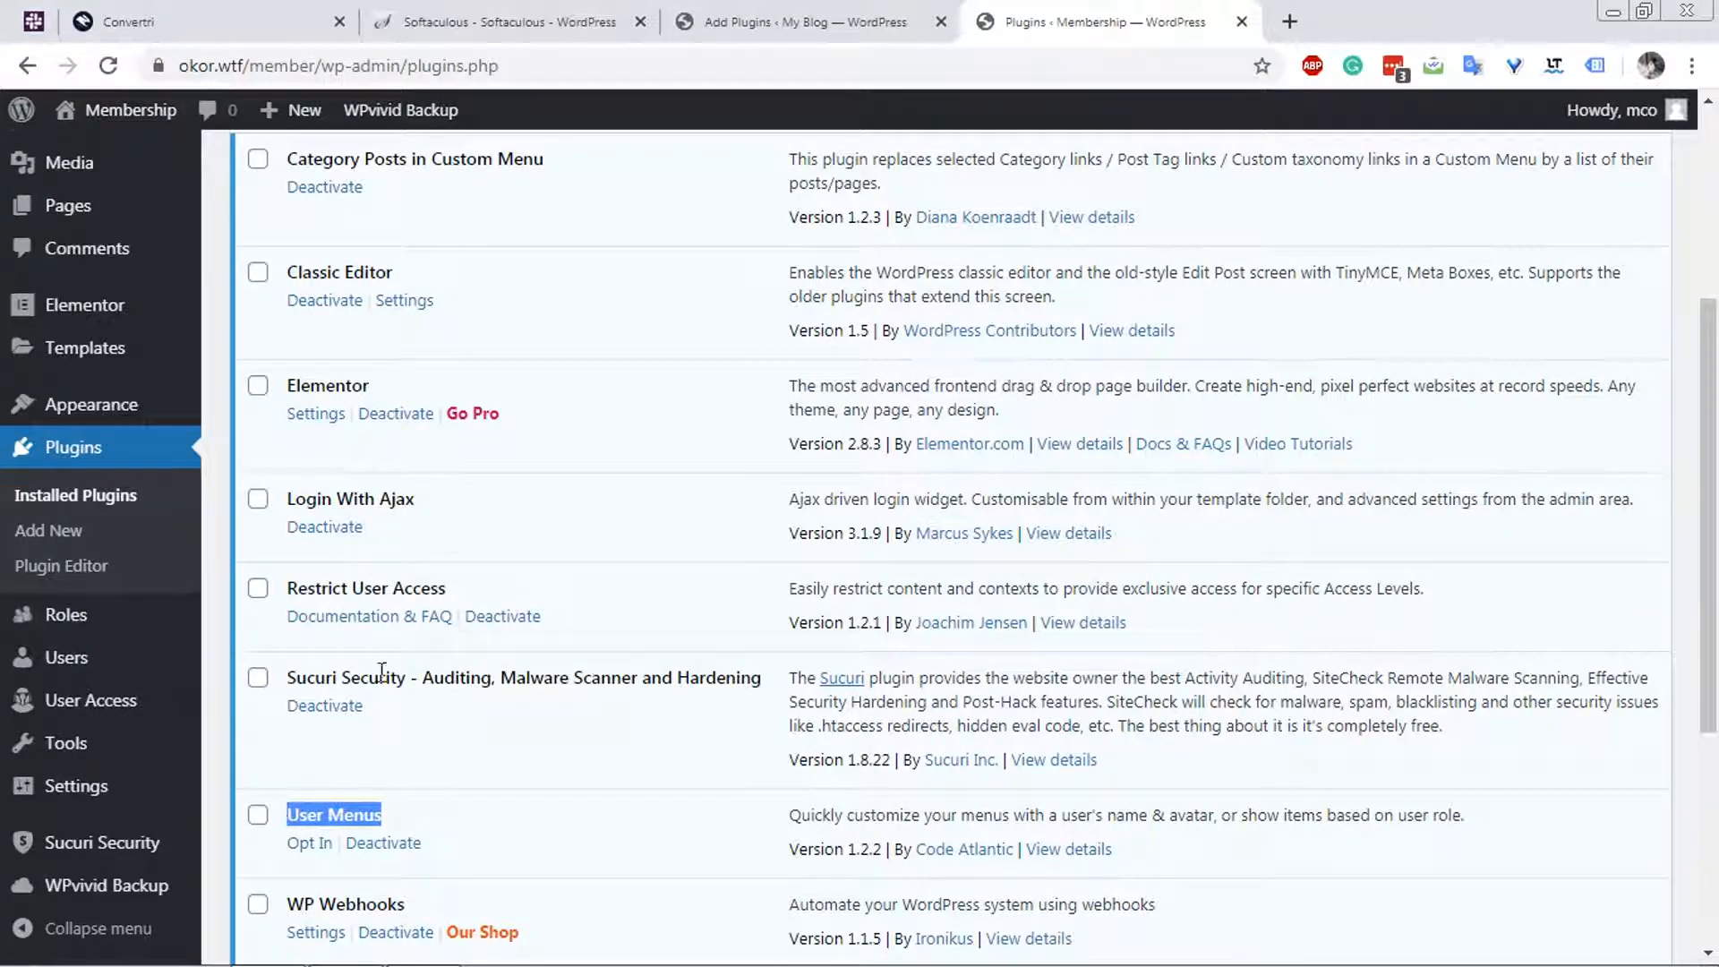
left_click(846, 31)
triple_click(1503, 236)
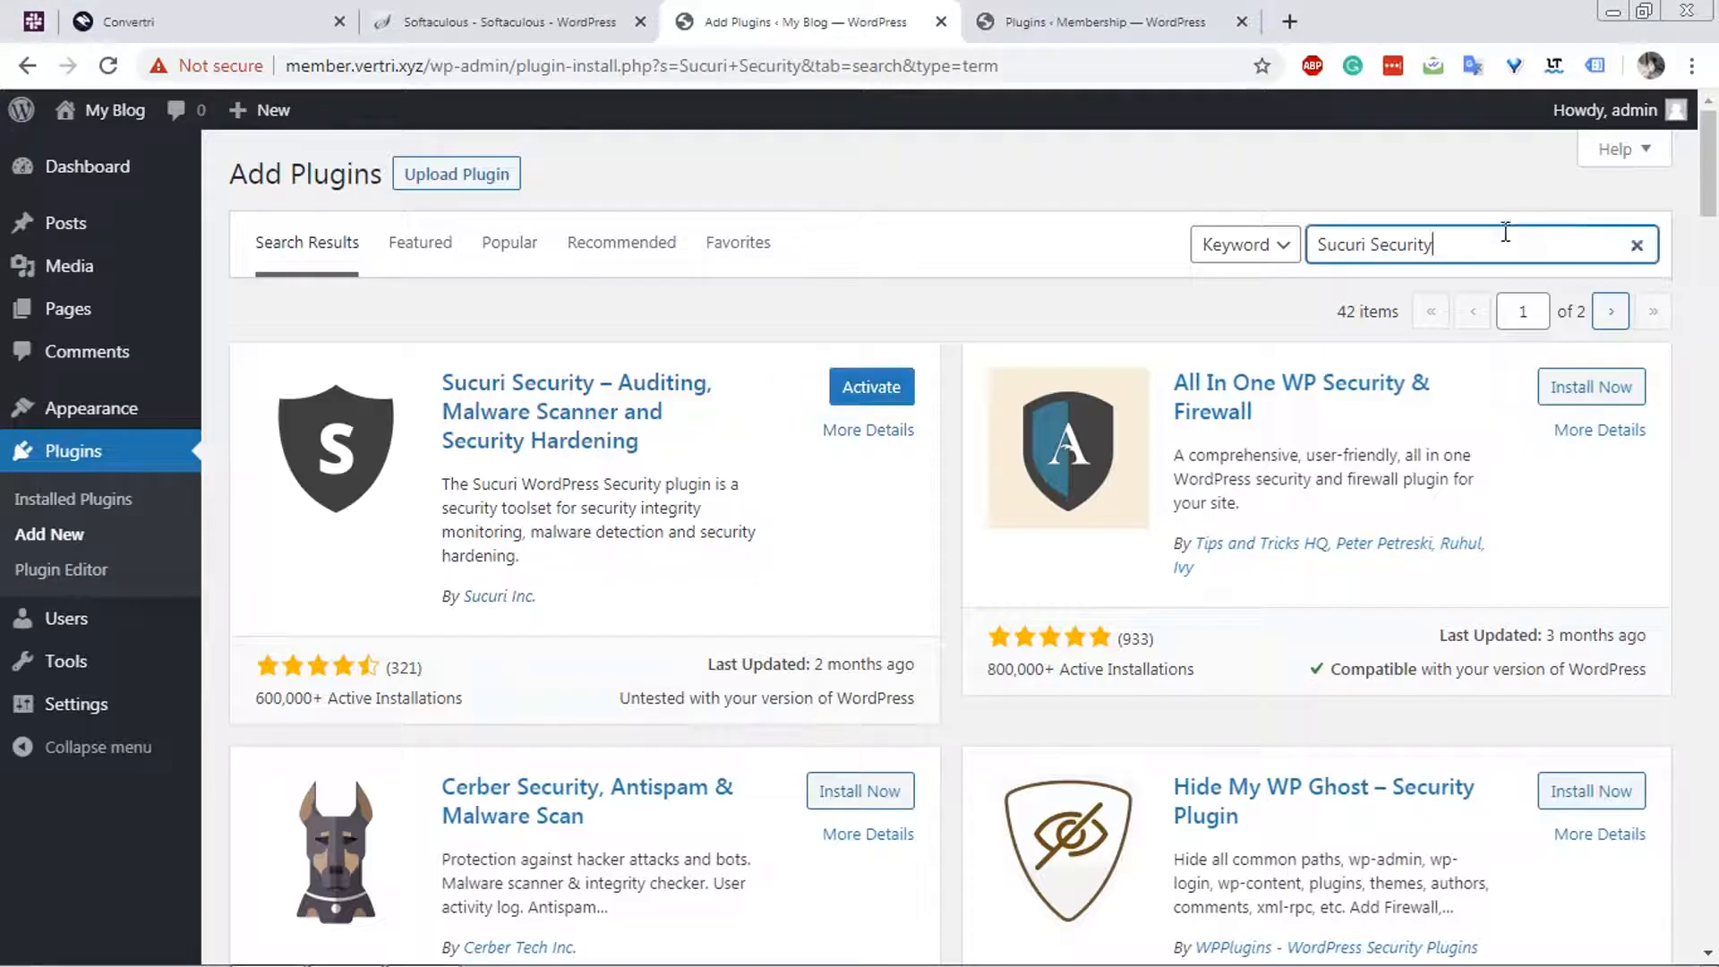
type("User Menus")
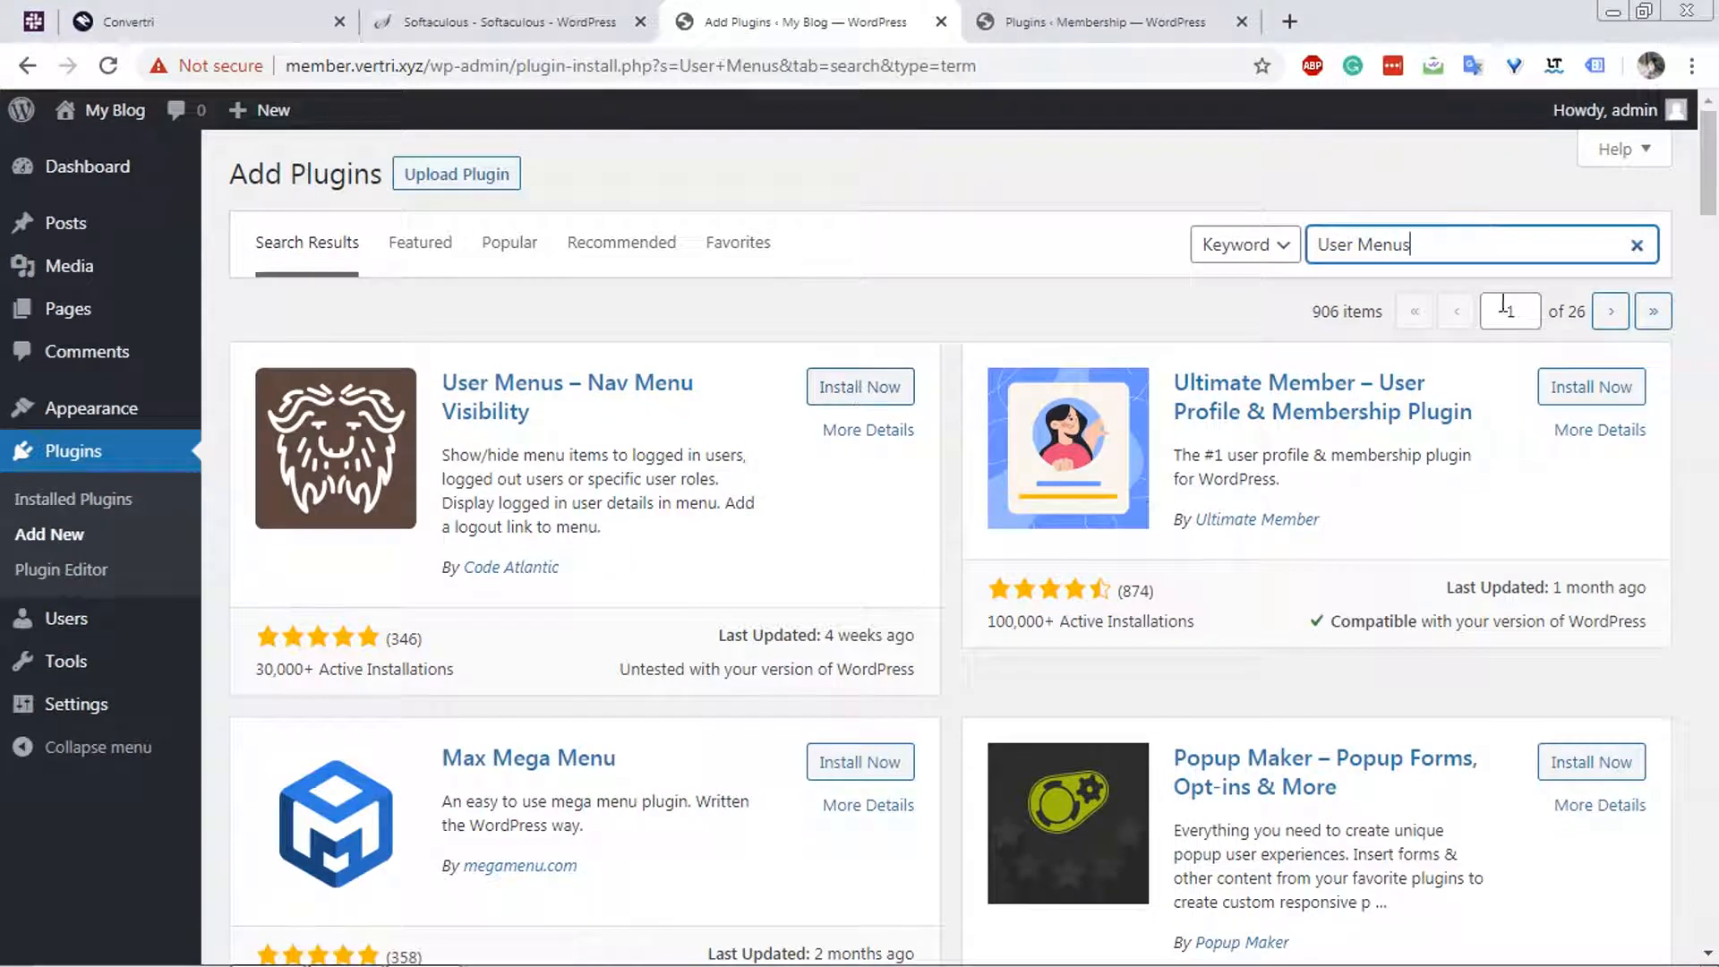
left_click(887, 392)
Copy the WP Webhooks name from the existing site's plugin list, search for it on the new site and install the Ironikus plugin.
left_click(1057, 19)
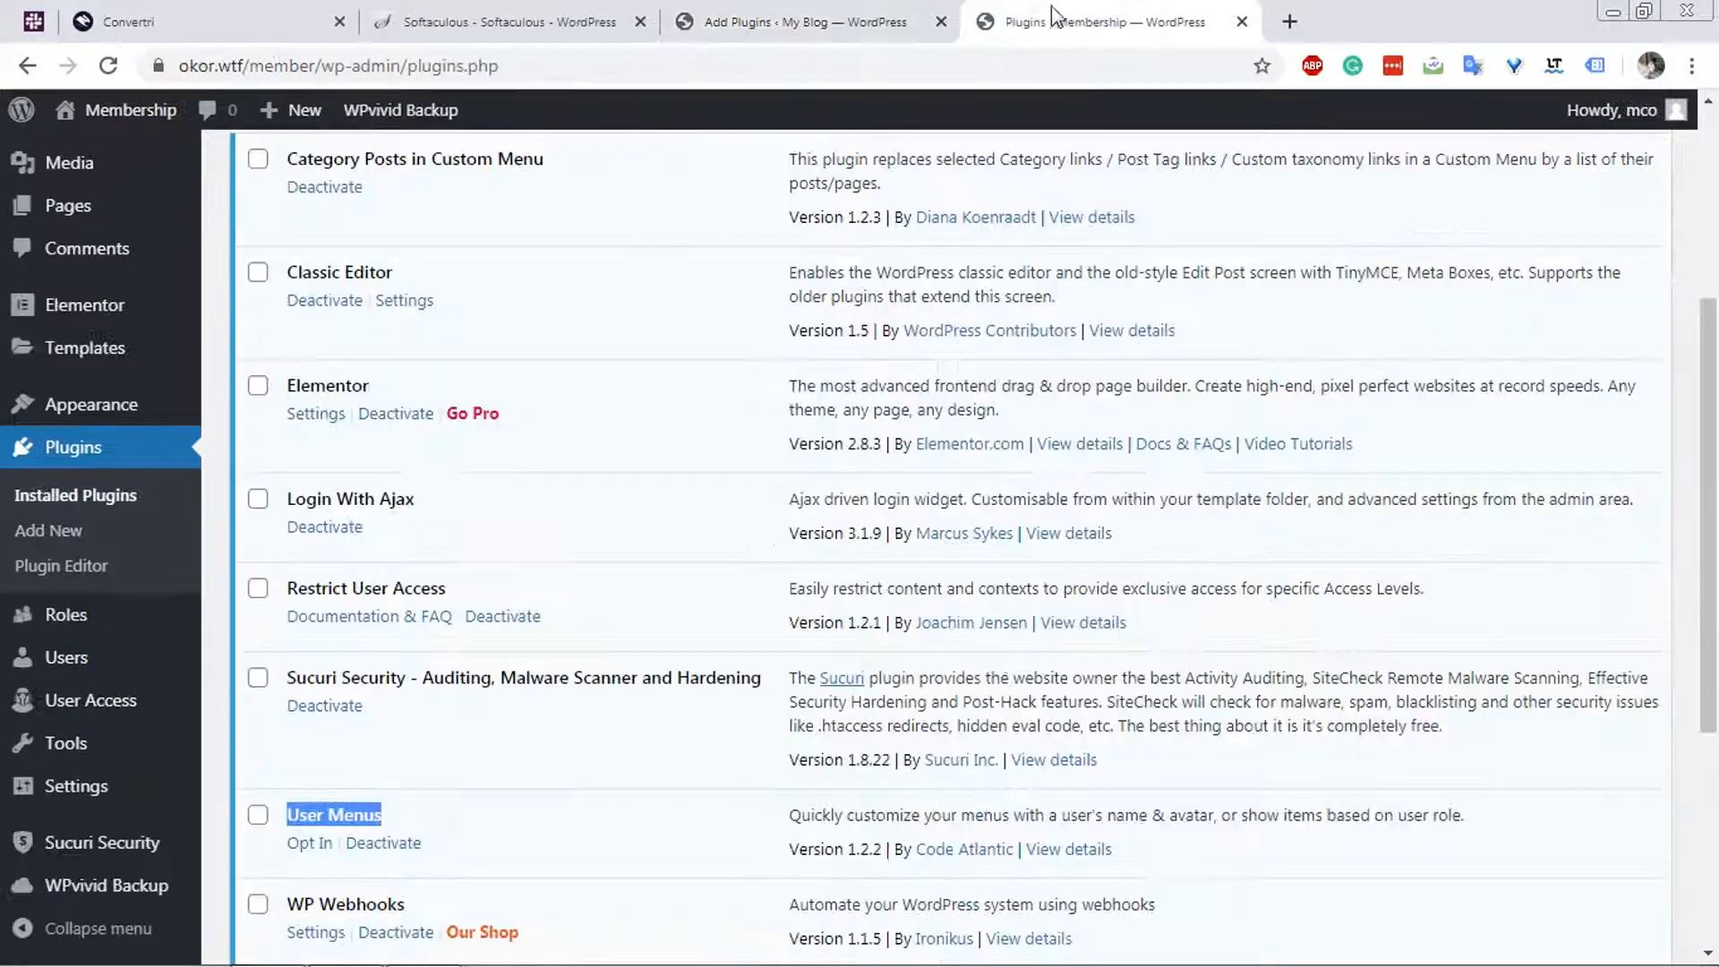
scroll(678, 493, "down", 3)
left_click_drag(421, 652, 259, 662)
key("ctrl+c")
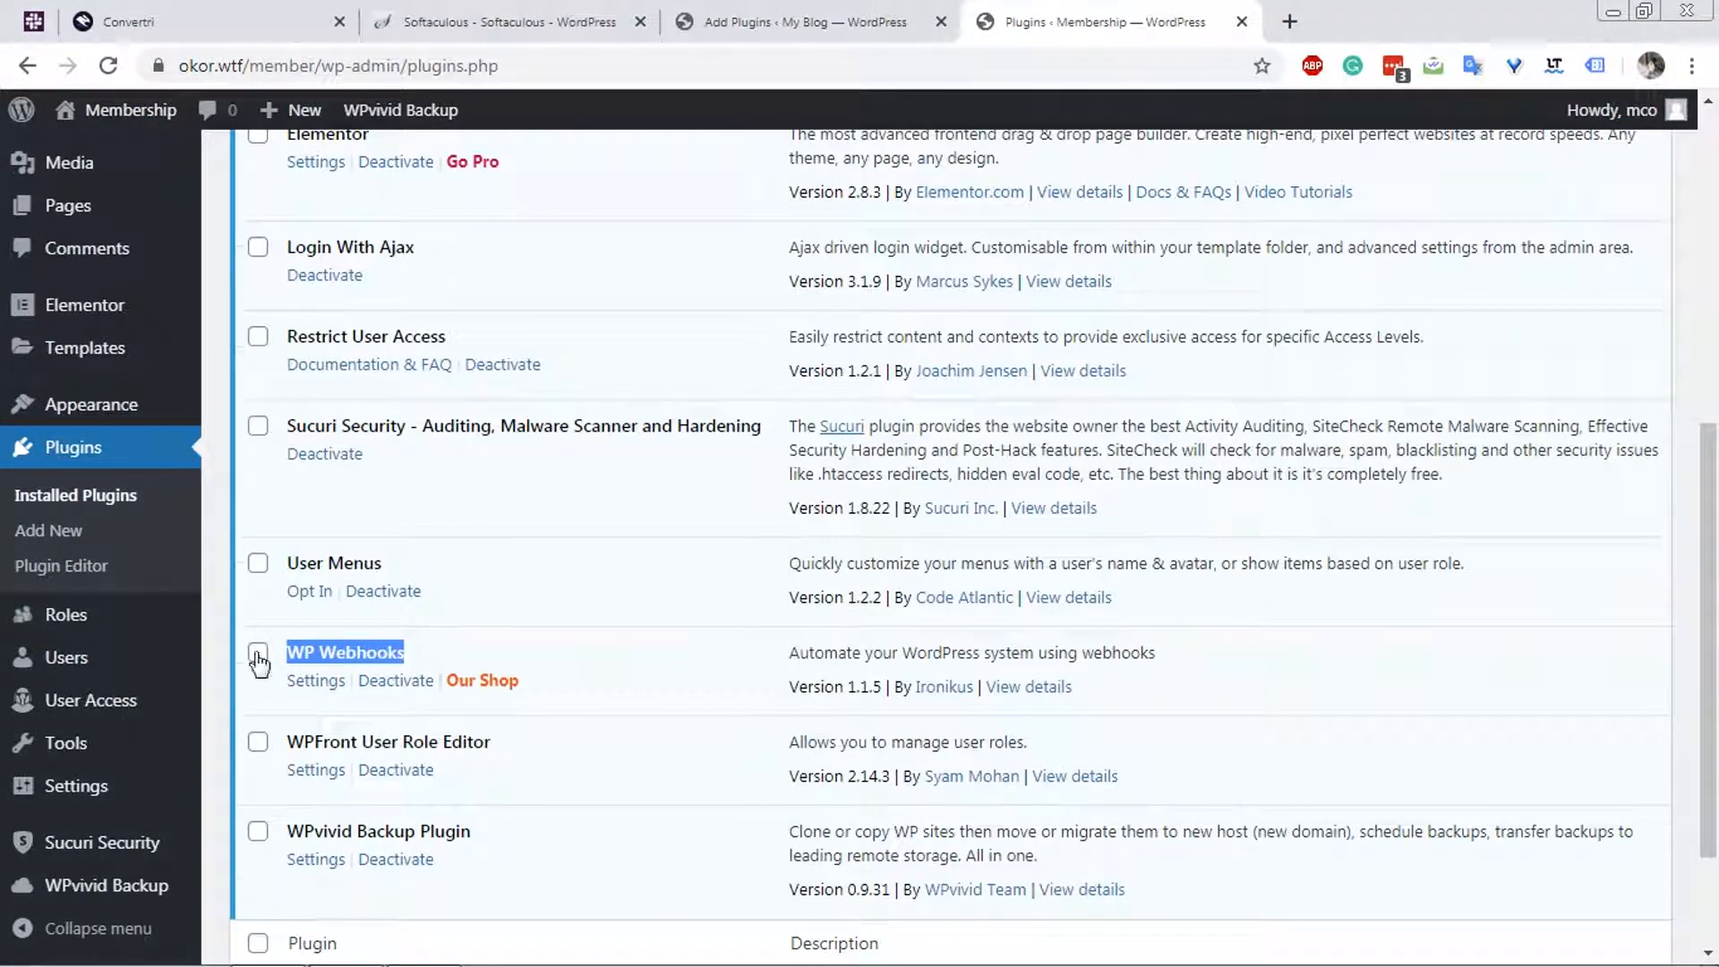
left_click(857, 12)
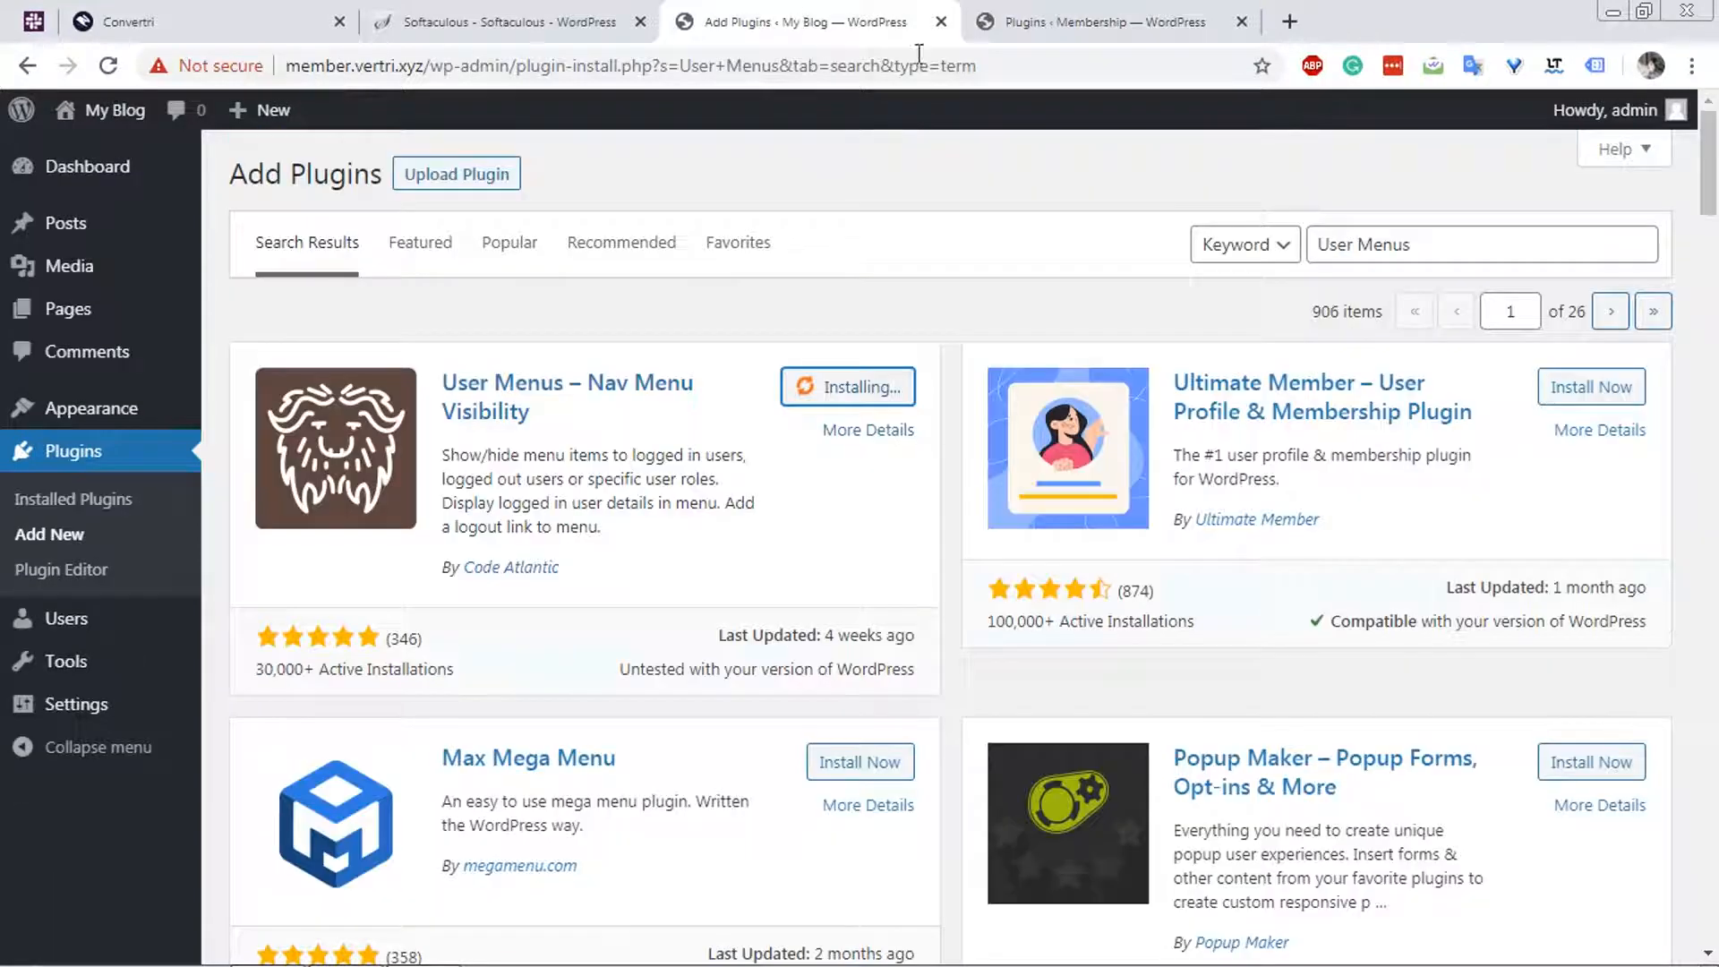
triple_click(1411, 243)
key("ctrl+v")
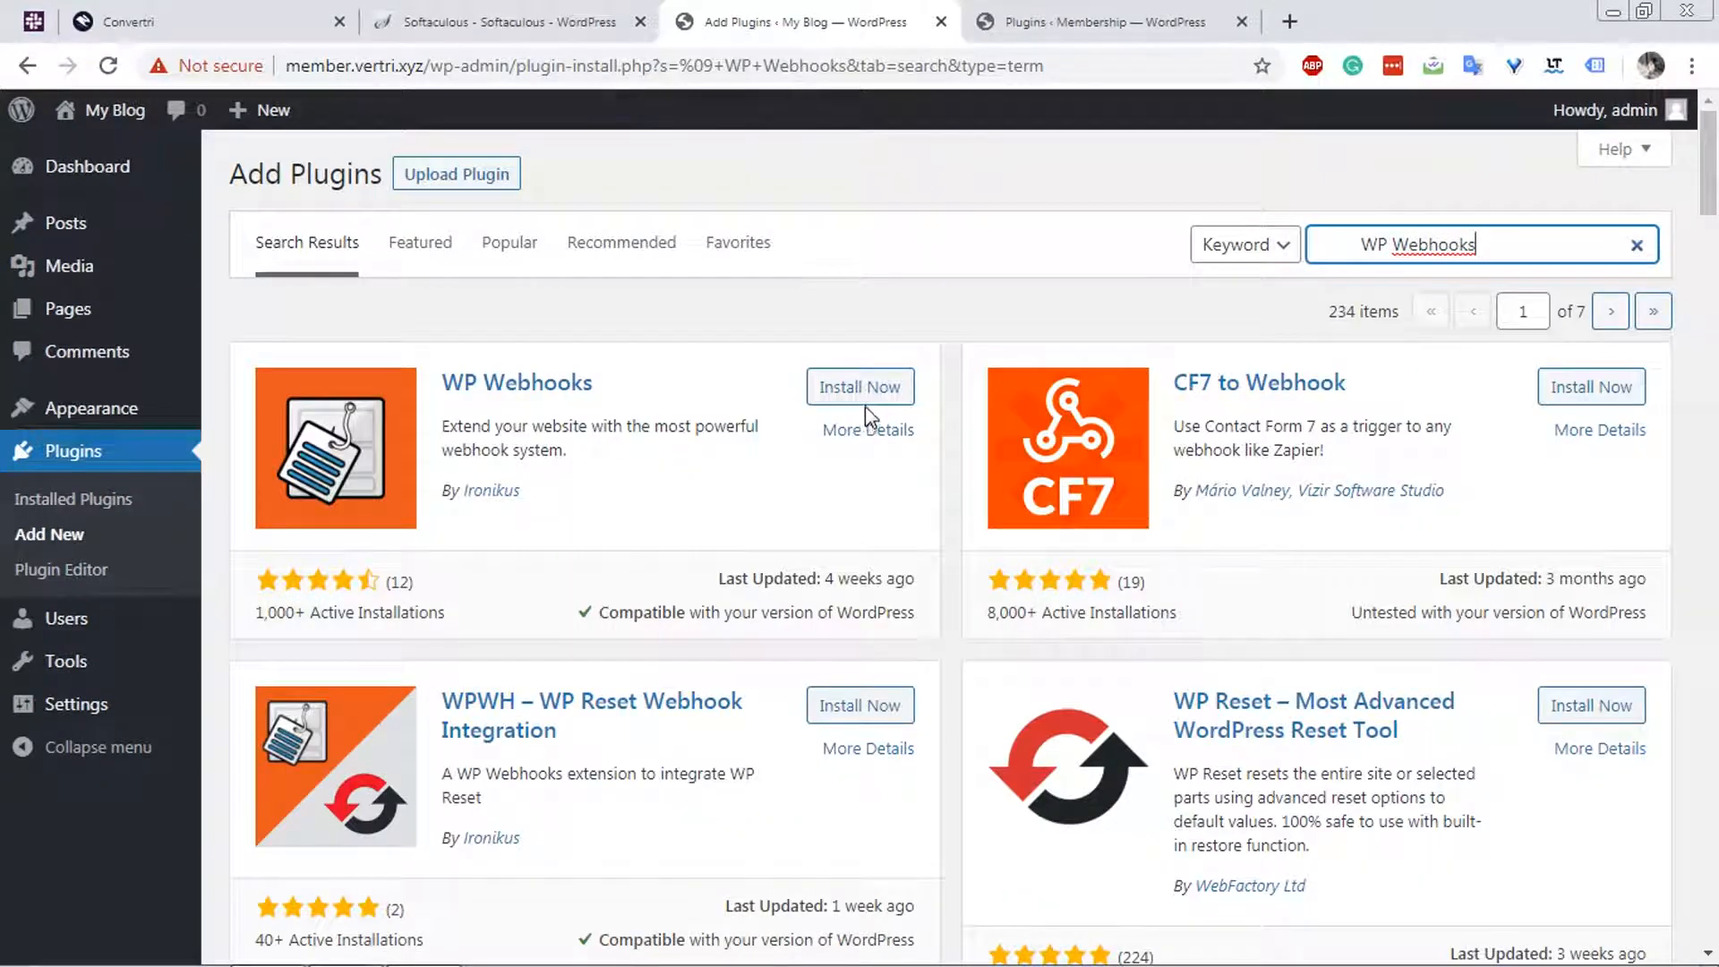
left_click(891, 390)
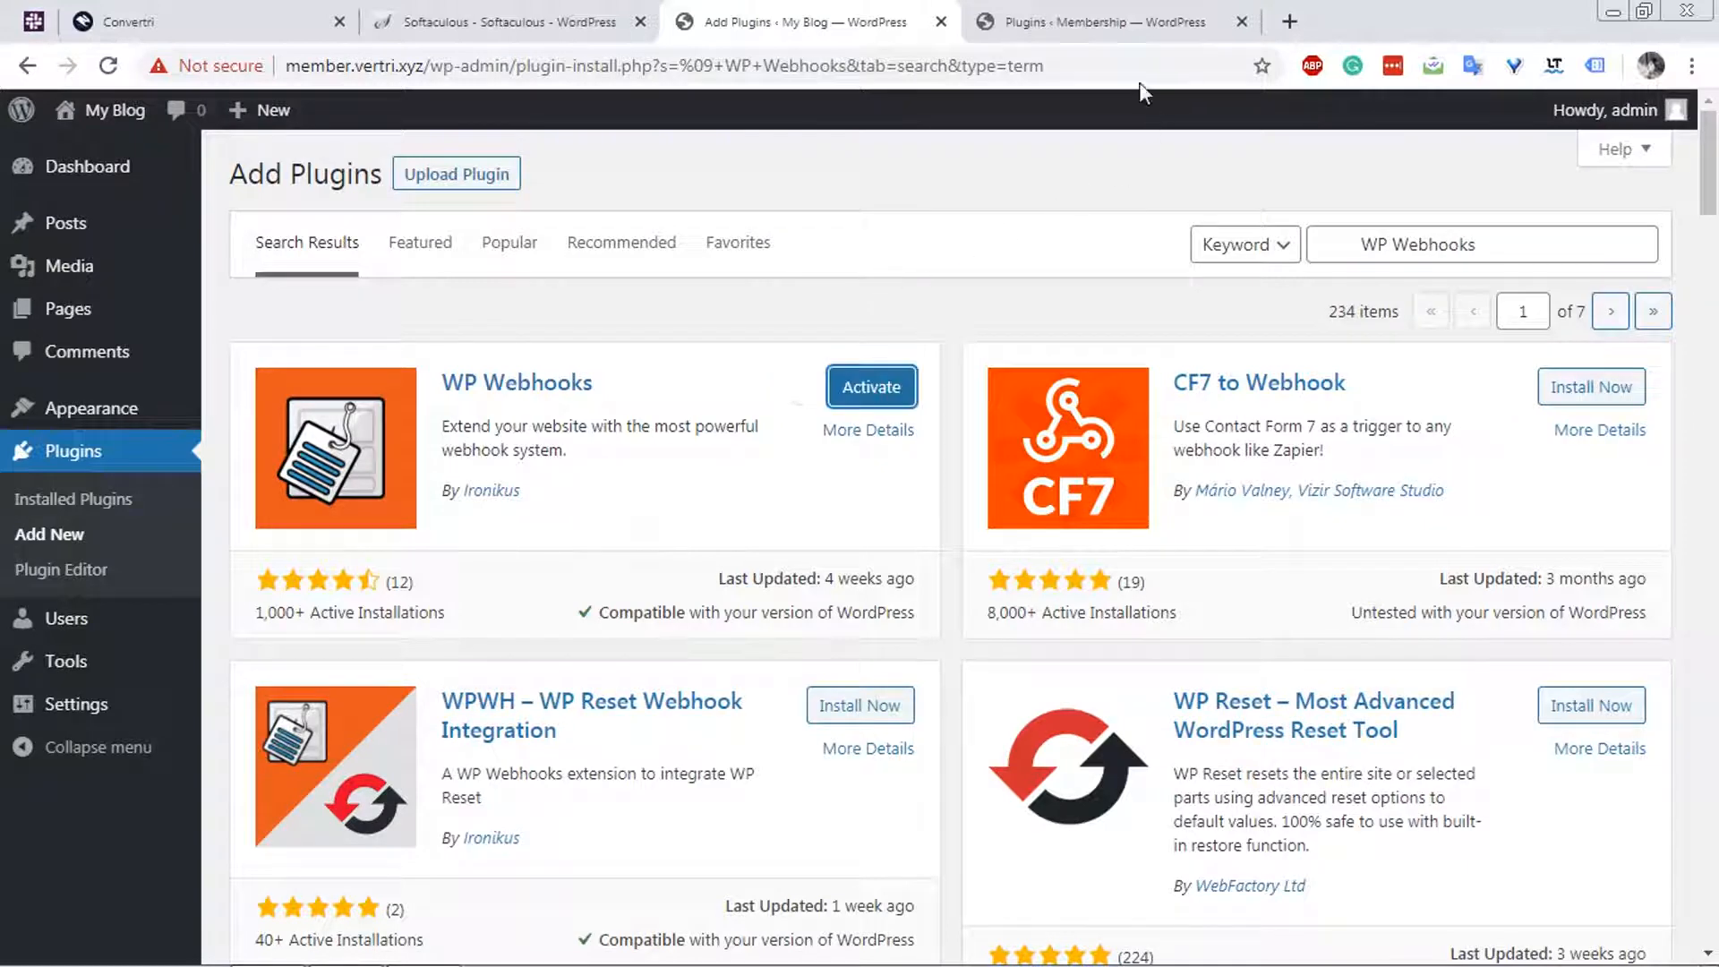
Copy the WPFront User Role Editor name from the existing site's plugin list, search for it on the new site and install it.
left_click(1099, 28)
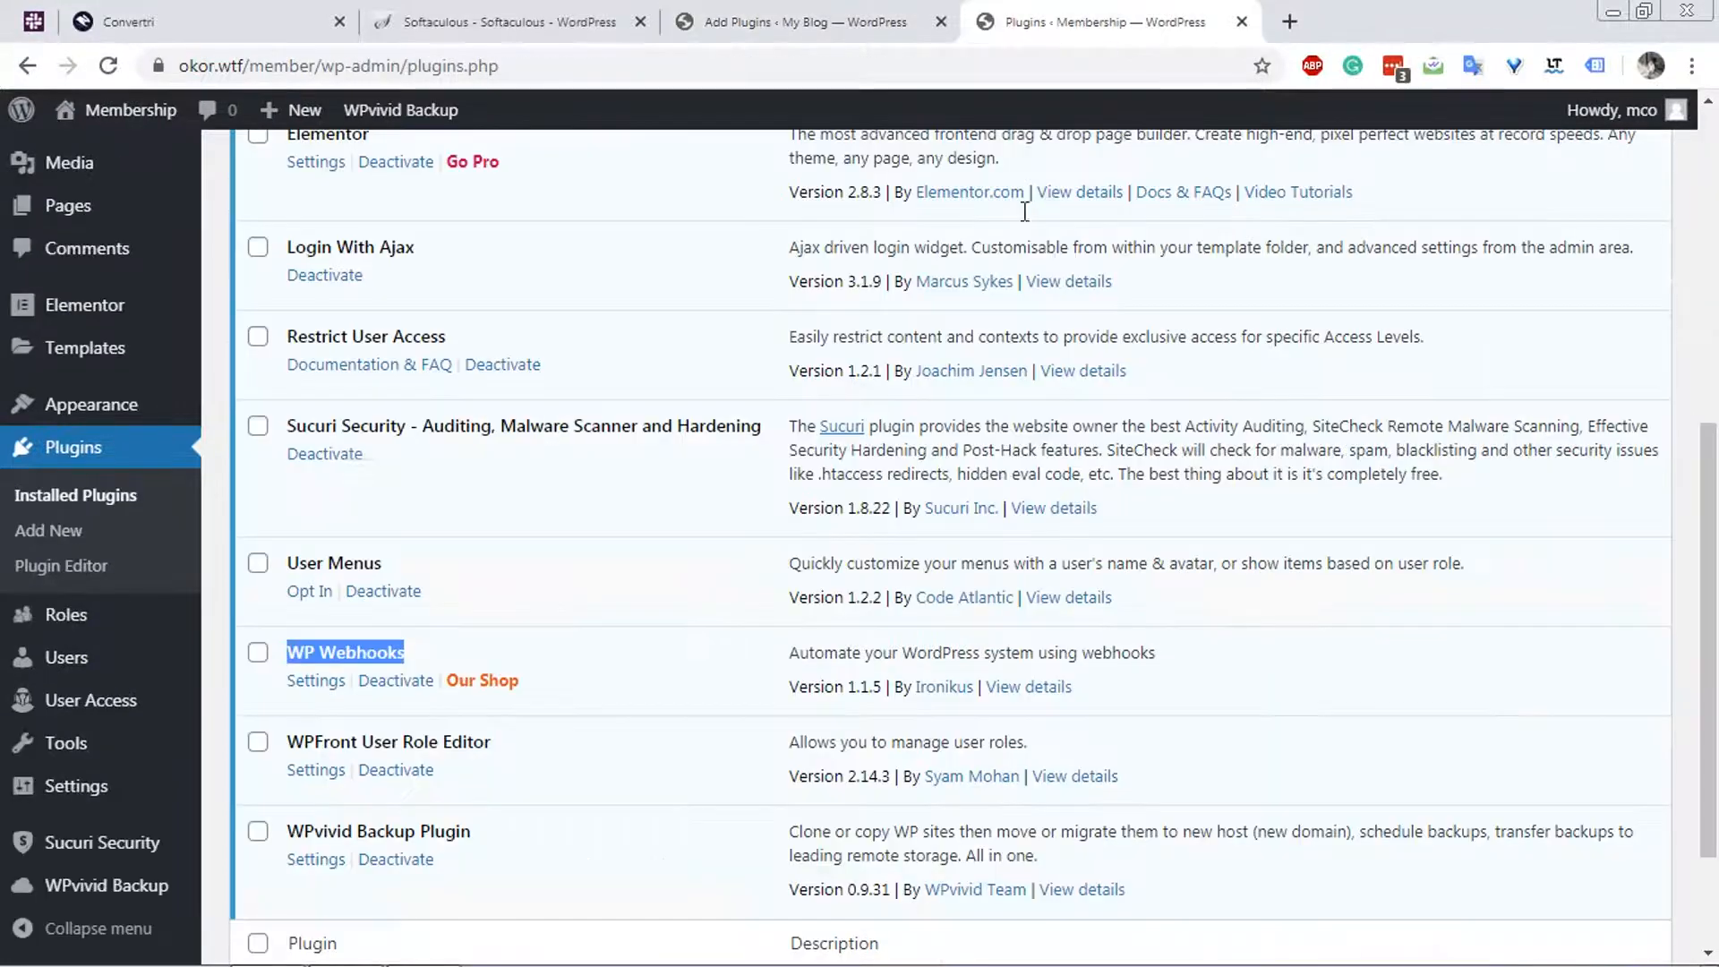
triple_click(436, 739)
key("ctrl+c")
left_click(814, 4)
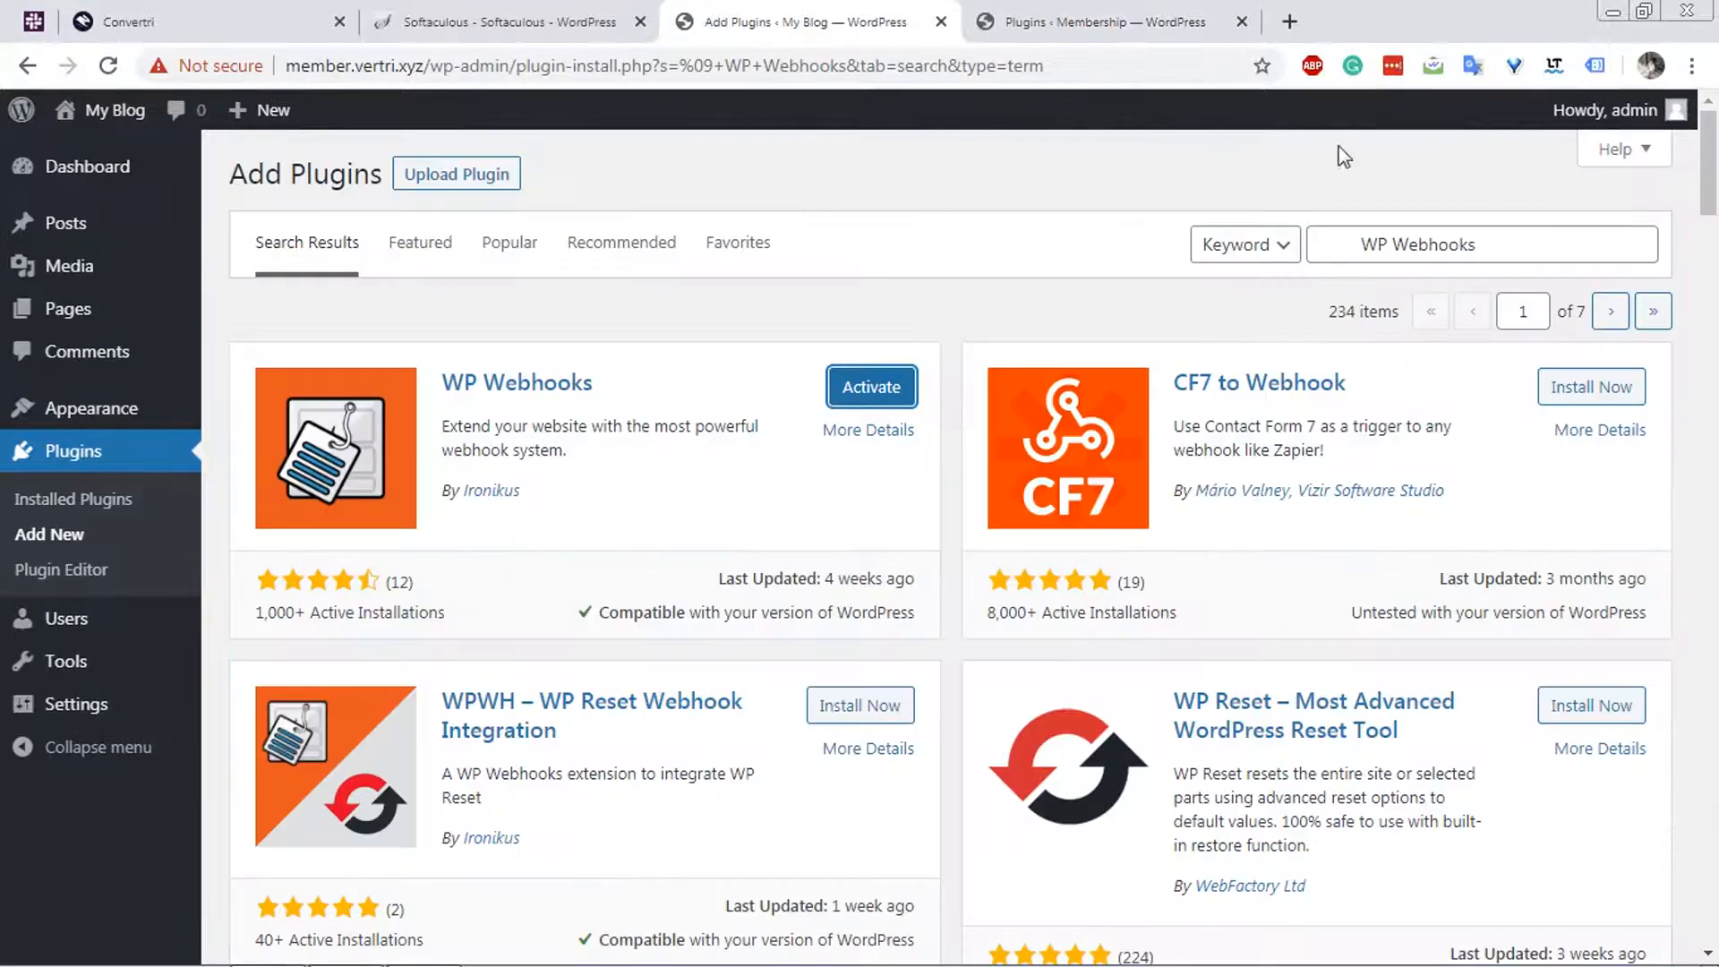
triple_click(1449, 243)
key("ctrl+v")
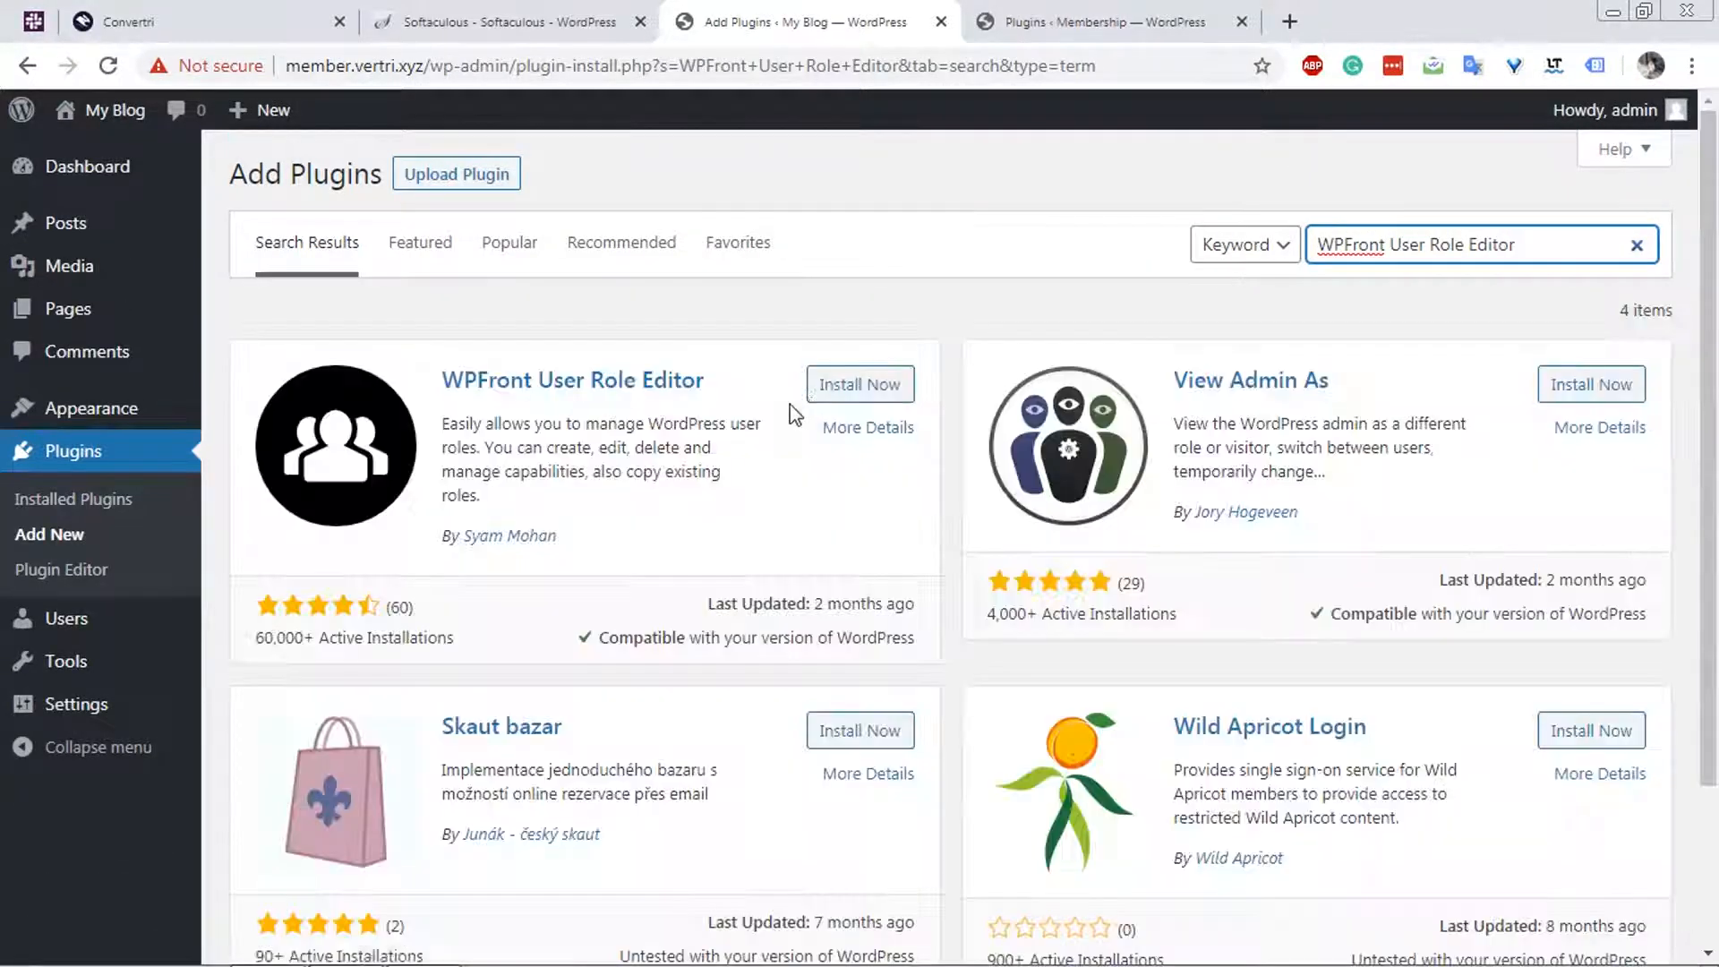
left_click(831, 387)
Copy the WPvivid Backup Plugin name from the existing site's list, search for it on the new site and install Migrate & Backup WordPress.
left_click(1119, 23)
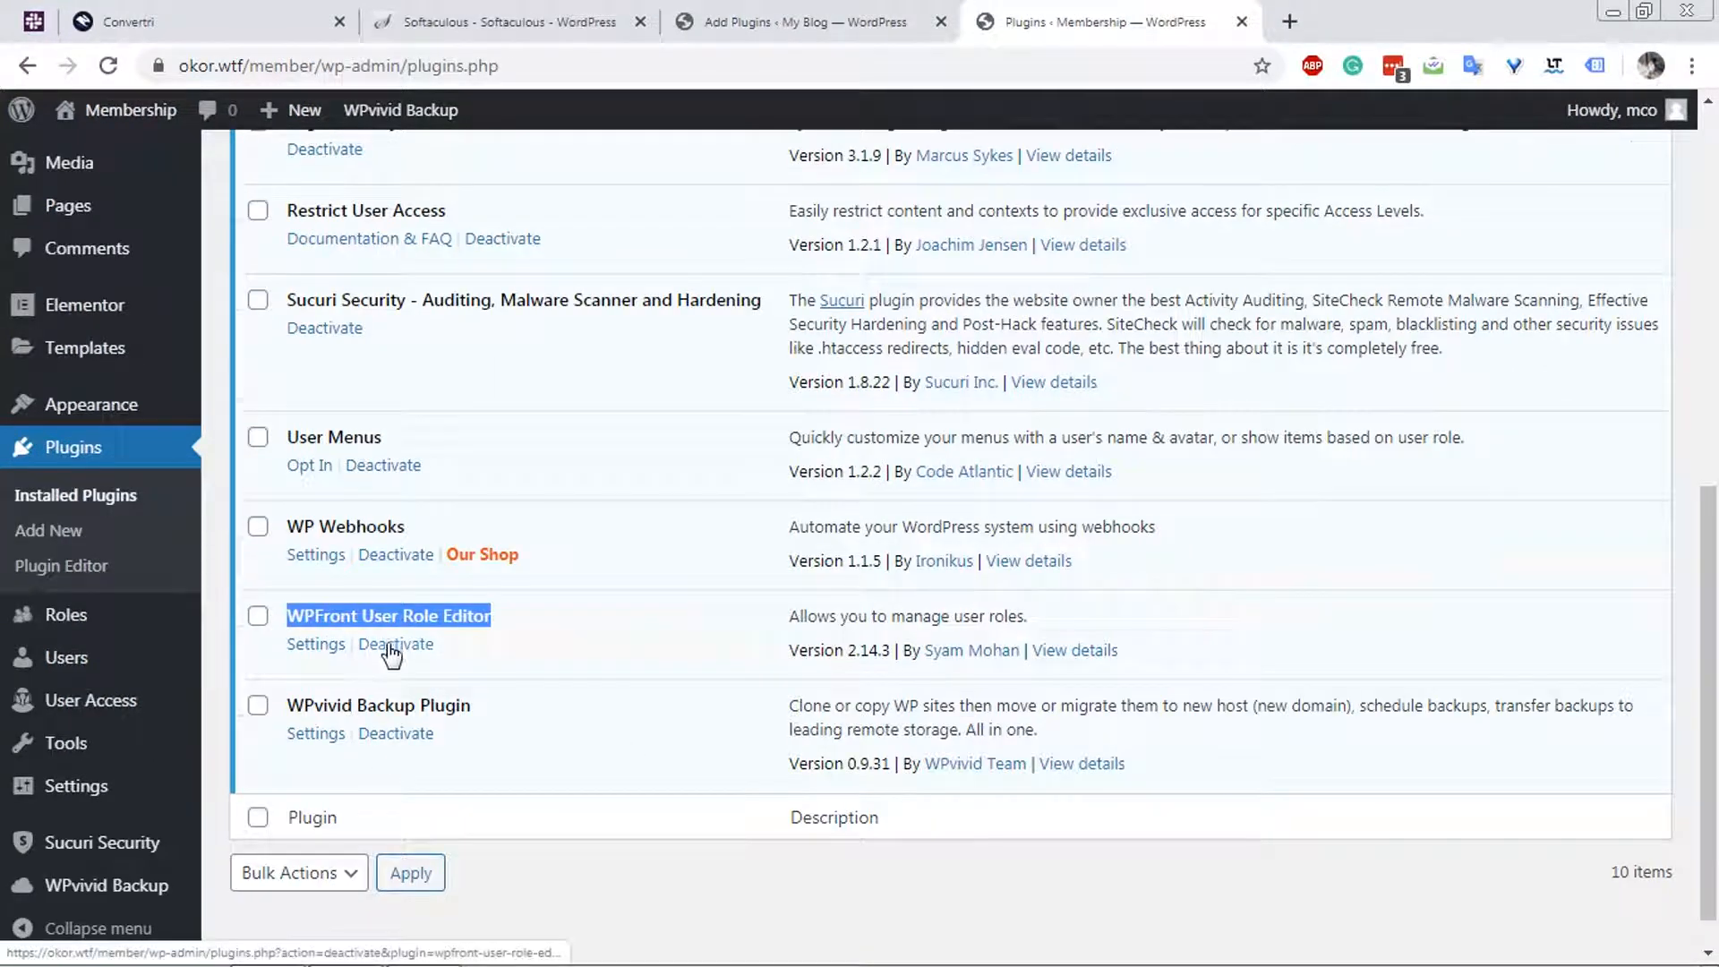
left_click(394, 705)
triple_click(395, 705)
key("ctrl+c")
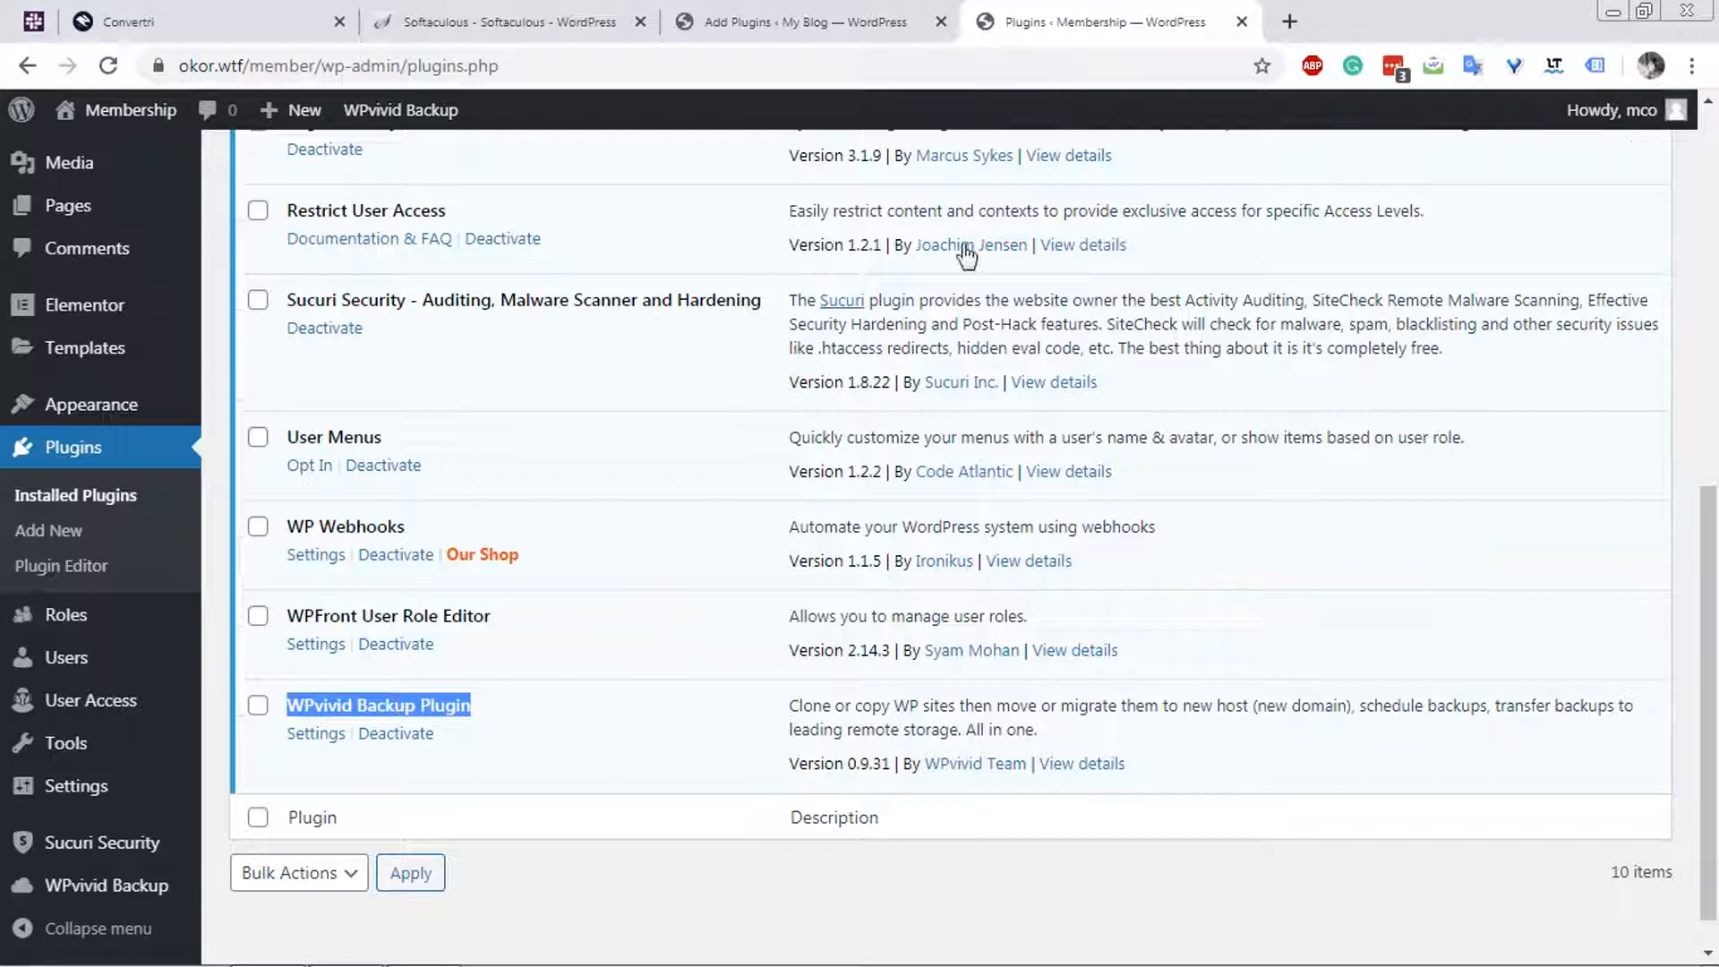
left_click(833, 18)
triple_click(1439, 240)
key("ctrl+v")
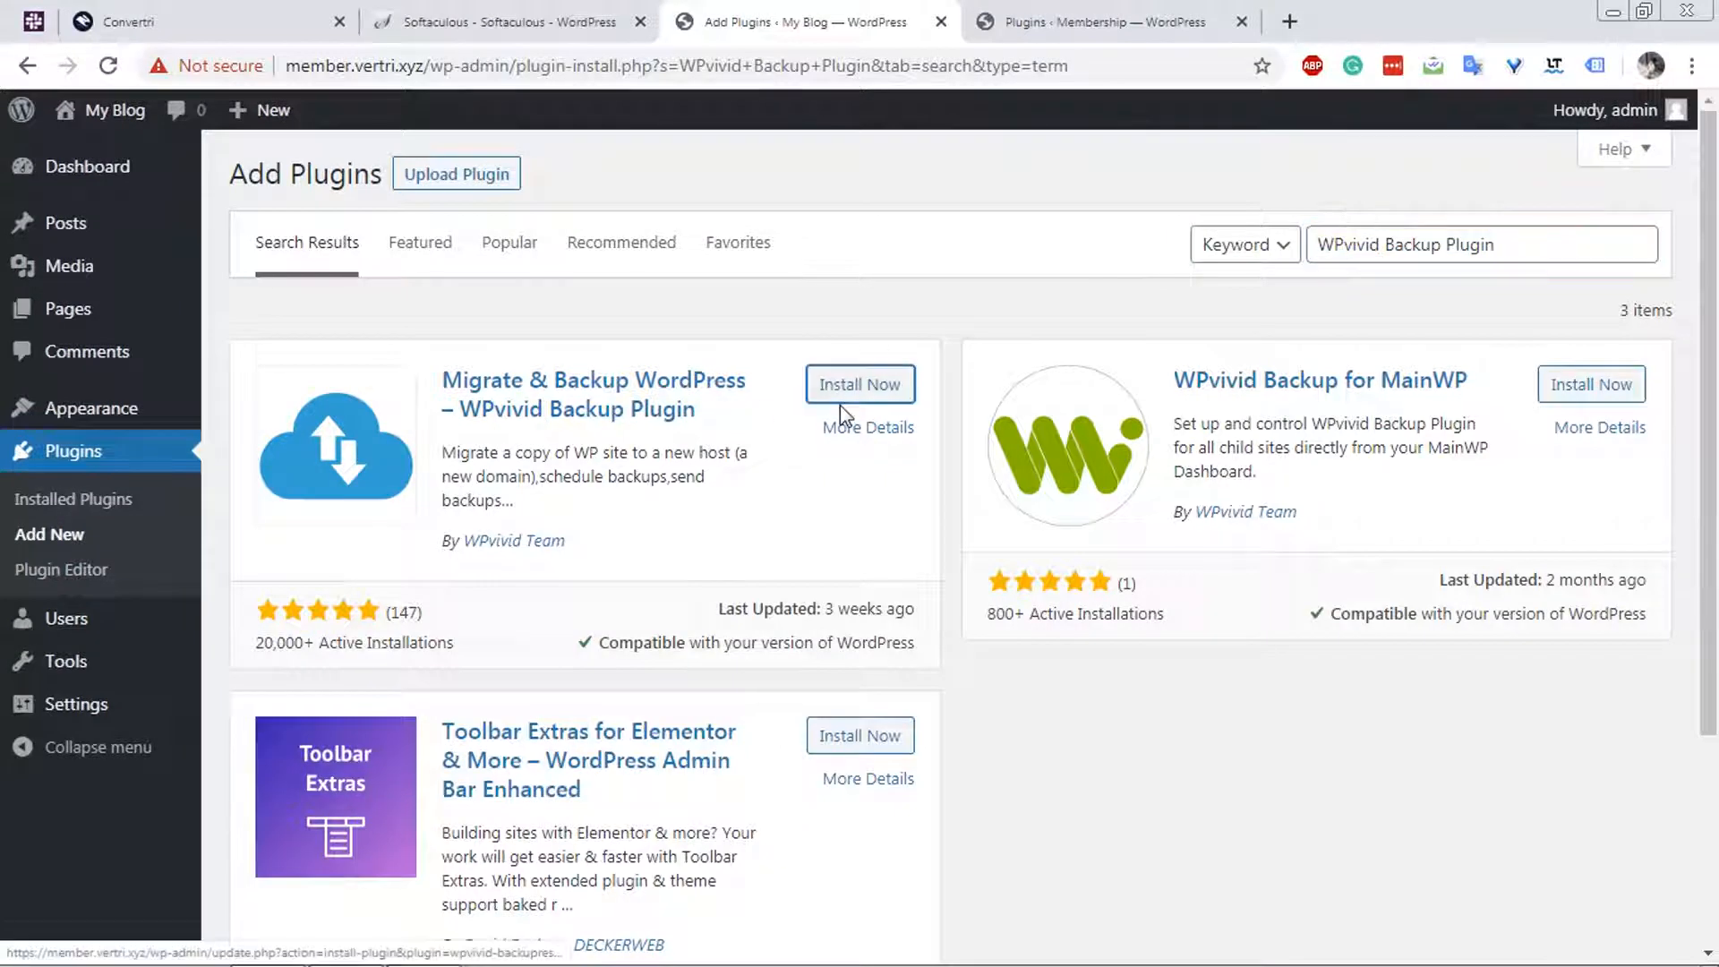
left_click(841, 401)
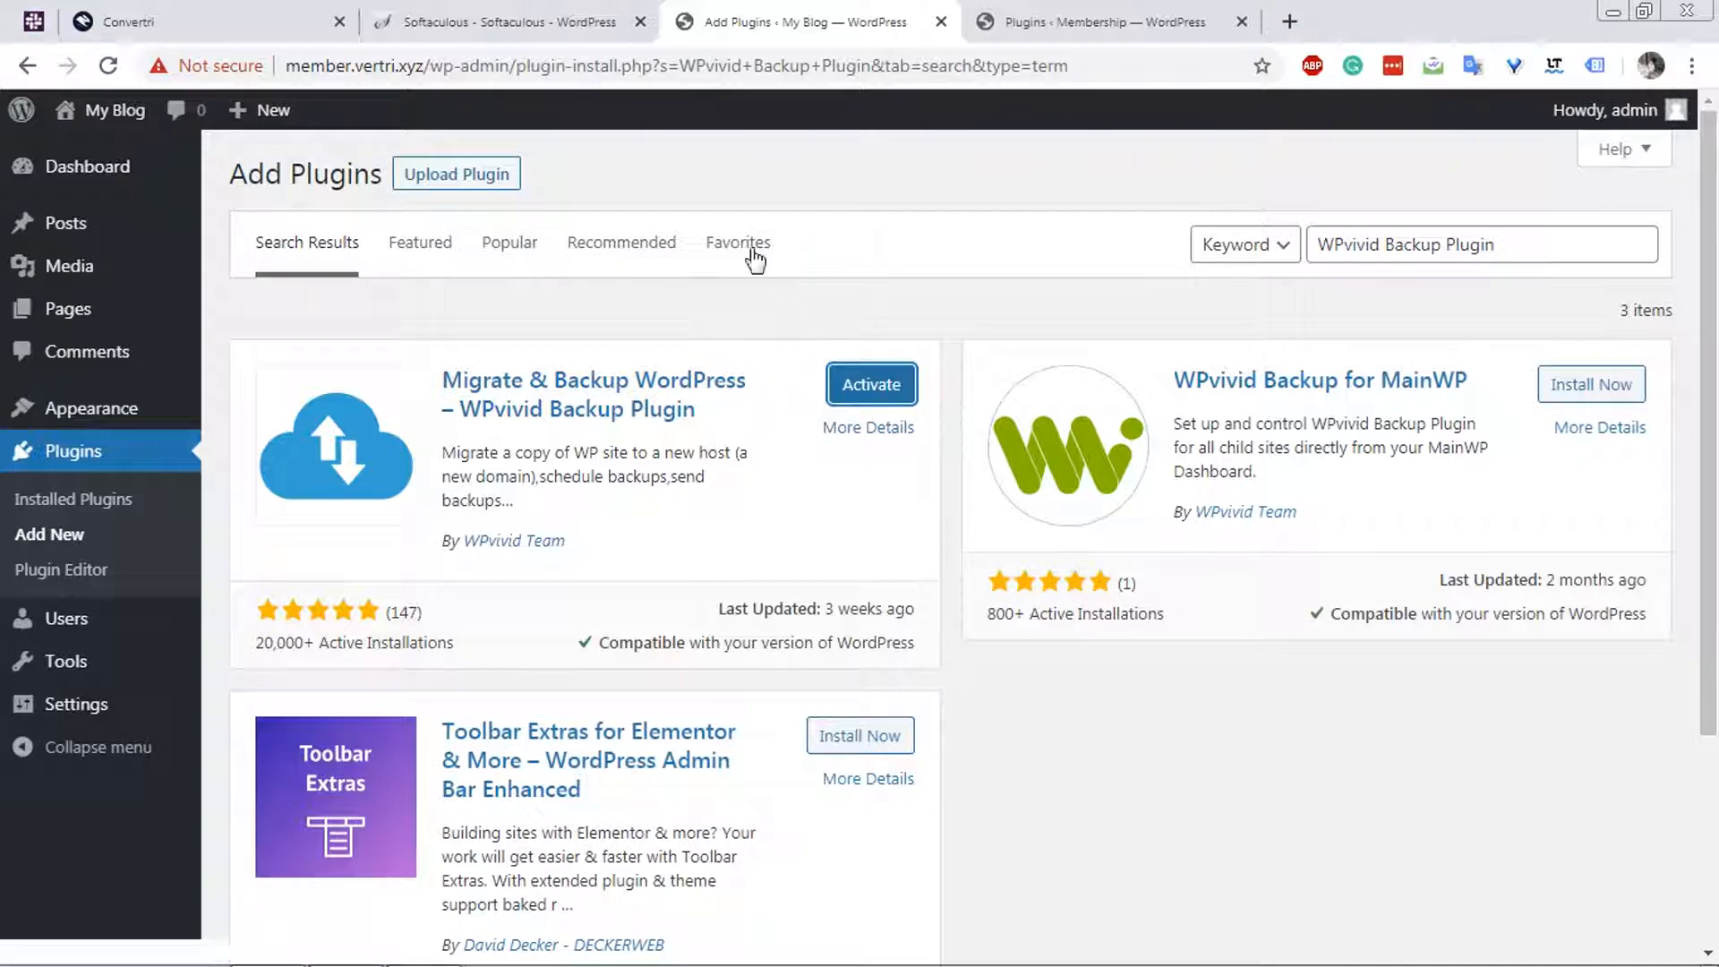
Select all installed plugins on the new site, activate them in bulk and return to the plugin list.
left_click(39, 501)
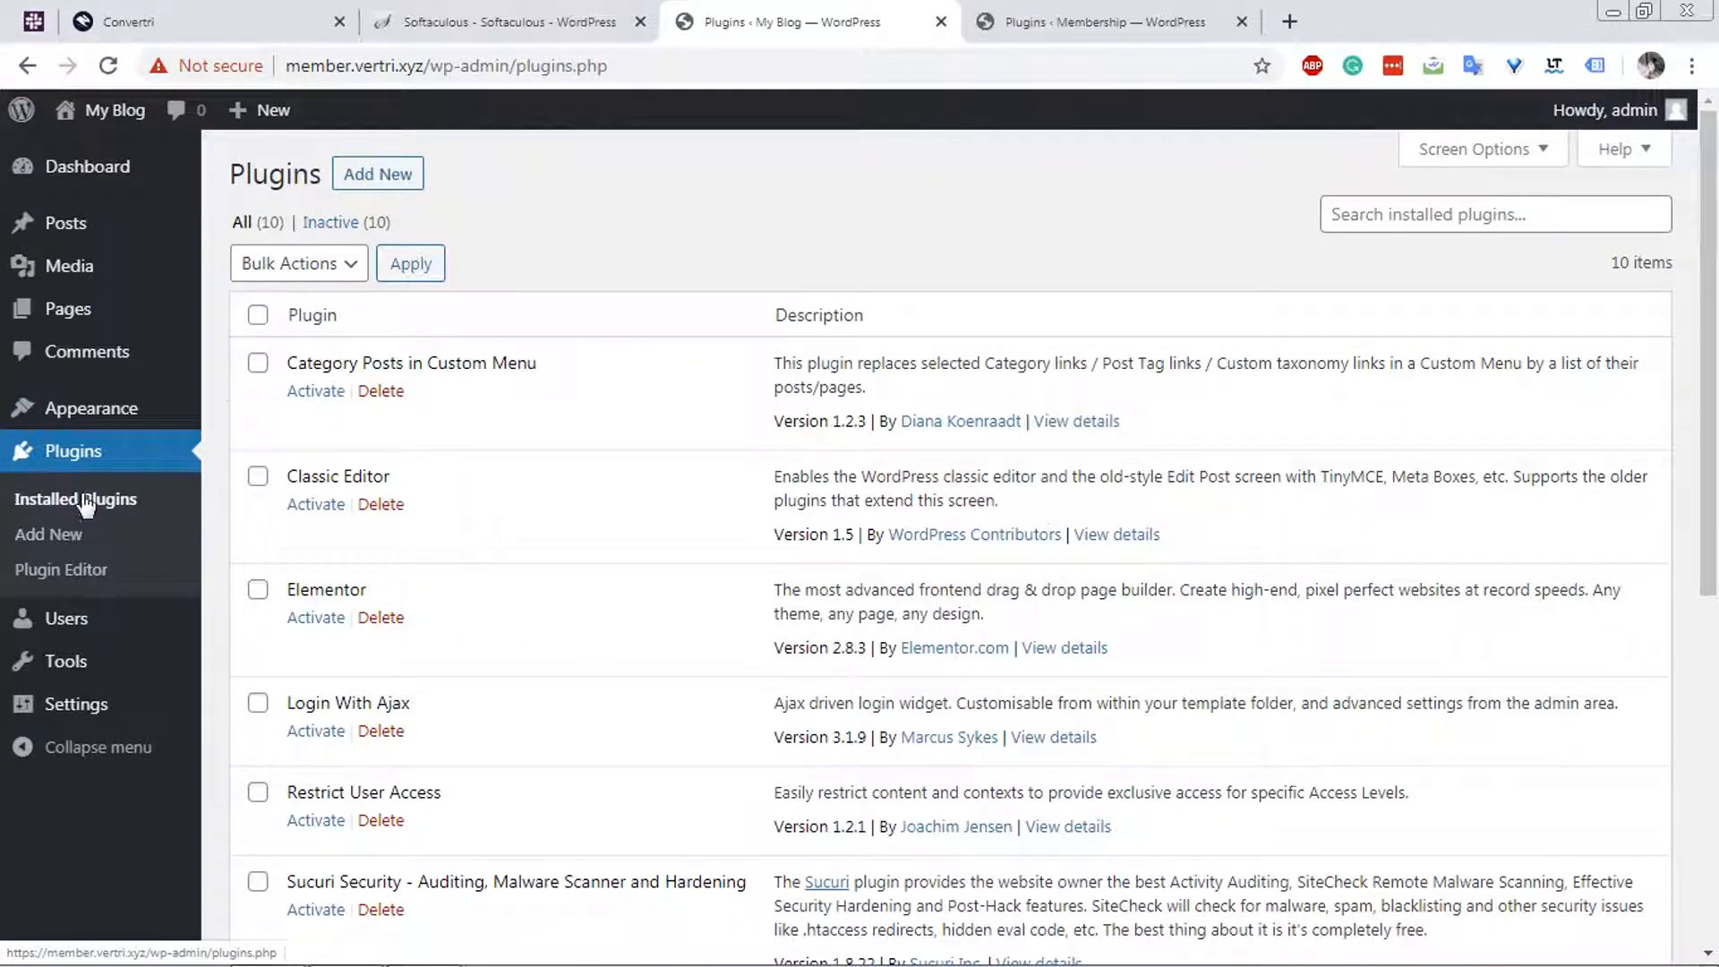
left_click(257, 315)
left_click(298, 263)
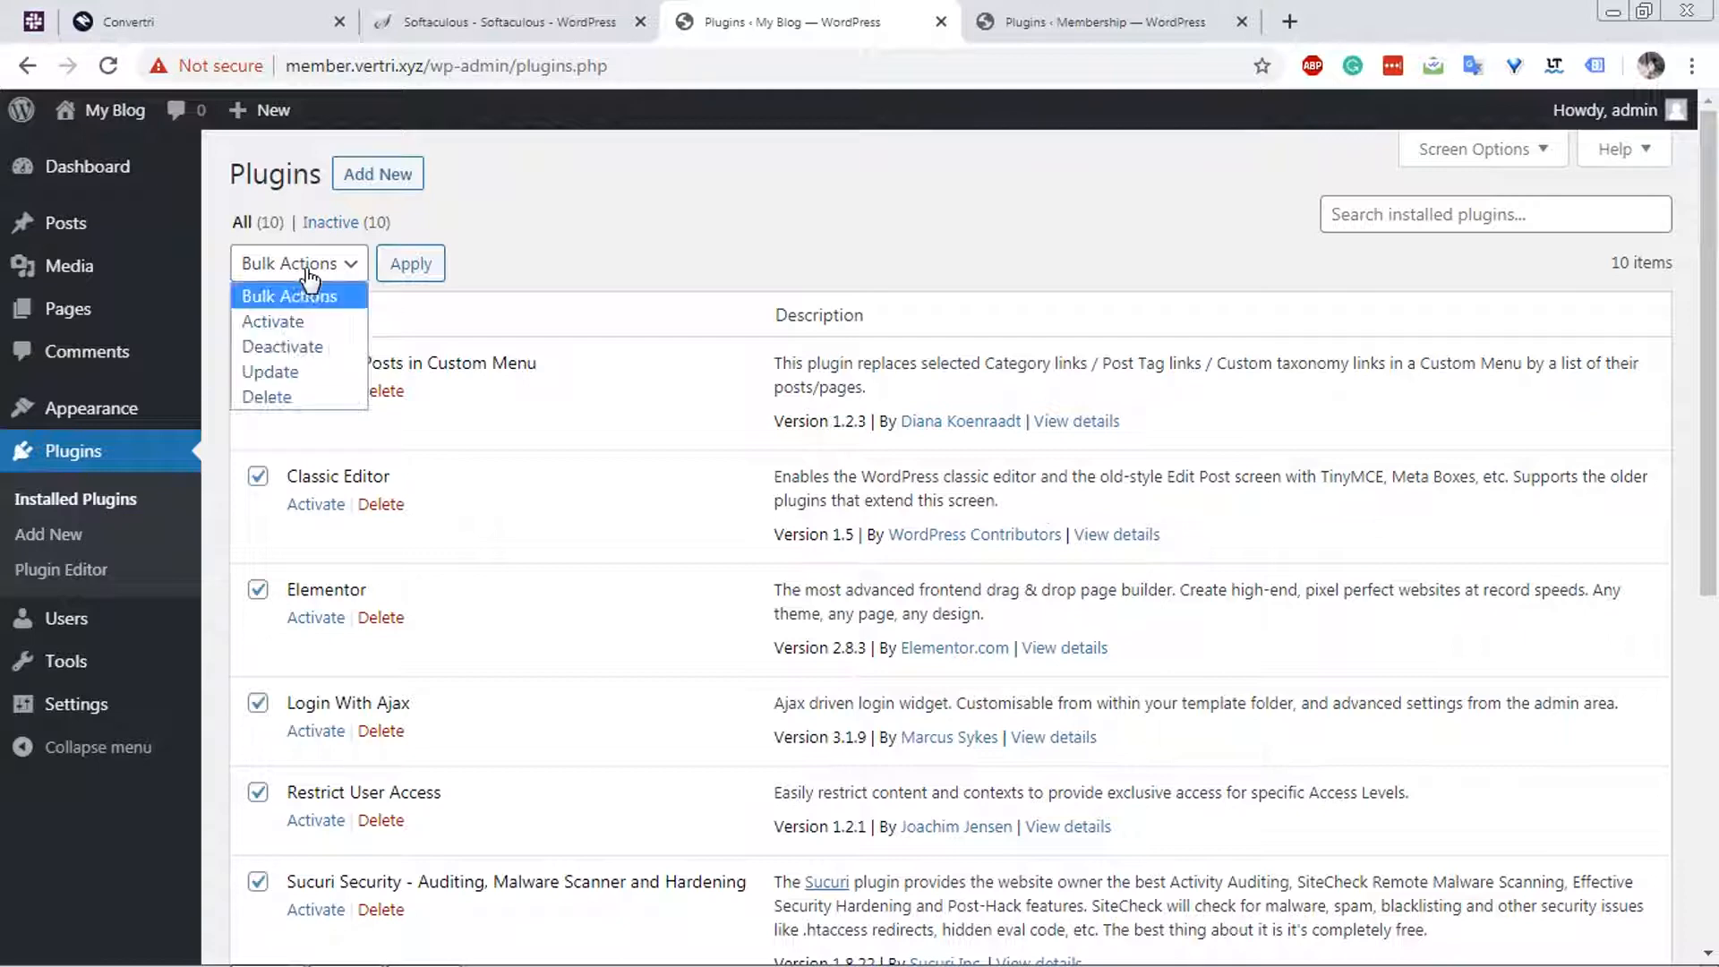
left_click(314, 320)
left_click(403, 263)
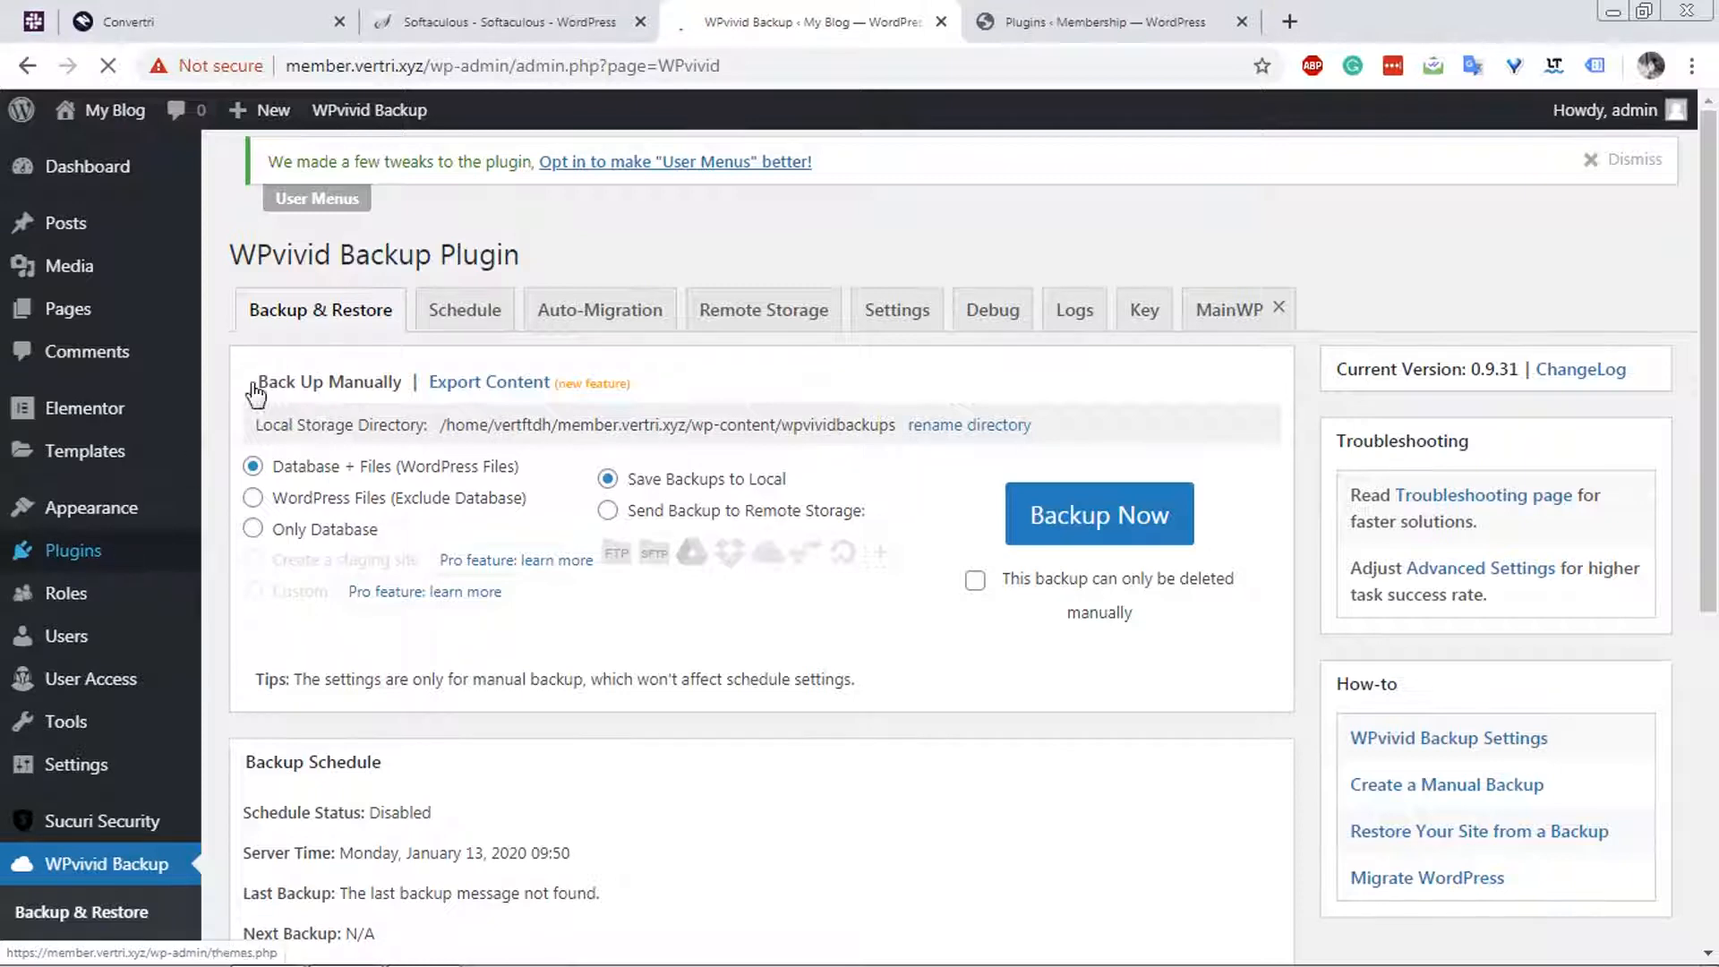
mouse_move(128, 555)
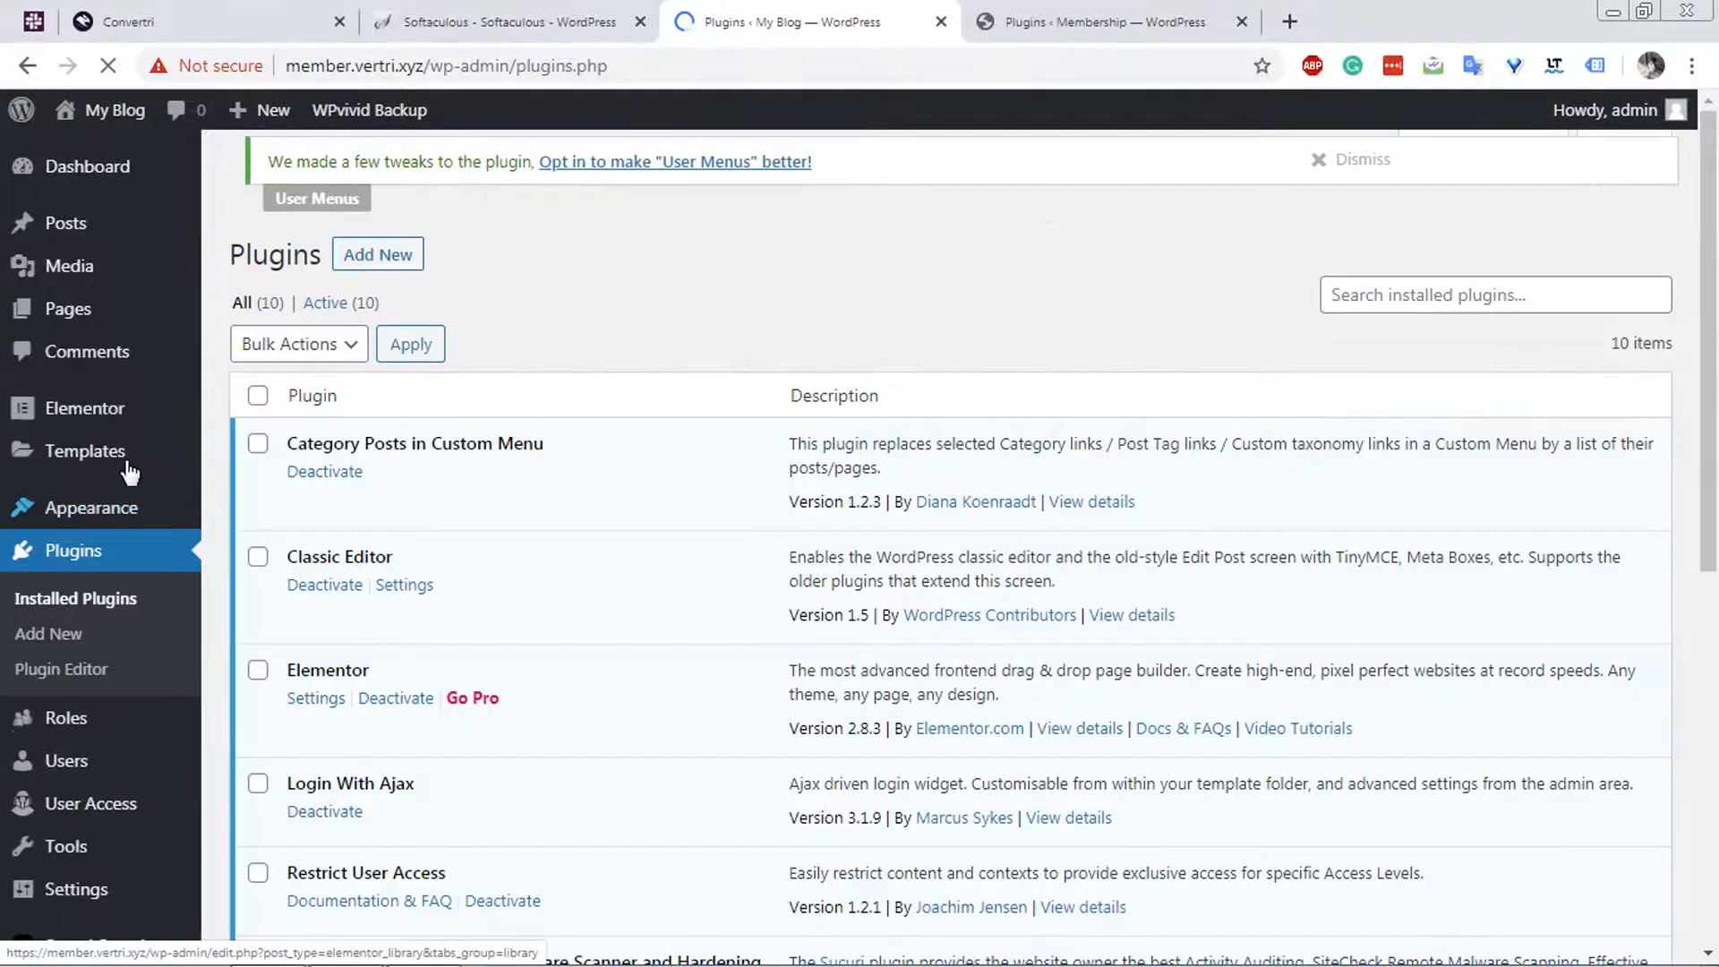
Set the site's permalink structure to Post name and save the change.
scroll(450, 445, "down", 5)
scroll(448, 438, "down", 2)
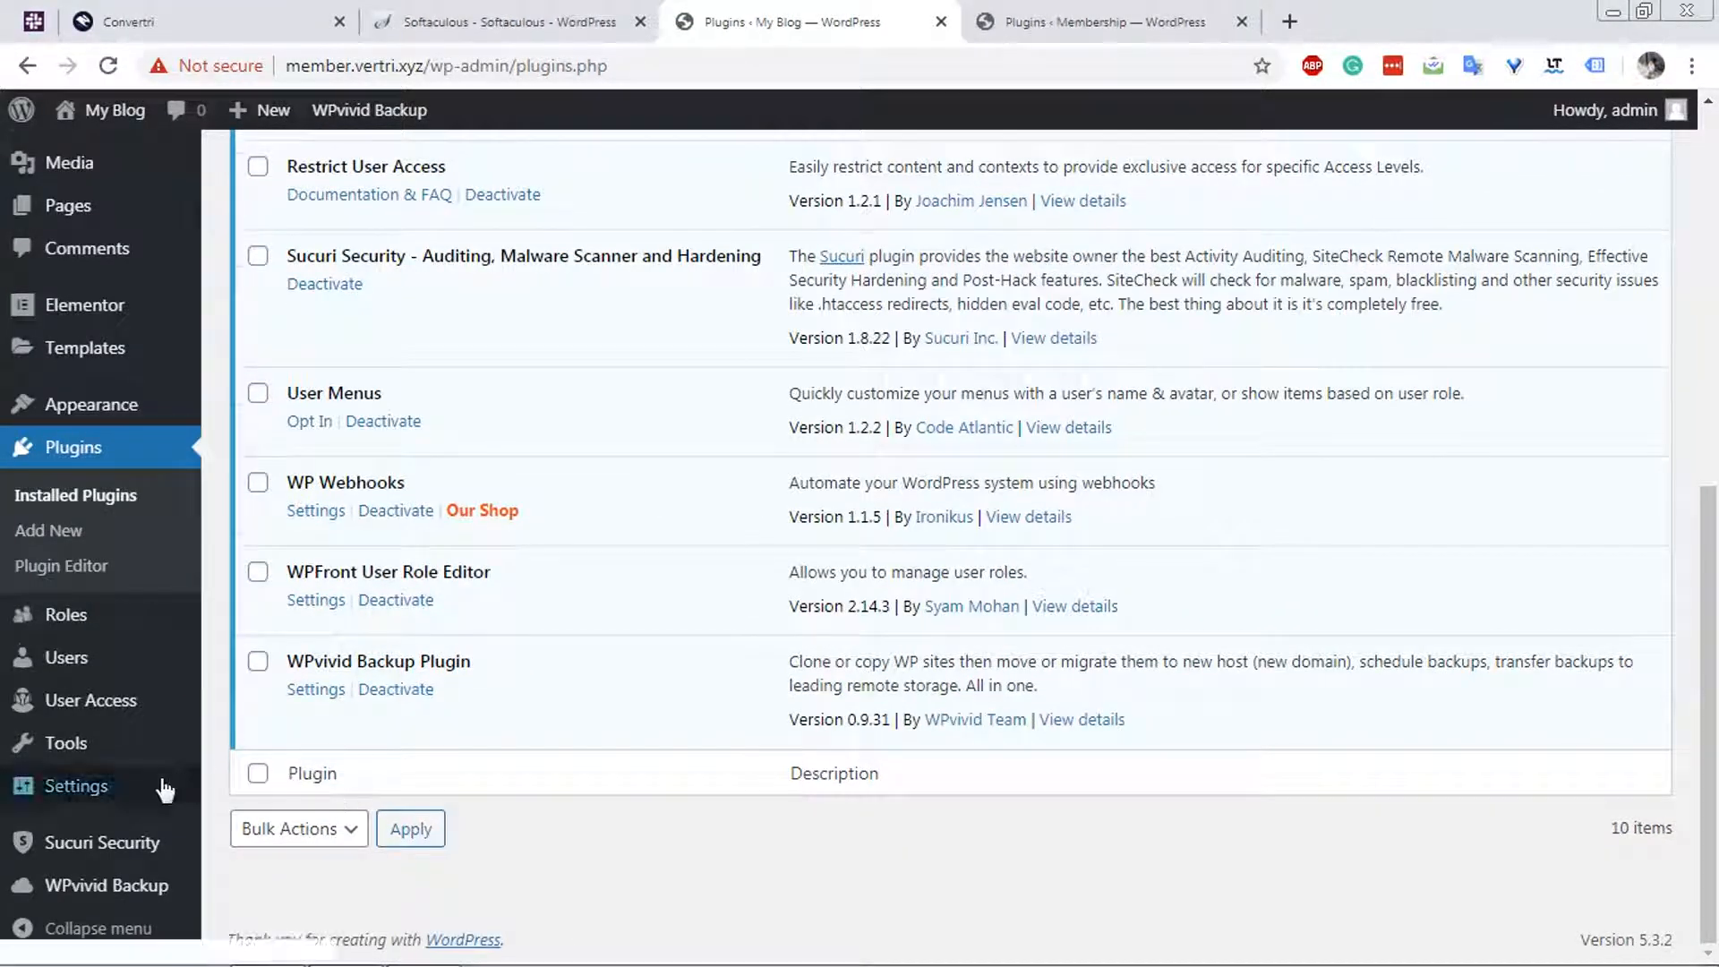
mouse_move(132, 792)
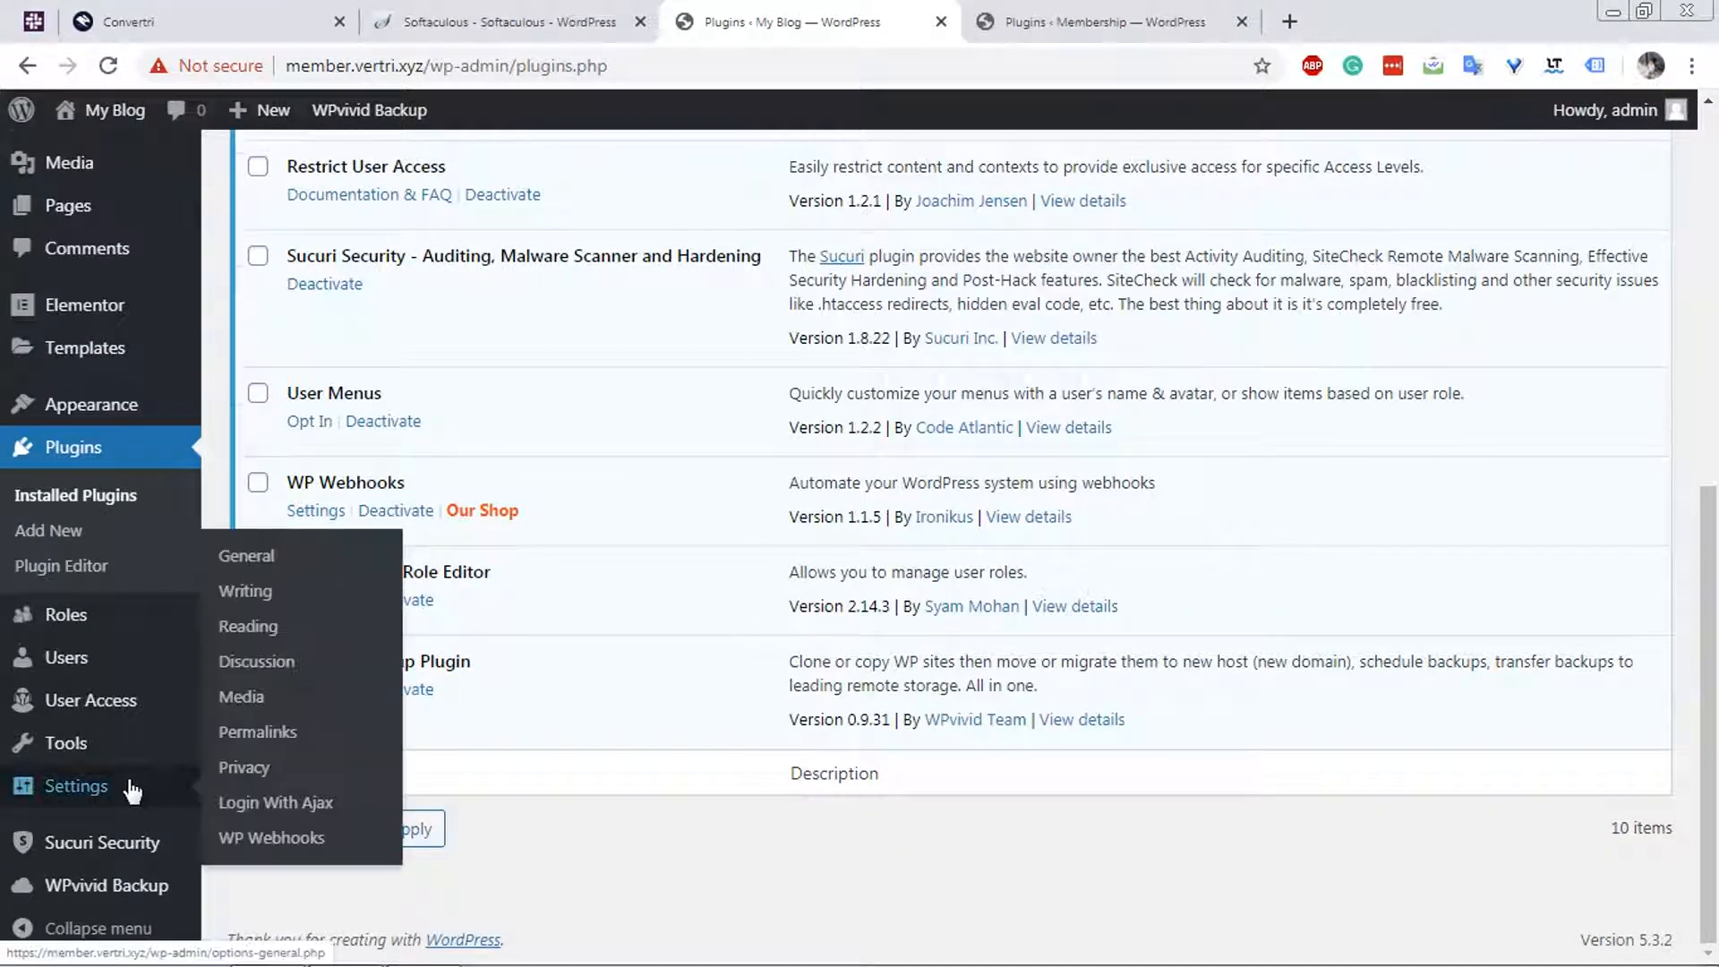
left_click(246, 739)
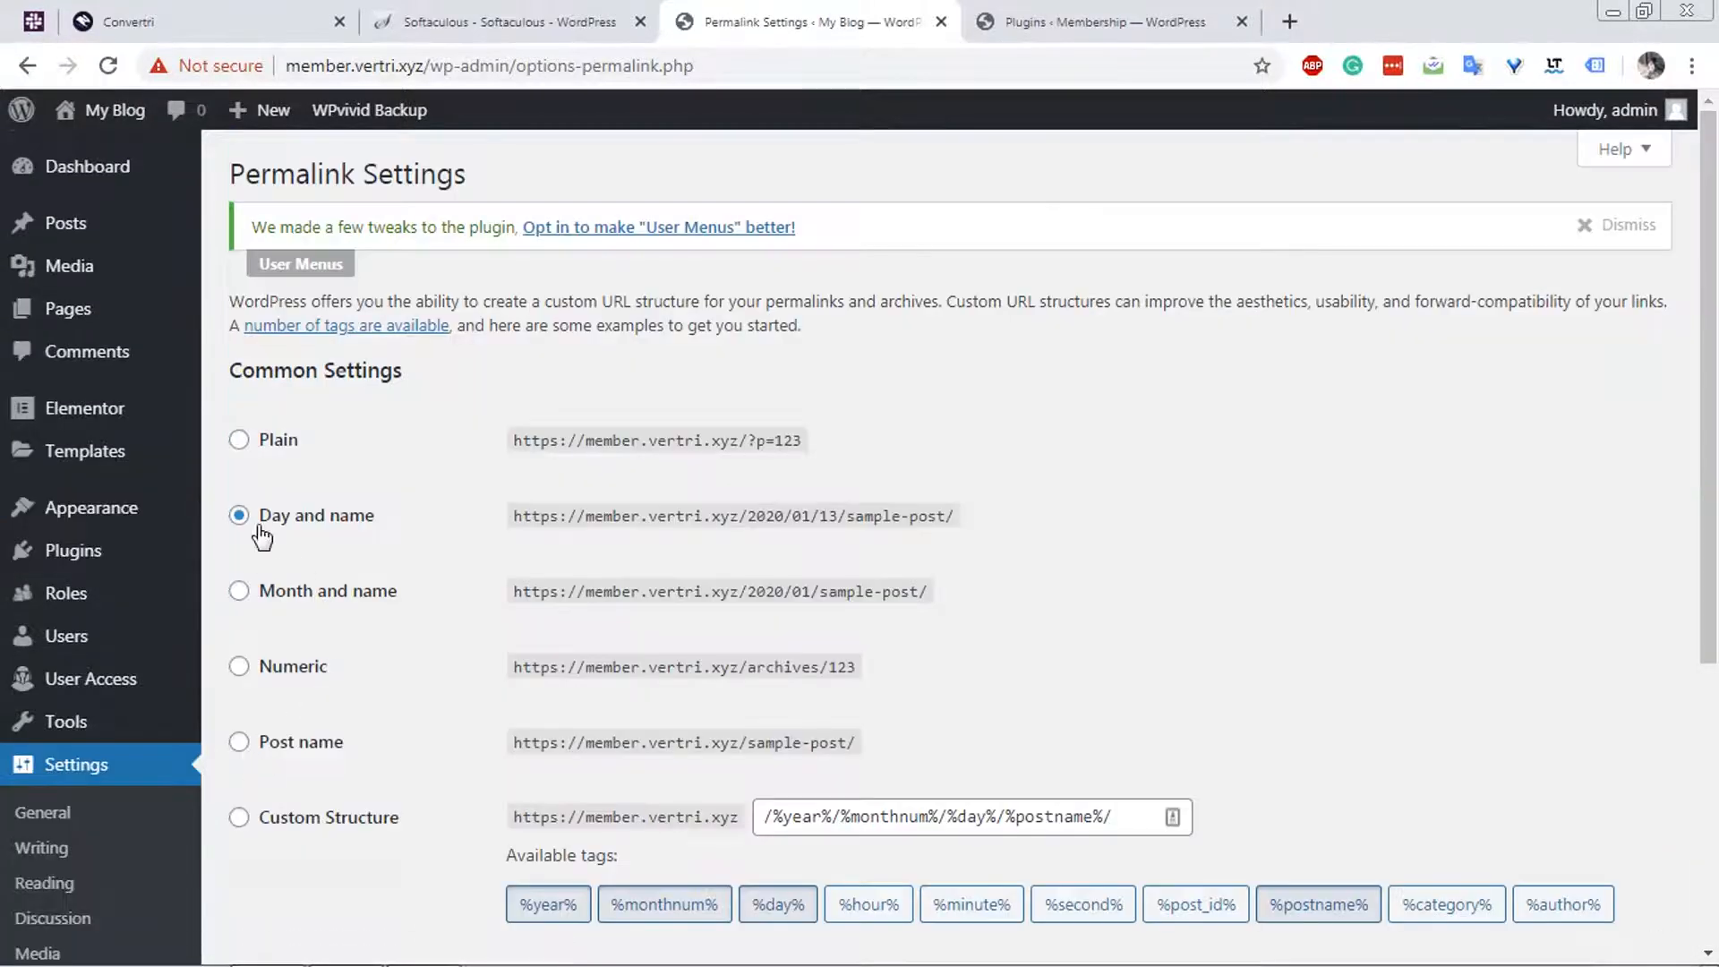
left_click(276, 741)
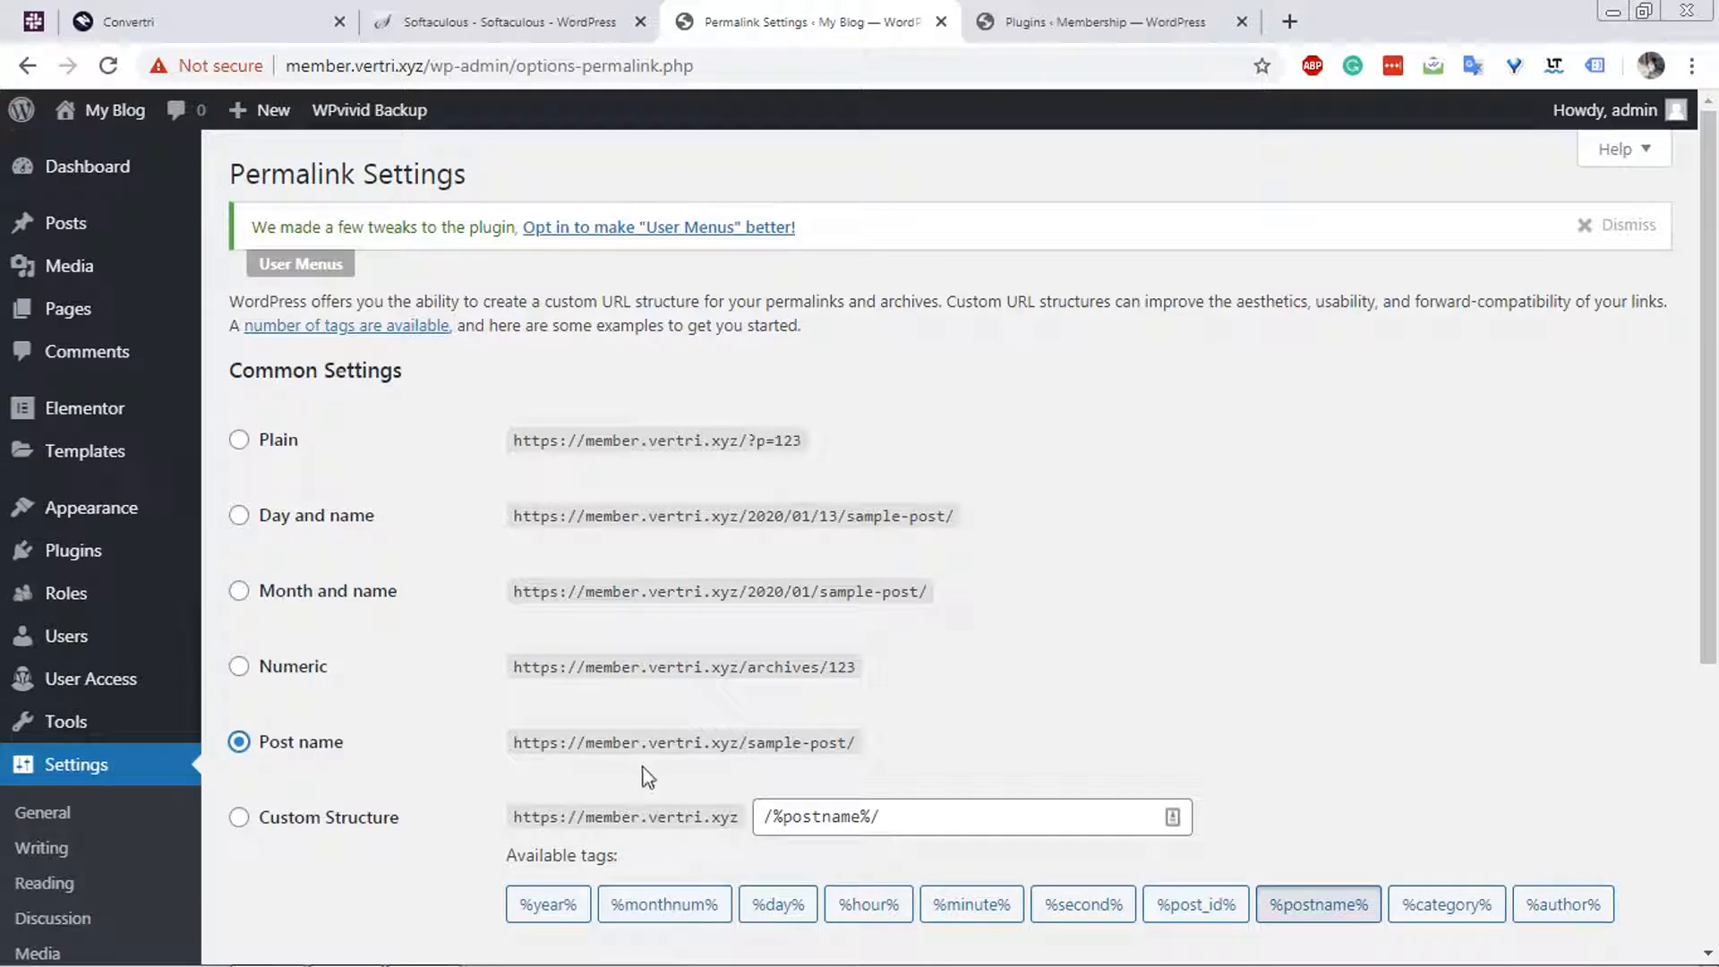
scroll(320, 742, "down", 2)
scroll(349, 627, "down", 2)
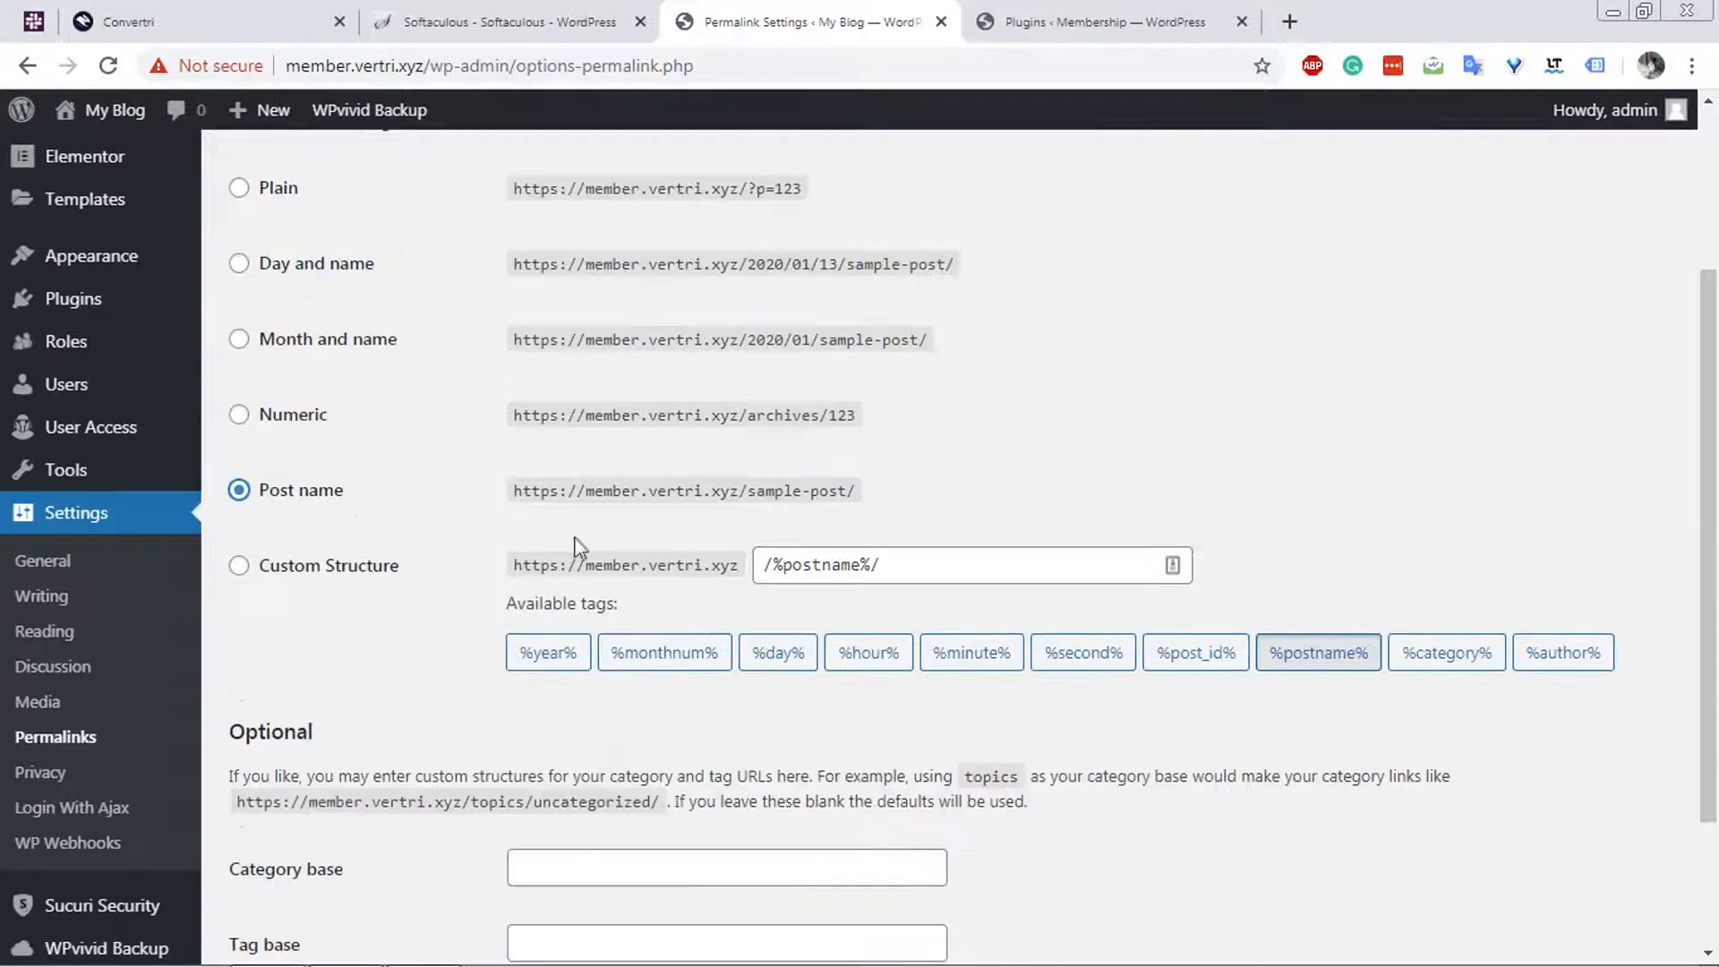
scroll(512, 641, "down", 3)
left_click(294, 835)
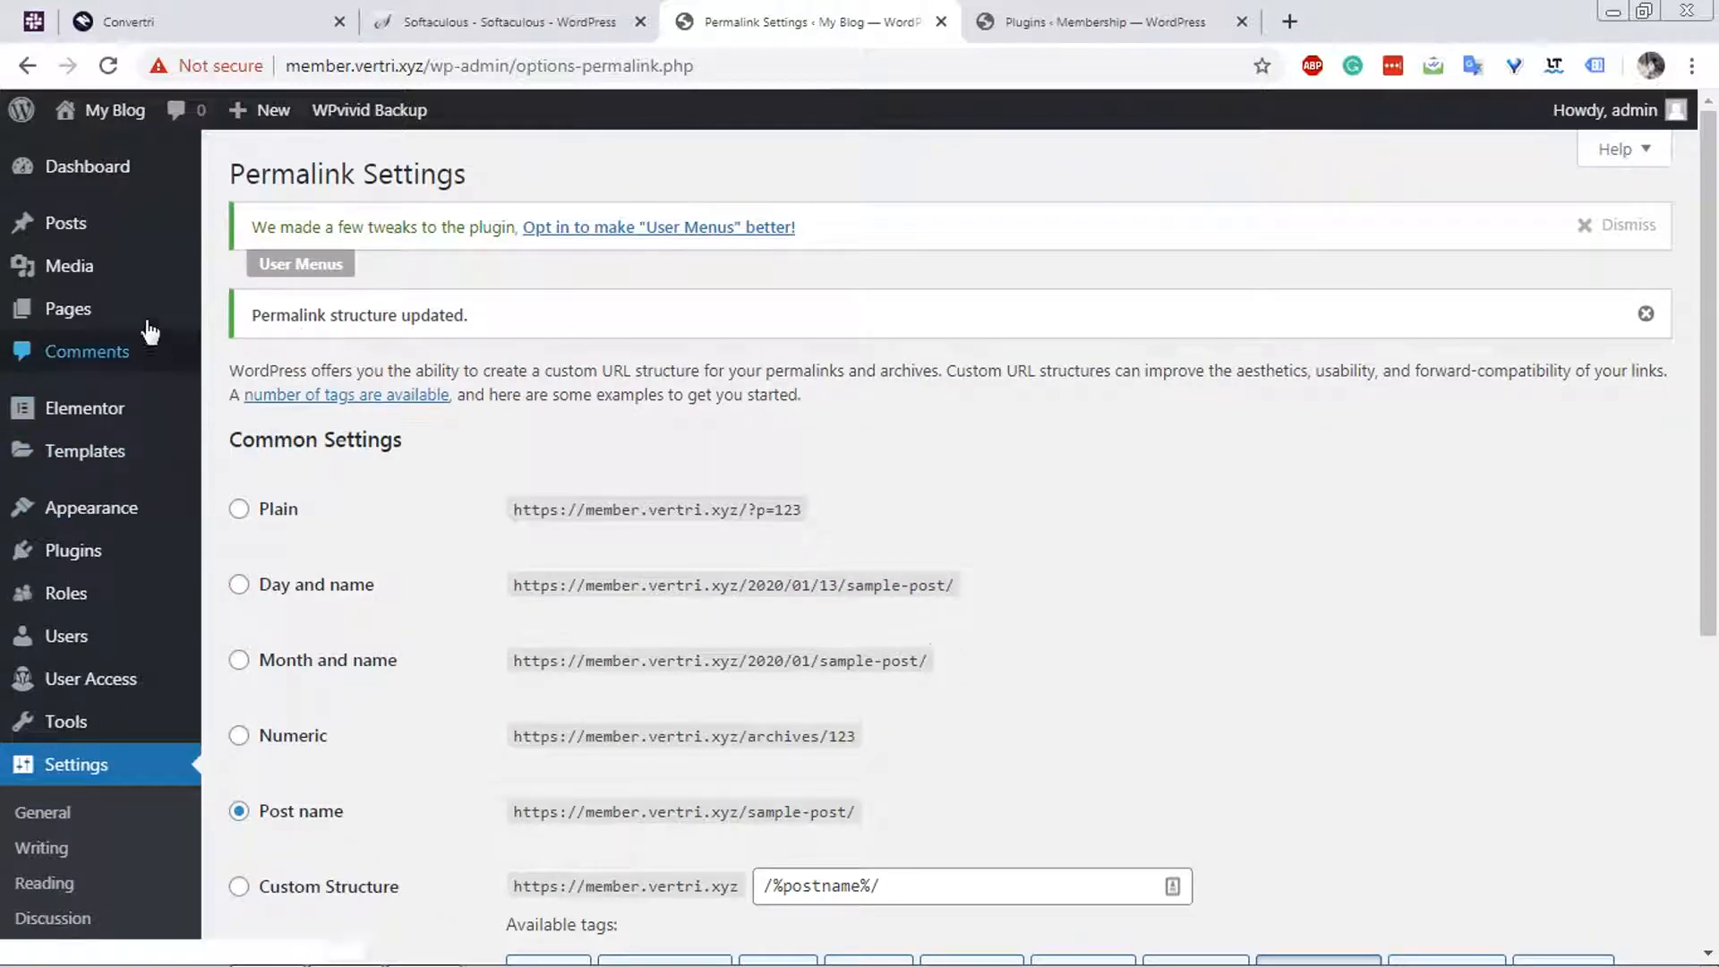
Move the default Privacy Policy and Sample Page pages to the trash.
mouse_move(101, 238)
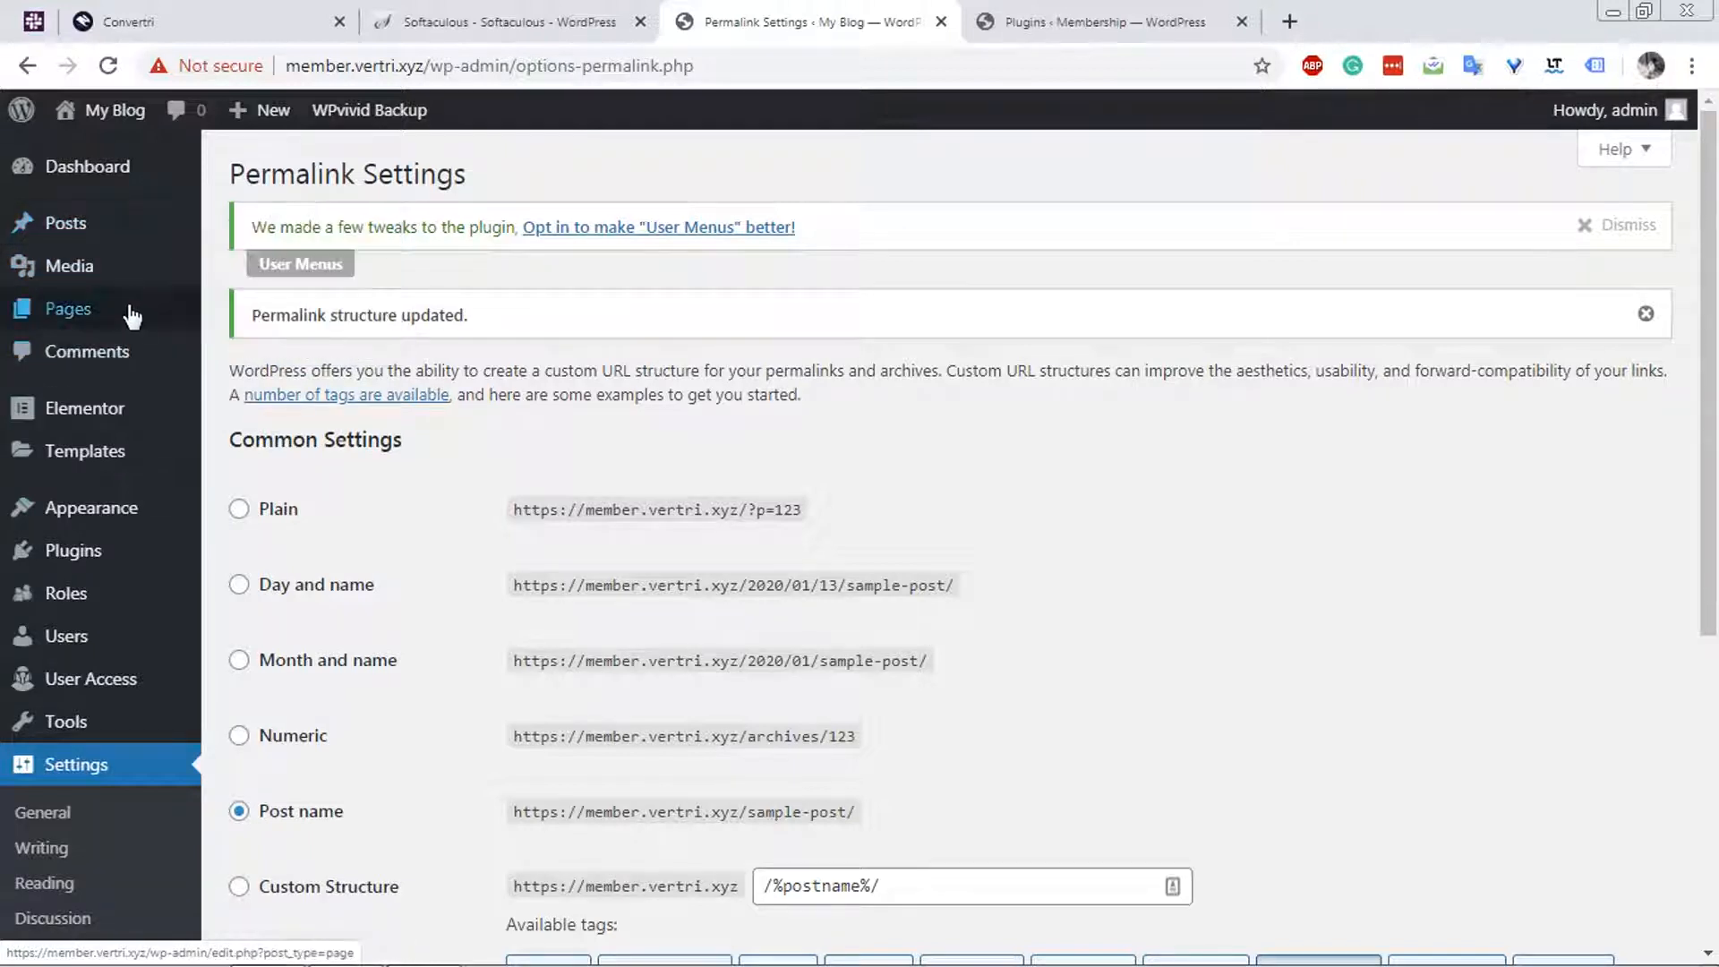
mouse_move(133, 315)
left_click(228, 320)
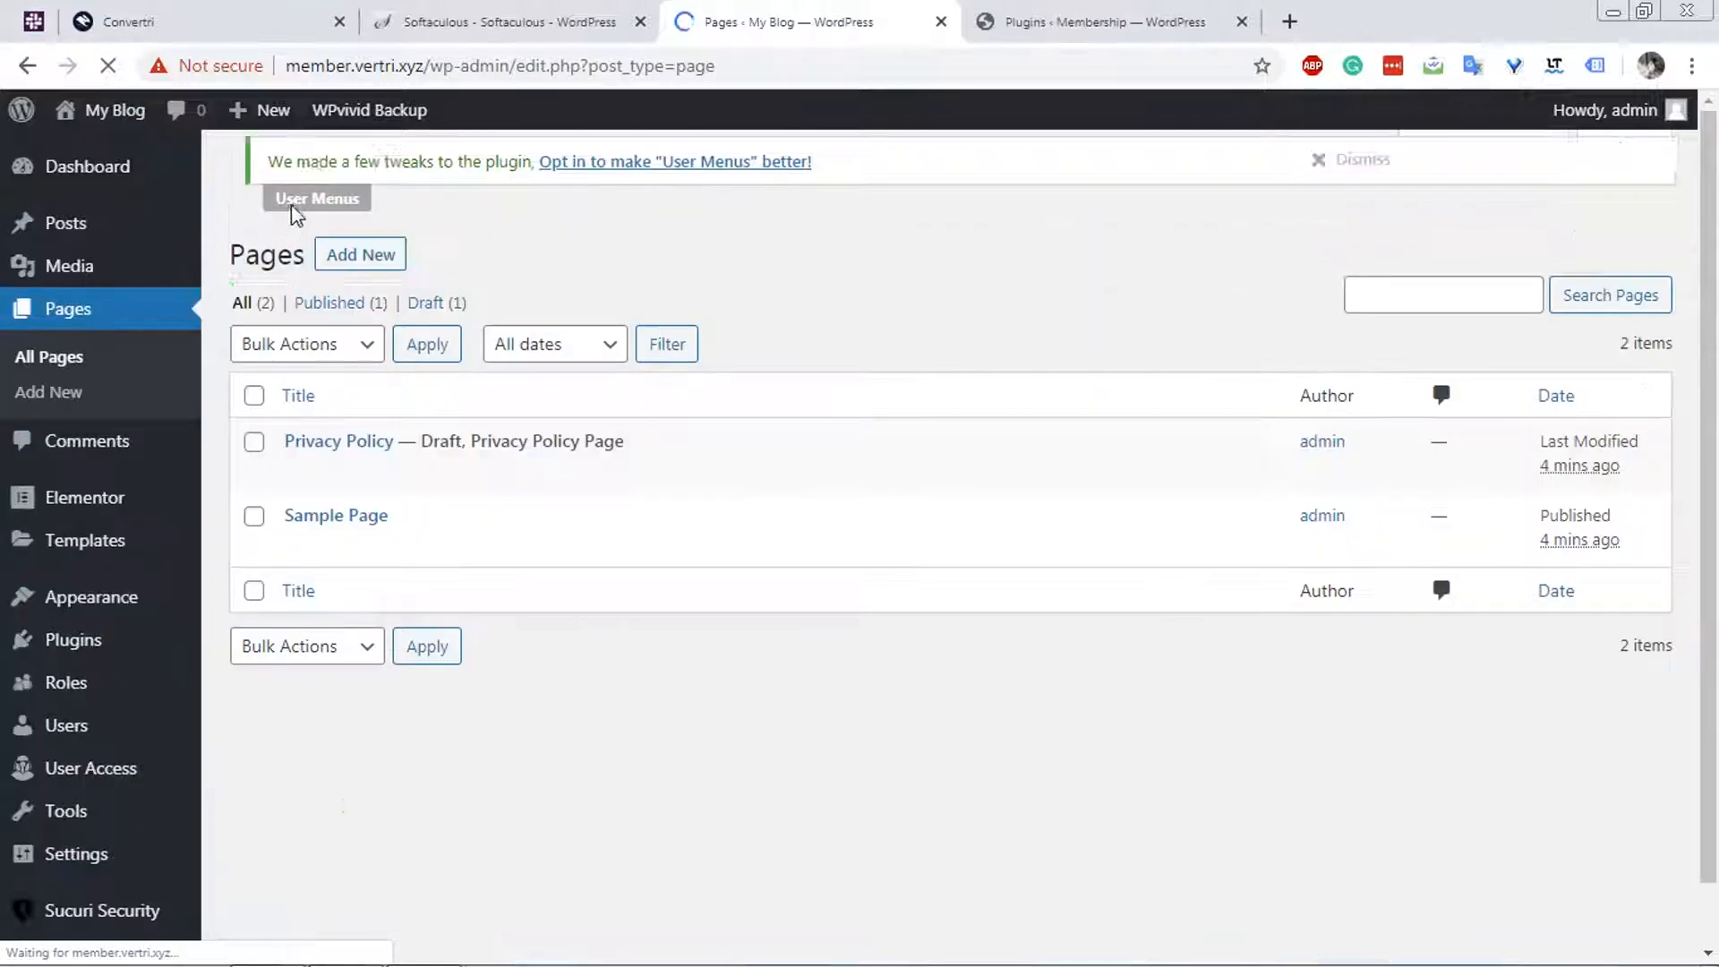
left_click(254, 408)
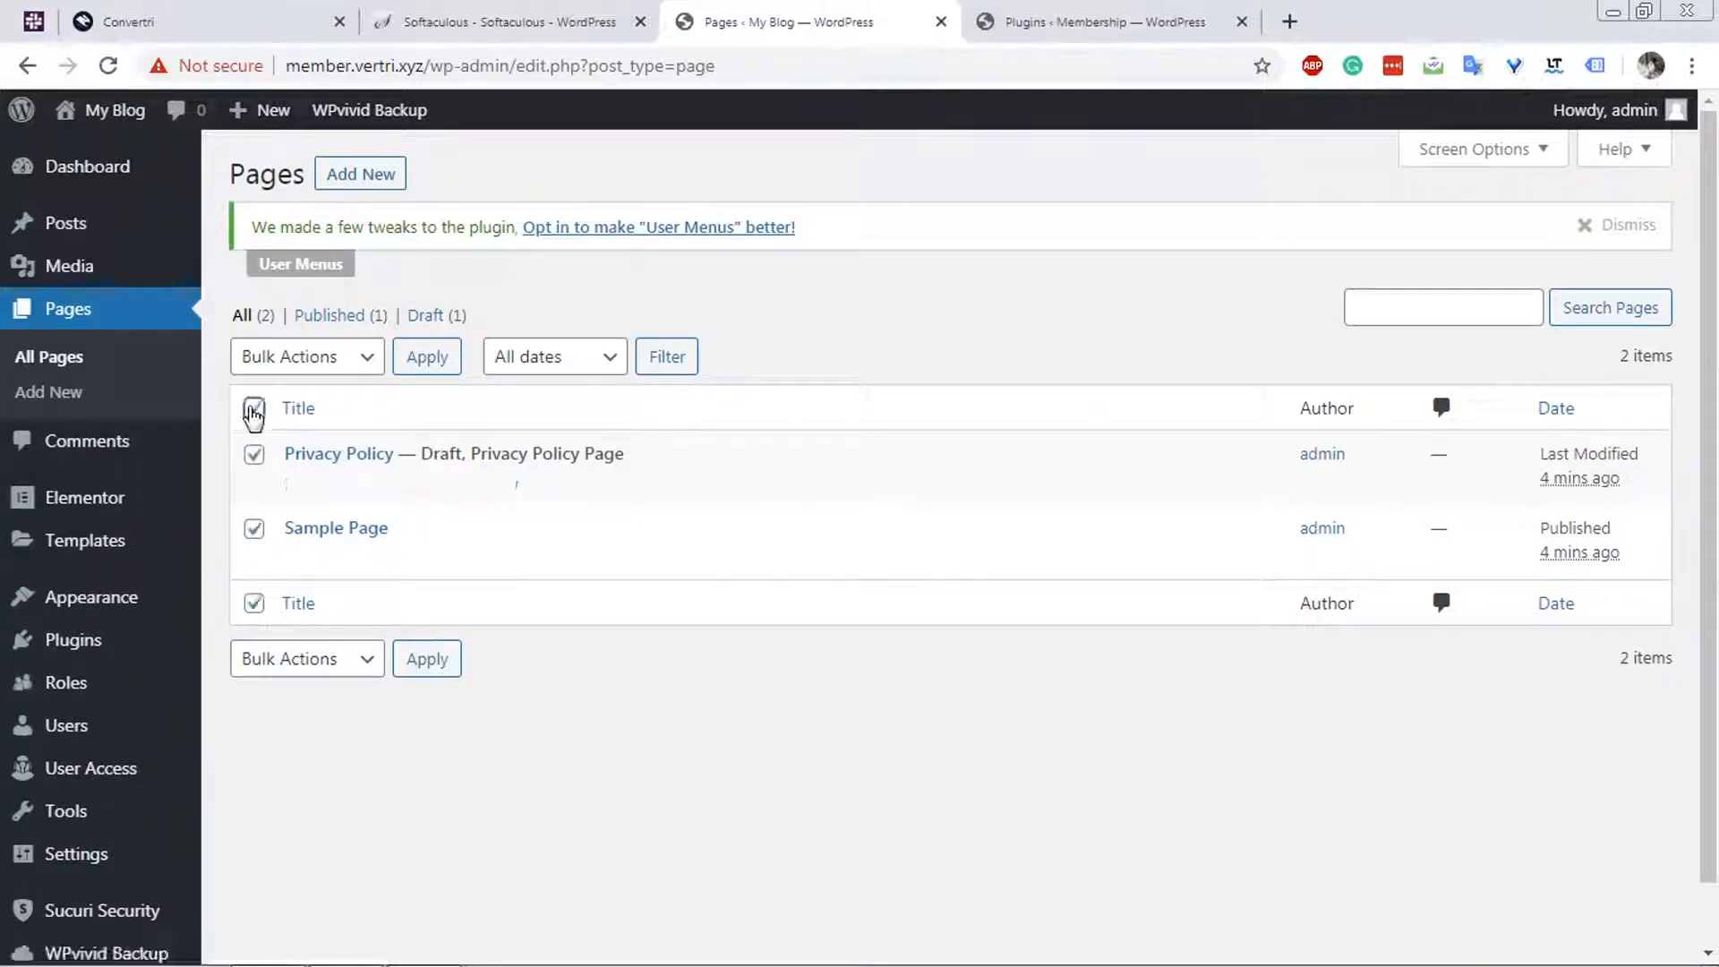
left_click(322, 358)
left_click(309, 438)
left_click(431, 365)
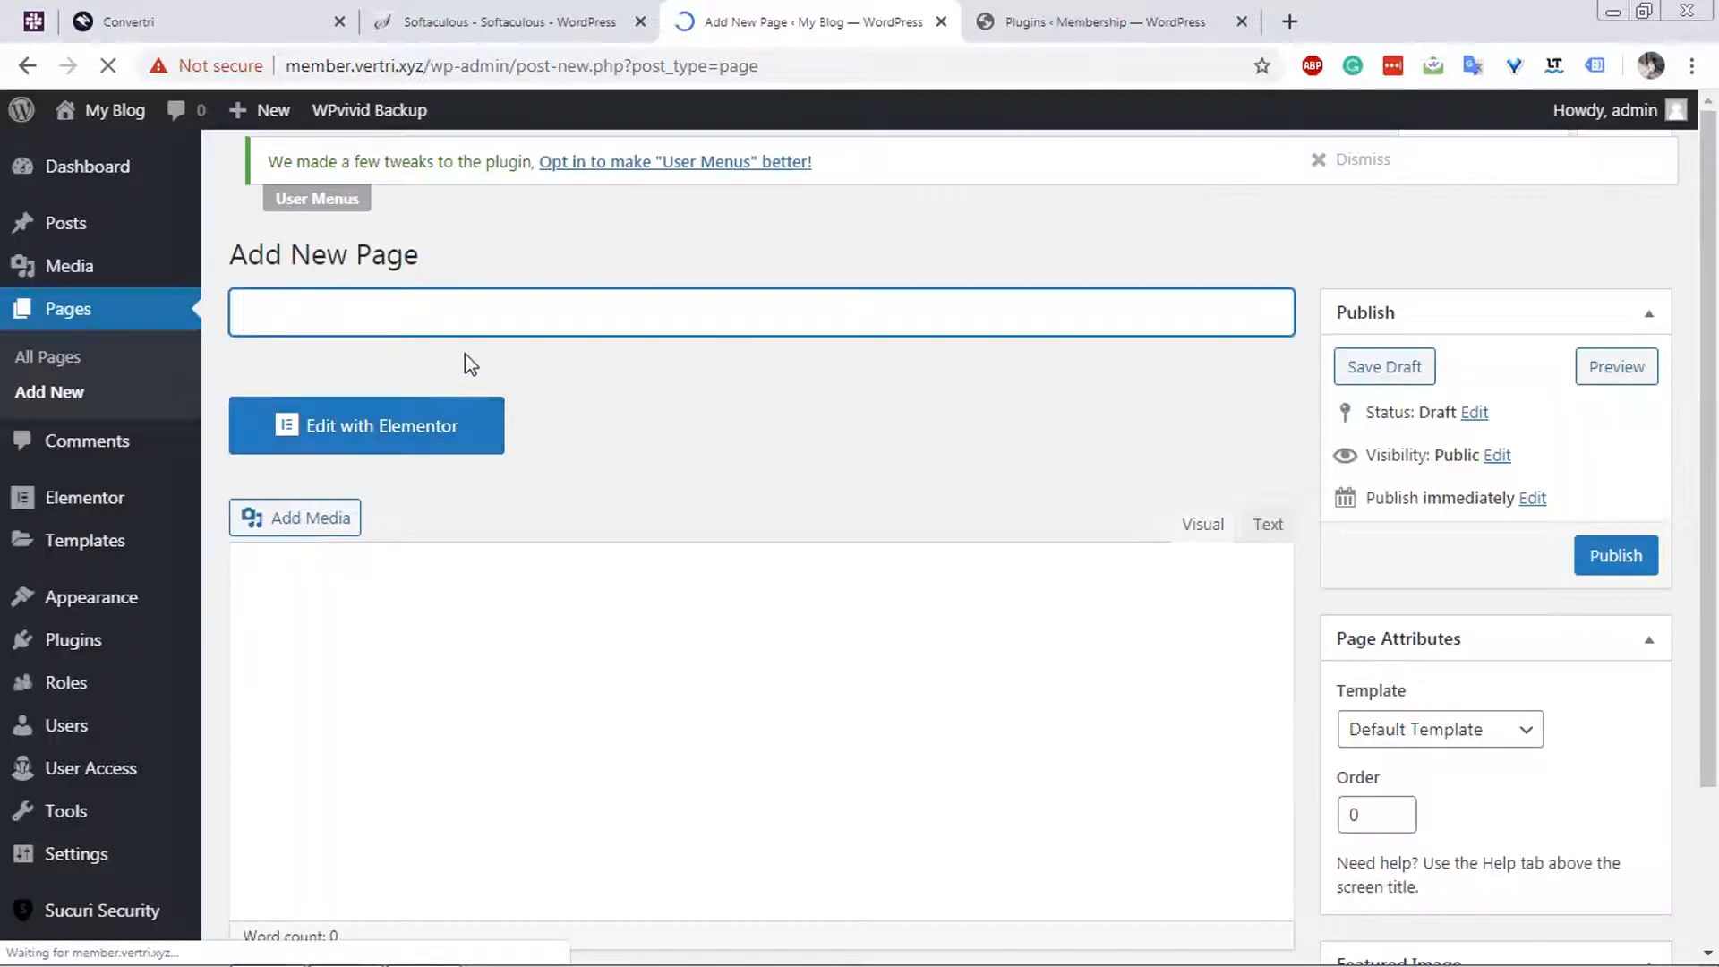
Create a new page titled Homepage with the Elementor Full Width template and publish it.
type("Homepage")
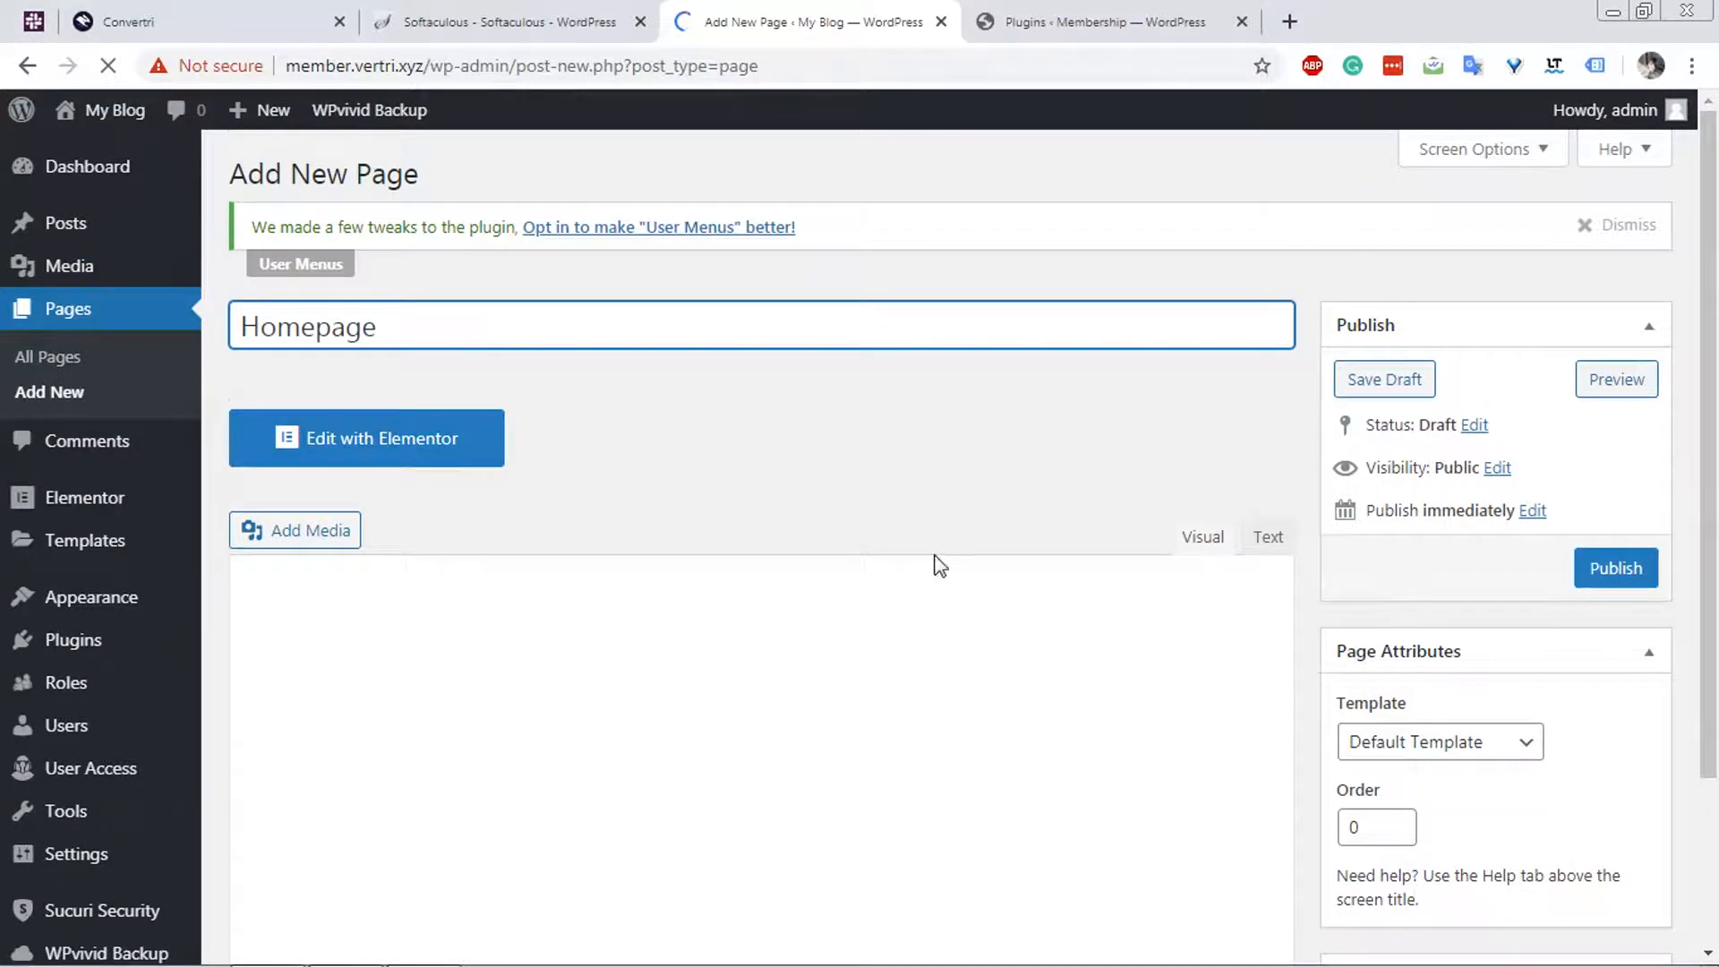
scroll(938, 564, "down", 2)
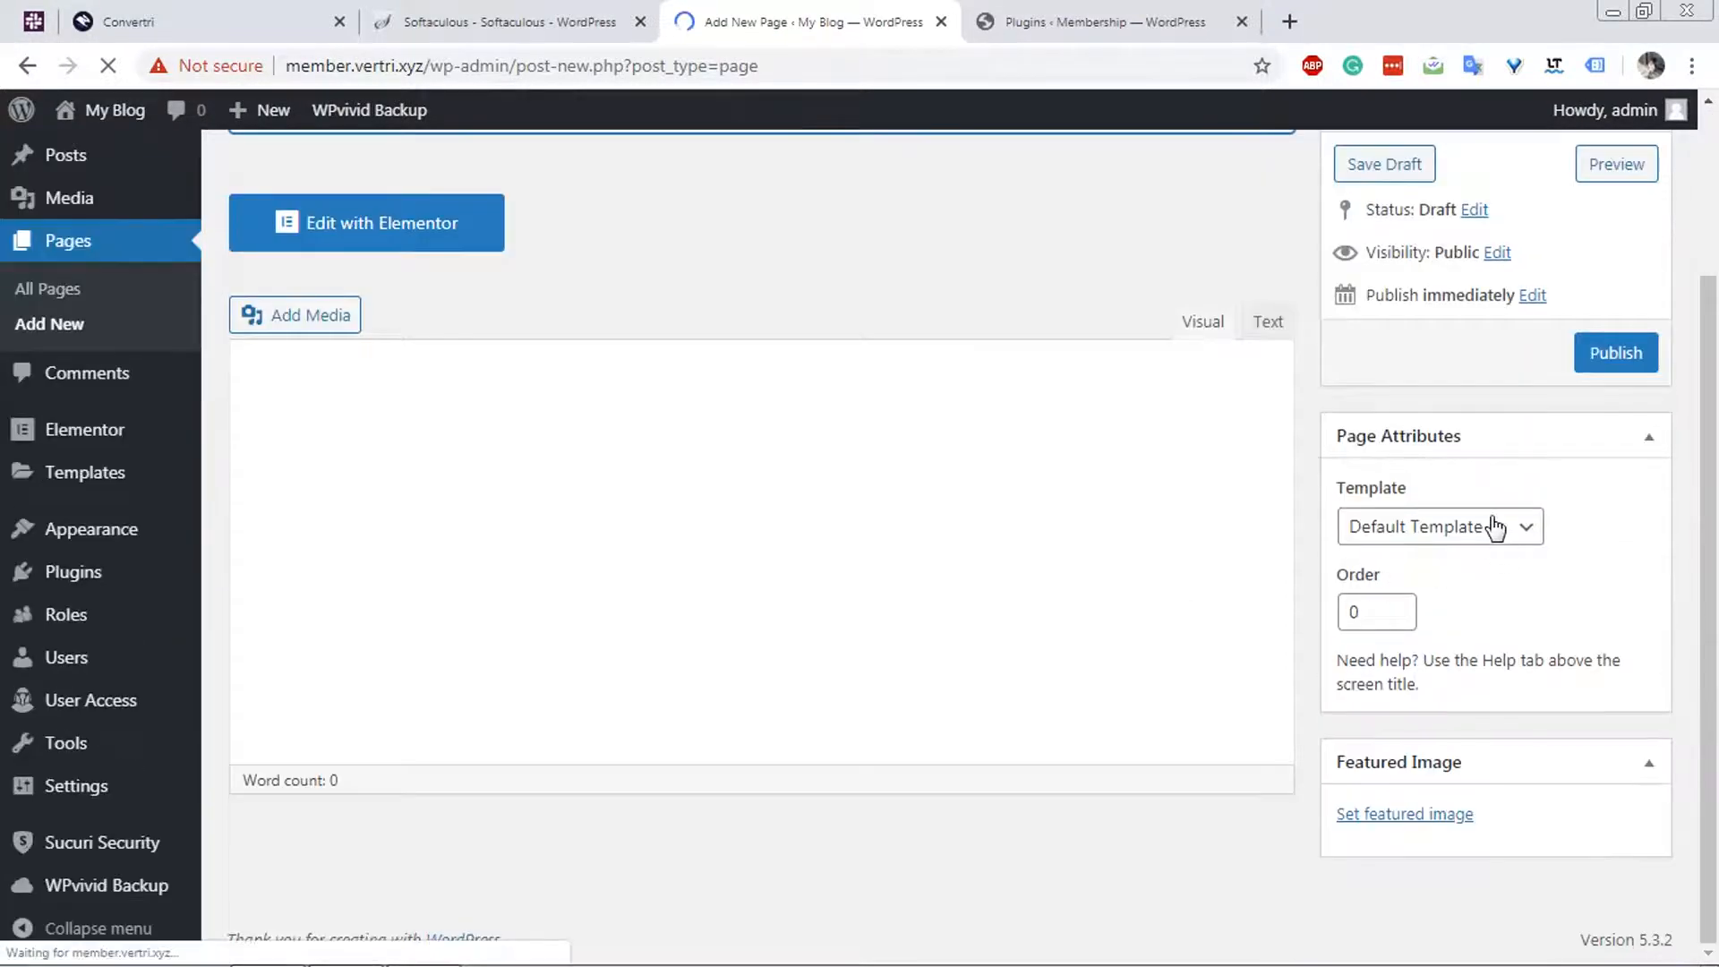
left_click(1457, 540)
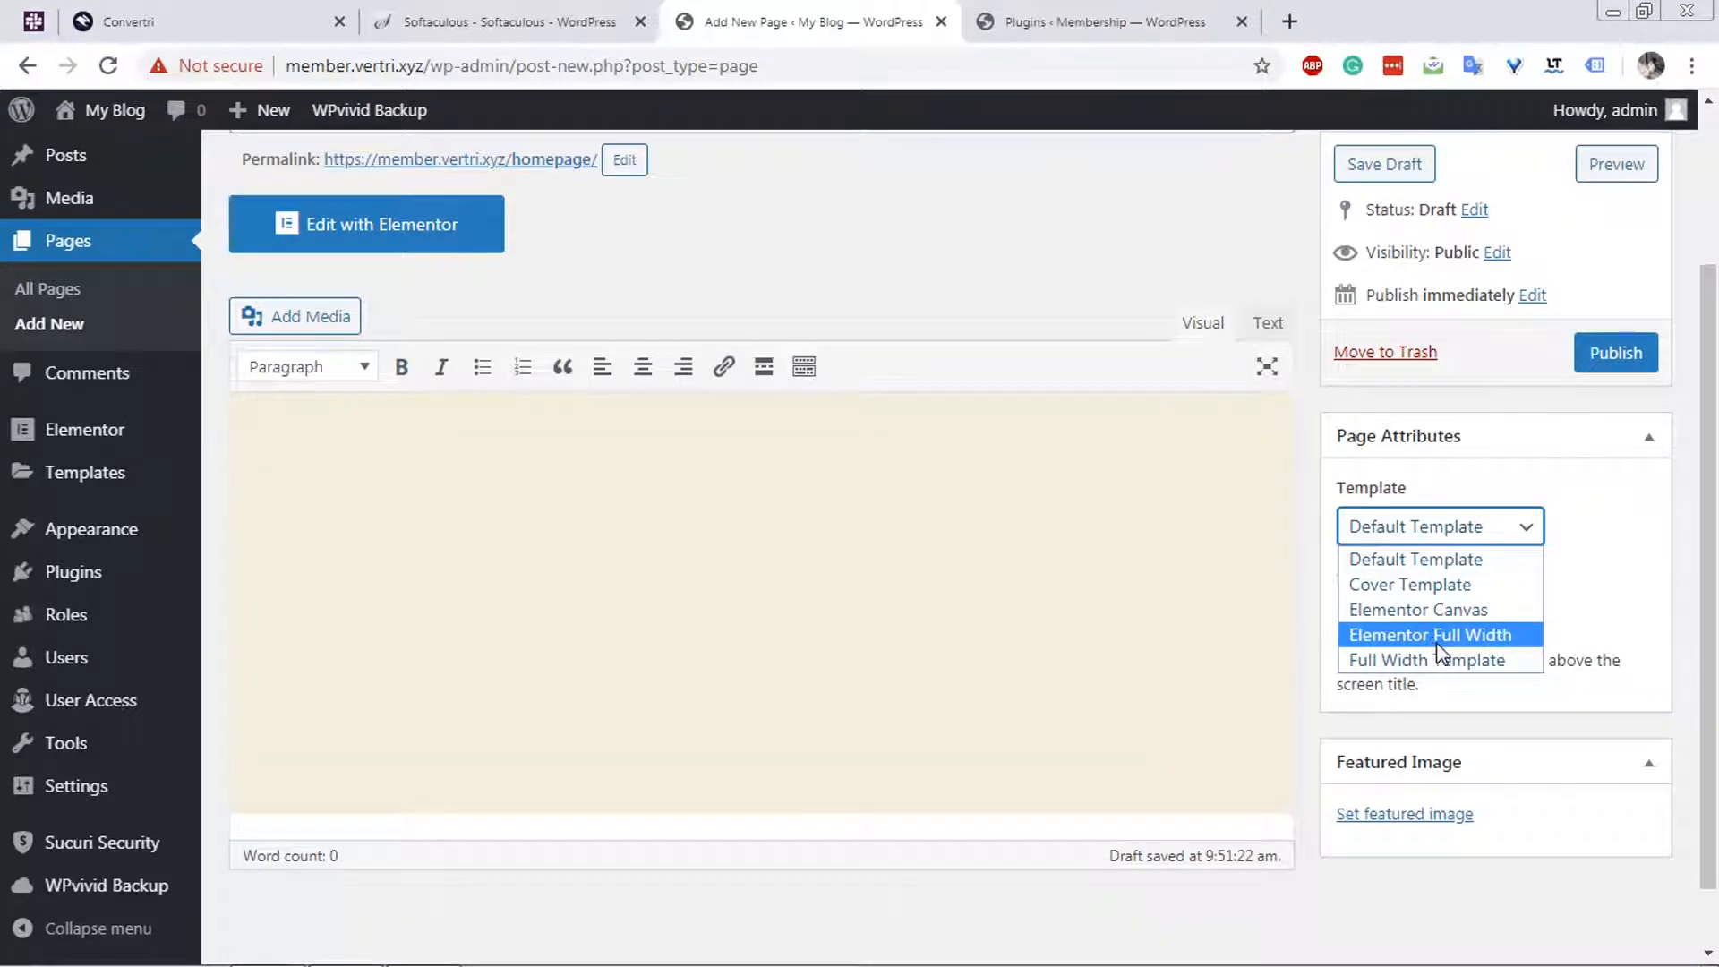
left_click(1442, 636)
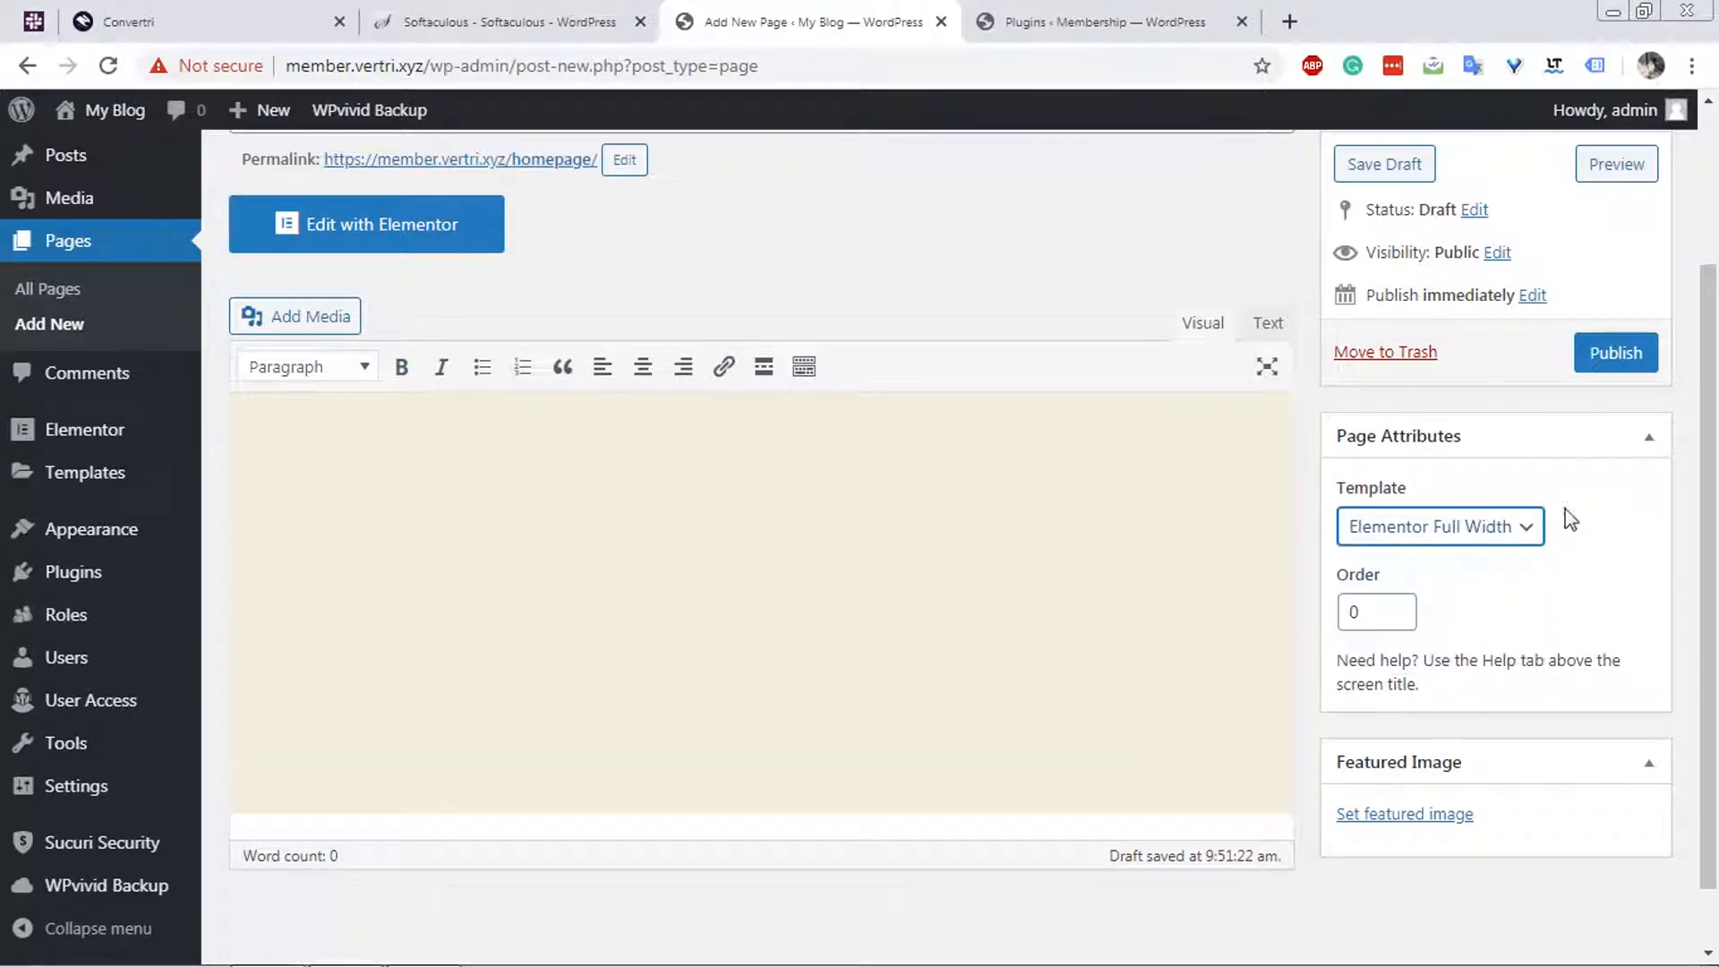
left_click(1616, 358)
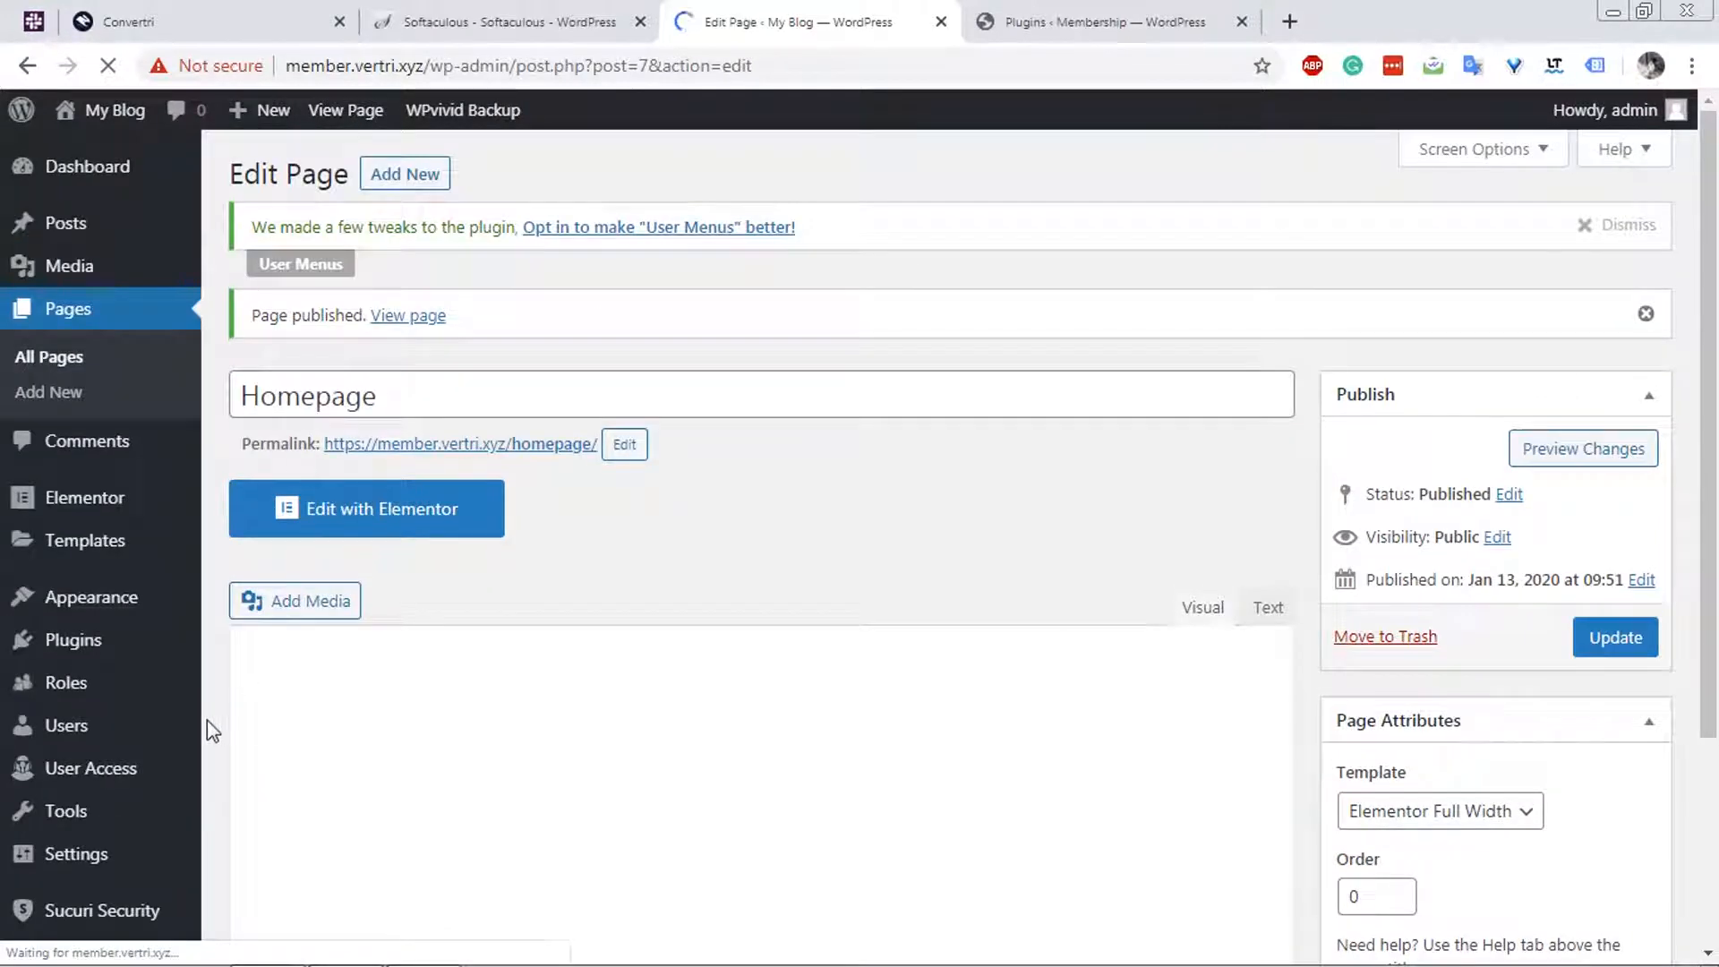
Search the theme directory for astra, then install and activate the Astra theme.
mouse_move(146, 601)
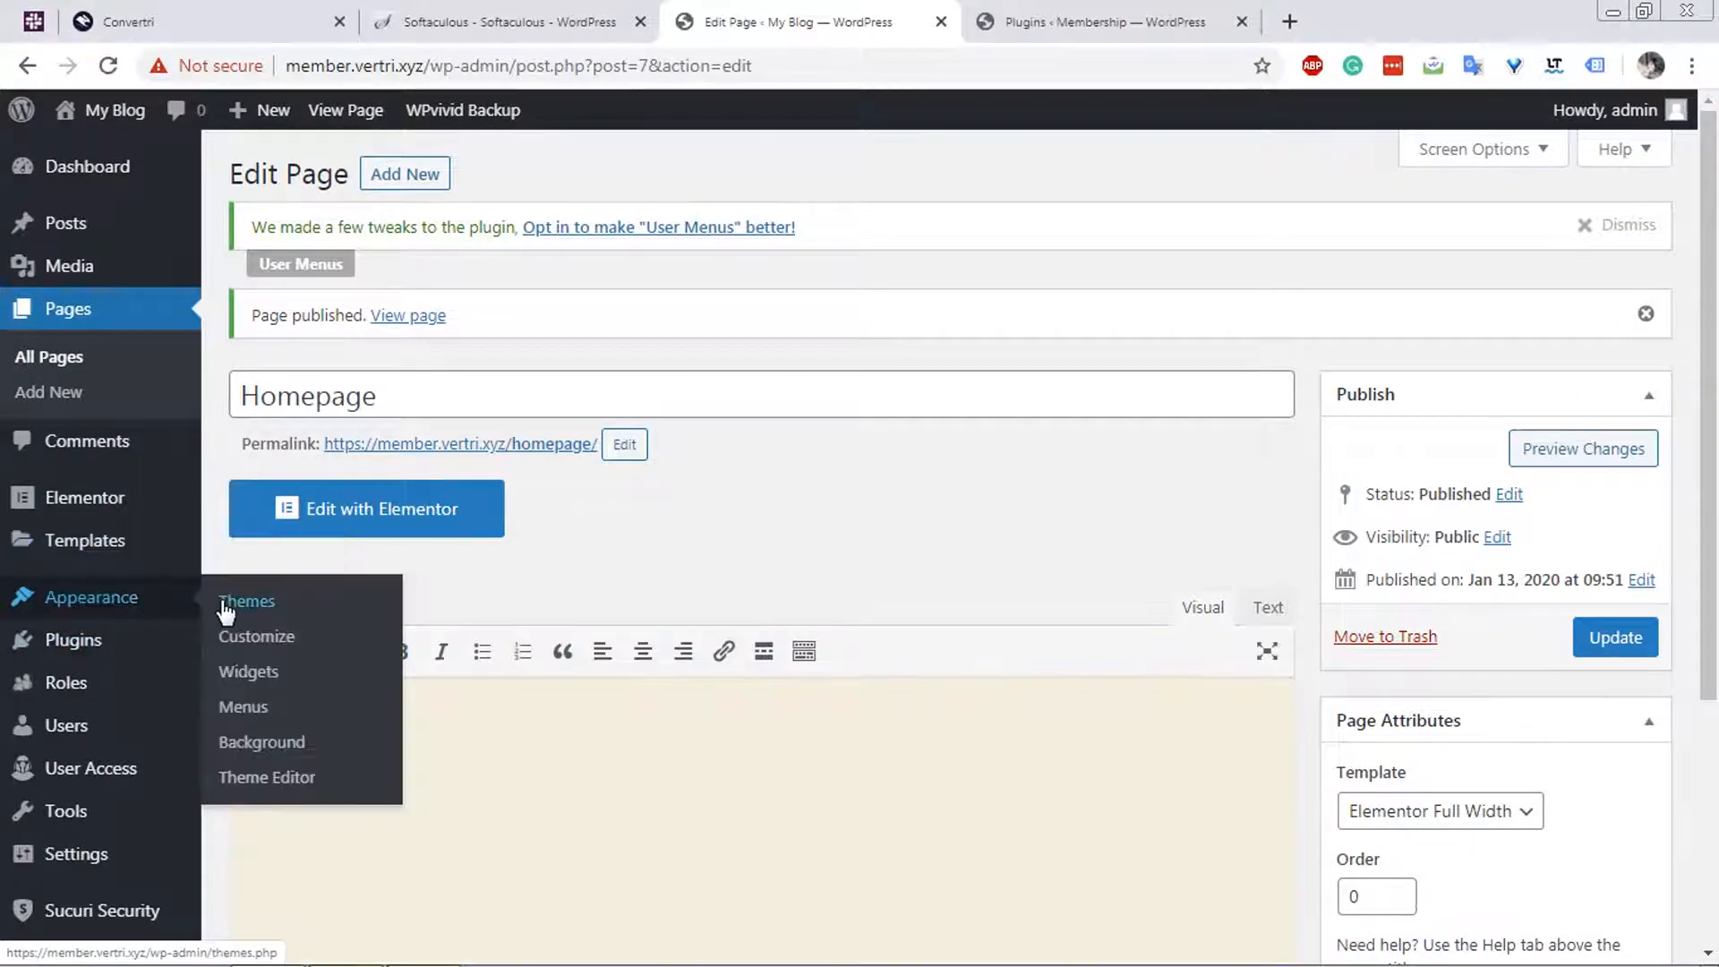
left_click(225, 605)
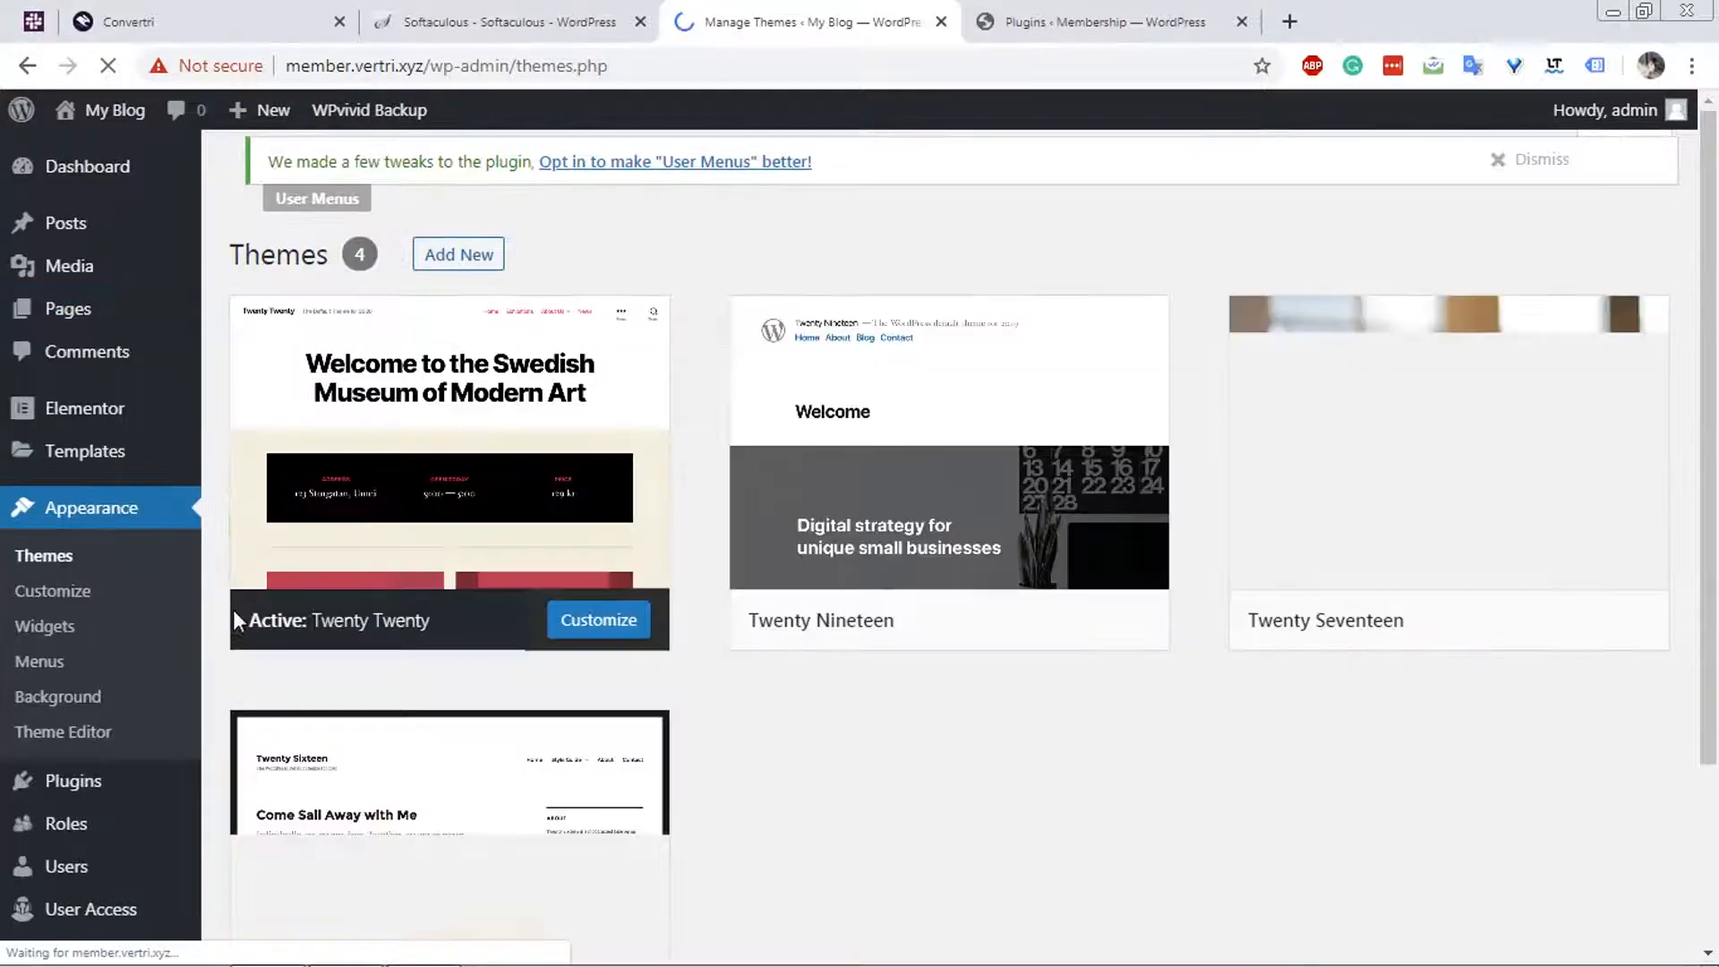
left_click(458, 256)
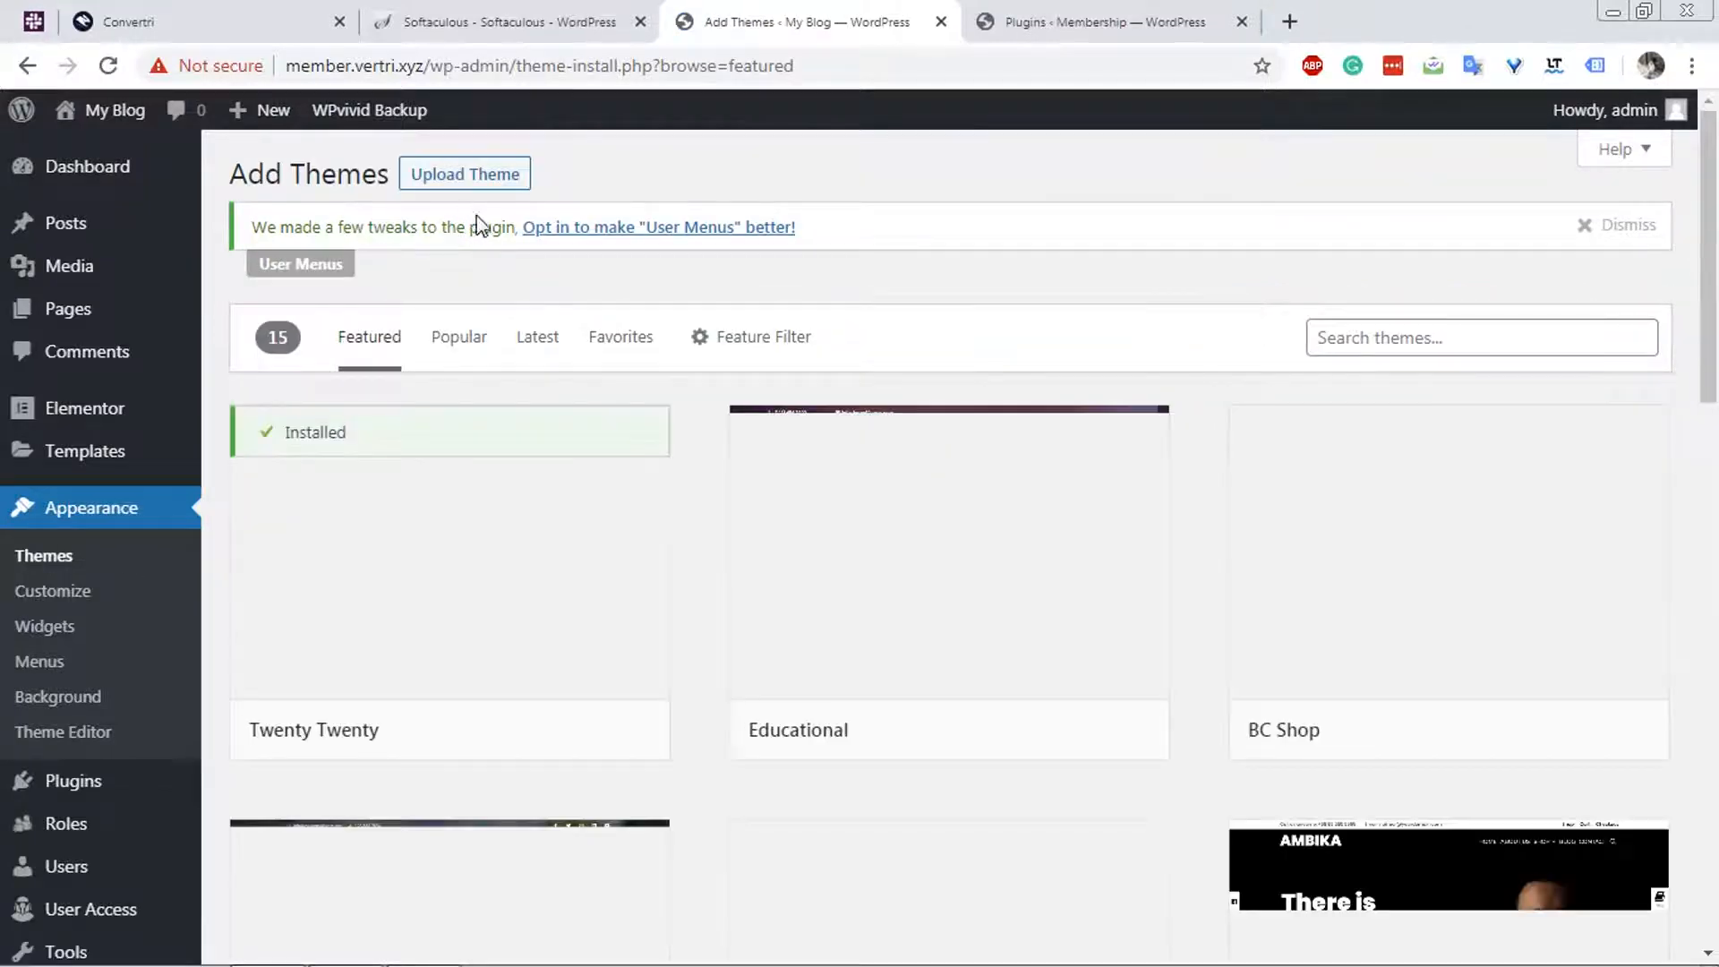
left_click(1370, 337)
type("astra")
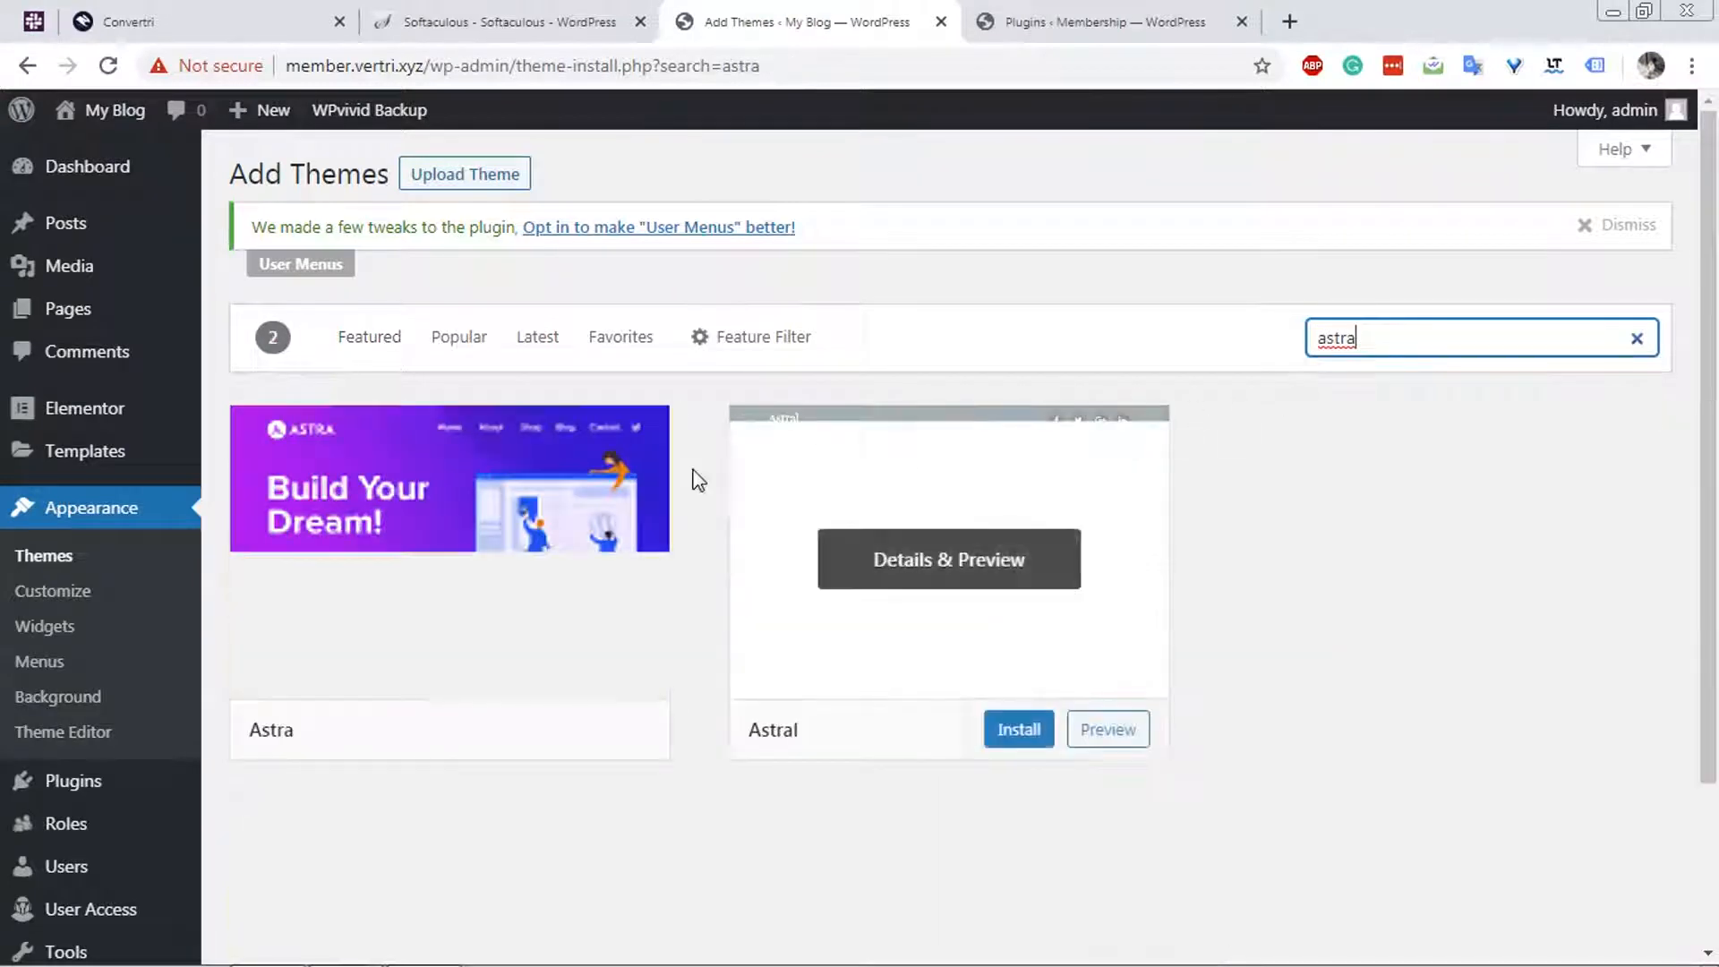
mouse_move(503, 579)
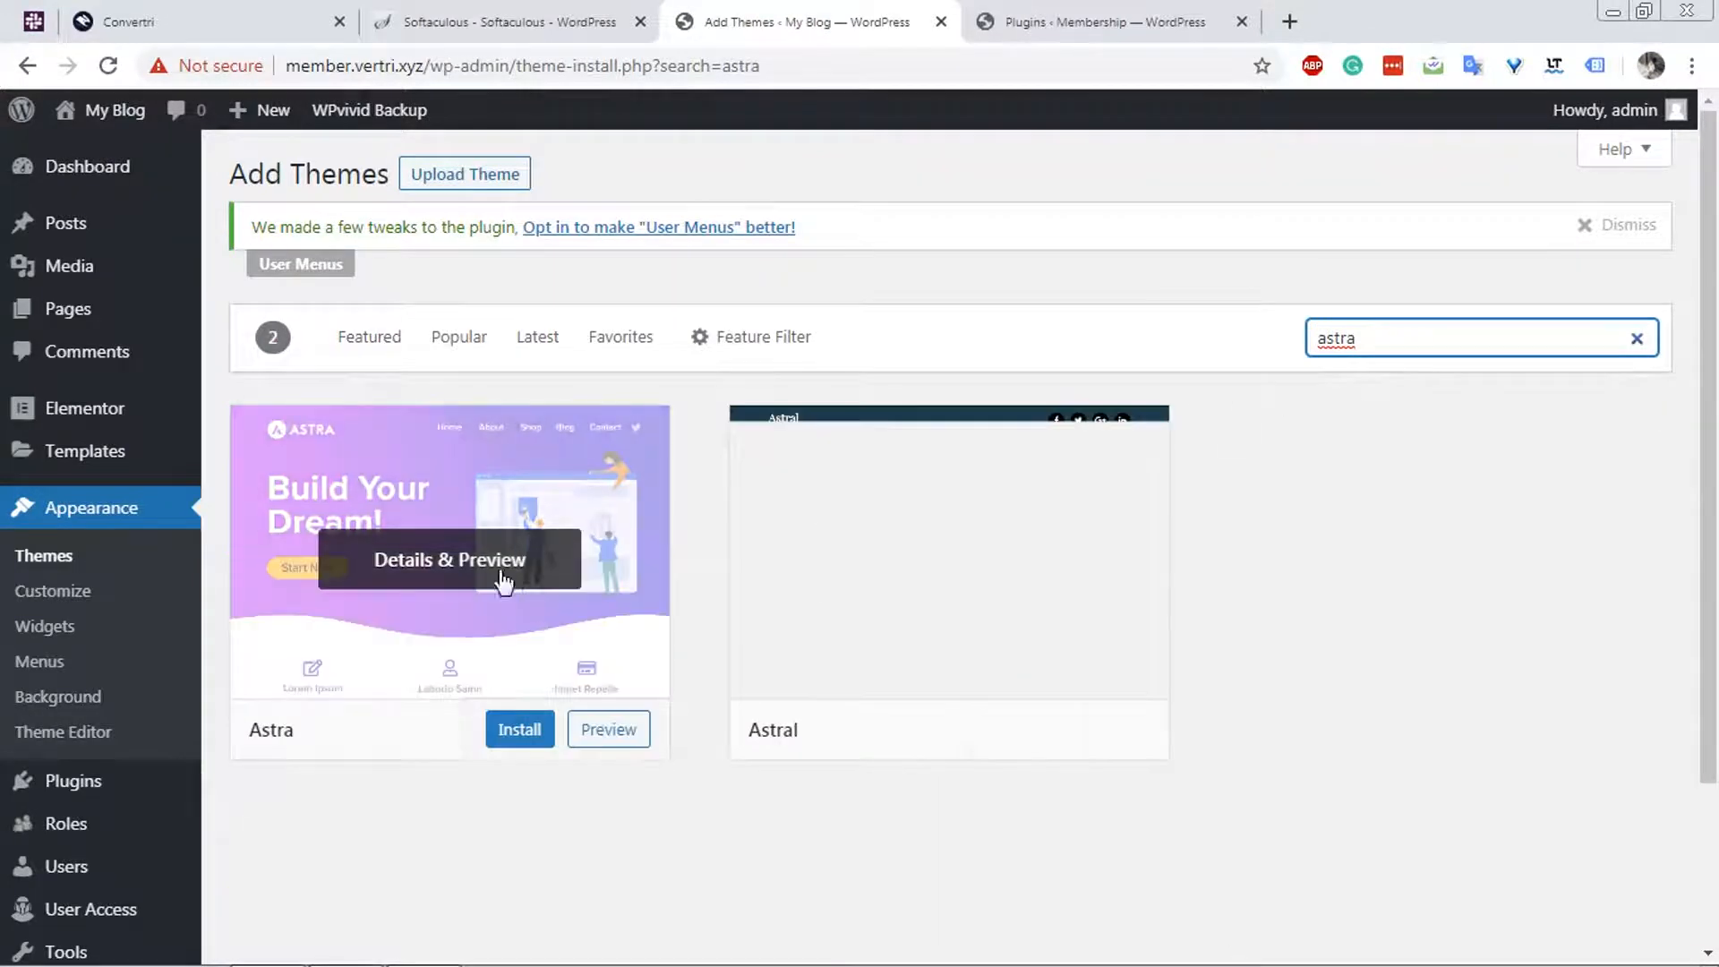
left_click(528, 732)
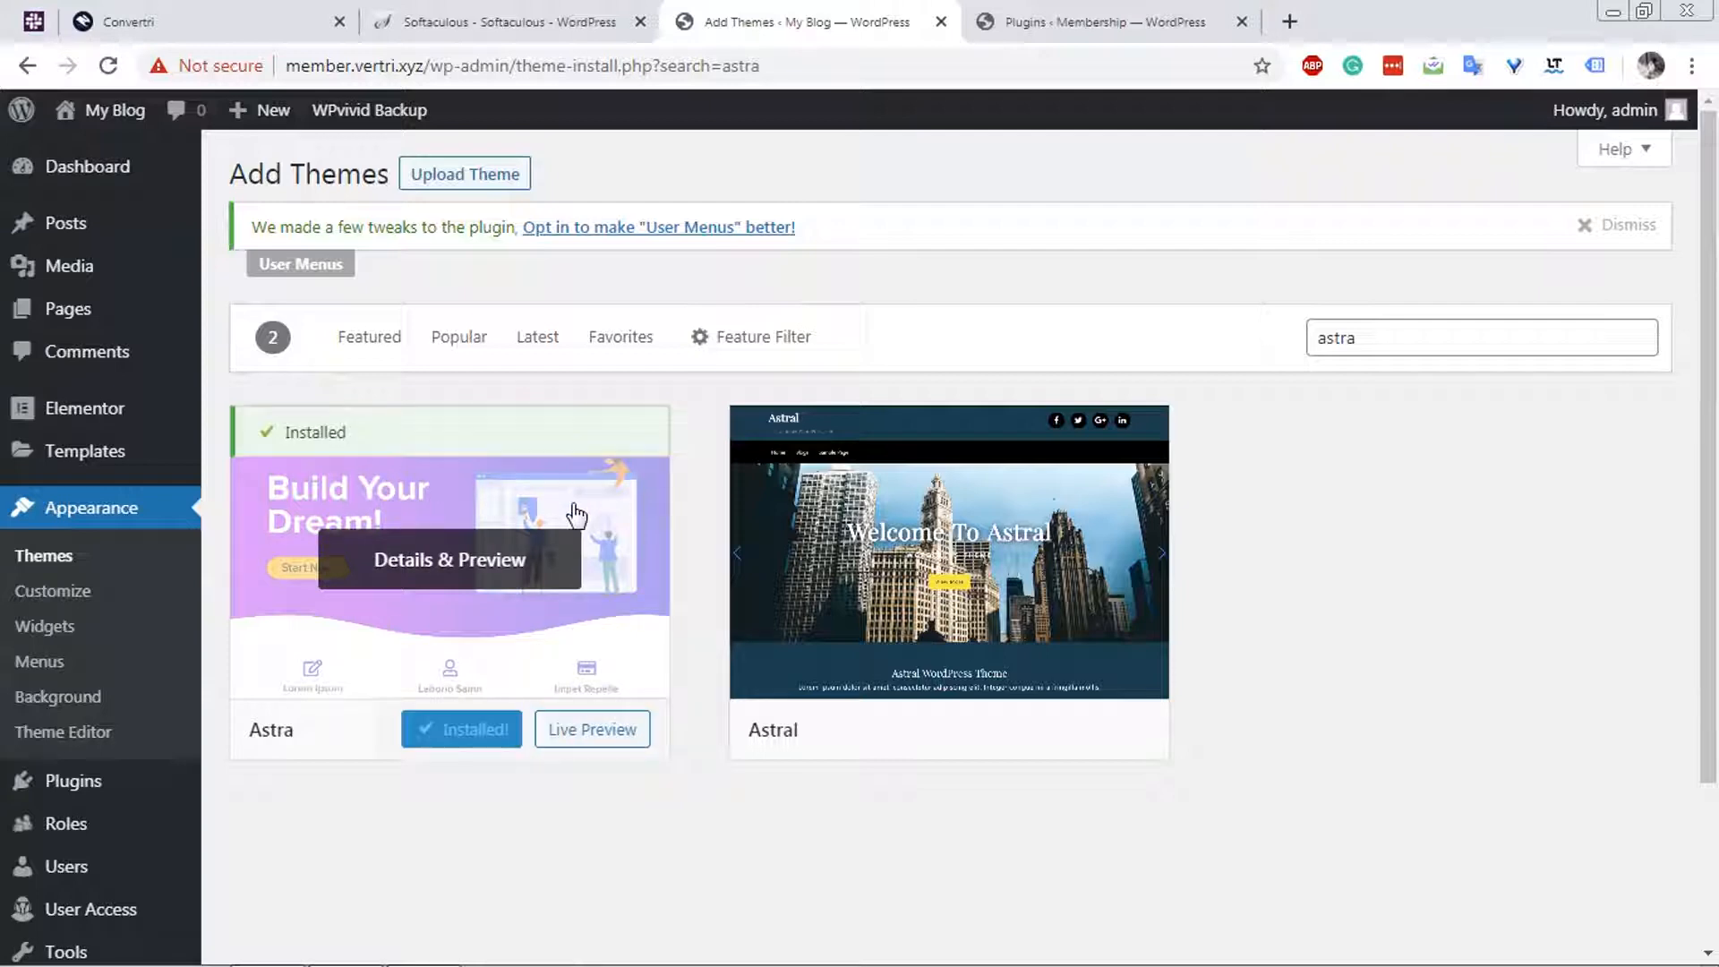
mouse_move(841, 756)
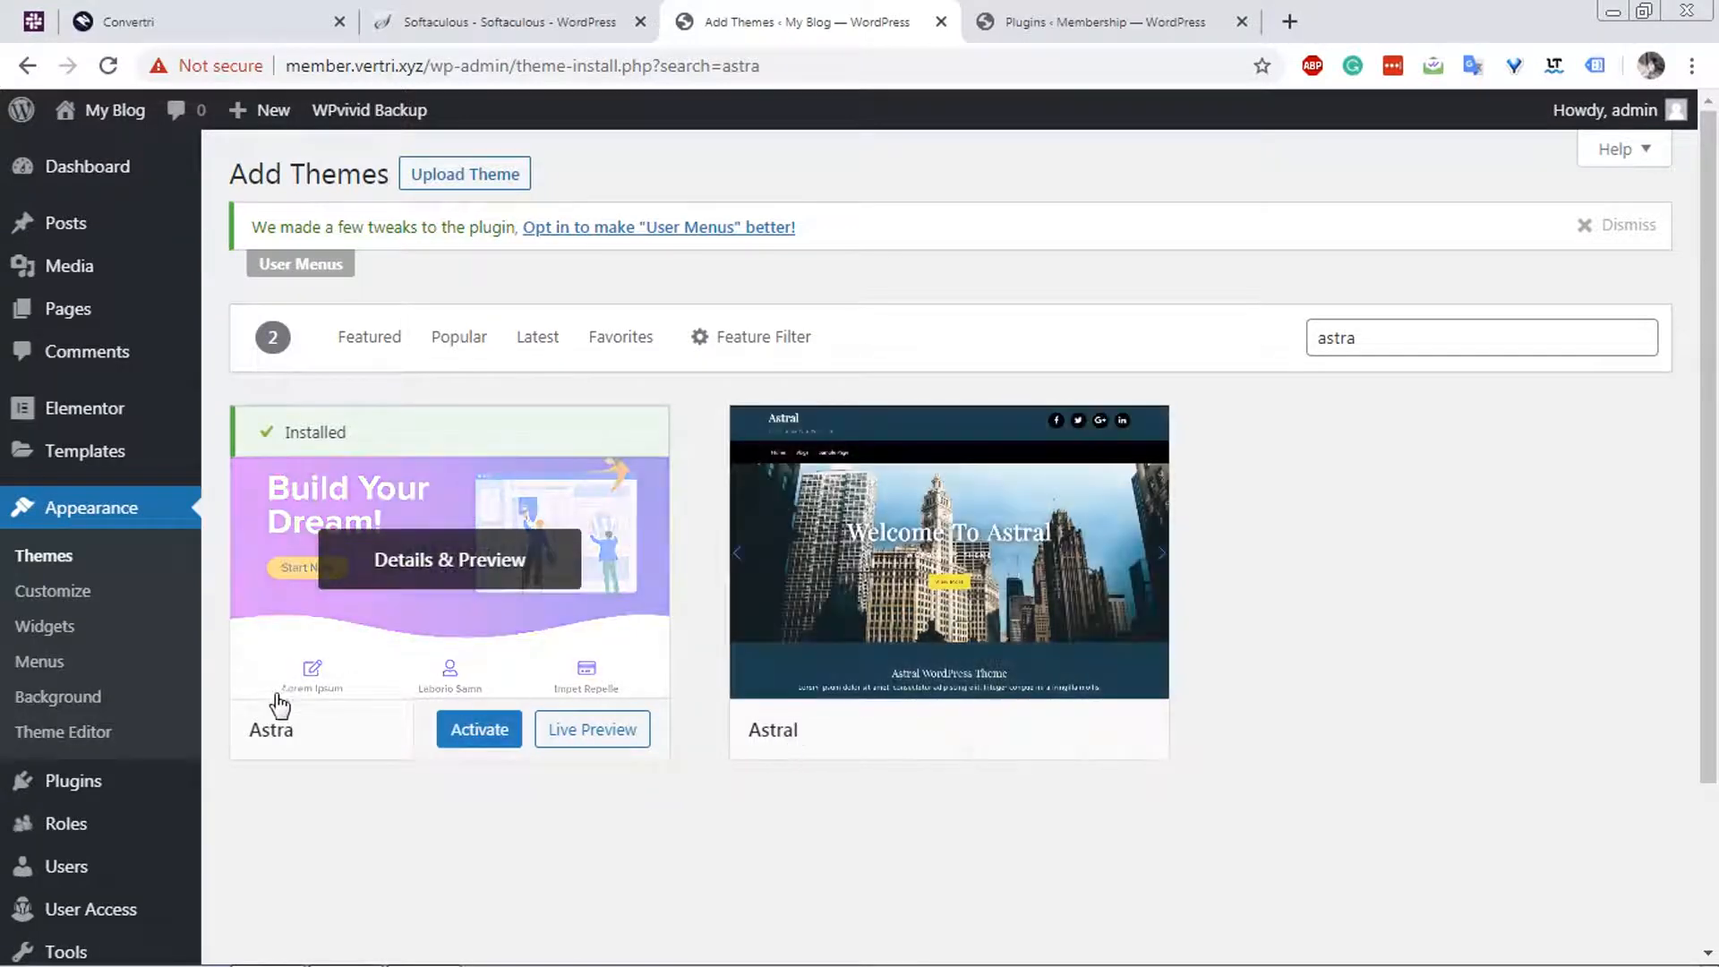
mouse_move(161, 305)
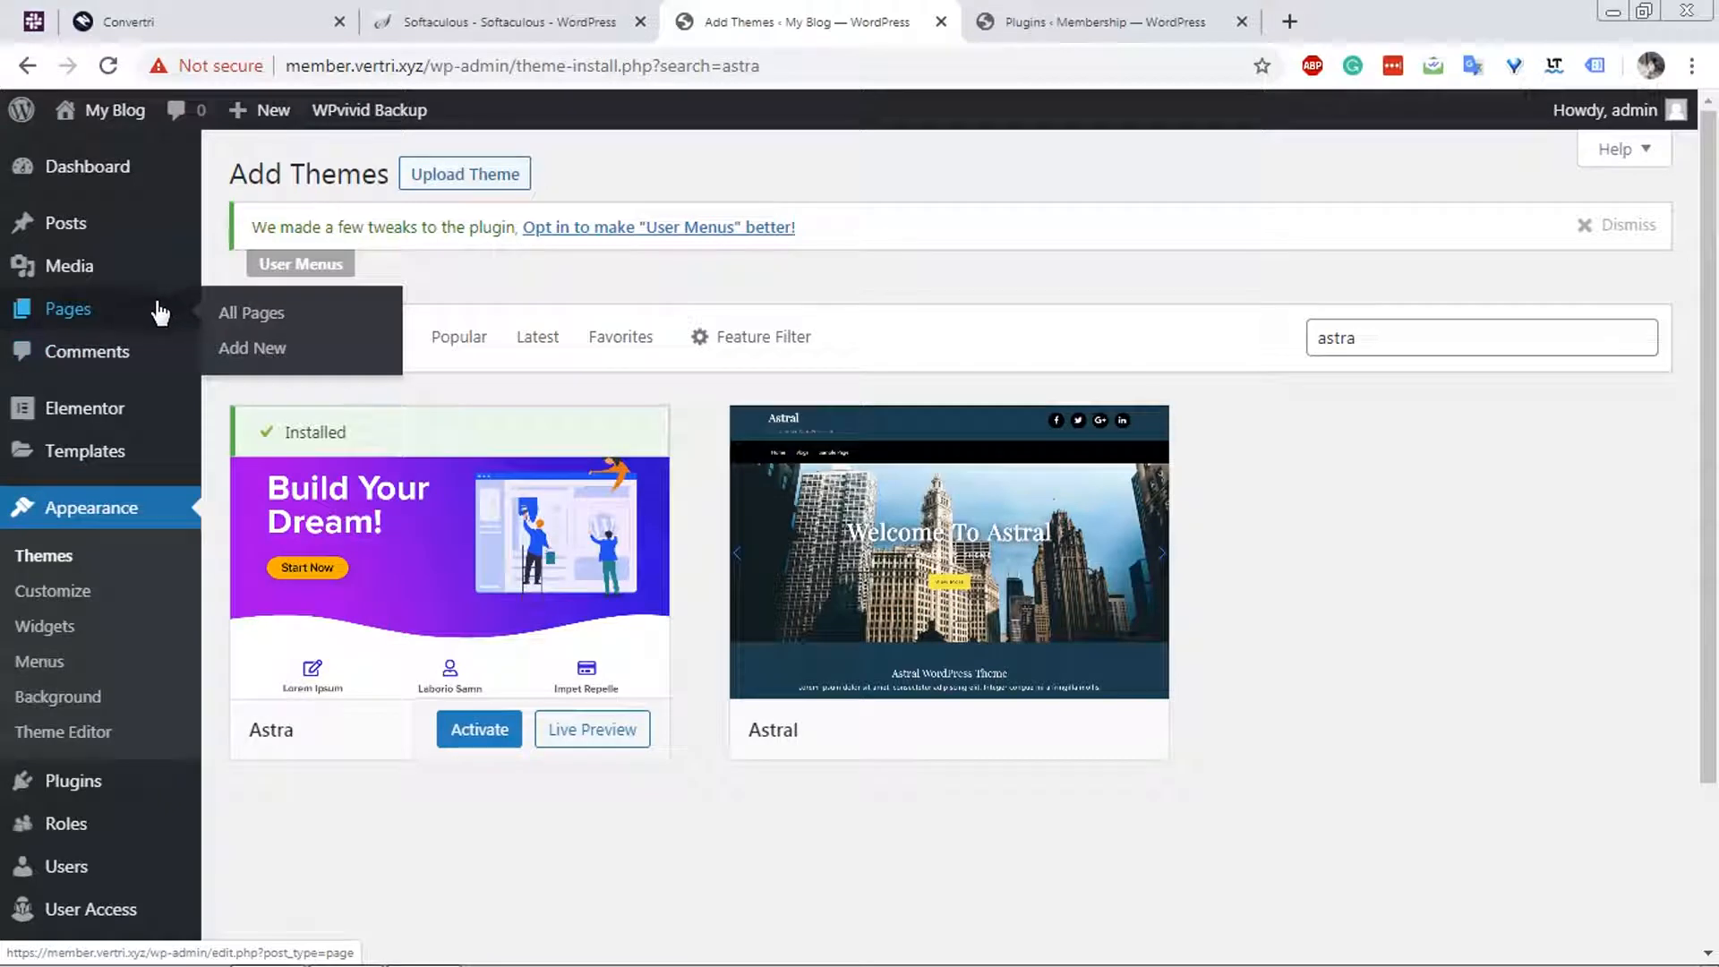
left_click(479, 739)
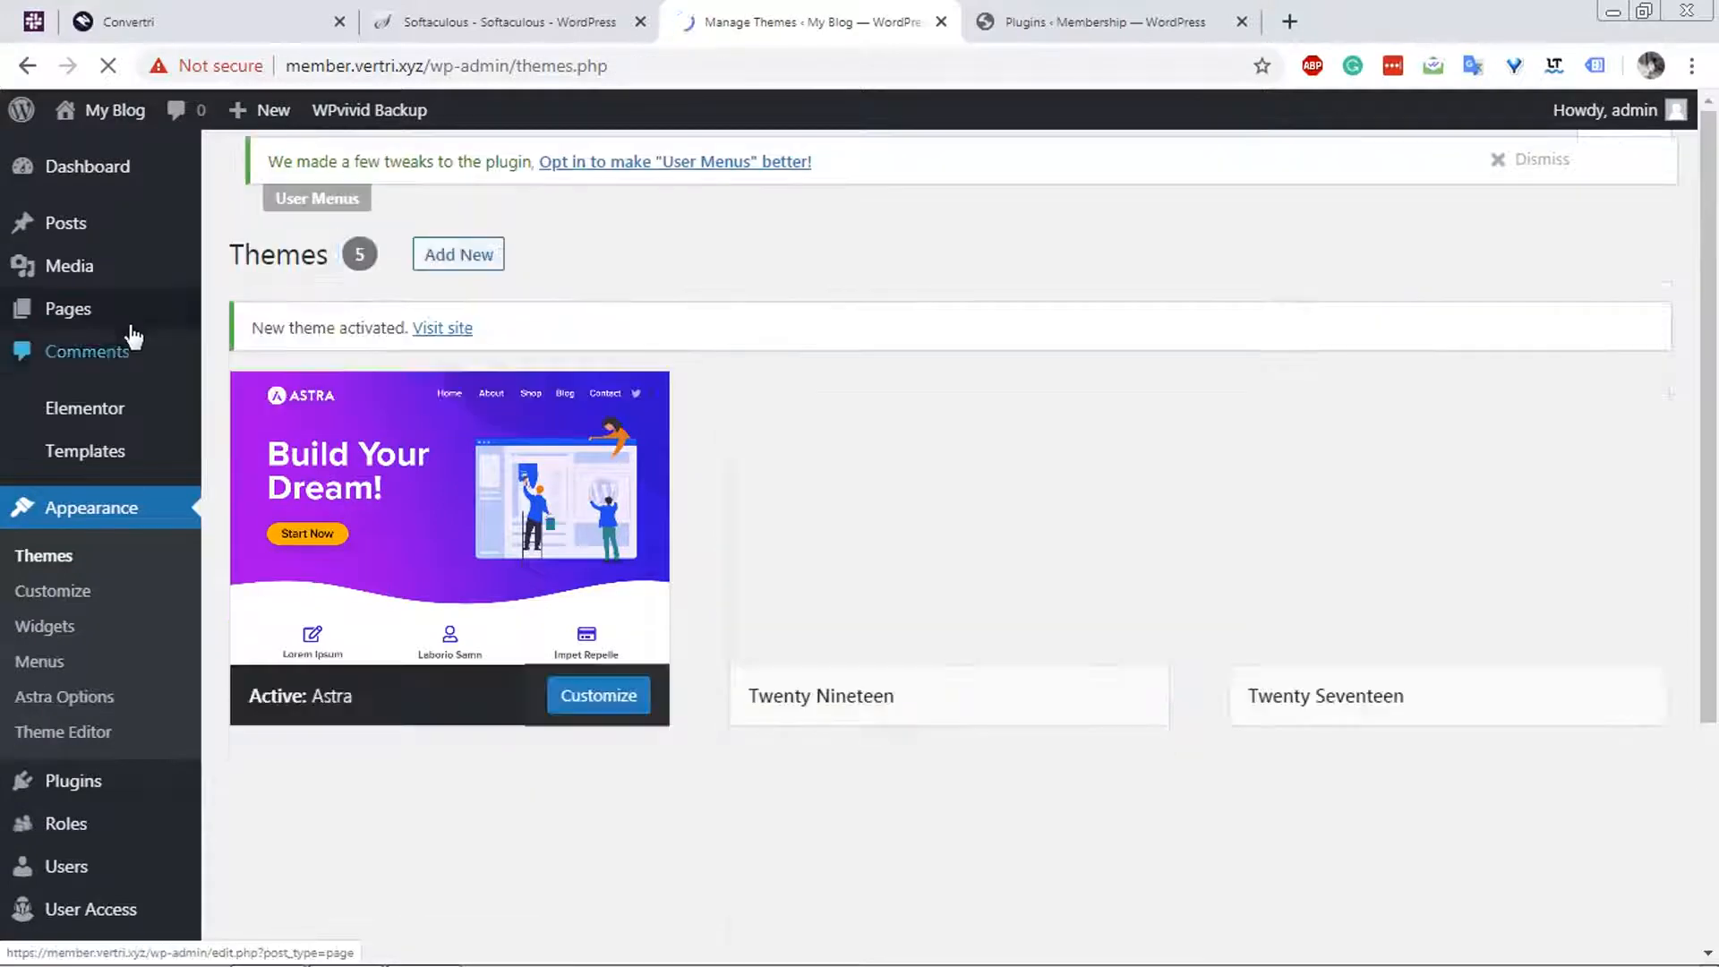
Open the Homepage page from the site's page list and start editing it with Elementor.
mouse_move(115, 321)
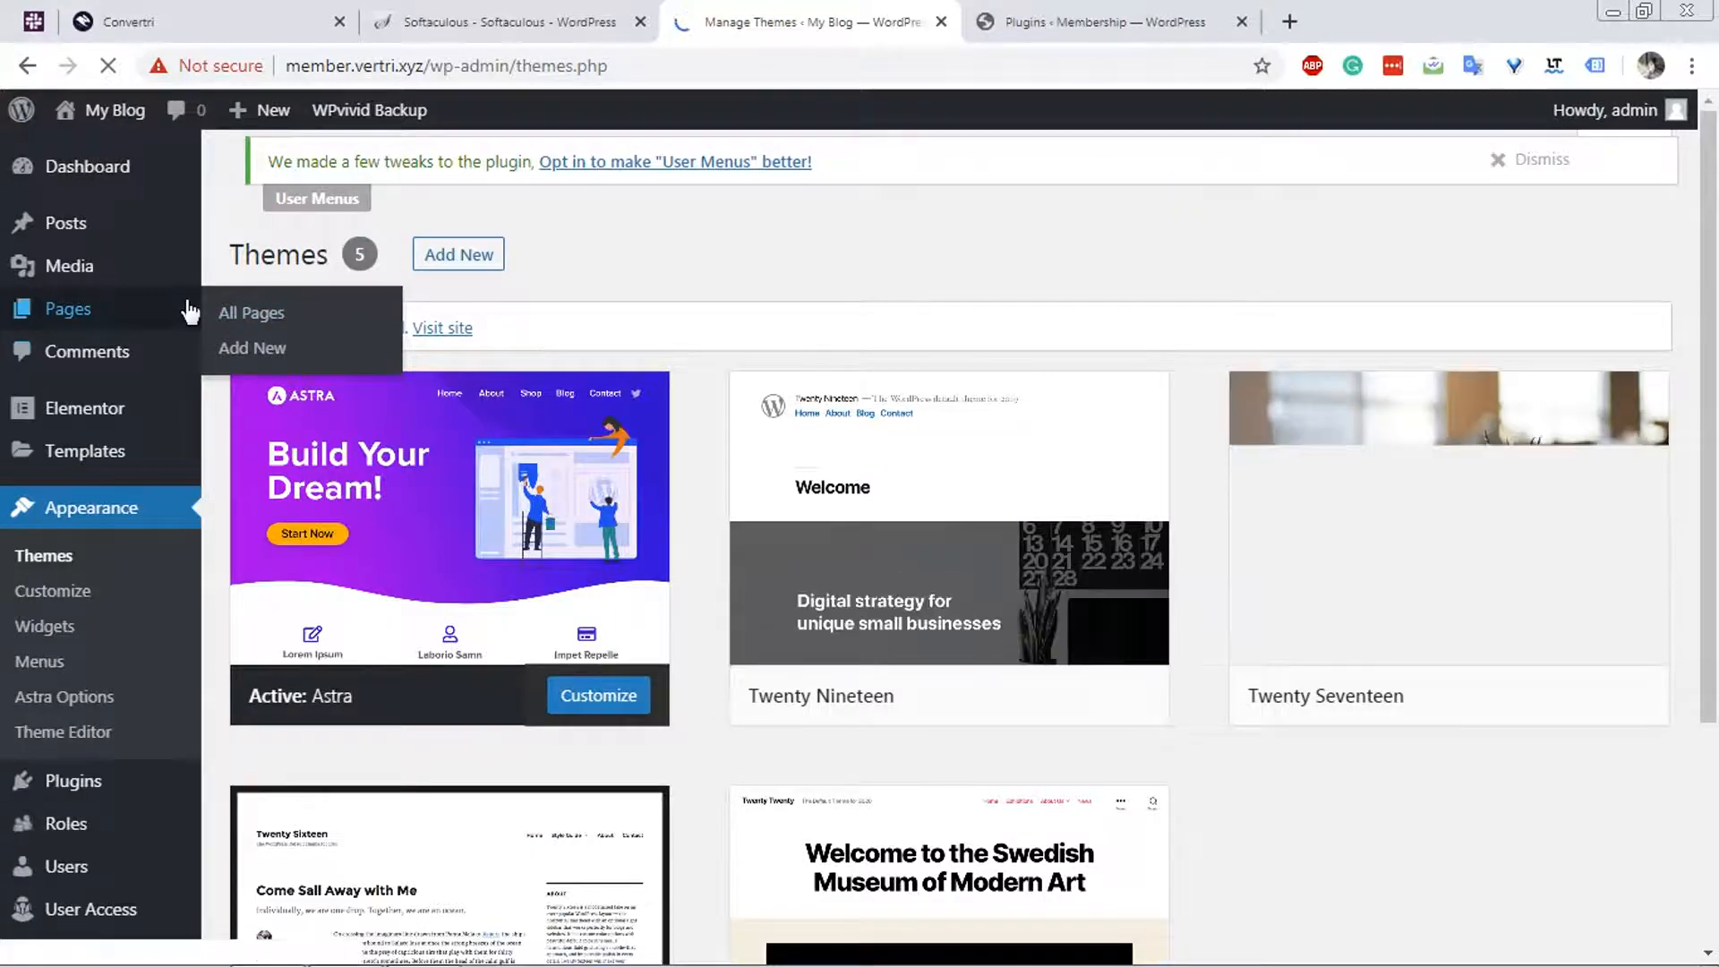
left_click(116, 318)
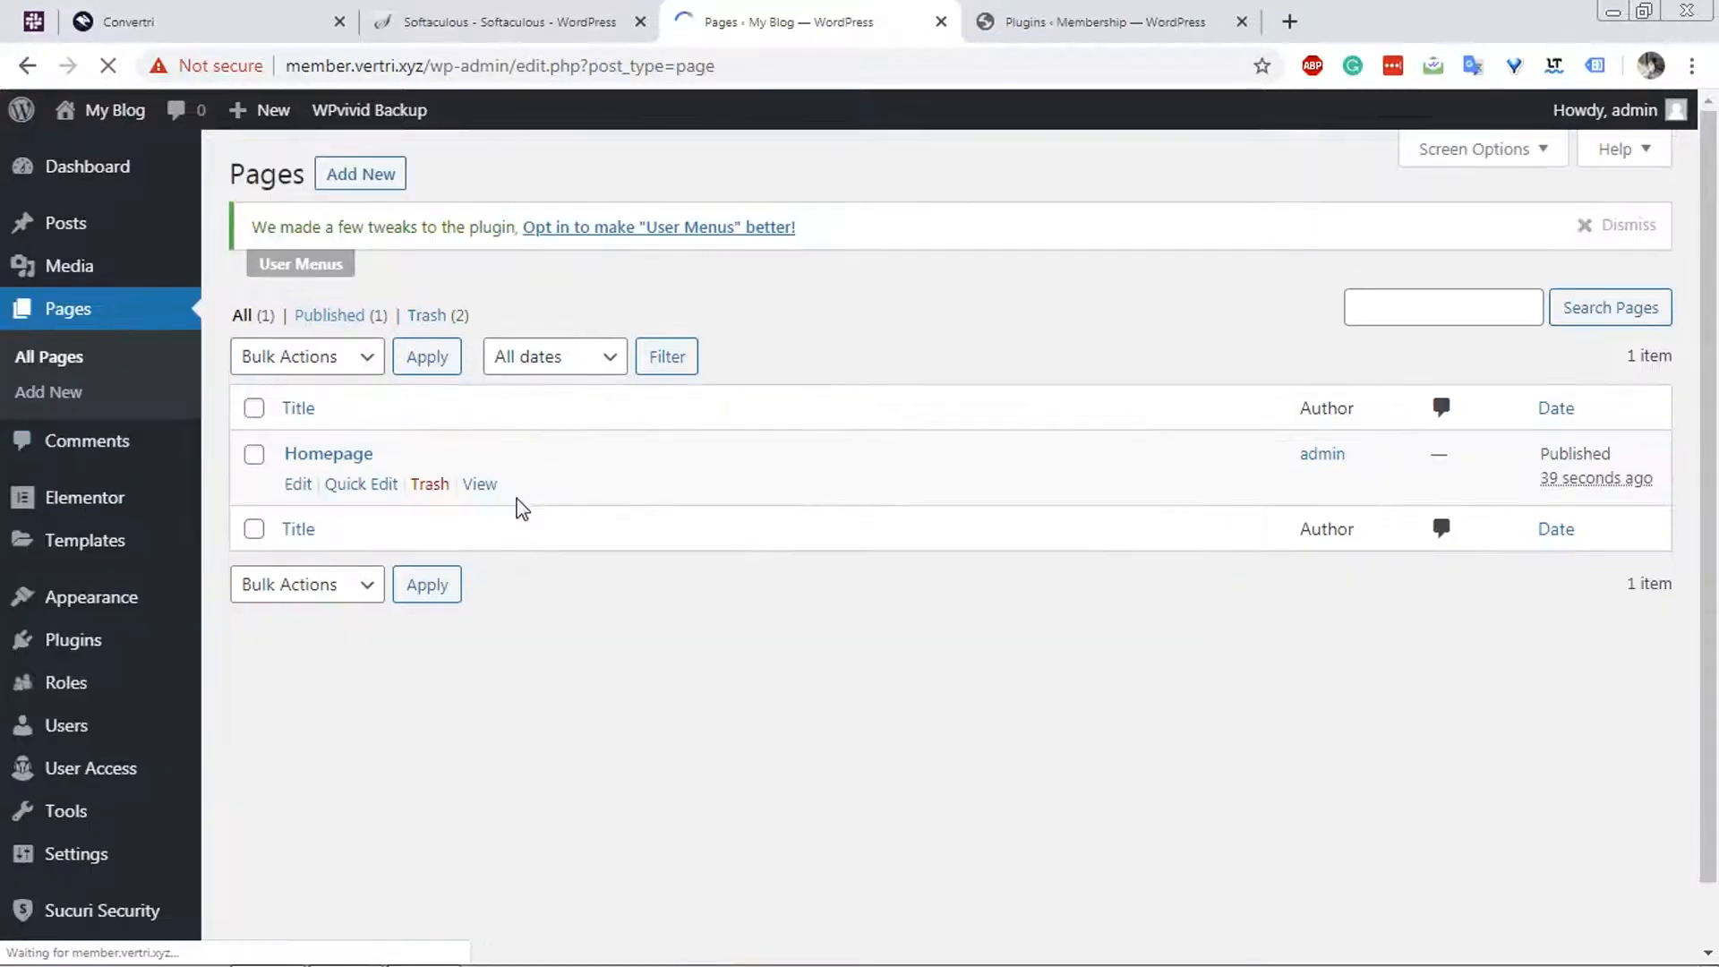
left_click(347, 458)
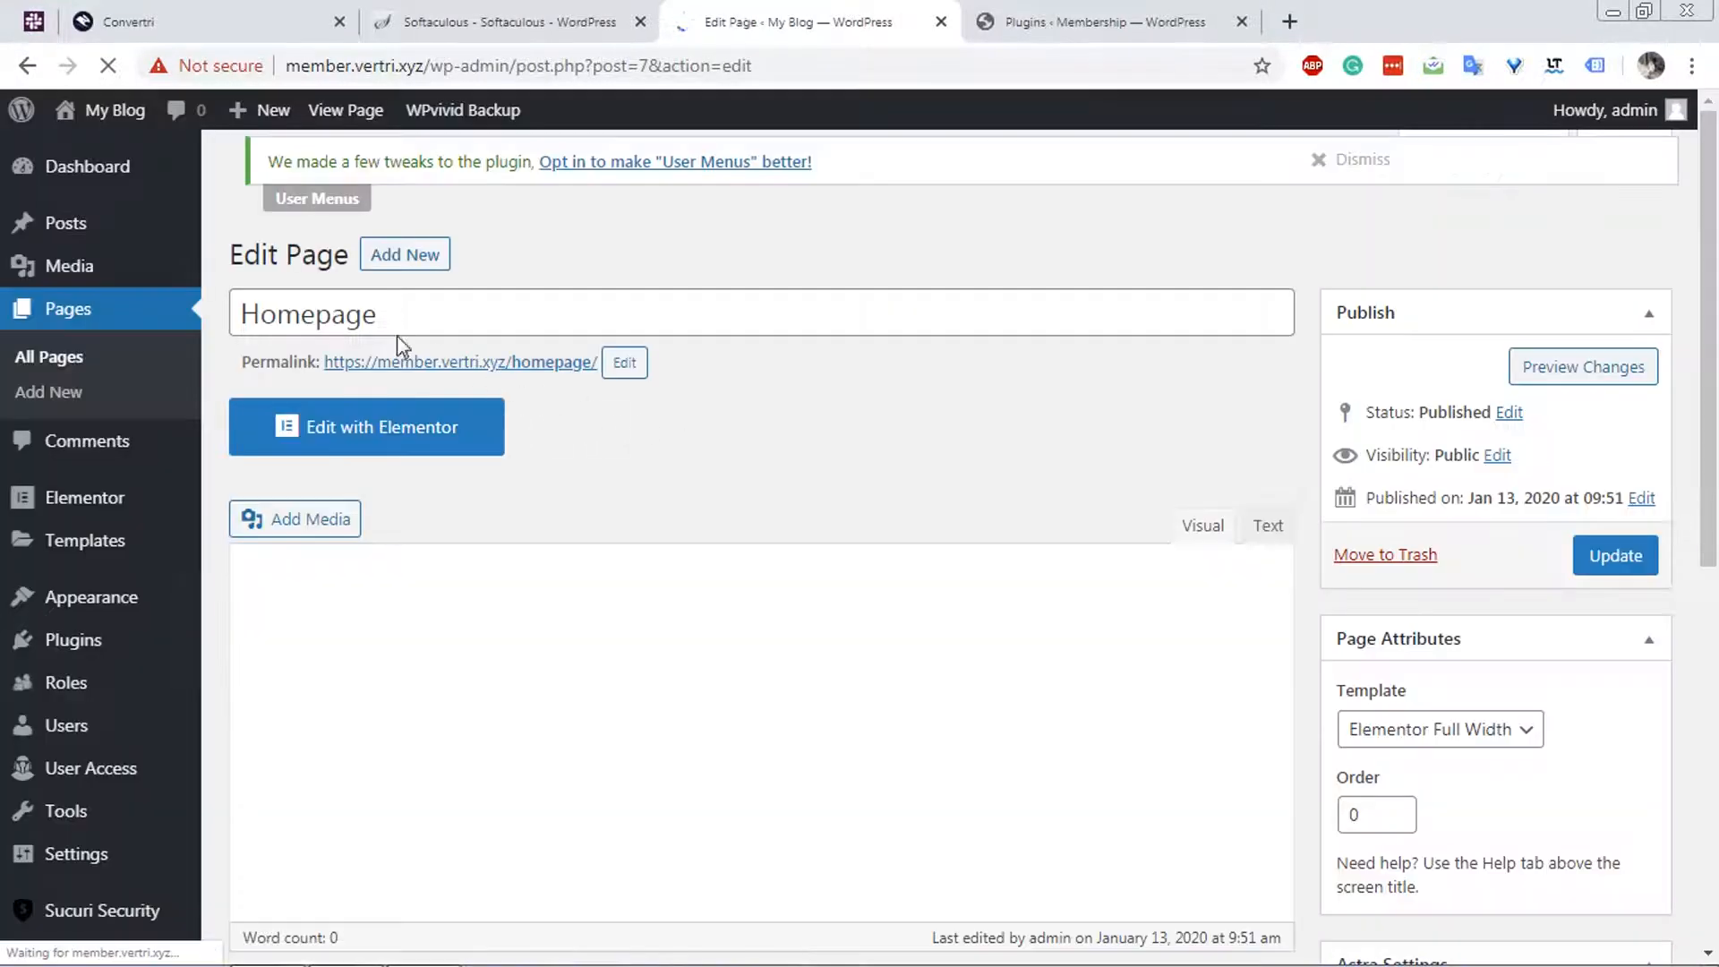
scroll(1397, 537, "down", 3)
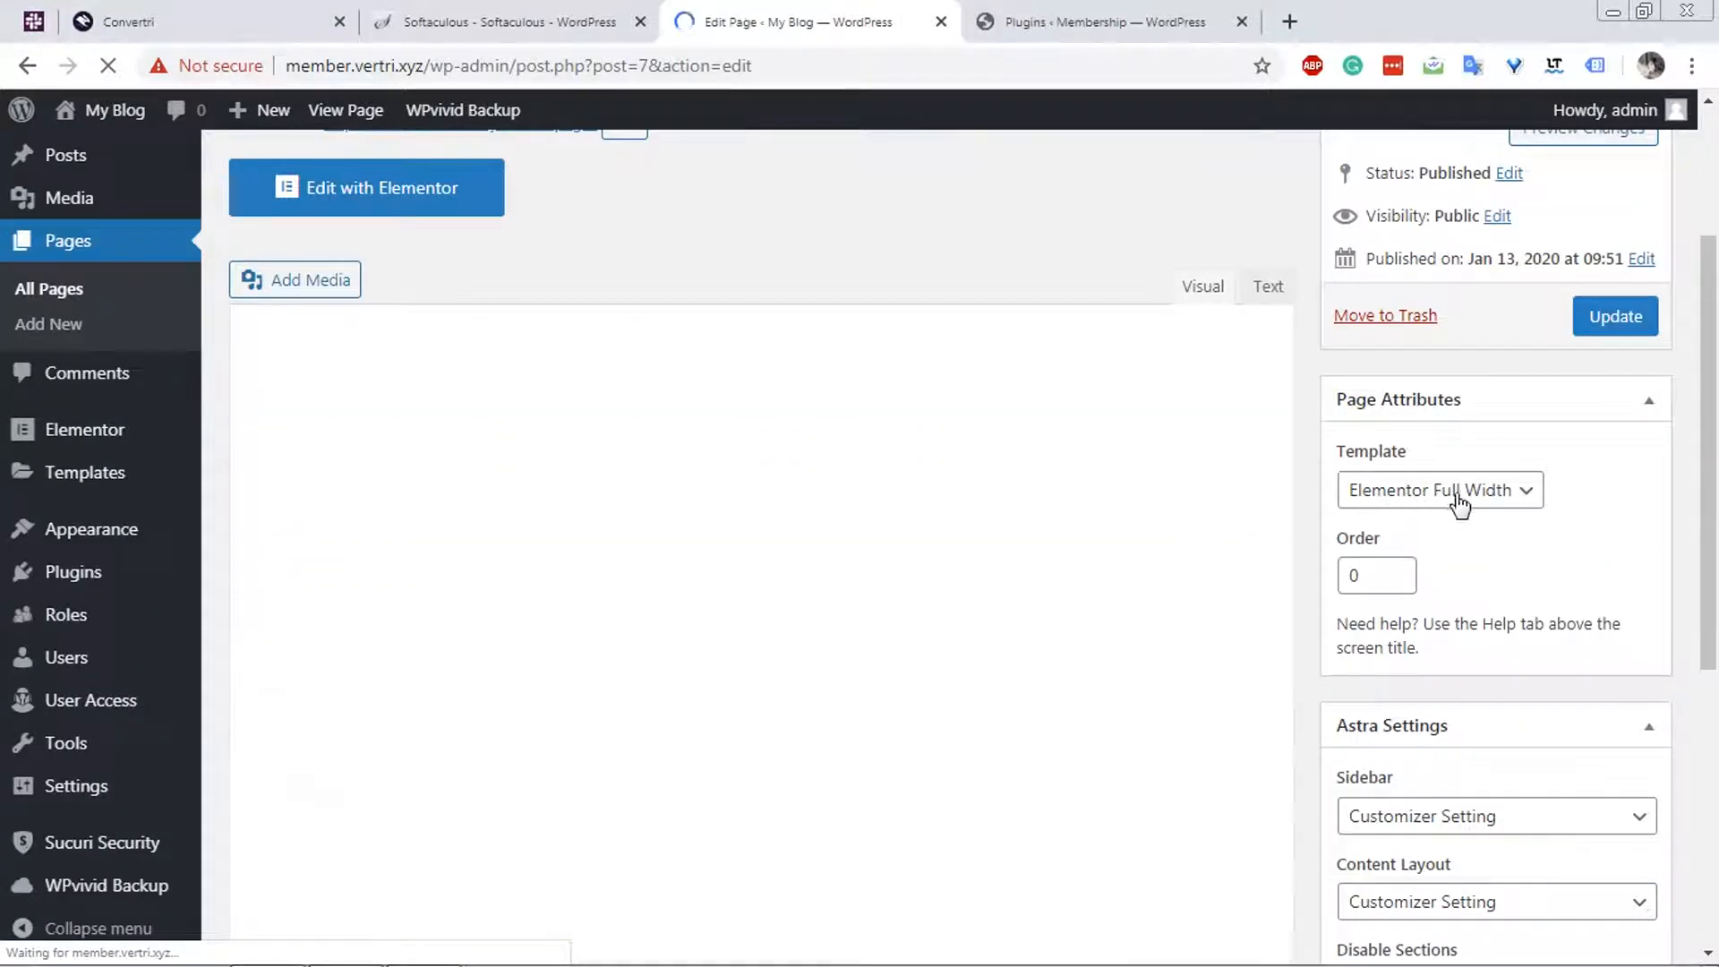
scroll(1274, 522, "up", 3)
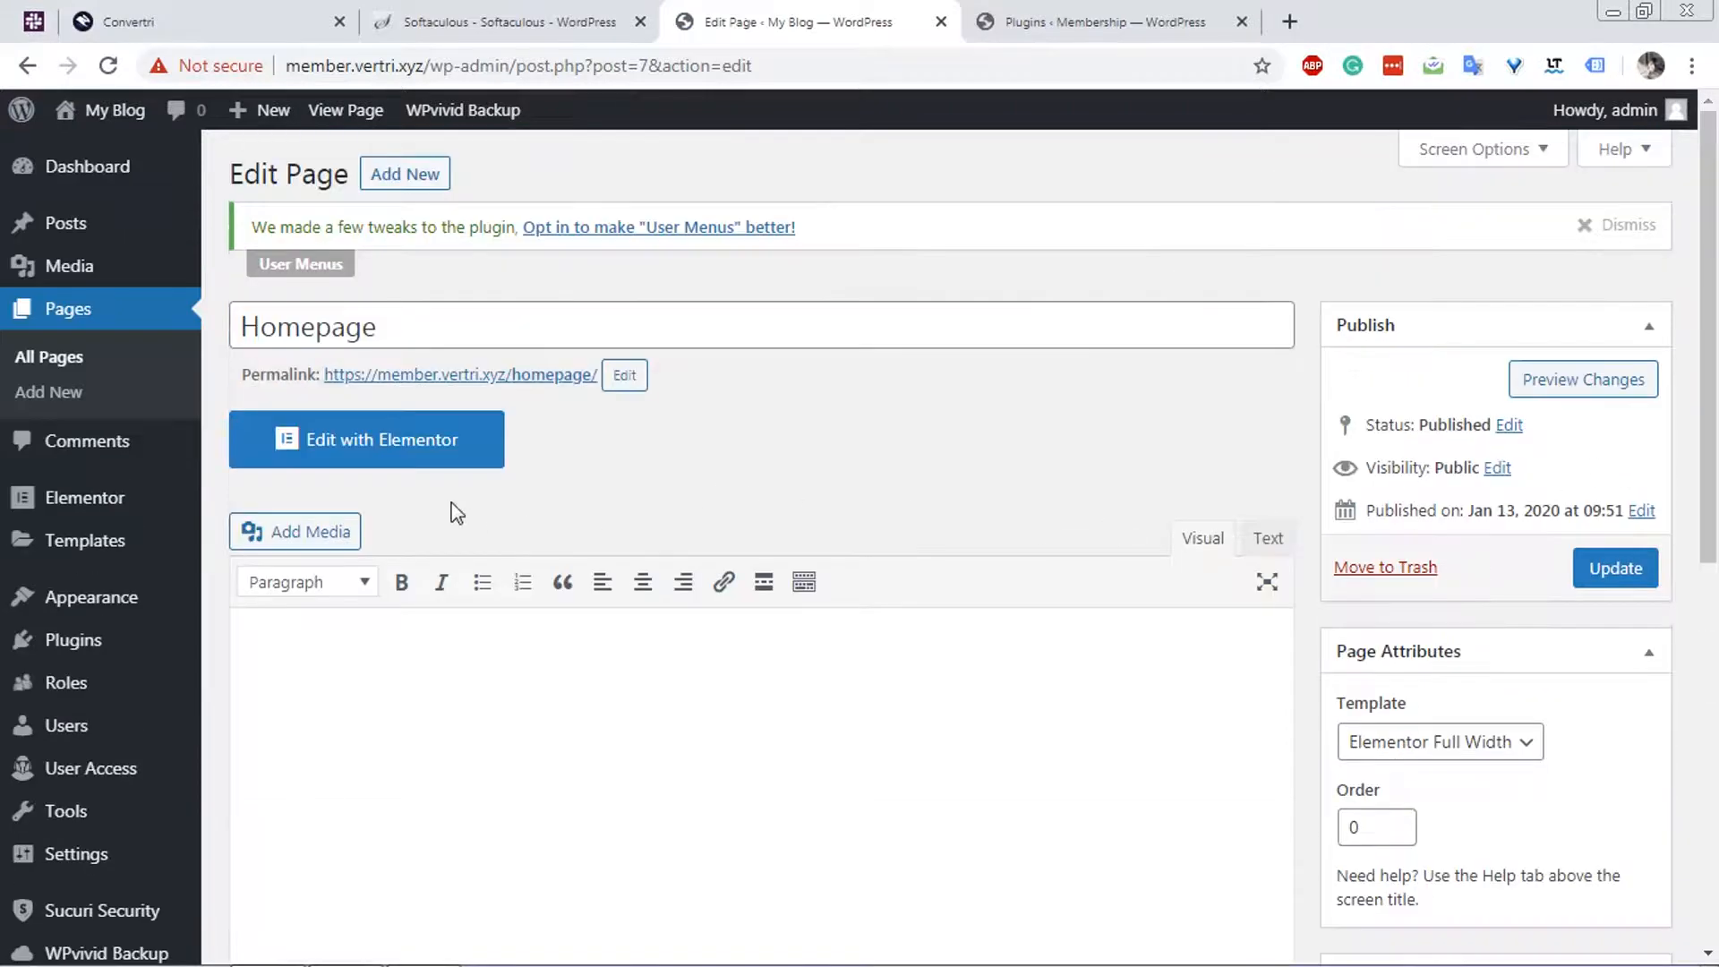
left_click(414, 462)
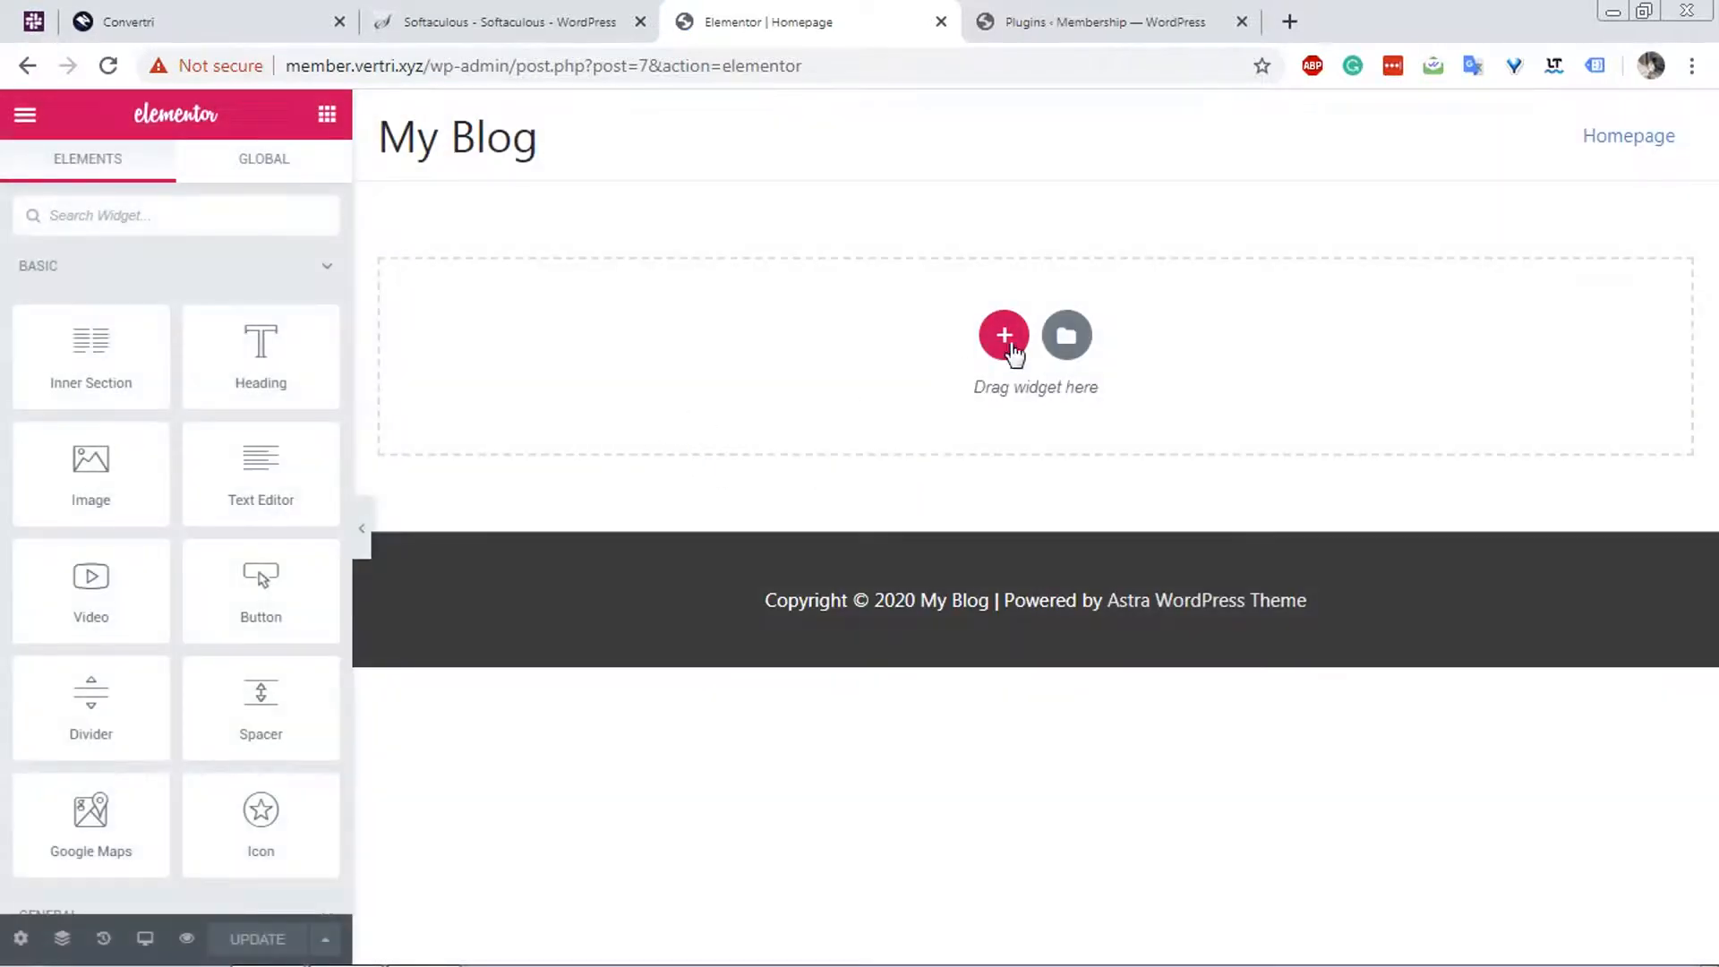
Add a three-column section with a wide middle column and place a Shortcode widget in that middle column.
left_click(1010, 349)
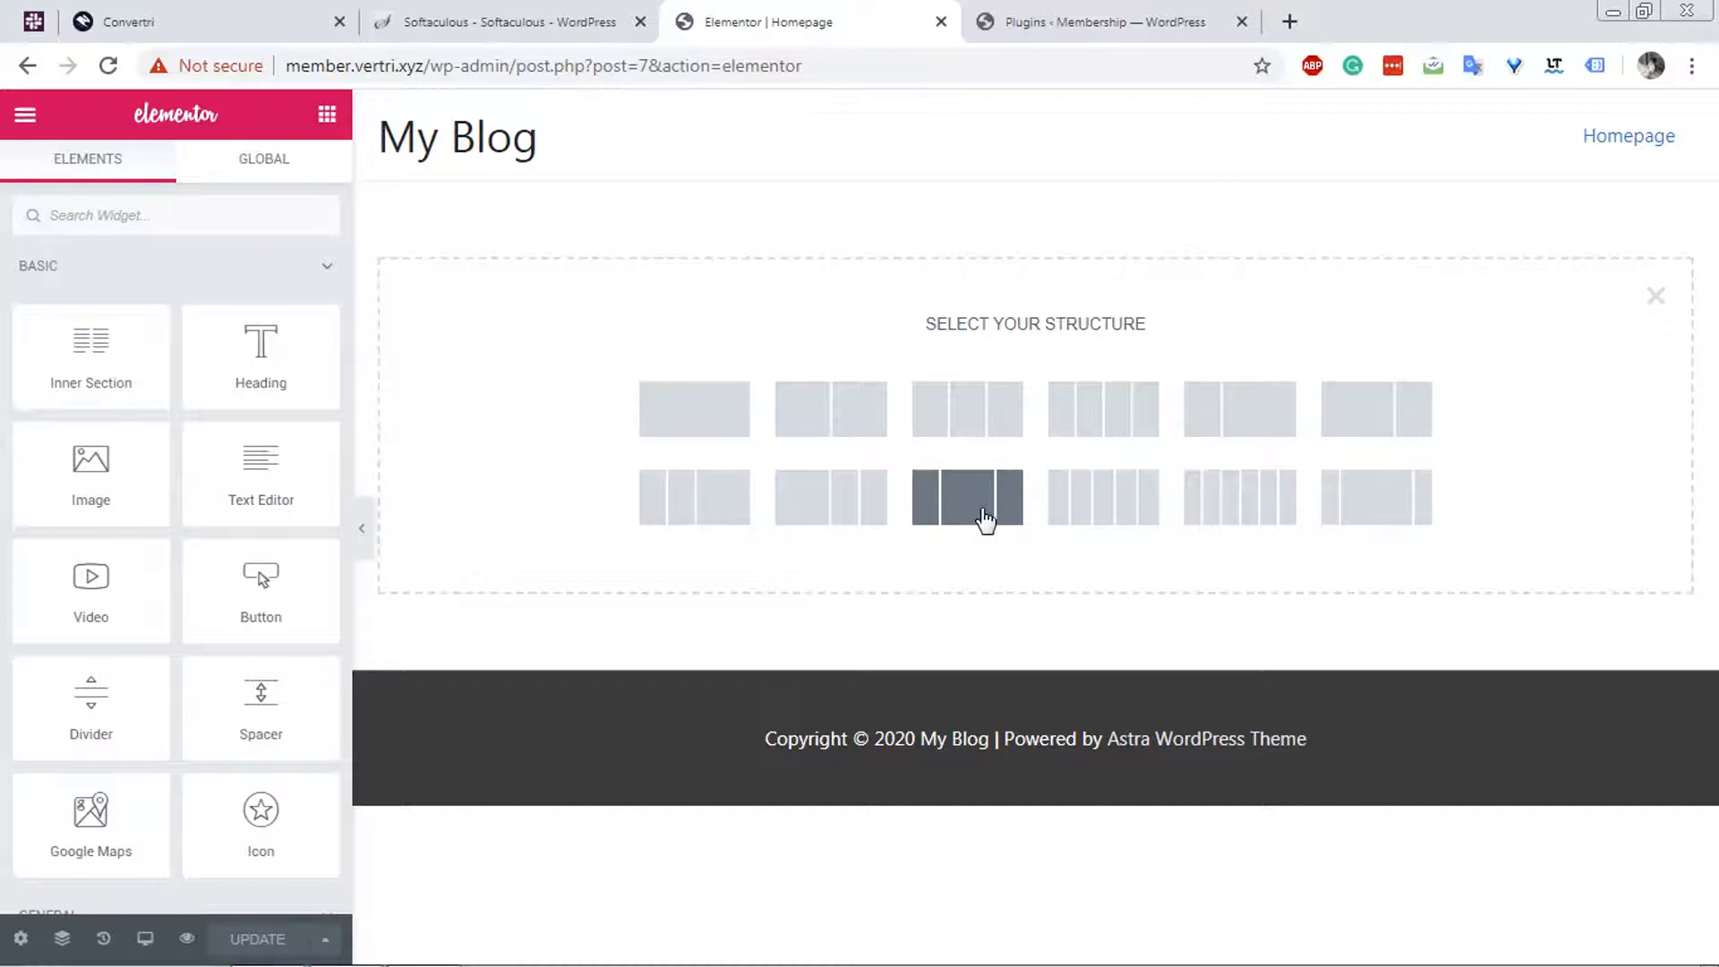
left_click(925, 502)
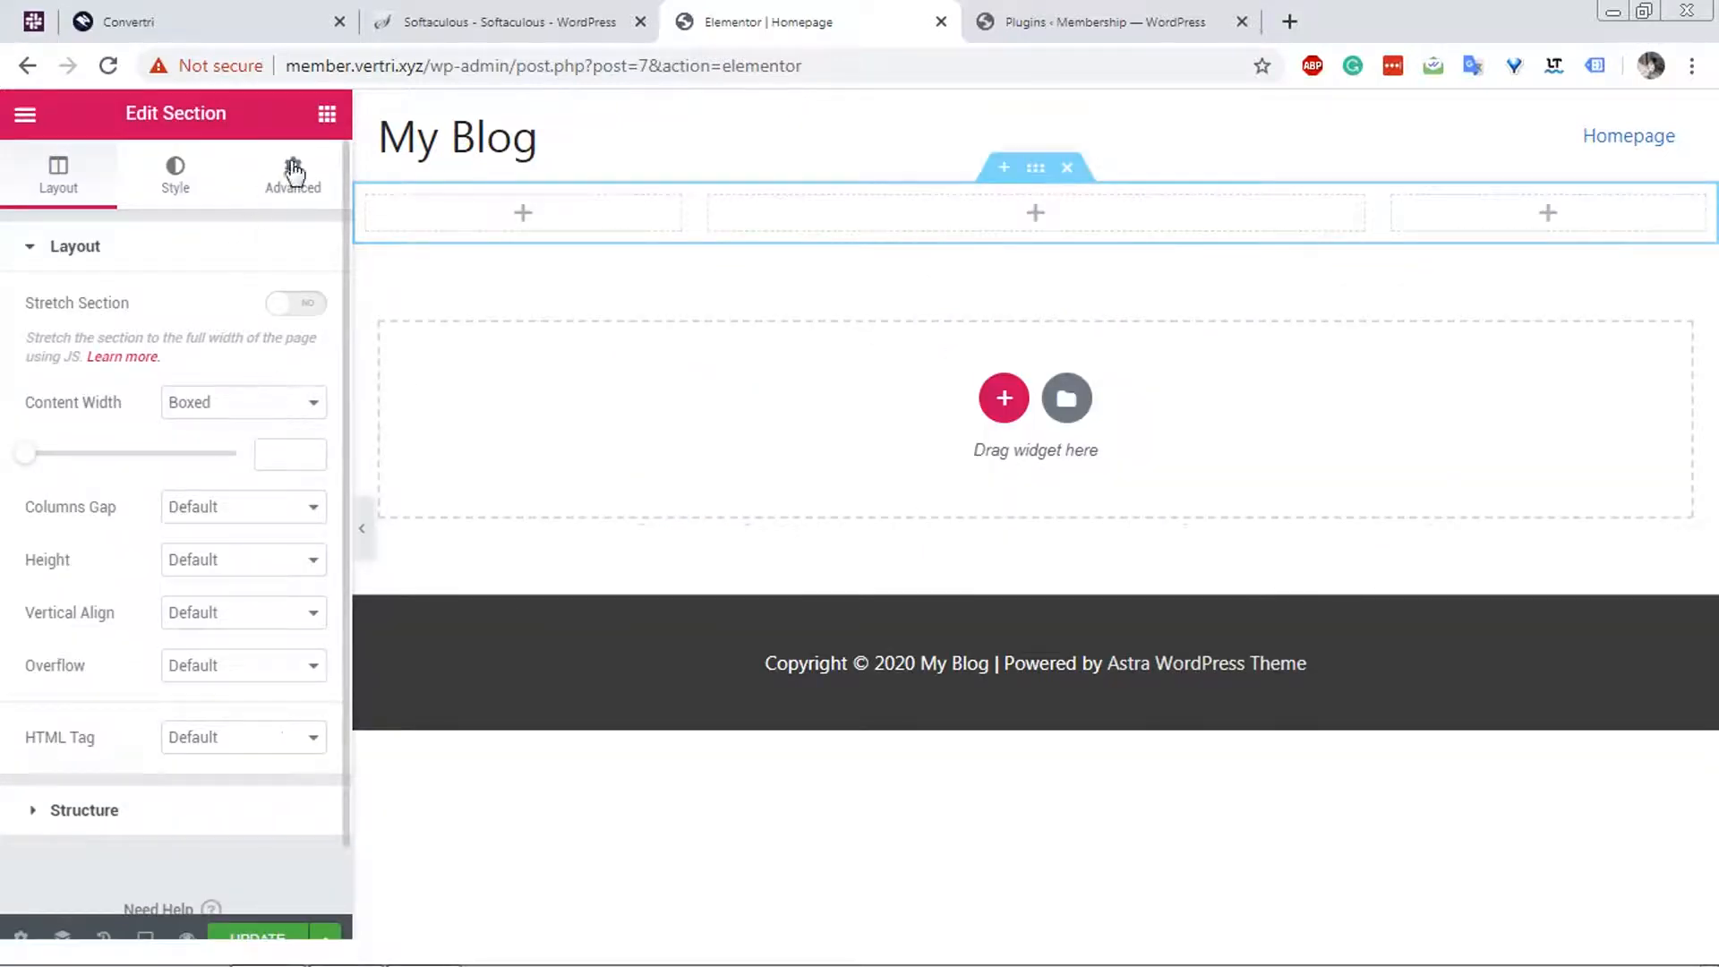
left_click(326, 117)
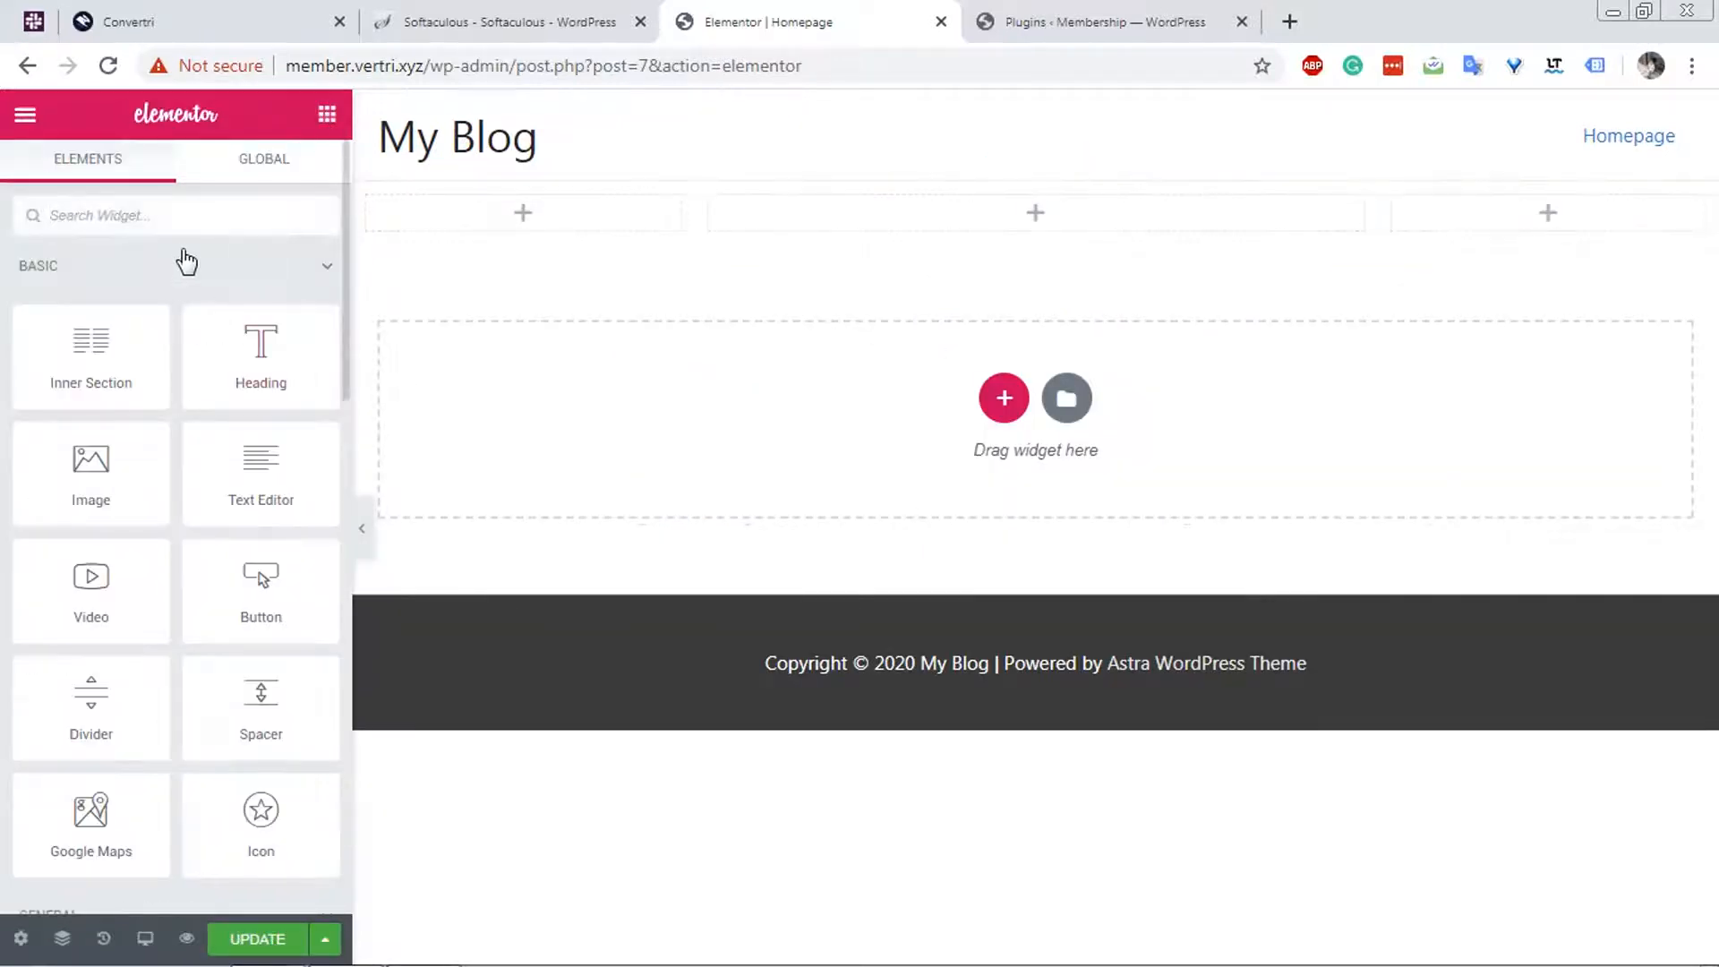
type("shor")
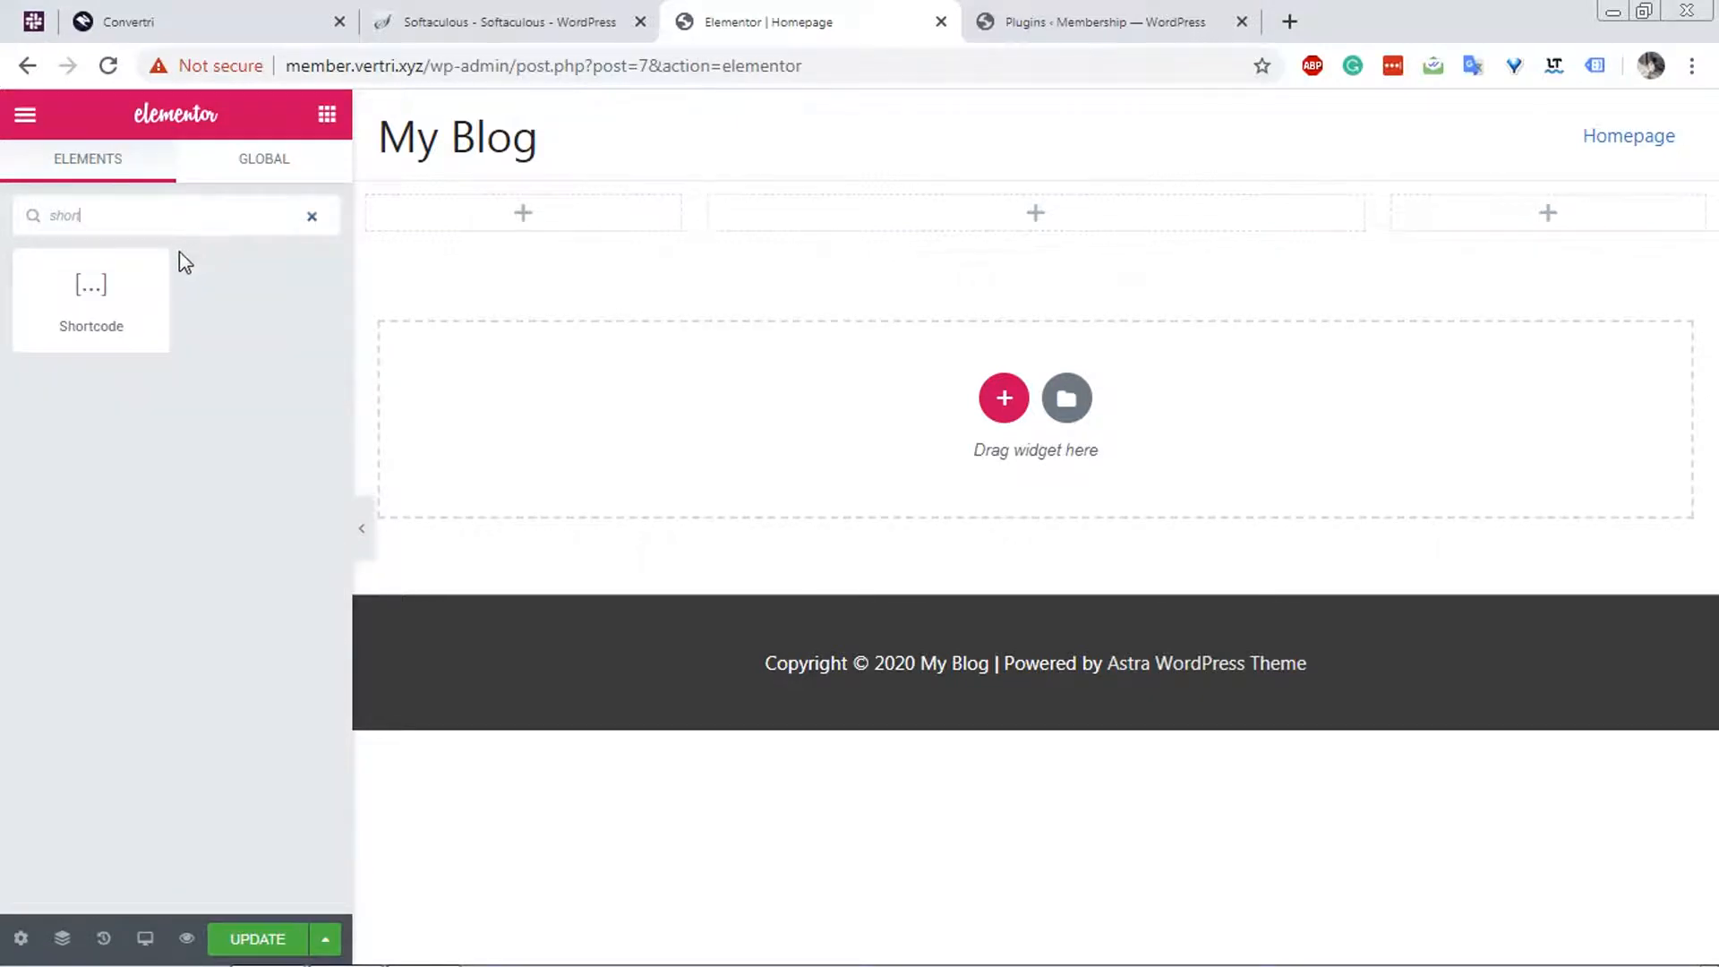
left_click_drag(90, 291, 1033, 229)
Enter the shortcode [lwa] in the Shortcode widget and apply it to the page.
left_click(160, 392)
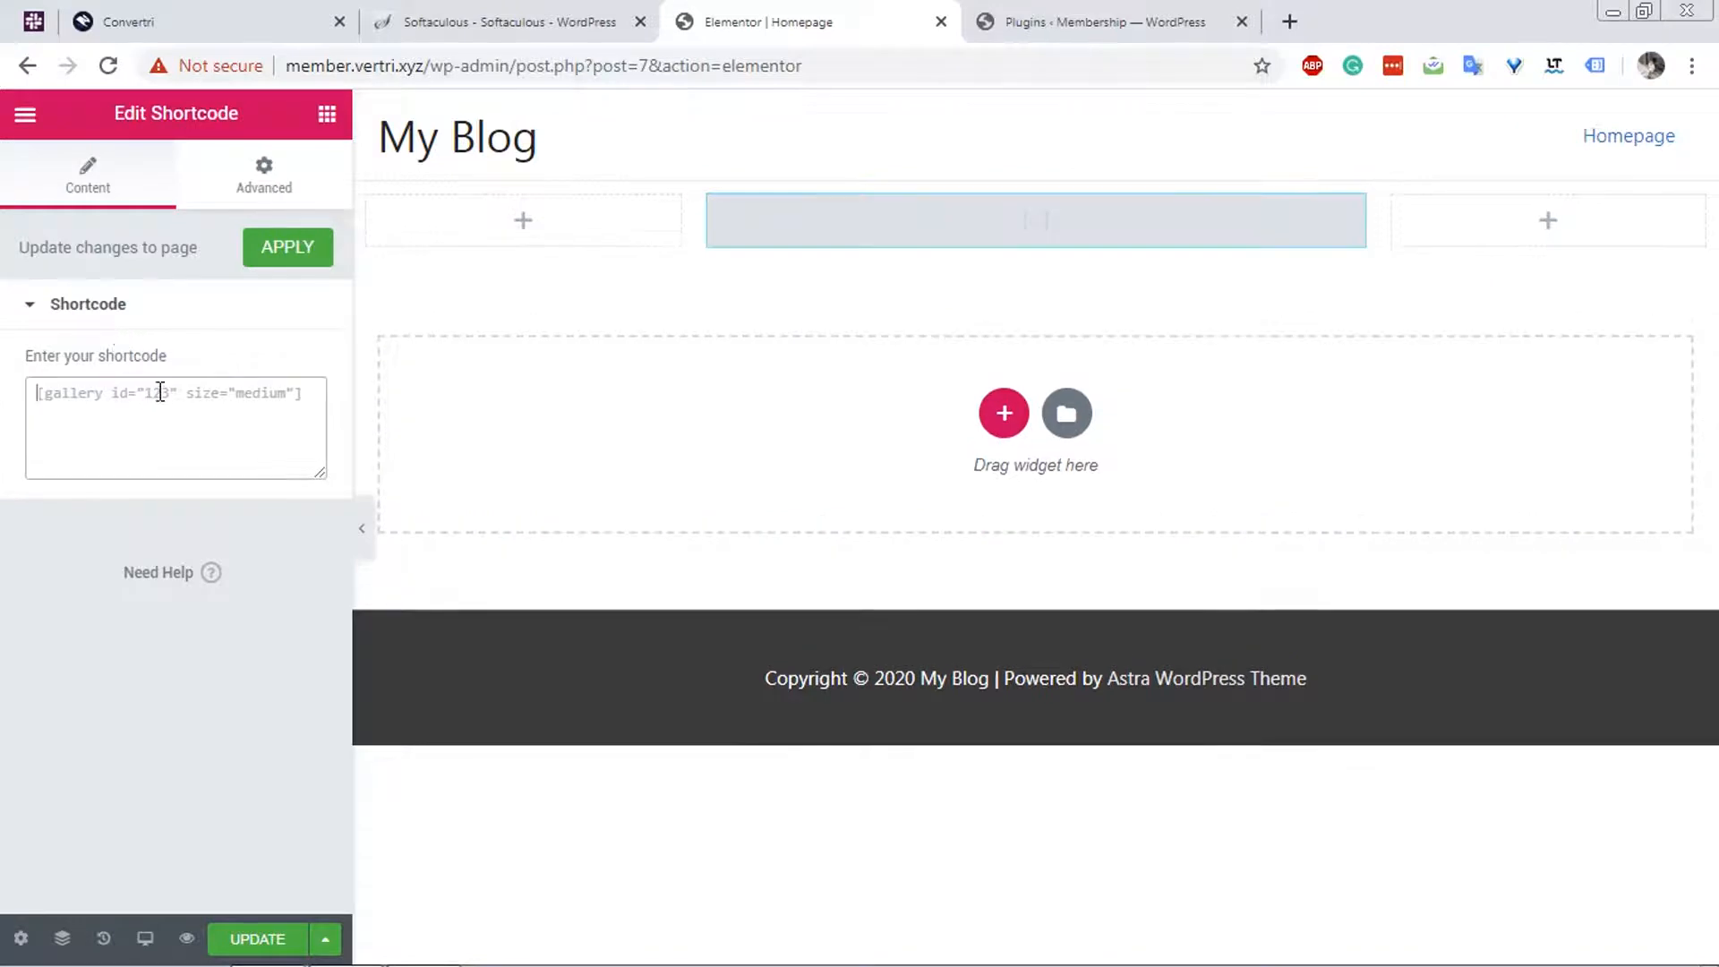
type("[l")
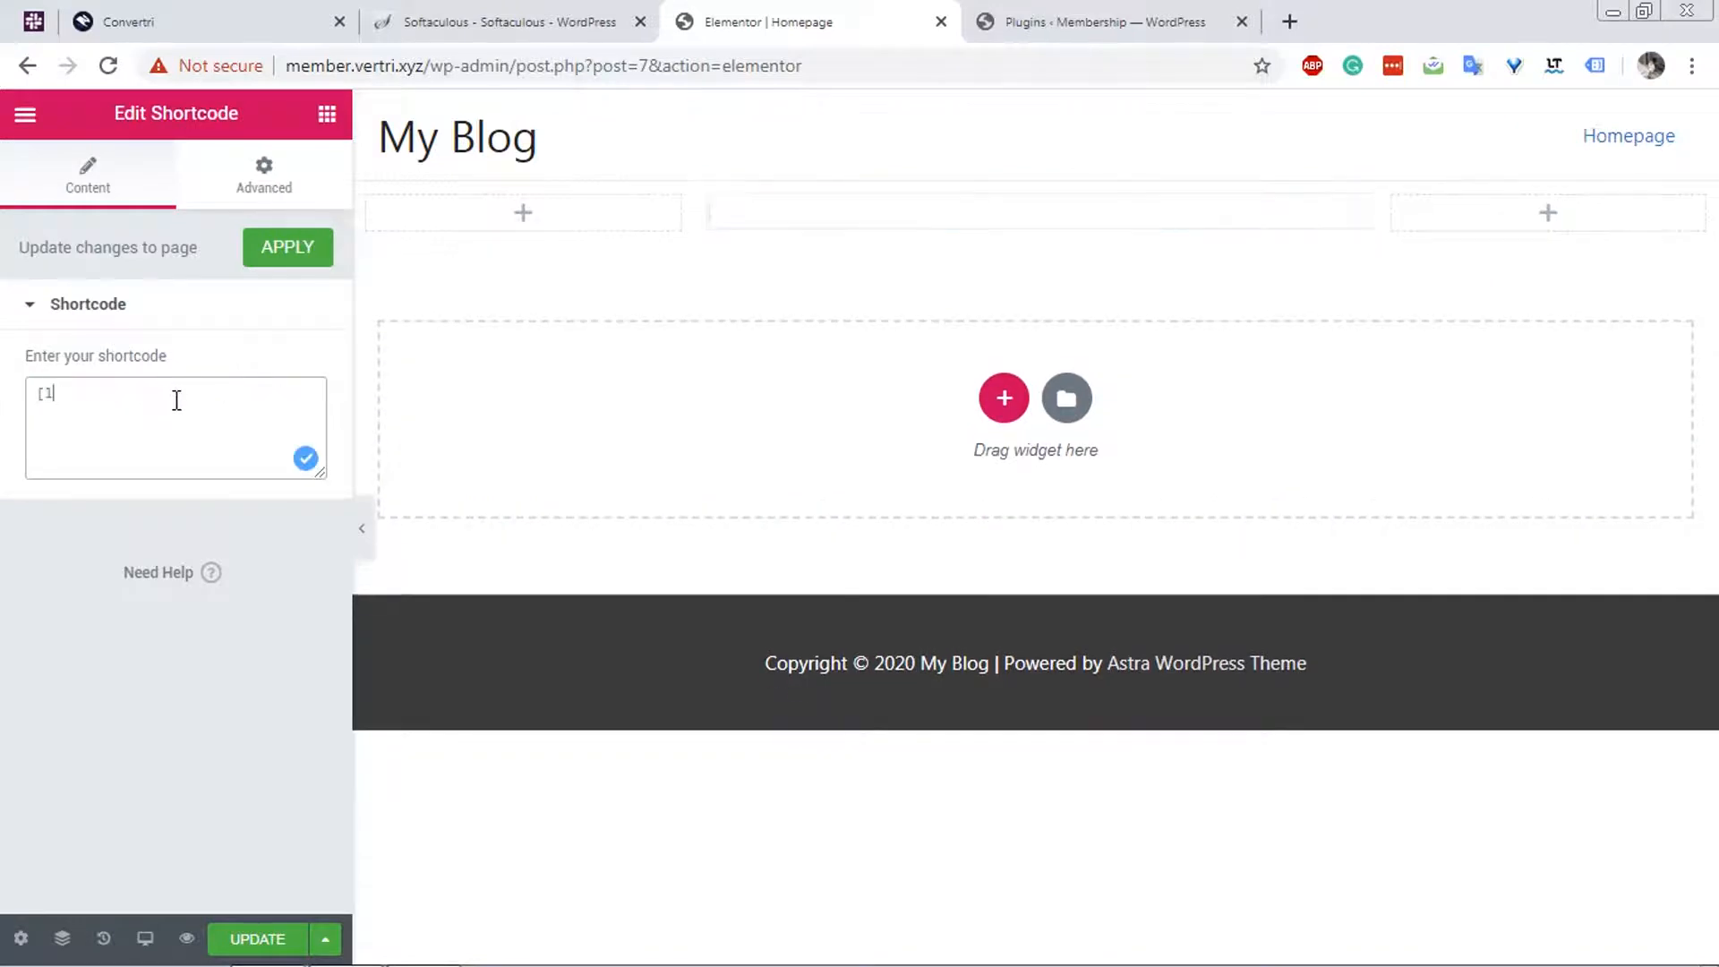
type("wa]")
left_click(282, 262)
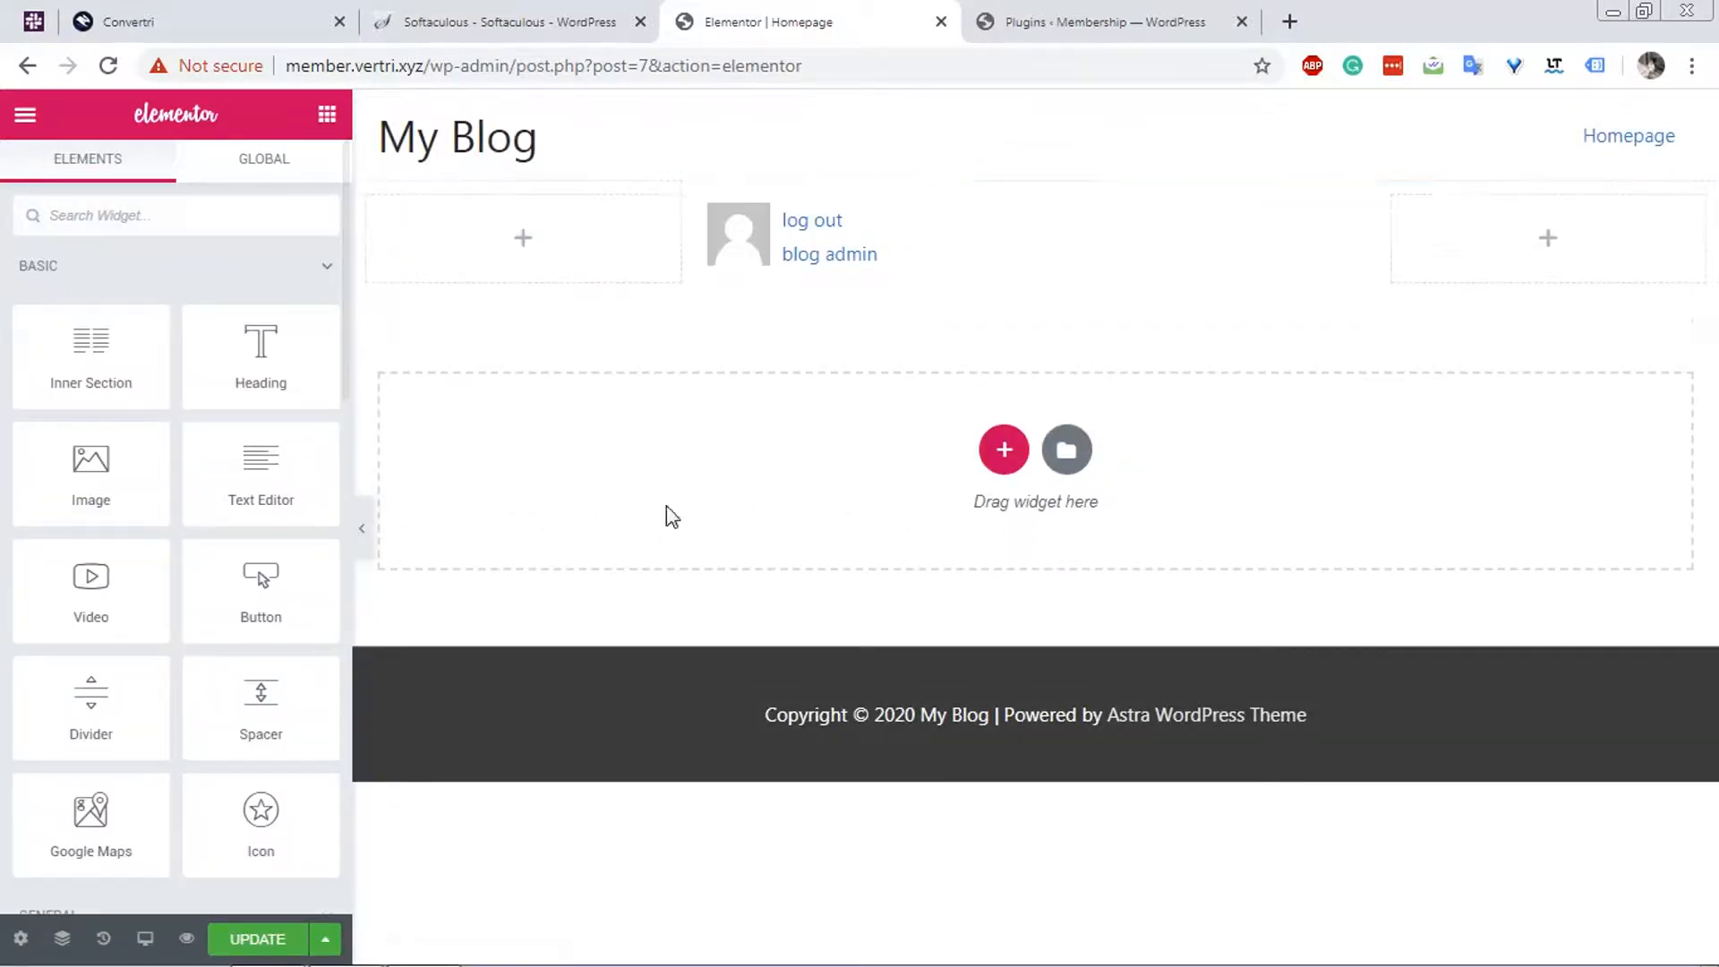
Update the Homepage design and exit Elementor to the WordPress dashboard.
left_click(283, 940)
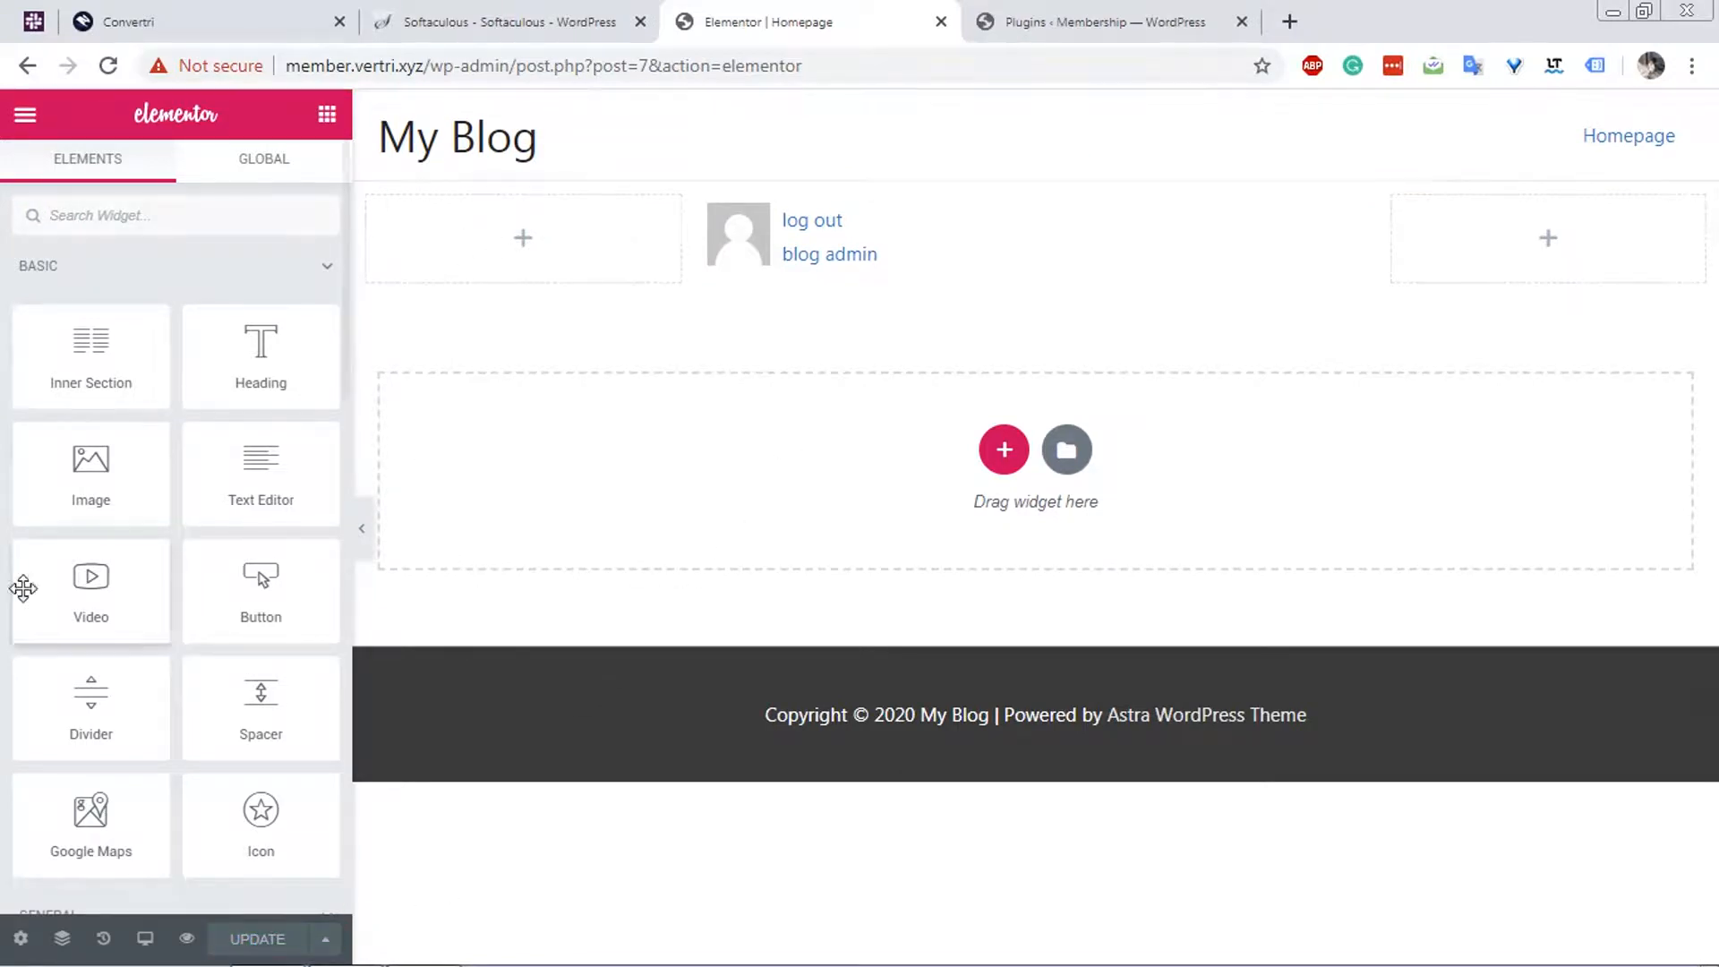
left_click(23, 124)
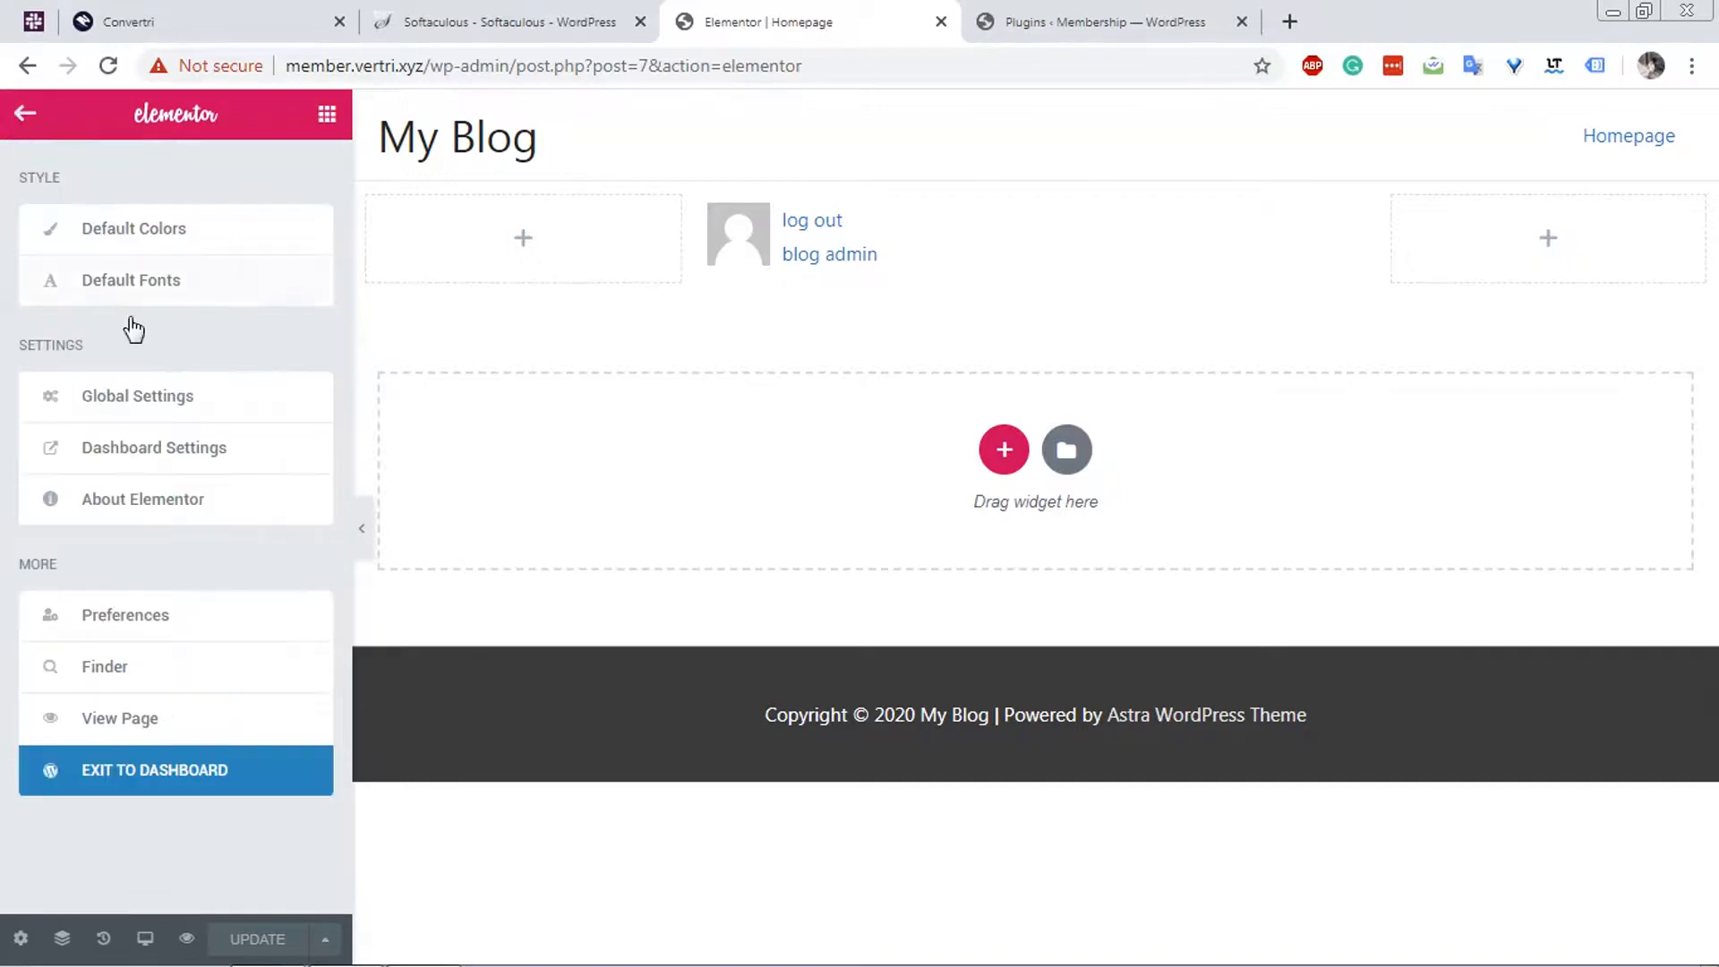
left_click(181, 786)
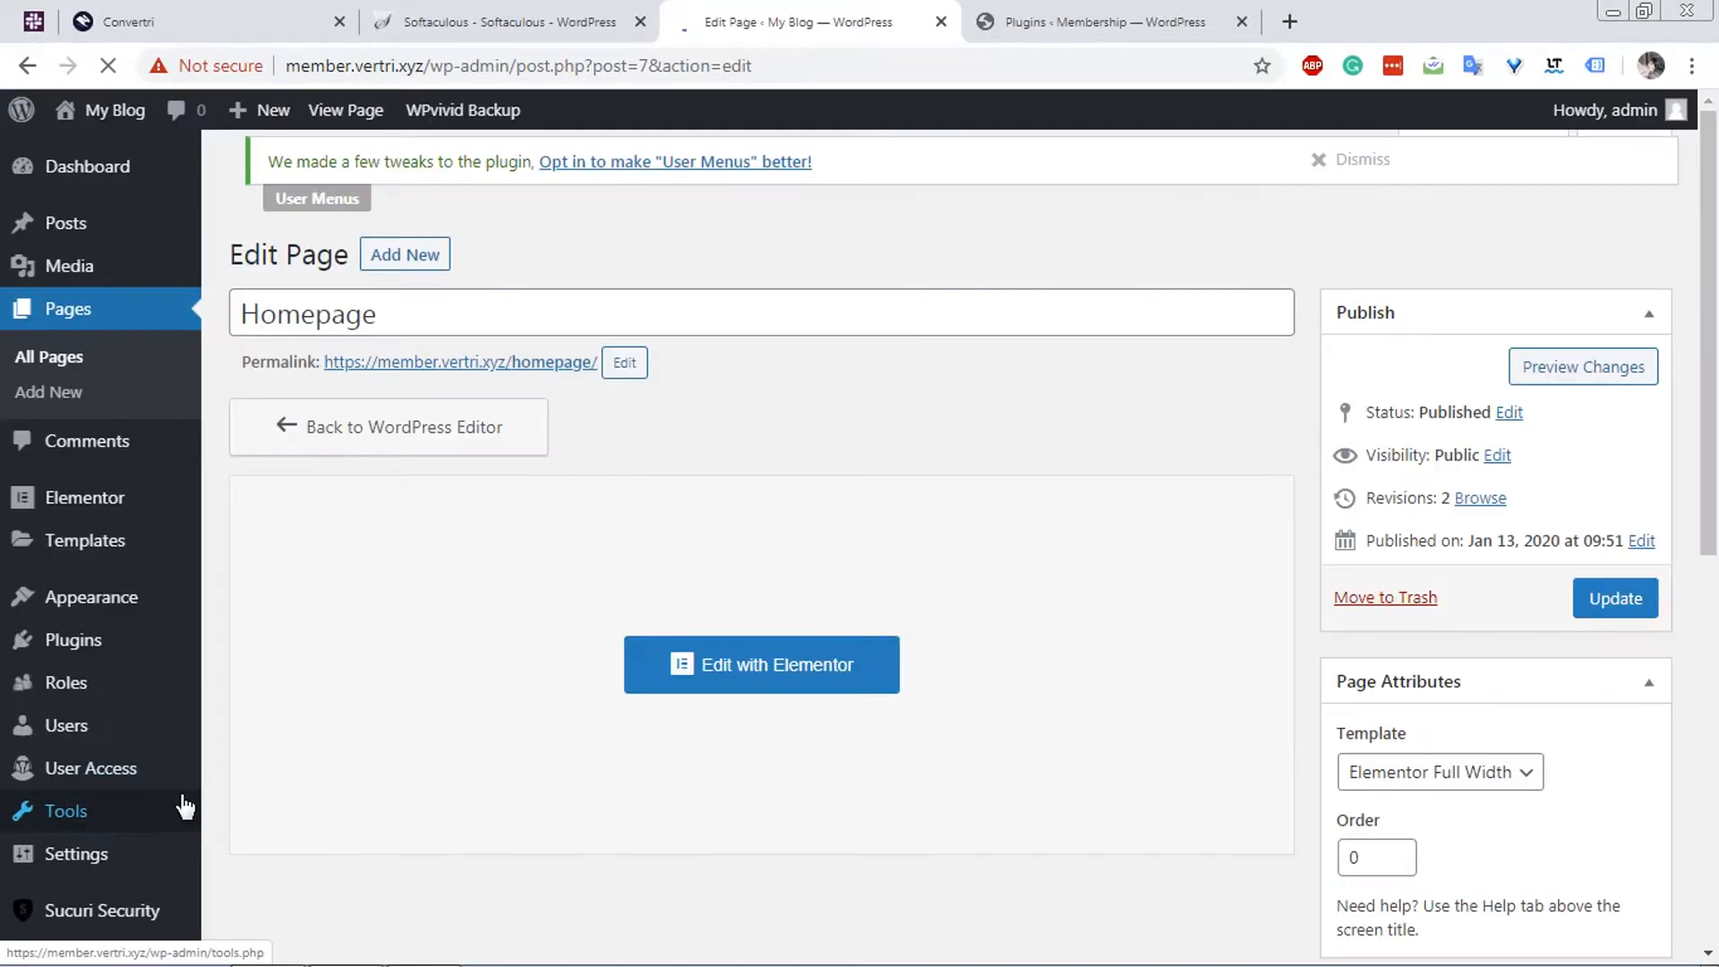
In the Reading settings, make the site's homepage display the static page Homepage and save the changes.
scroll(139, 751, "down", 3)
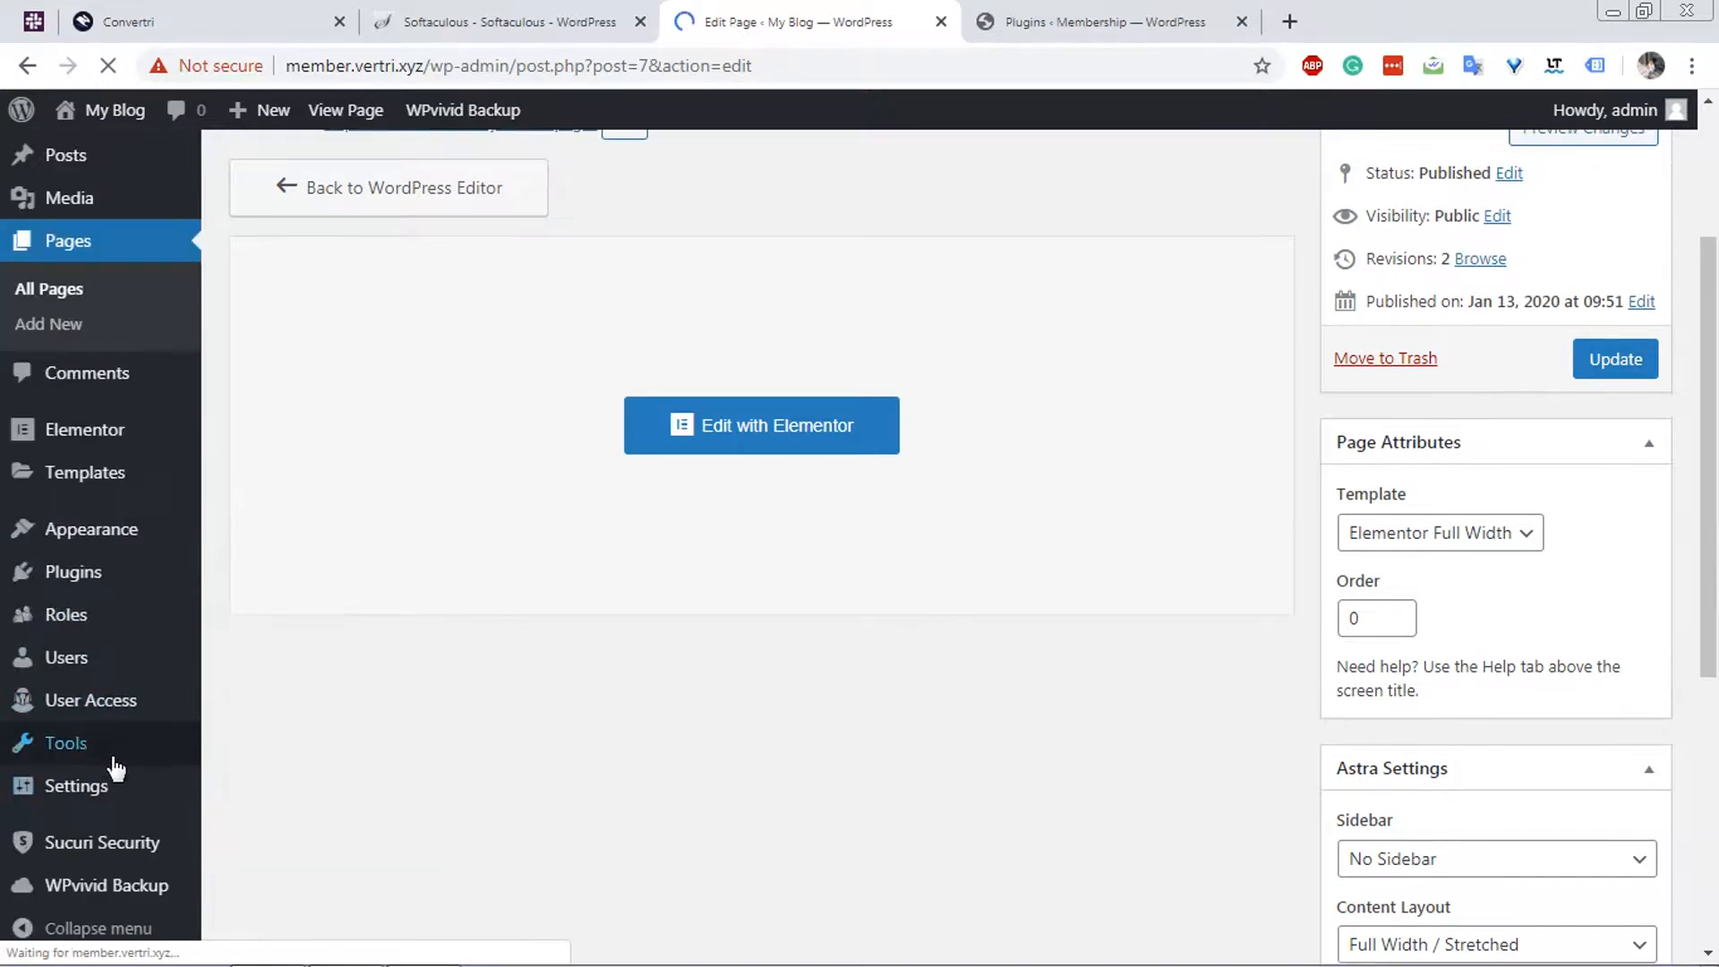
mouse_move(114, 785)
left_click(269, 685)
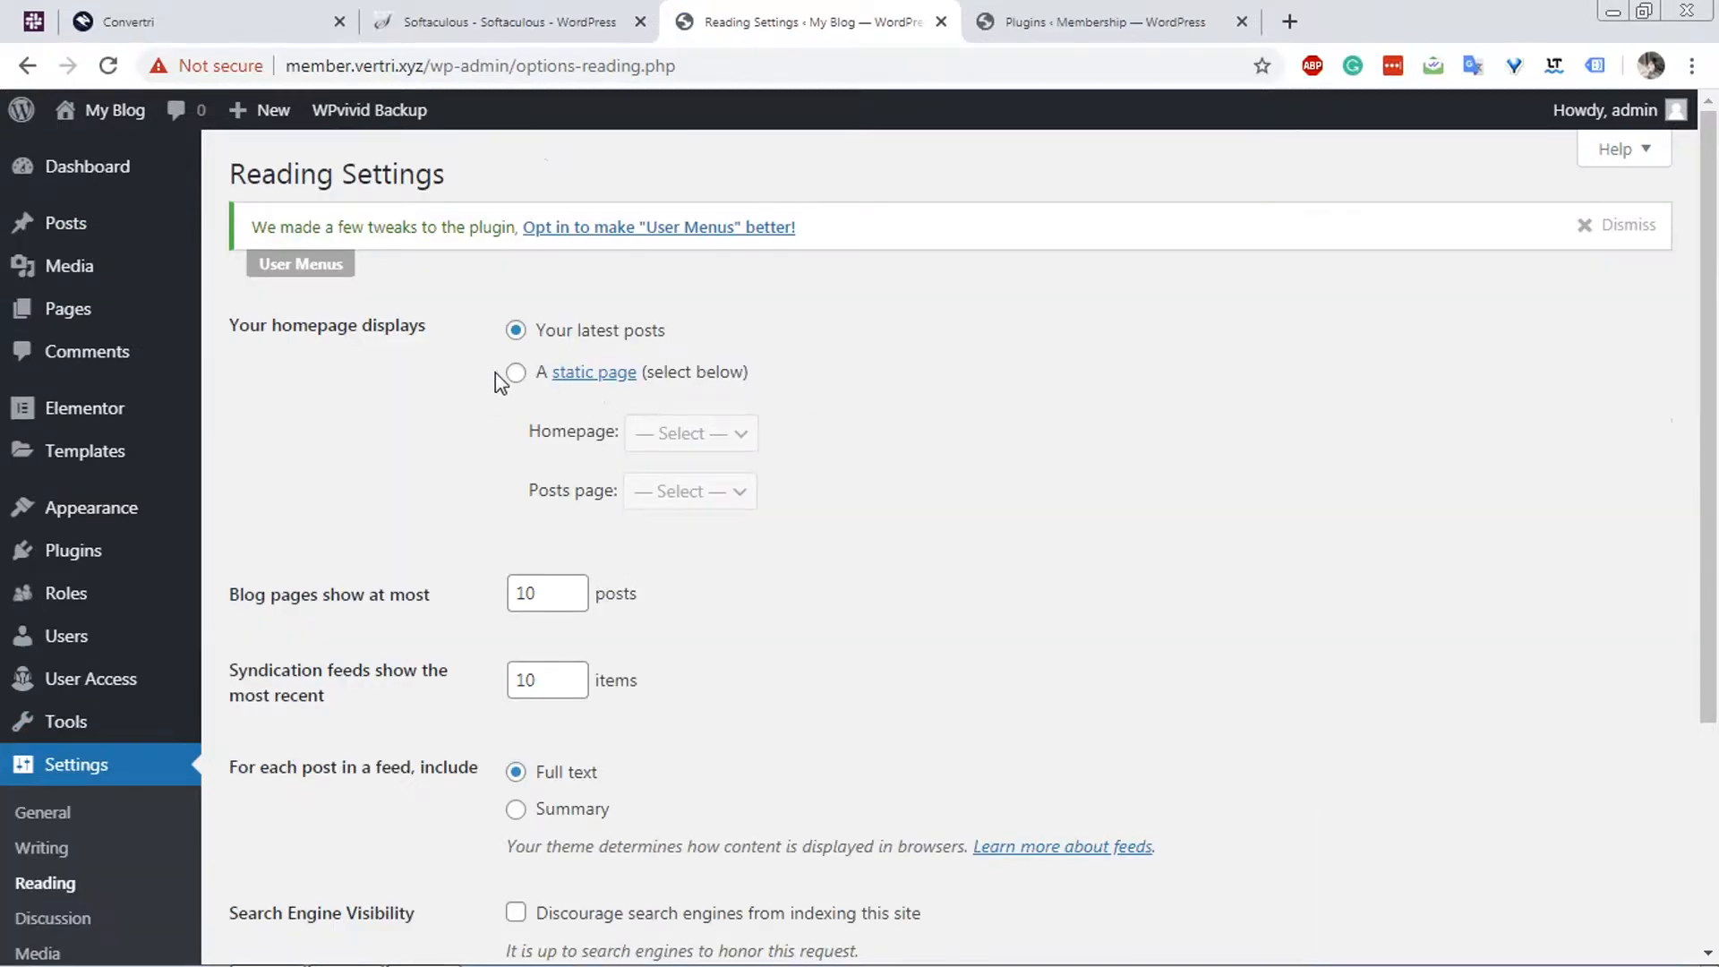
left_click(514, 374)
left_click(697, 436)
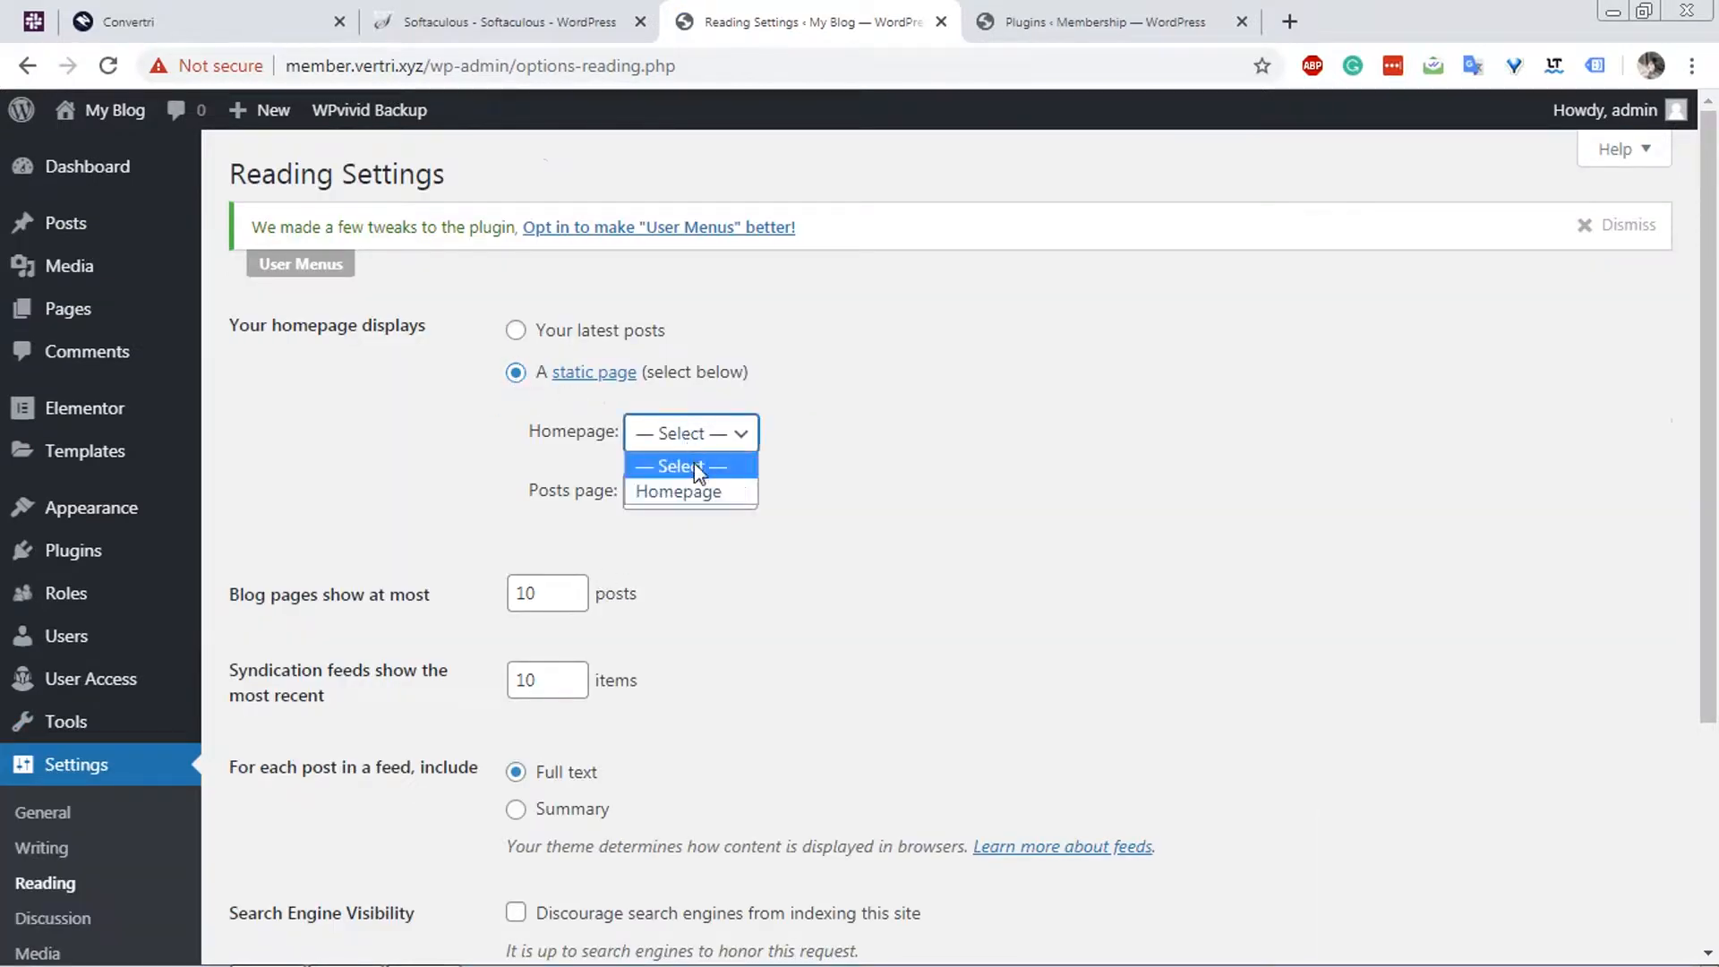
left_click(695, 491)
scroll(394, 524, "down", 3)
left_click(341, 707)
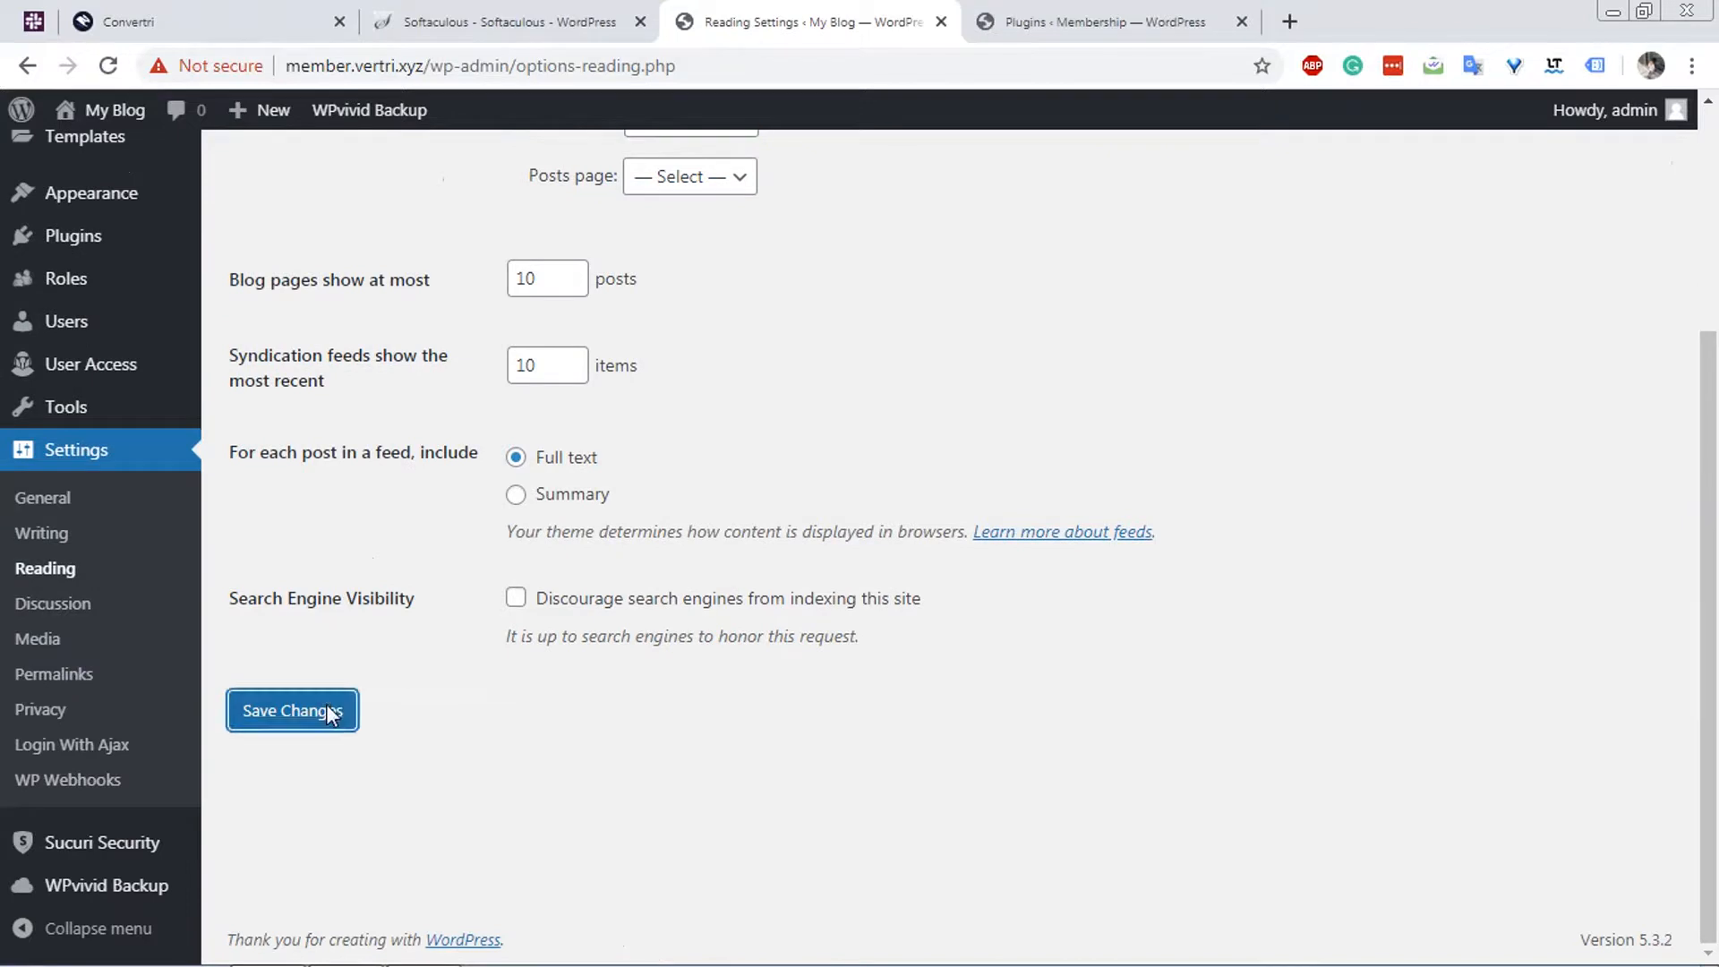